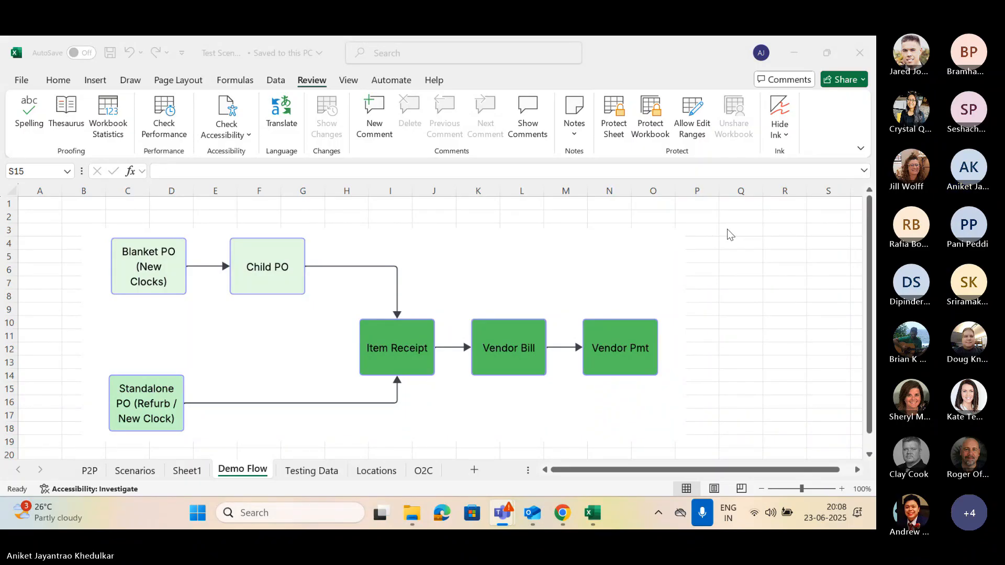
- Review the Locations sheet, then the parent, QA, finished and refurbish item locations listed on the Testing Data sheet
click(393, 472)
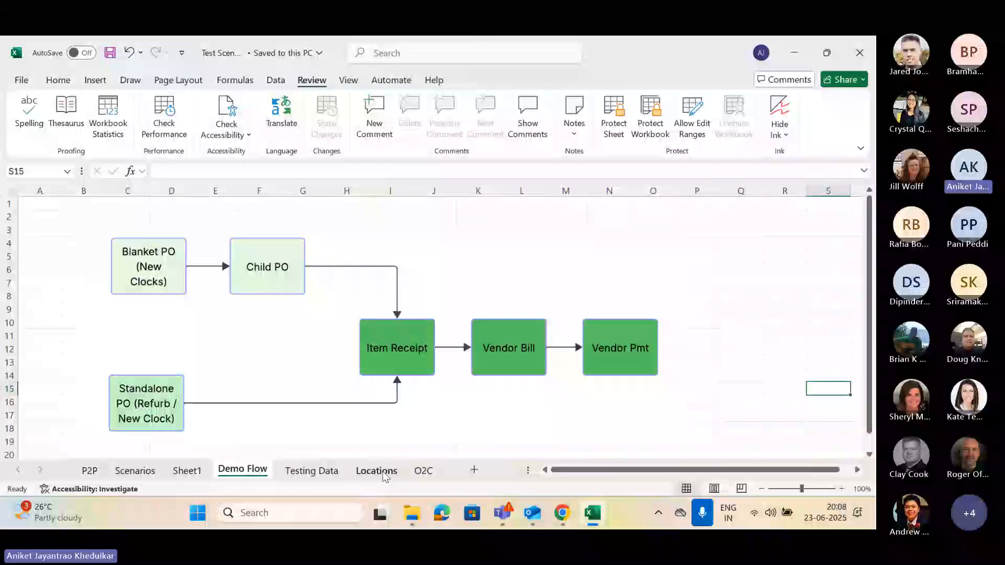
click(393, 473)
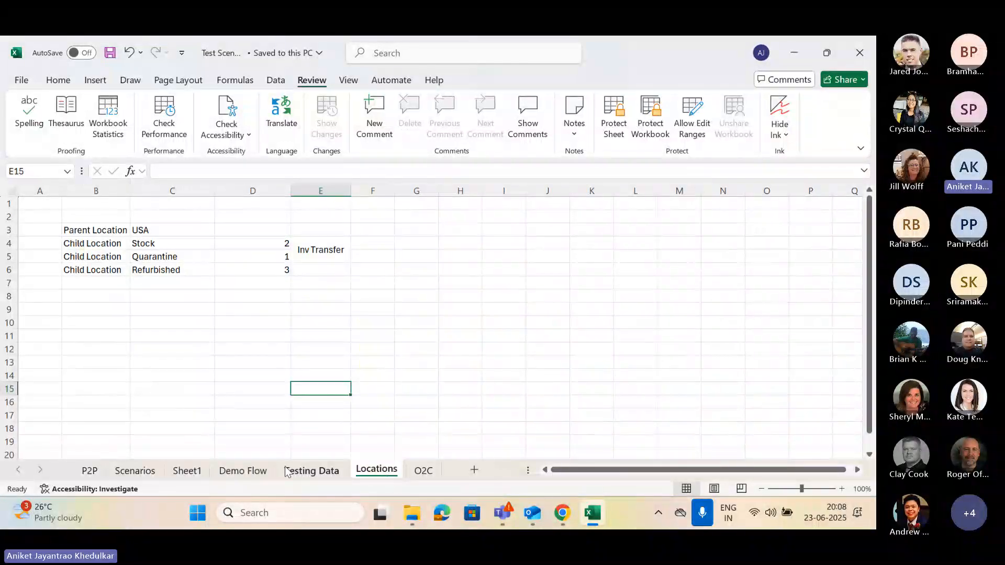
click(314, 470)
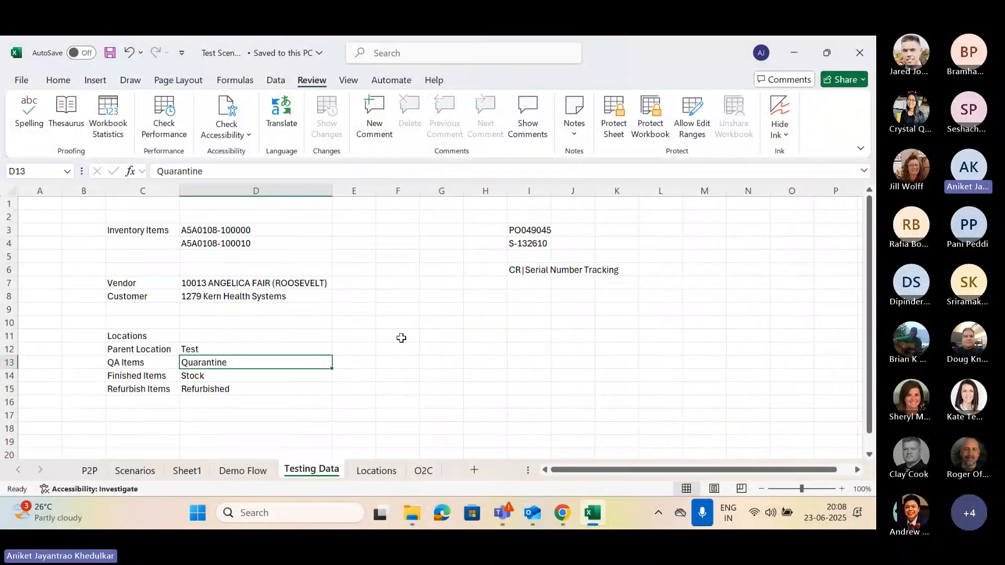
click(146, 334)
click(157, 348)
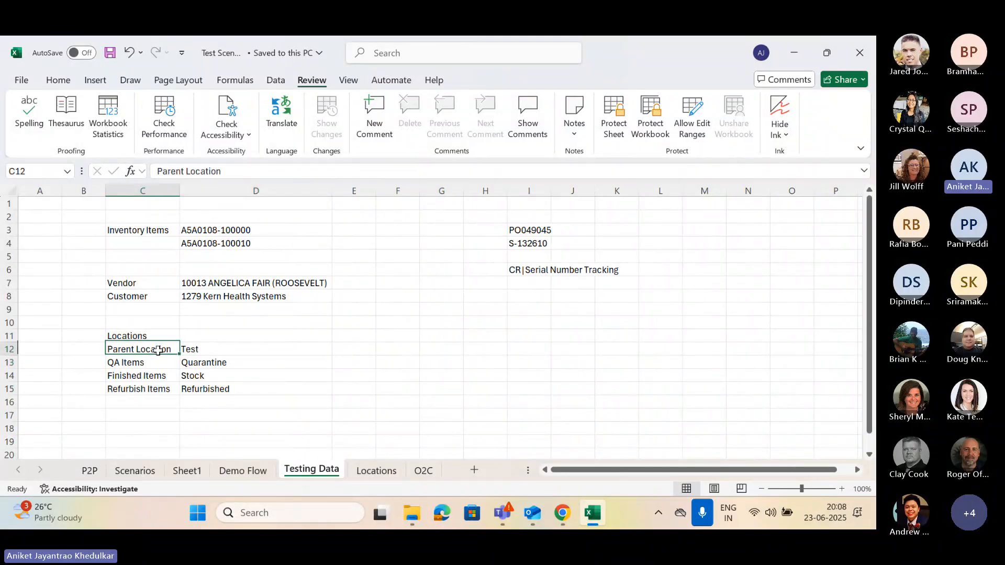
click(217, 351)
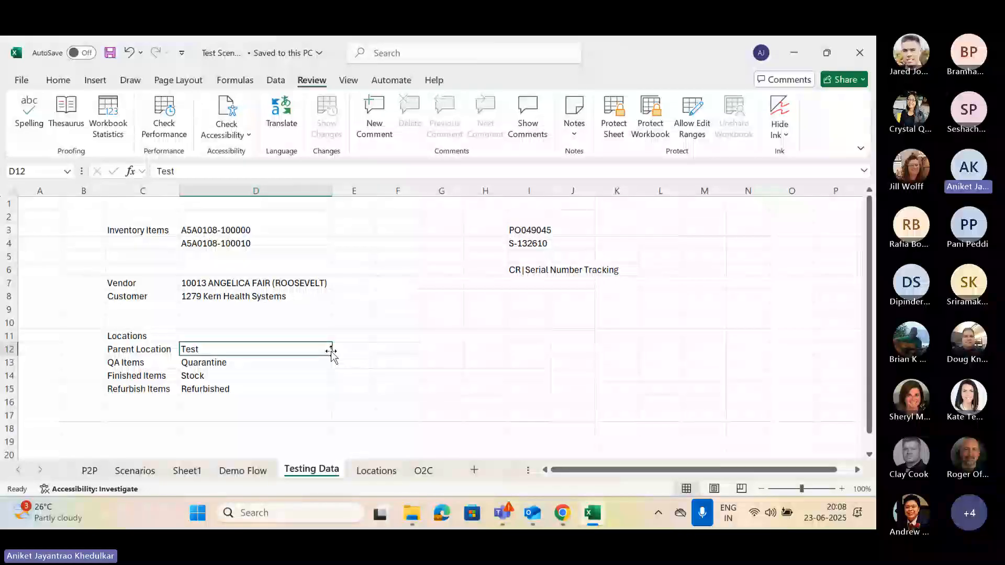
drag(164, 361, 164, 385)
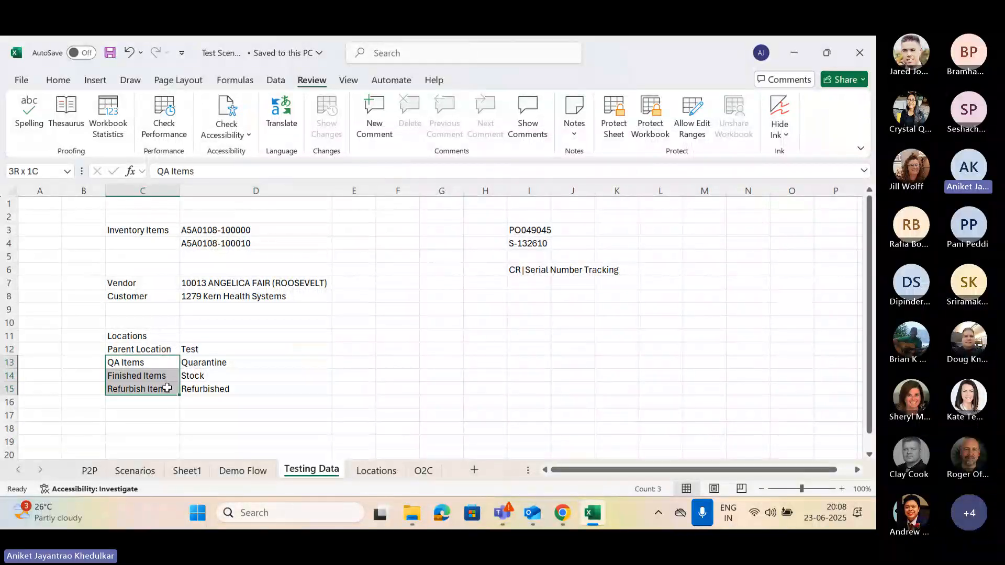
click(352, 388)
click(175, 363)
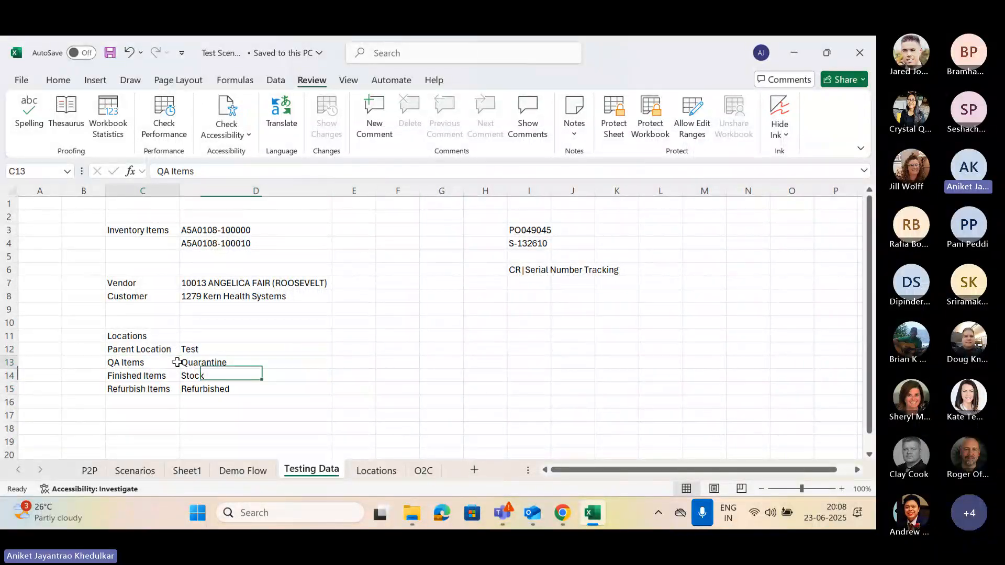
click(215, 361)
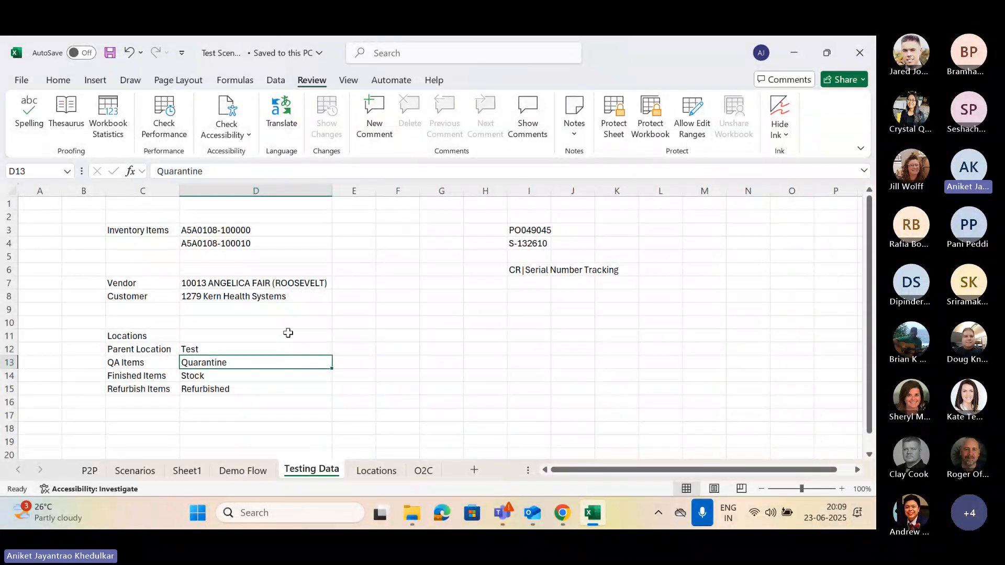
- Check the first inventory item and the vendor planned for the demo on the Testing Data sheet
drag(265, 230, 285, 230)
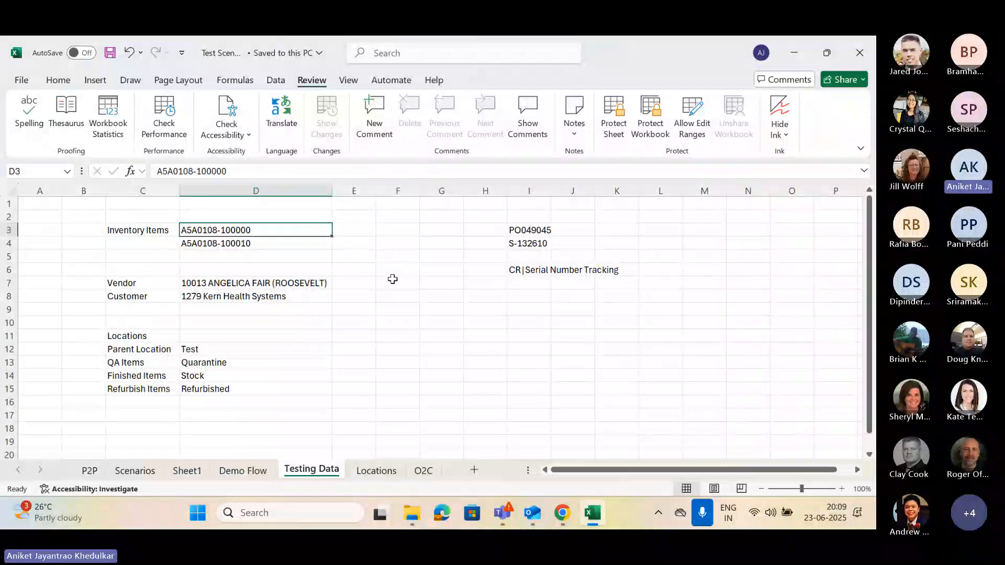
click(104, 284)
click(234, 287)
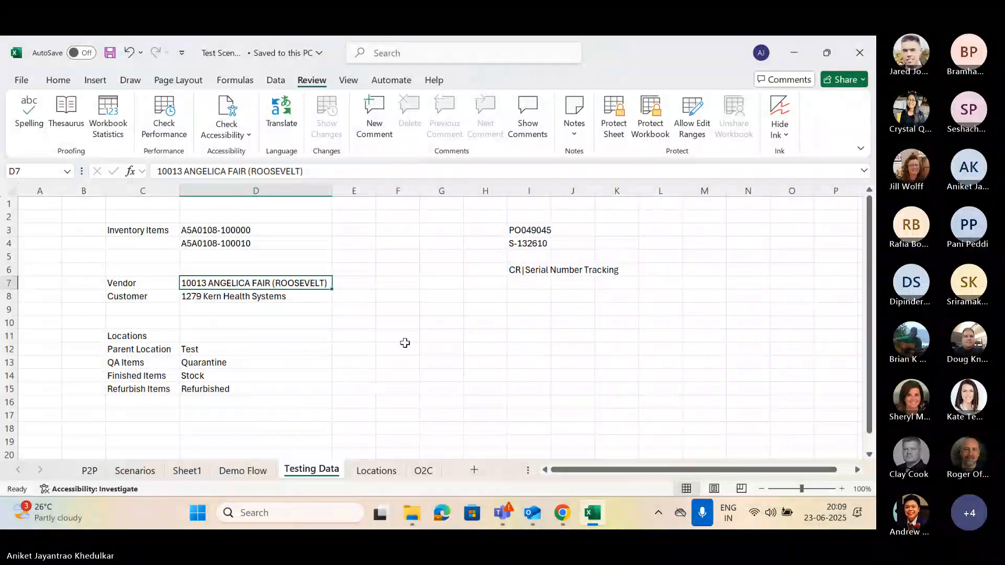
click(406, 343)
- Copy the CR|Serial Number Tracking search name, view that search's results in NetSuite, and return to the Testing Data sheet in Excel
click(524, 273)
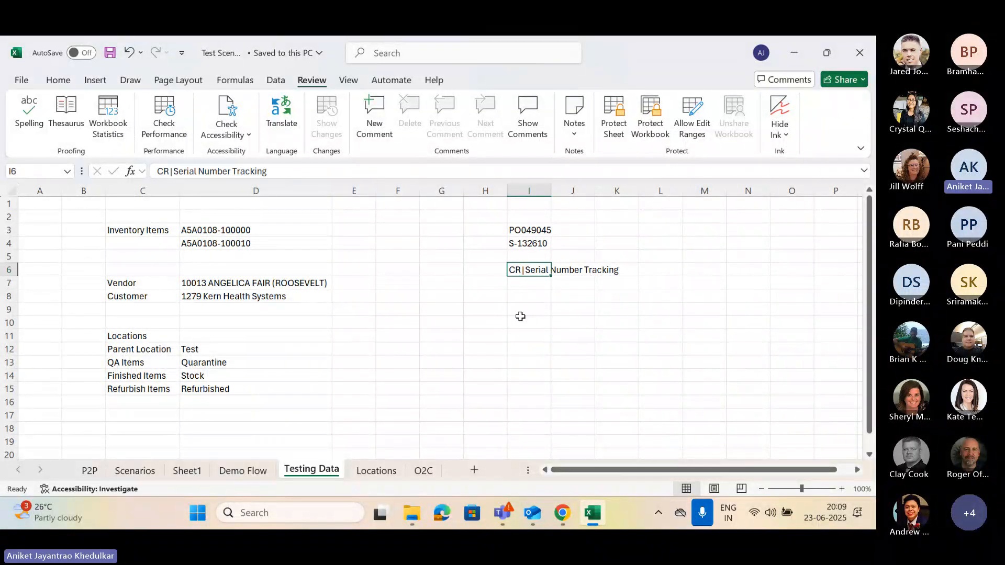
key(ctrl+c)
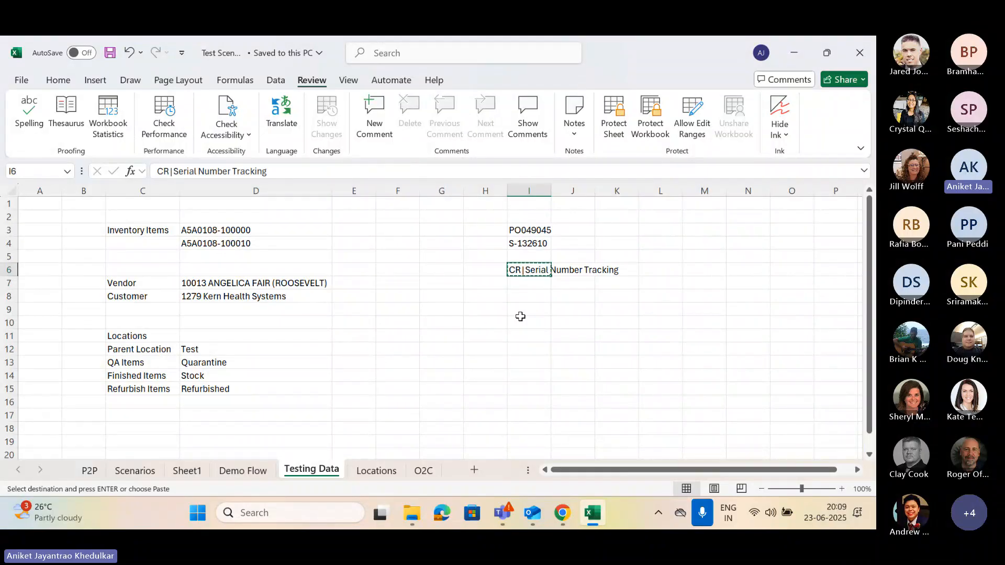
click(565, 507)
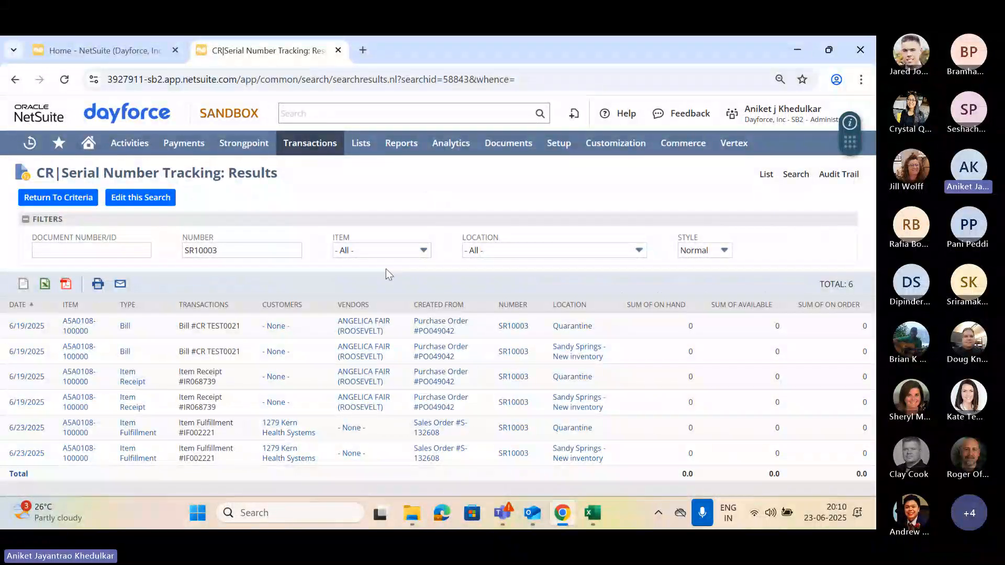
click(598, 515)
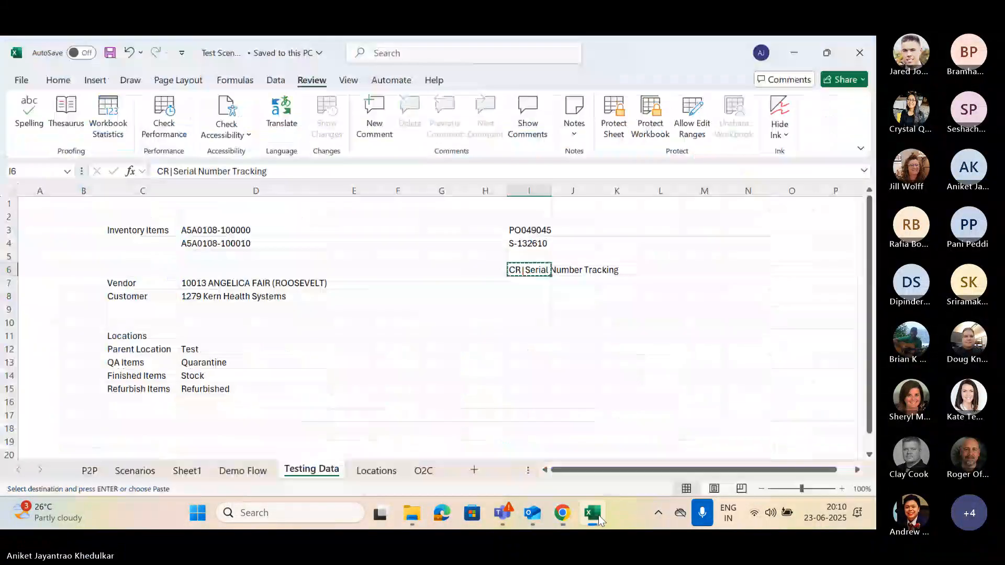
click(471, 399)
key(Escape)
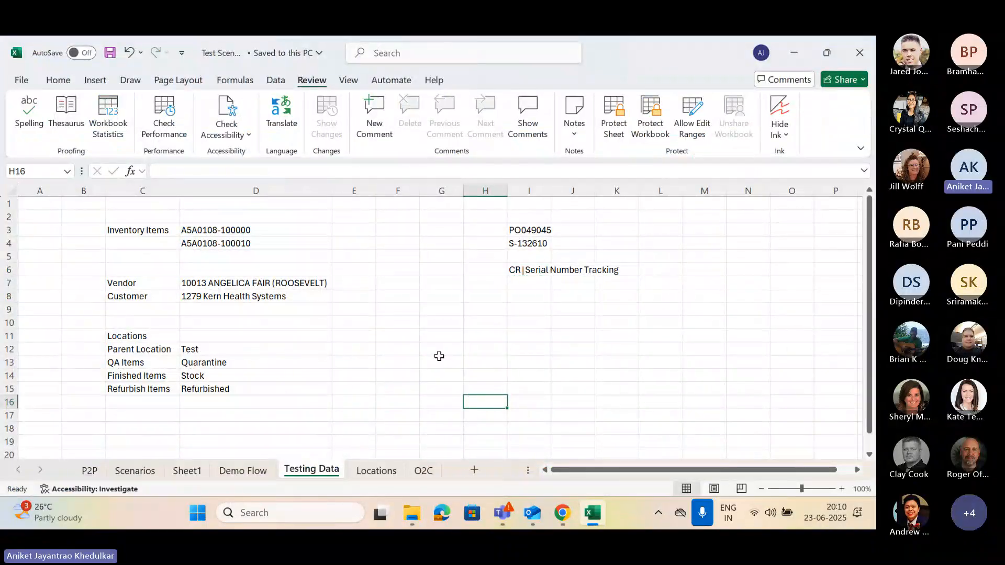
- Switch to NetSuite in the browser and open the most recently used blanket purchase order
click(563, 513)
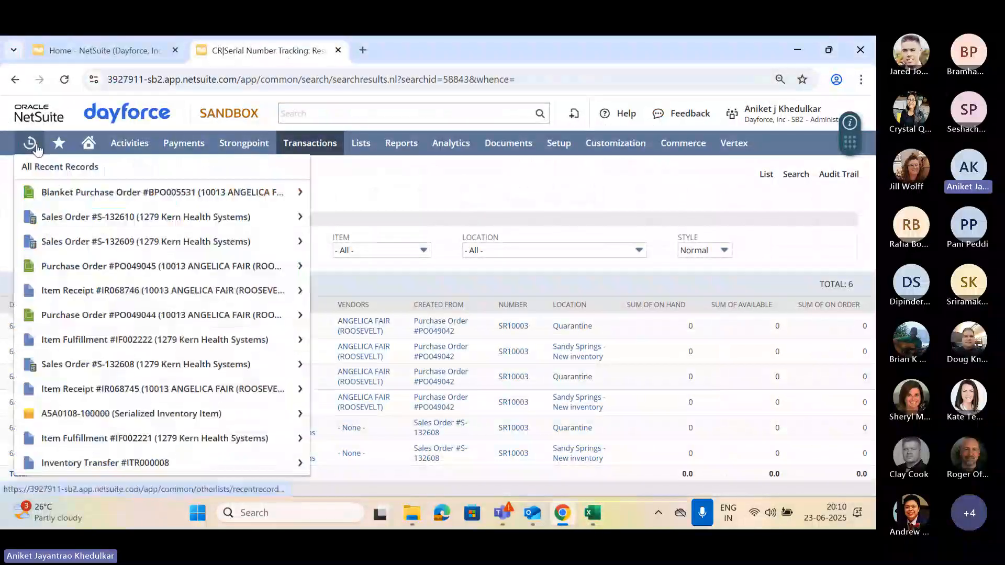
click(97, 193)
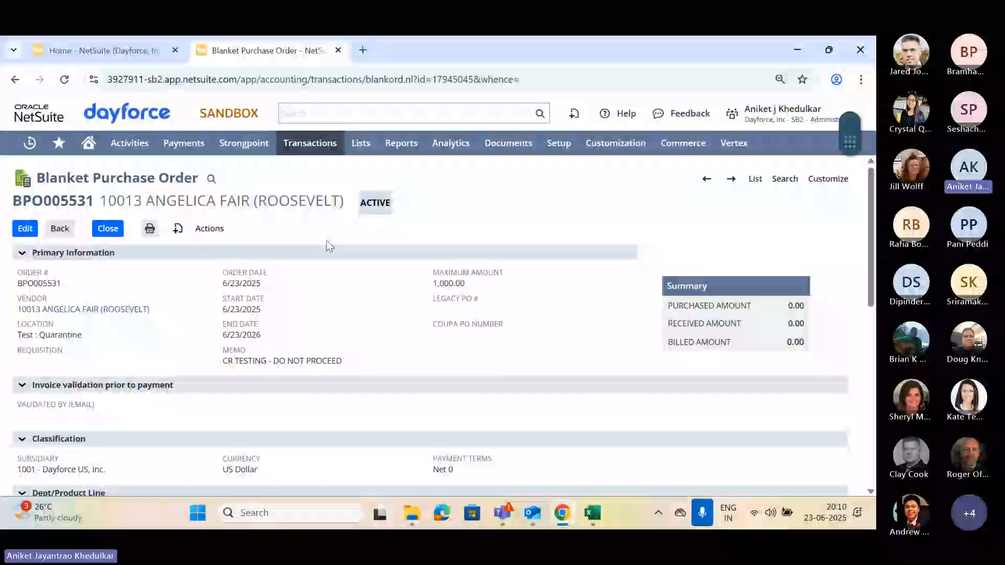
mouse_move(309, 143)
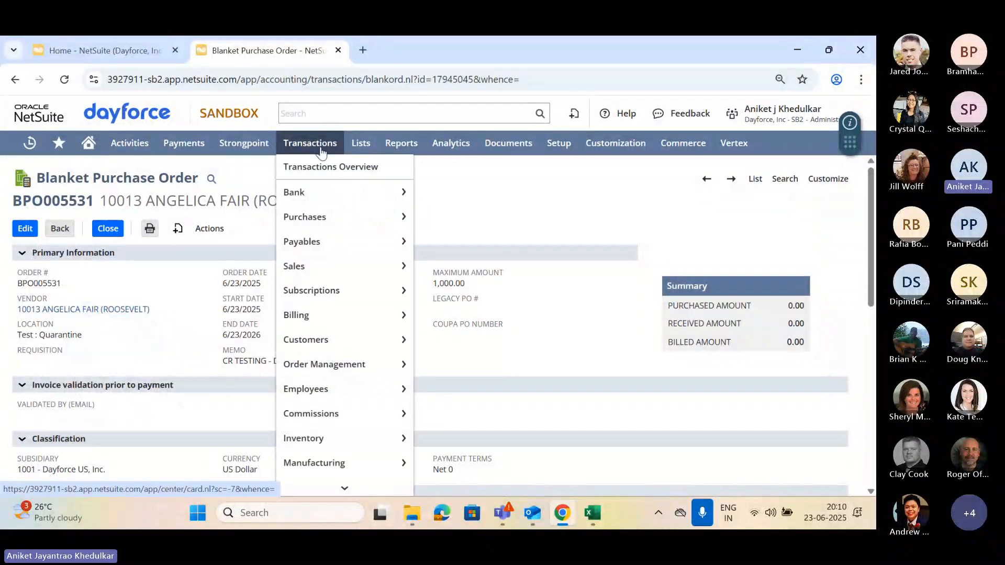
mouse_move(350, 213)
mouse_move(507, 293)
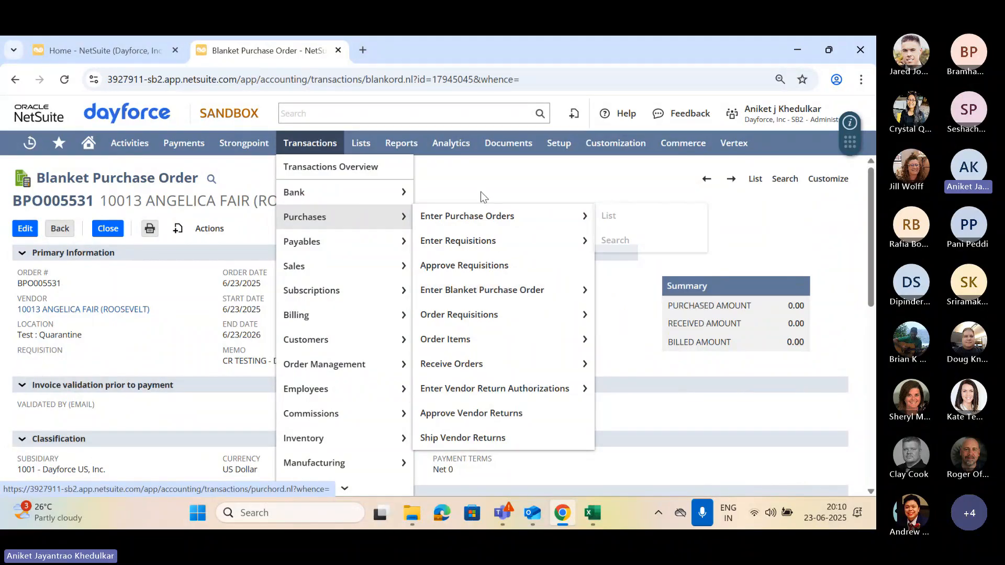
- Open the blanket purchase order for editing, check its header fields and item line, and save it
click(29, 228)
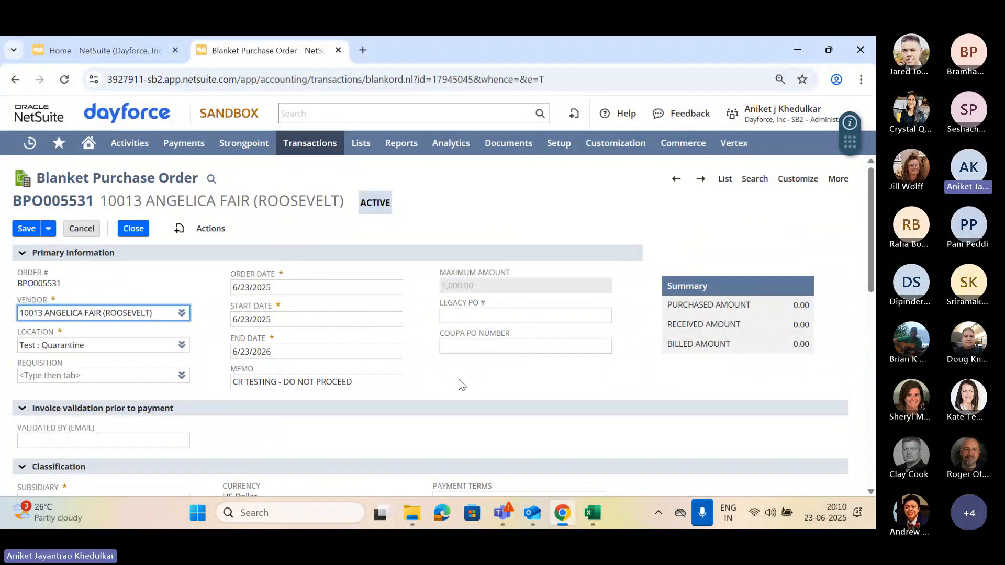
scroll(459, 379, down, 1)
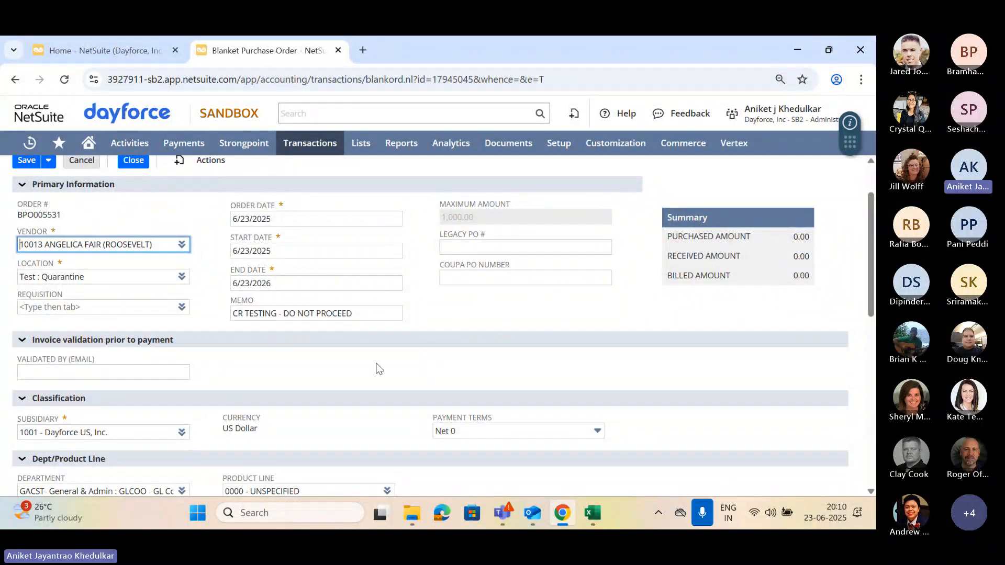
scroll(374, 369, down, 1)
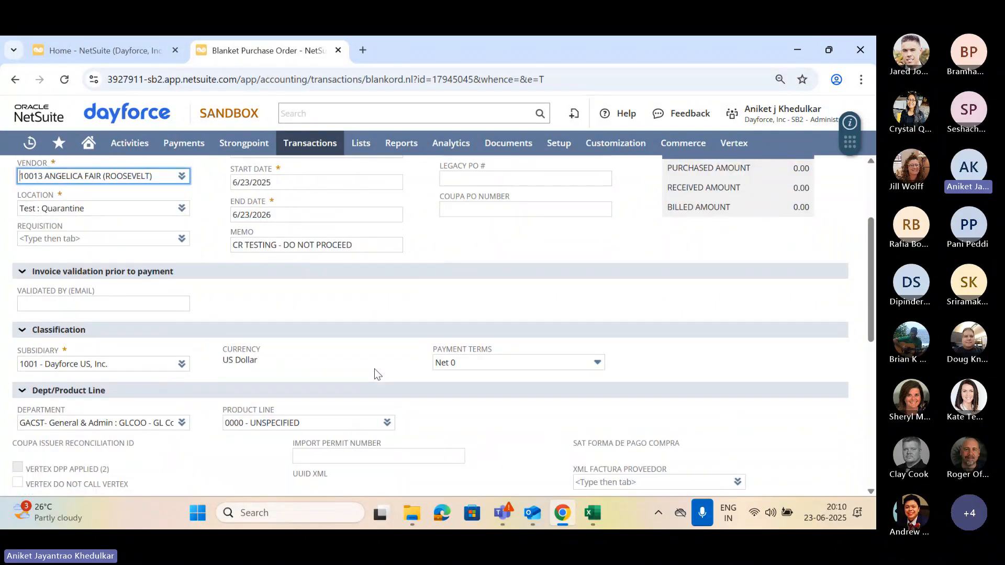
scroll(375, 369, down, 1)
scroll(230, 417, down, 1)
scroll(233, 423, down, 3)
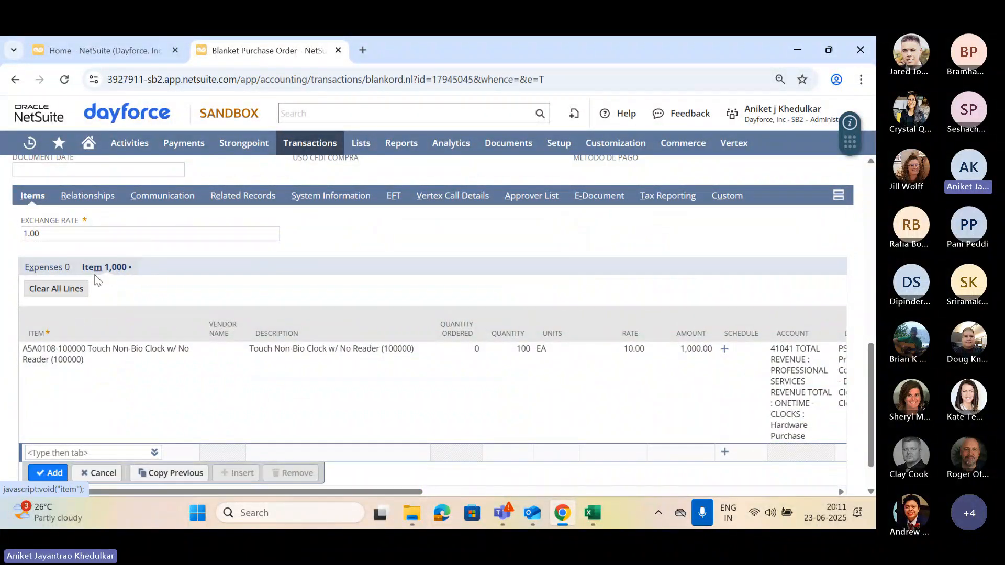
scroll(96, 385, down, 1)
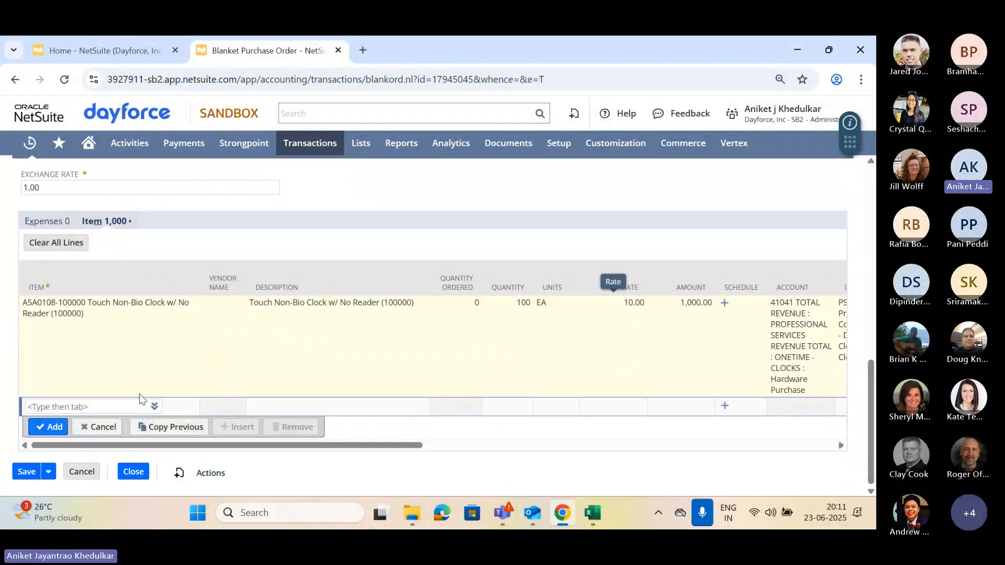
click(23, 472)
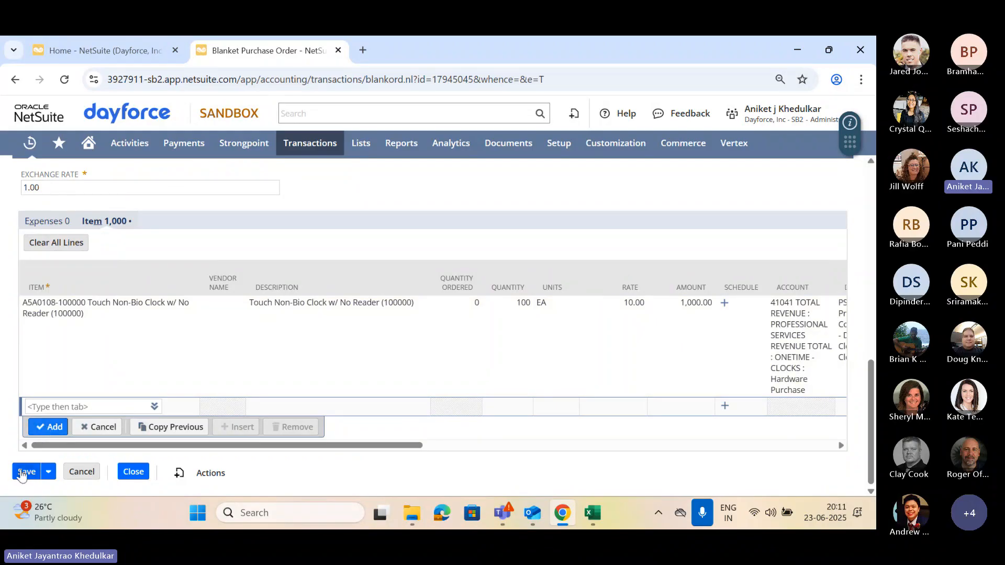
- Review the saved blanket purchase order's primary information, summary, classification and item line
click(489, 175)
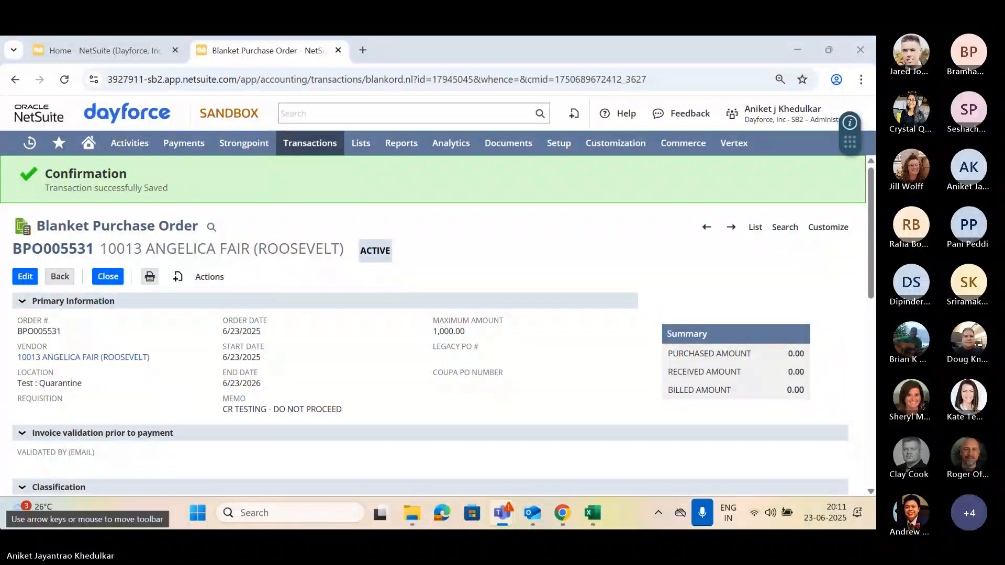
scroll(361, 350, down, 1)
scroll(369, 348, up, 1)
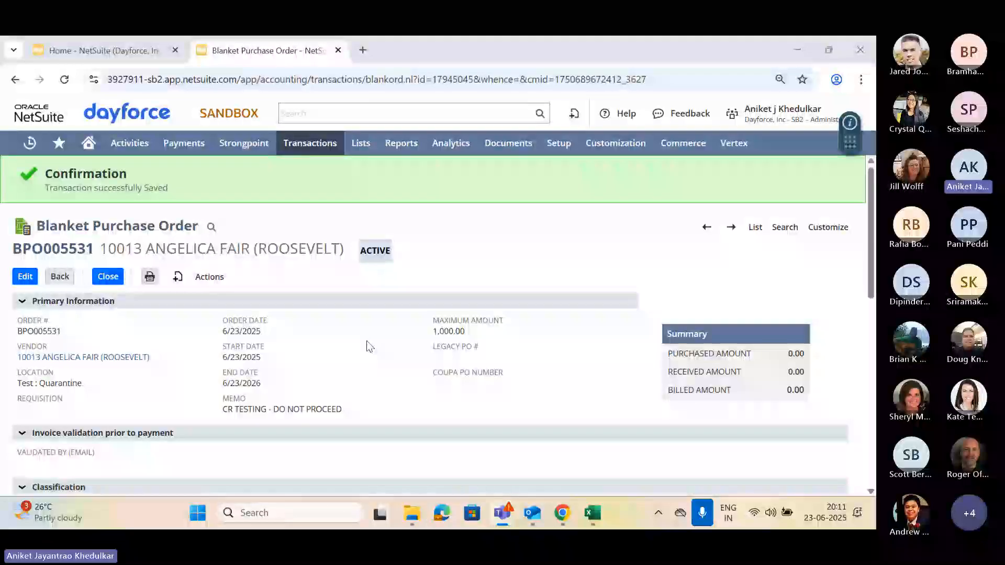
scroll(383, 339, down, 3)
scroll(387, 340, down, 8)
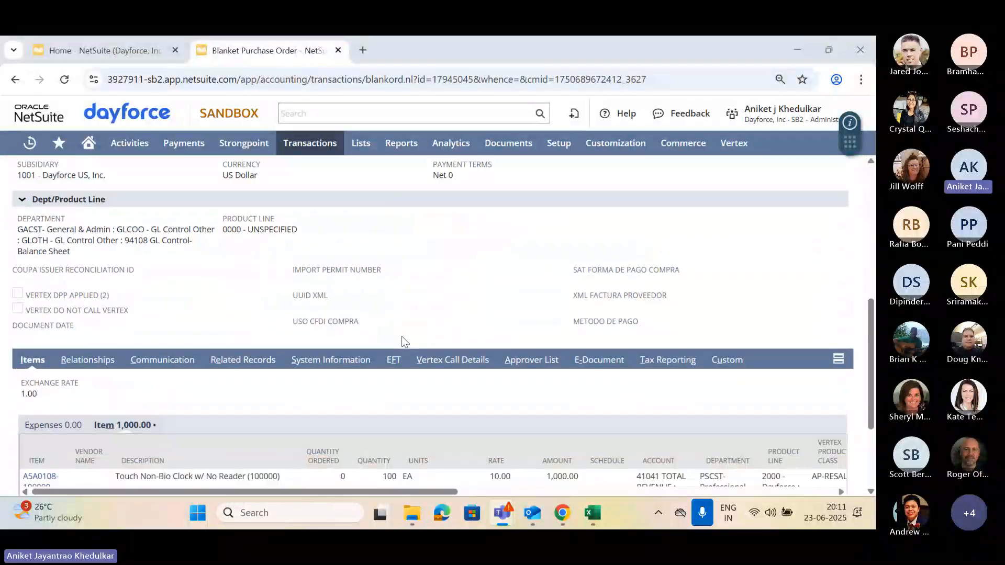
scroll(402, 339, up, 10)
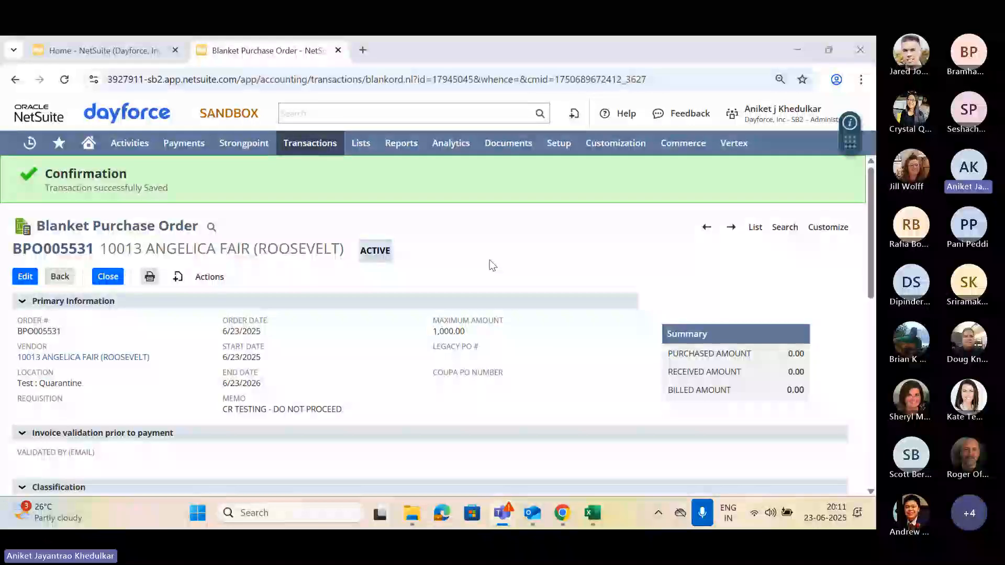
- Open the Order Items page for purchases in a new browser tab and bring up its Reorder Point and Blanket PO item lists
mouse_move(329, 151)
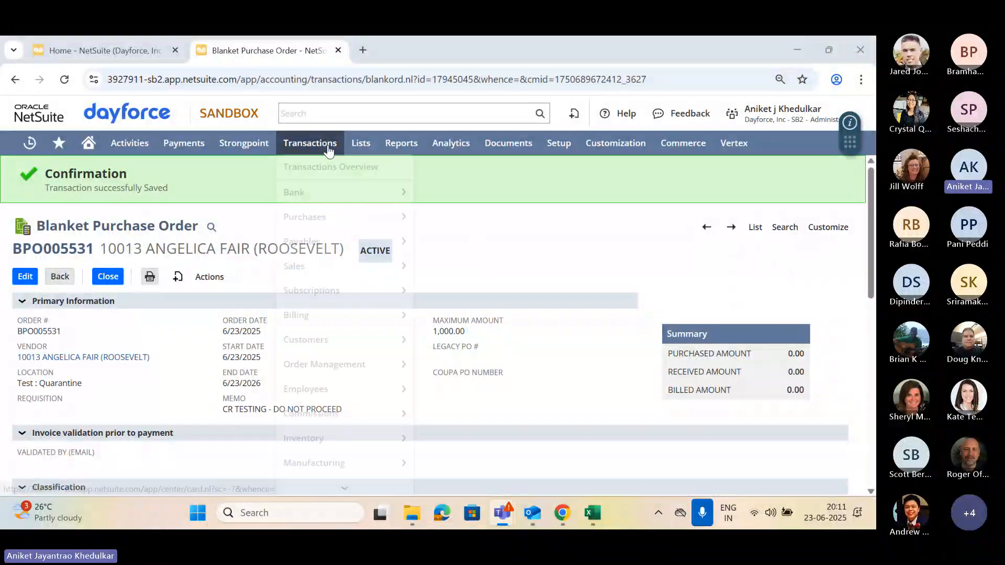
mouse_move(348, 217)
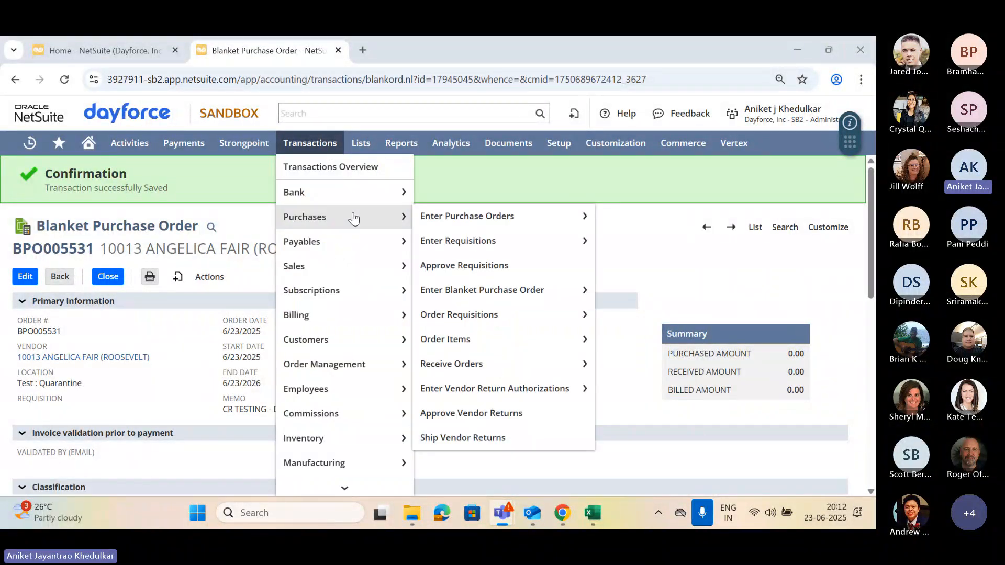
mouse_move(512, 234)
mouse_move(512, 346)
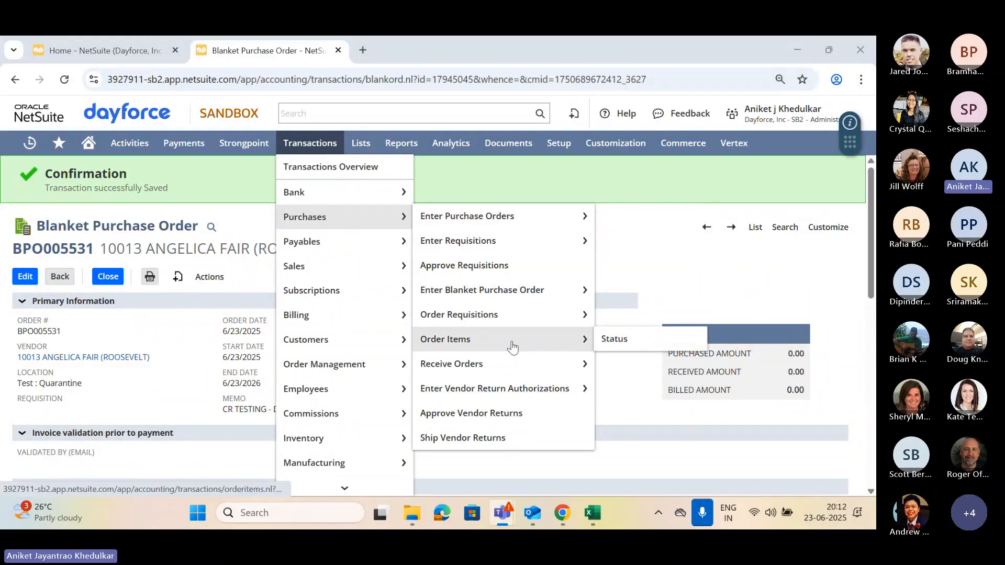
middle_click(512, 347)
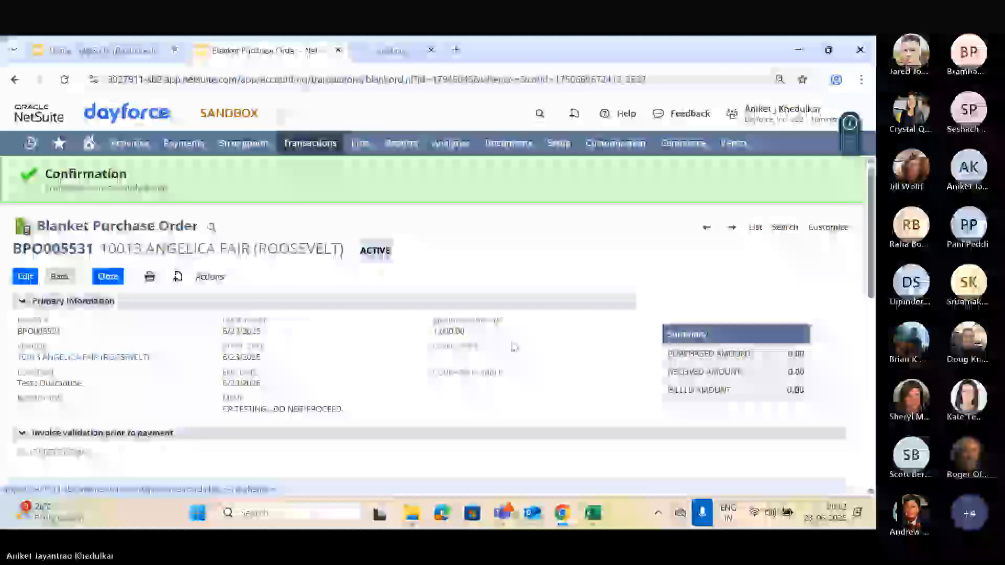
click(422, 58)
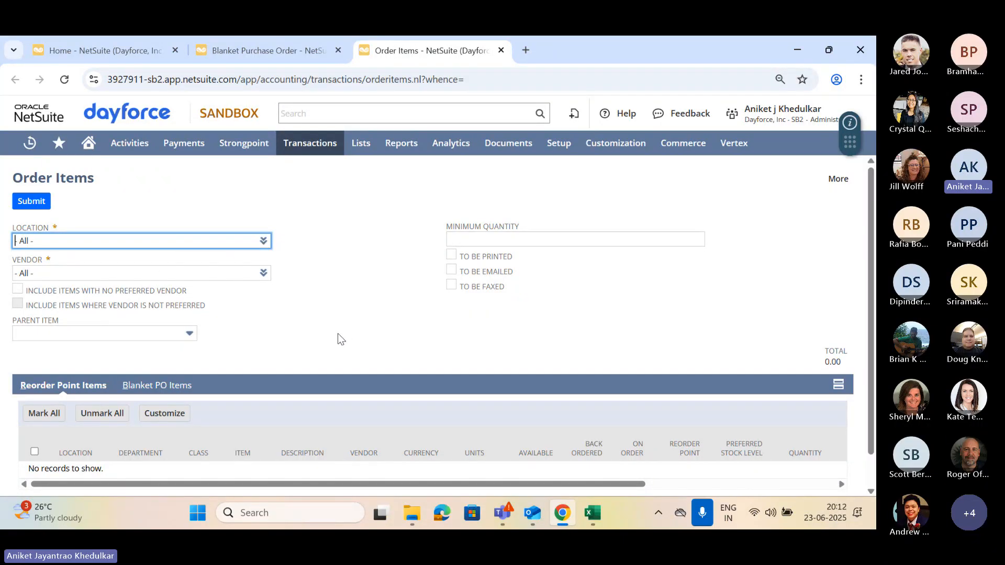
scroll(338, 340, down, 1)
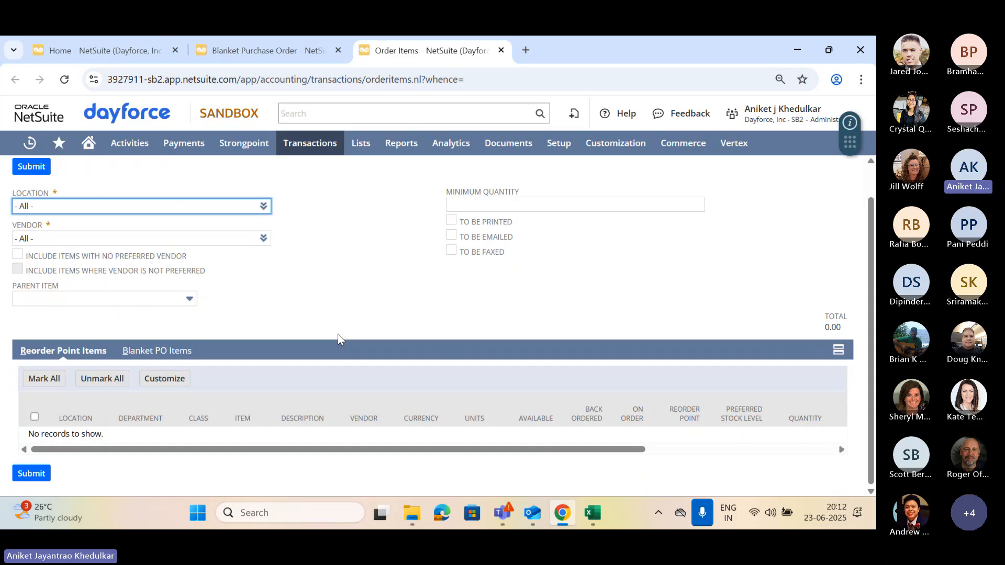
- Display the Blanket PO Items list and match its lines against the open blanket purchase order
click(147, 351)
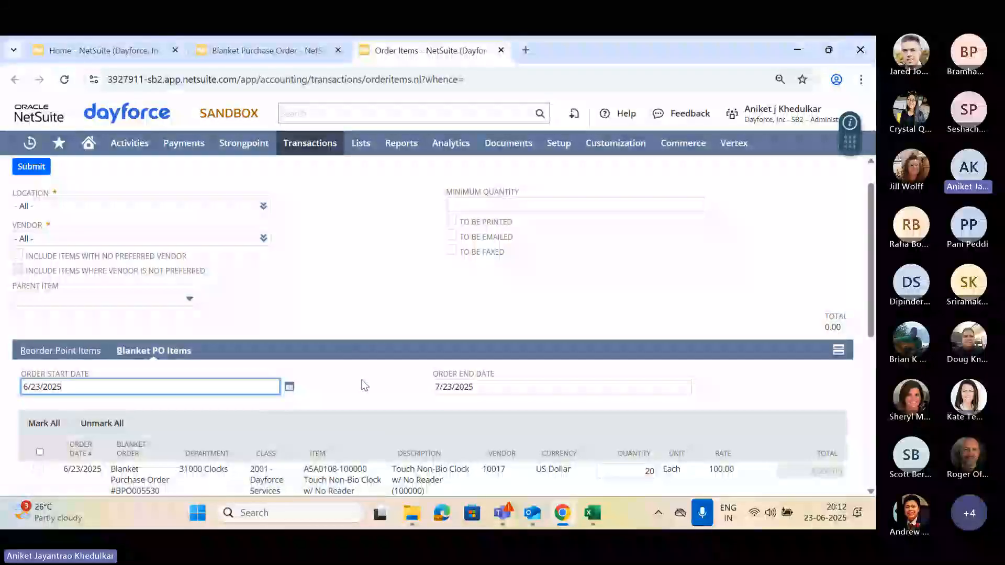
scroll(365, 386, down, 2)
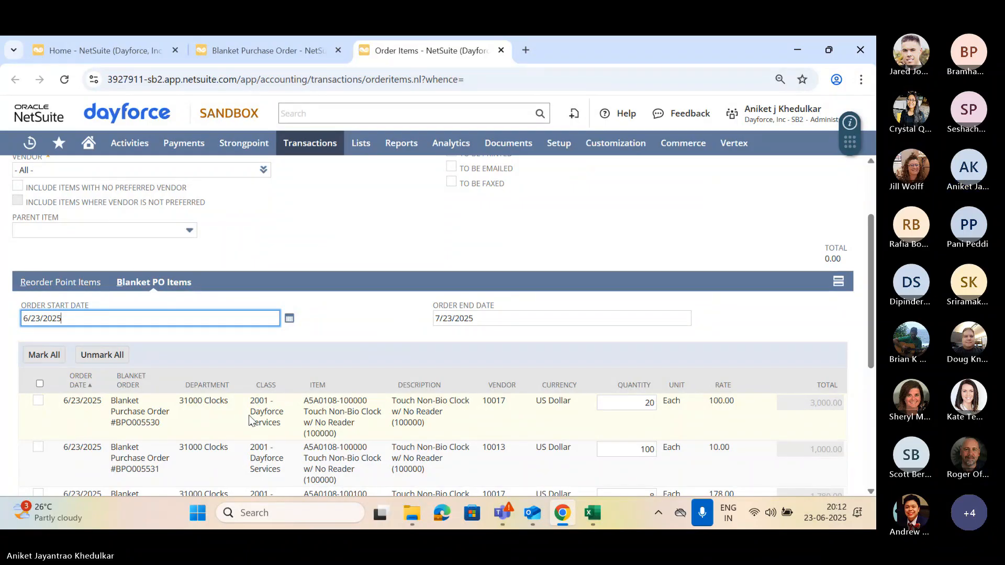
click(282, 50)
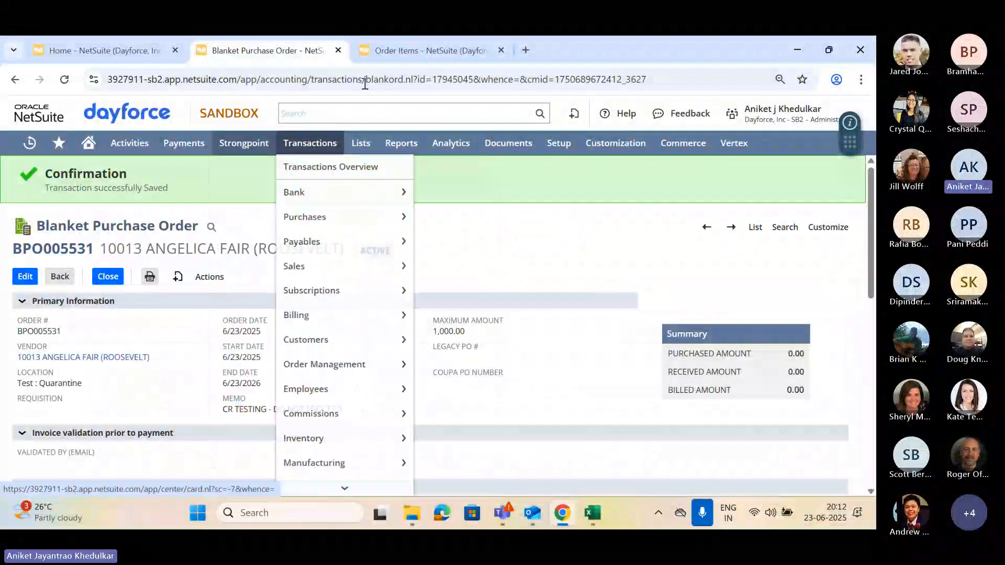
click(405, 55)
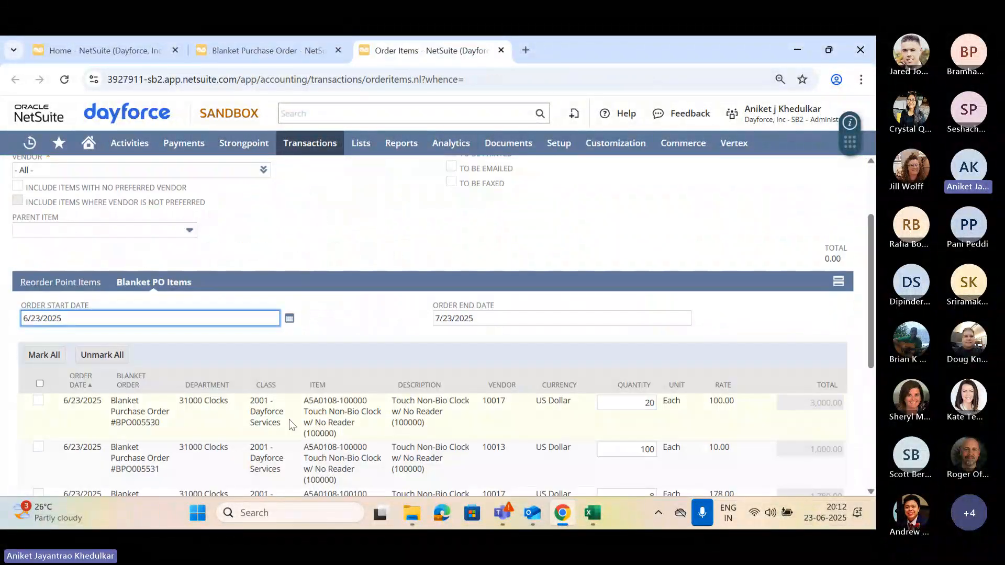
scroll(289, 419, down, 1)
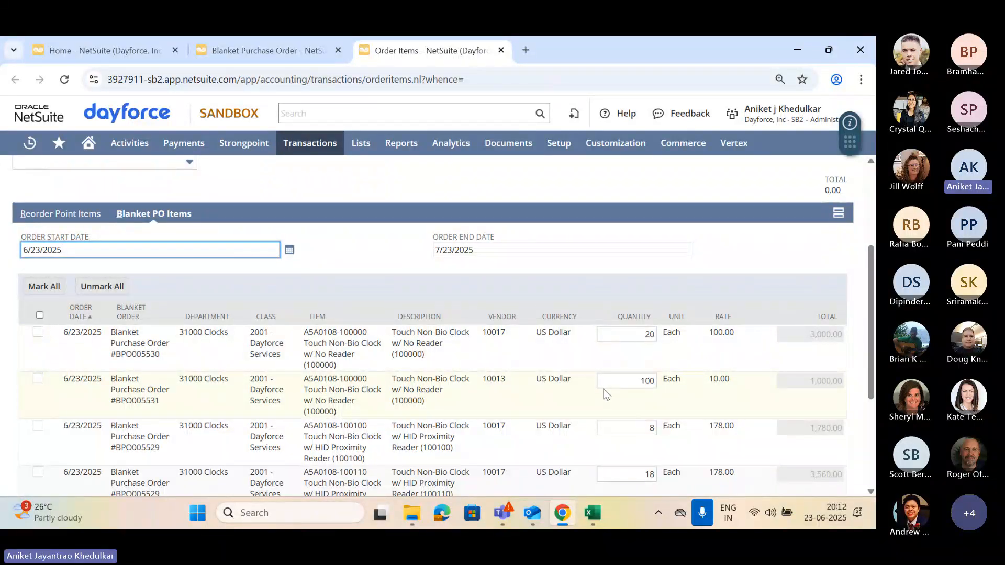
click(37, 380)
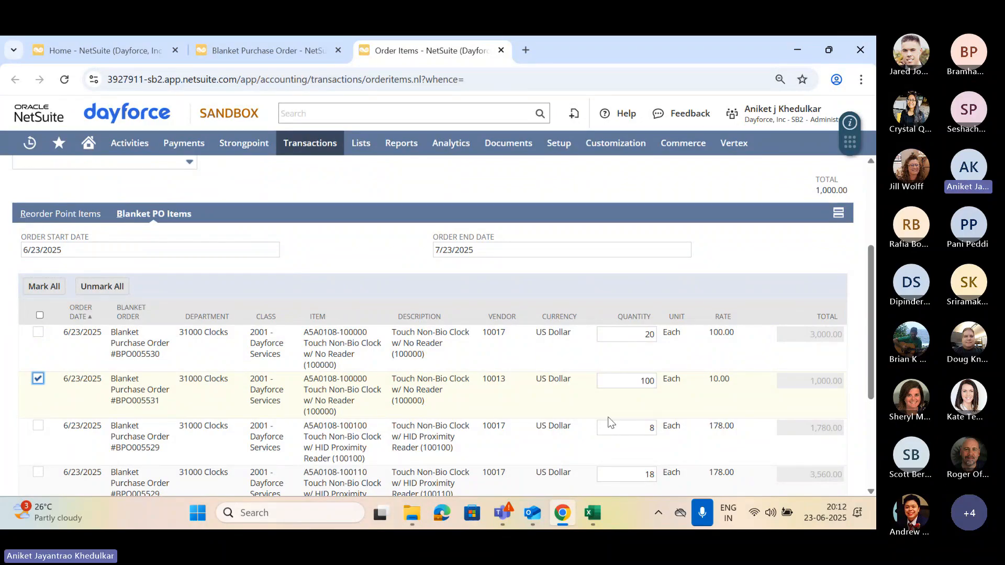
click(654, 380)
double_click(654, 381)
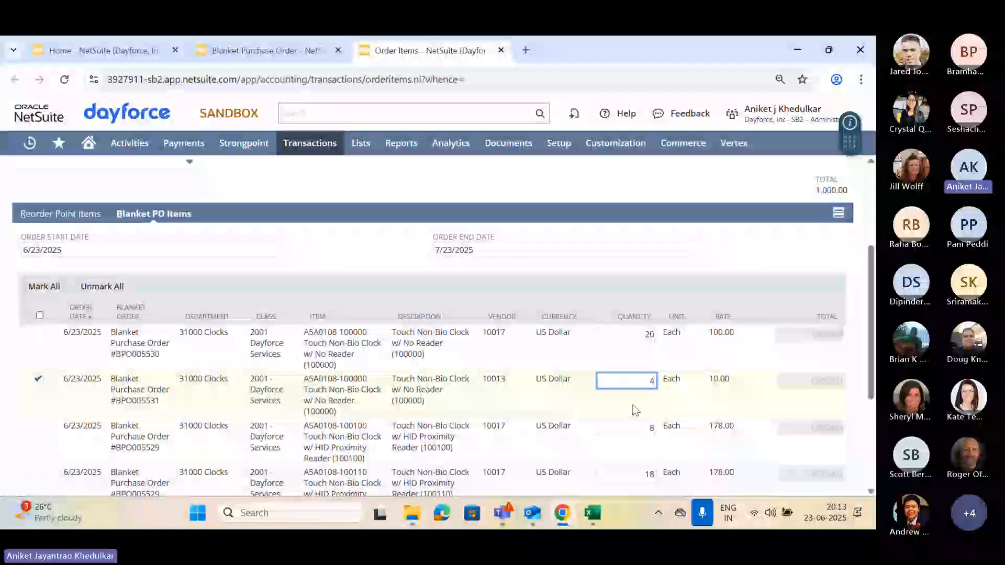
scroll(514, 388, up, 3)
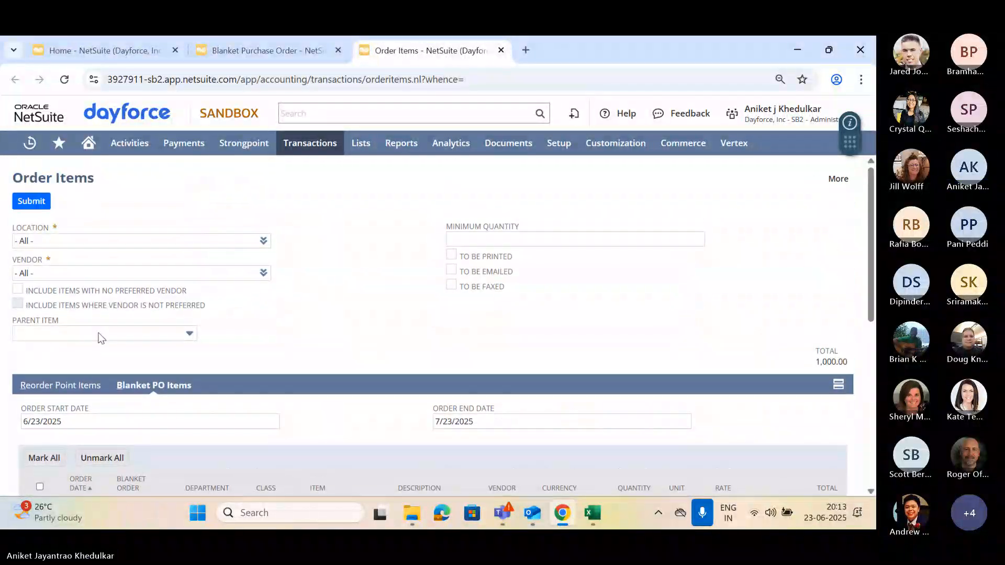
click(32, 203)
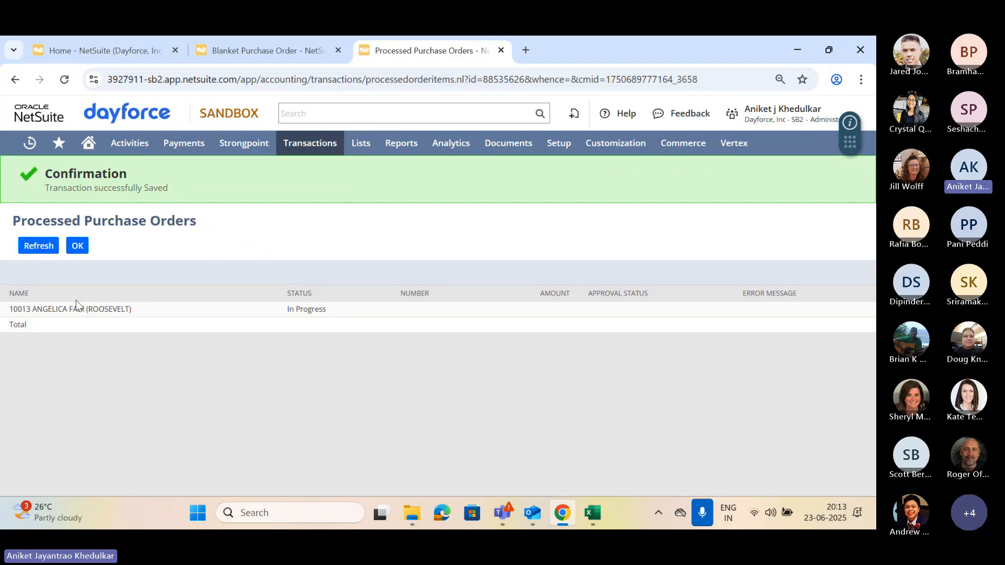
- Refresh the Processed Purchase Orders status until processing ends, checking the blanket order's item quantities in the meantime
click(30, 251)
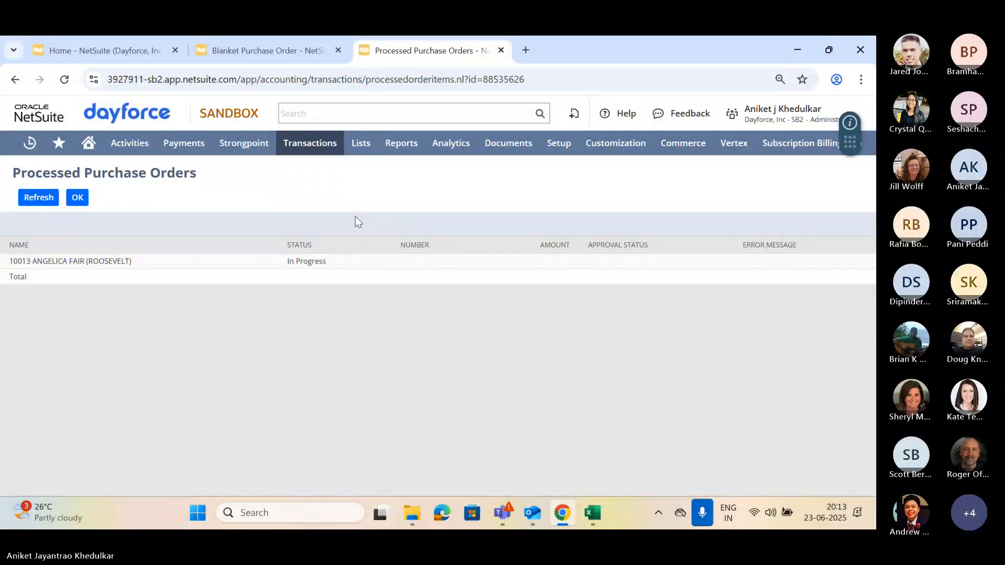
click(37, 198)
click(251, 50)
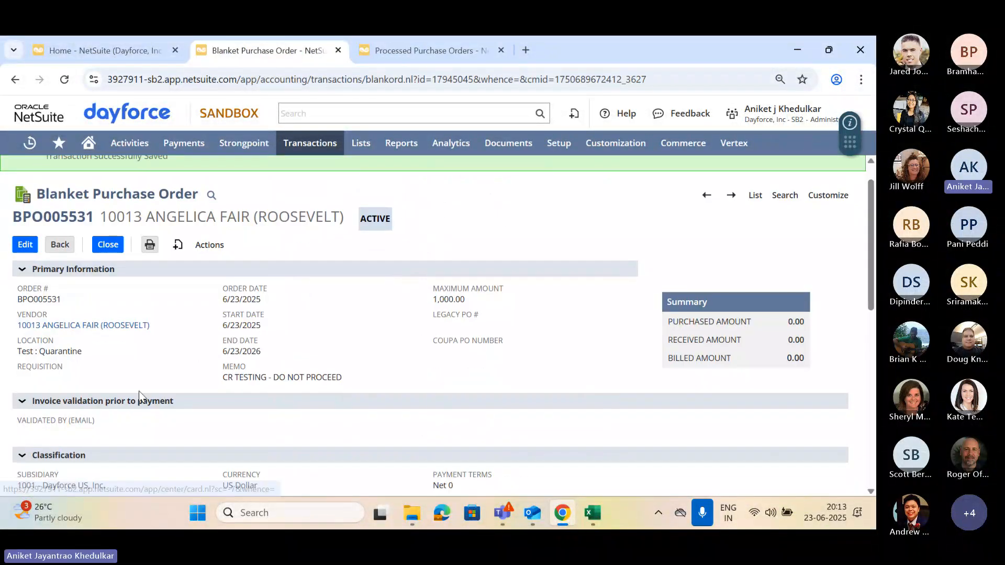
scroll(140, 391, down, 10)
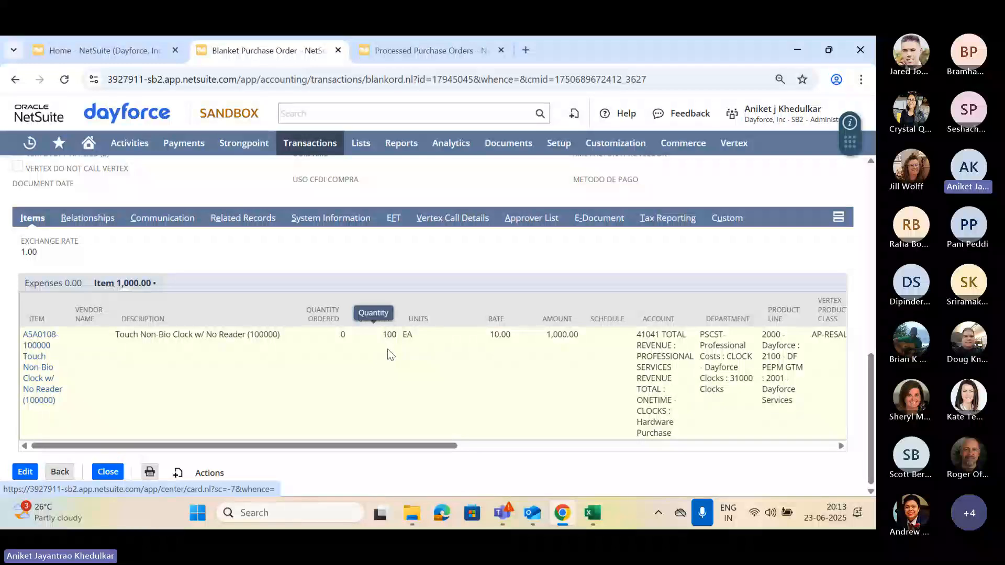
click(428, 50)
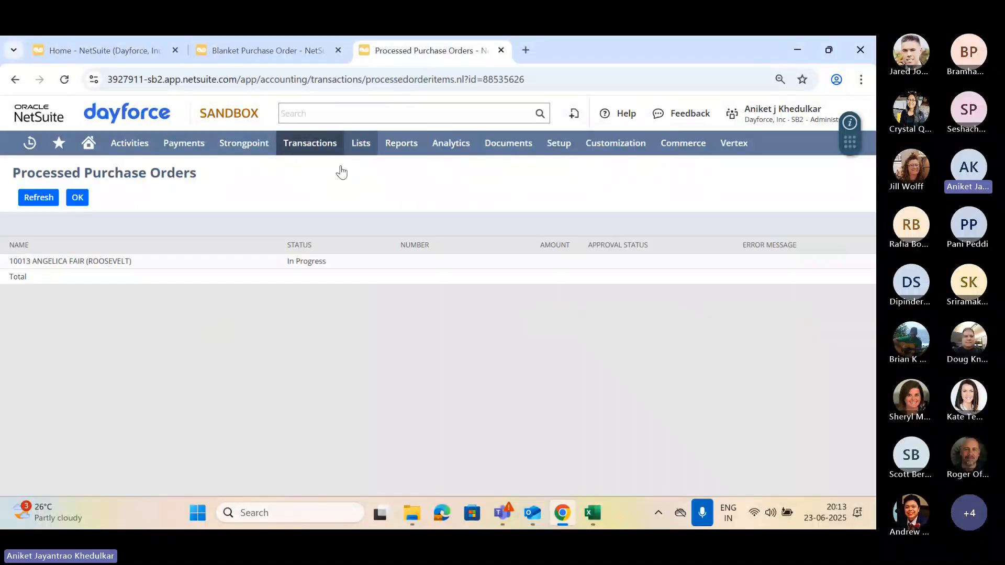
click(38, 198)
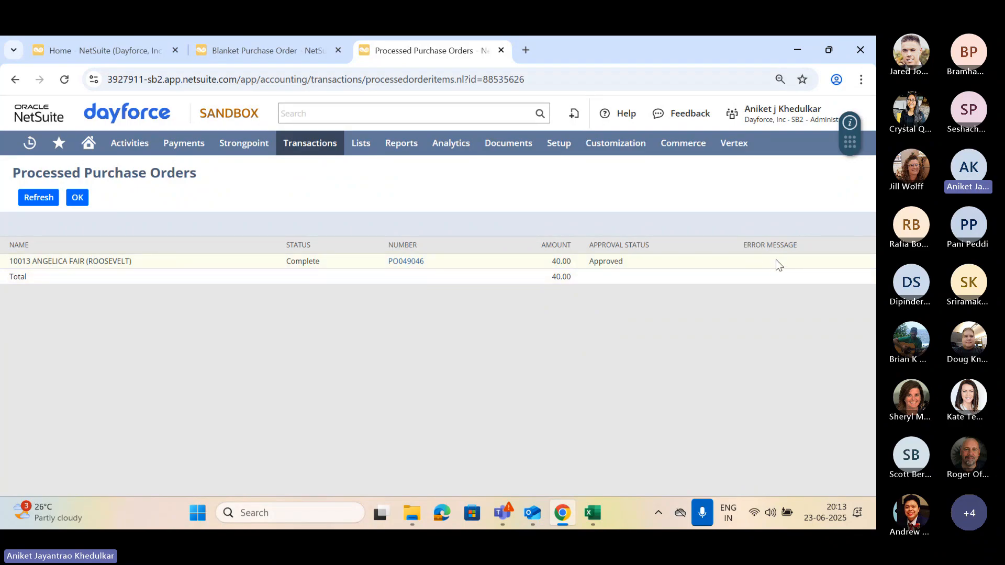
- Open the generated purchase order in a new browser tab, close the Processed Purchase Orders tab, and review the order's item line
ctrl+click(409, 263)
click(599, 48)
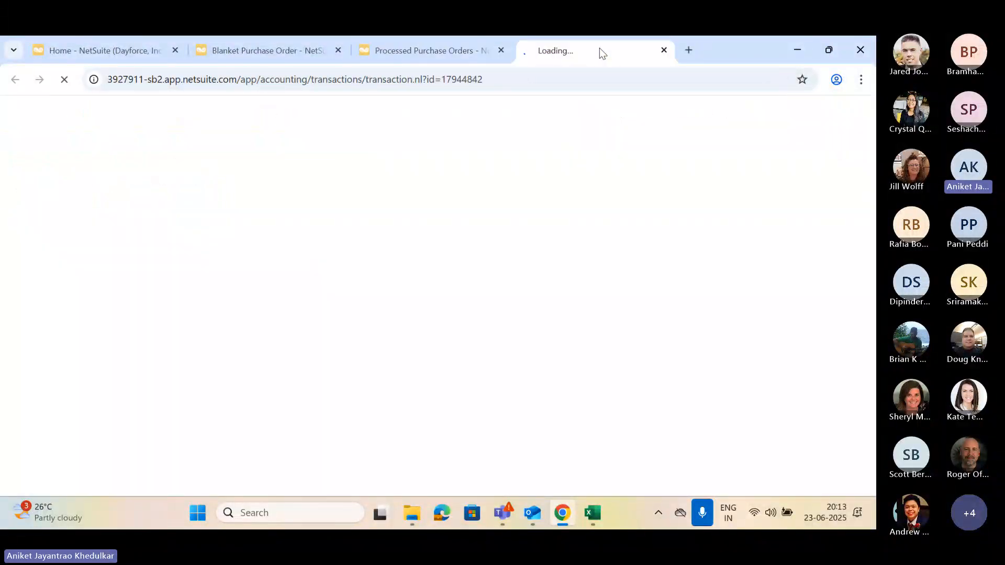
click(500, 51)
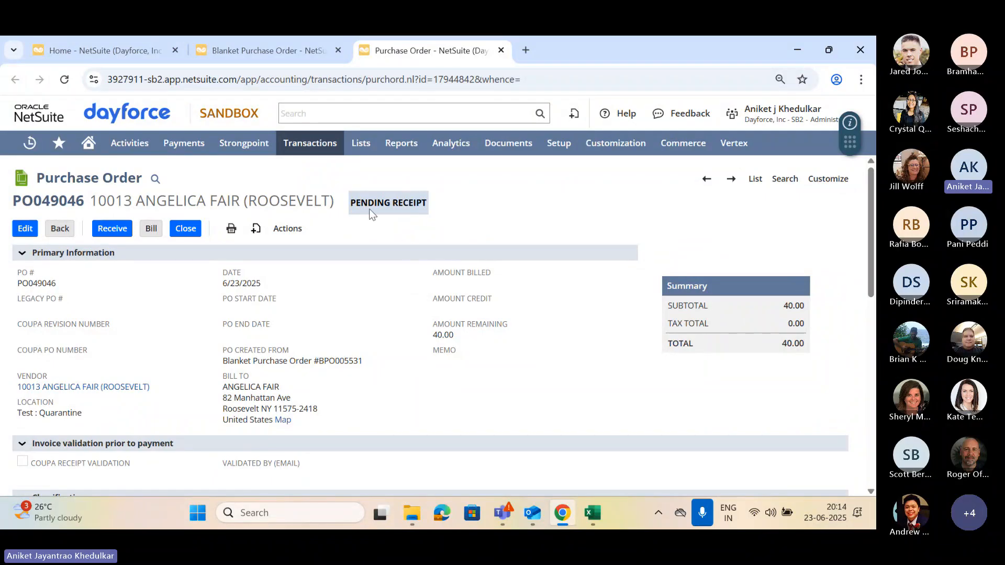
scroll(406, 376, down, 10)
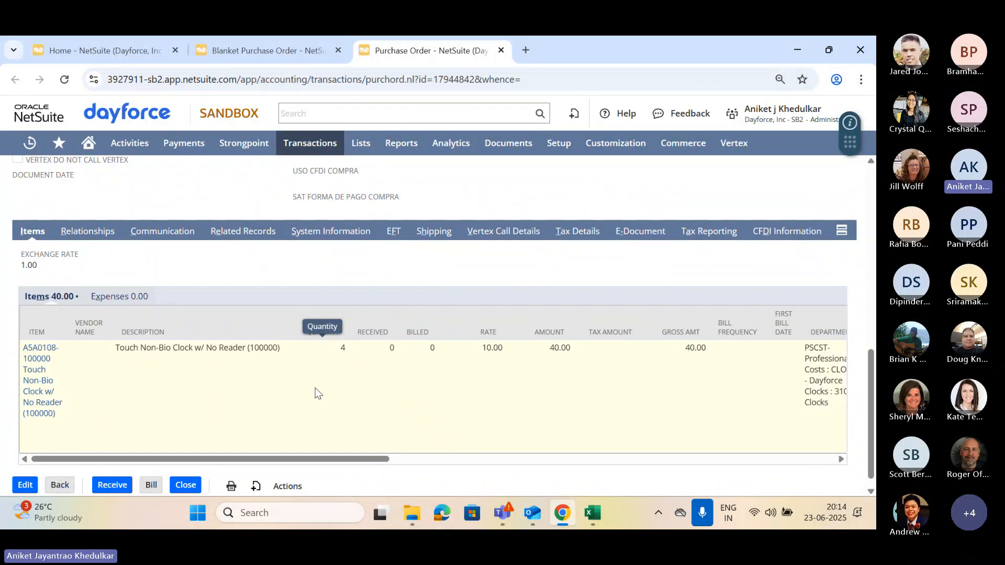
- Reload the blanket purchase order and review its purchased amount, quantity ordered and related purchase orders
click(293, 50)
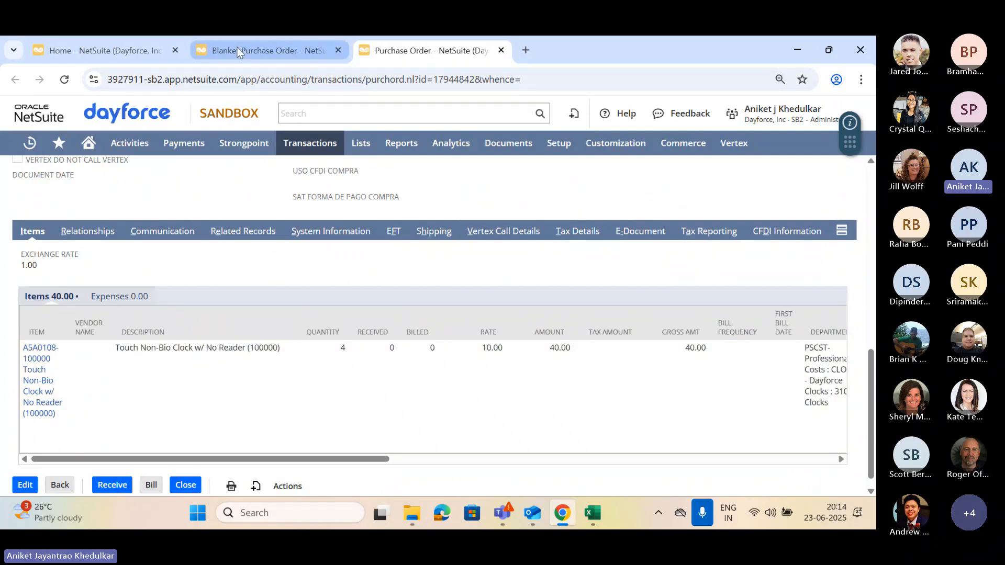
click(64, 79)
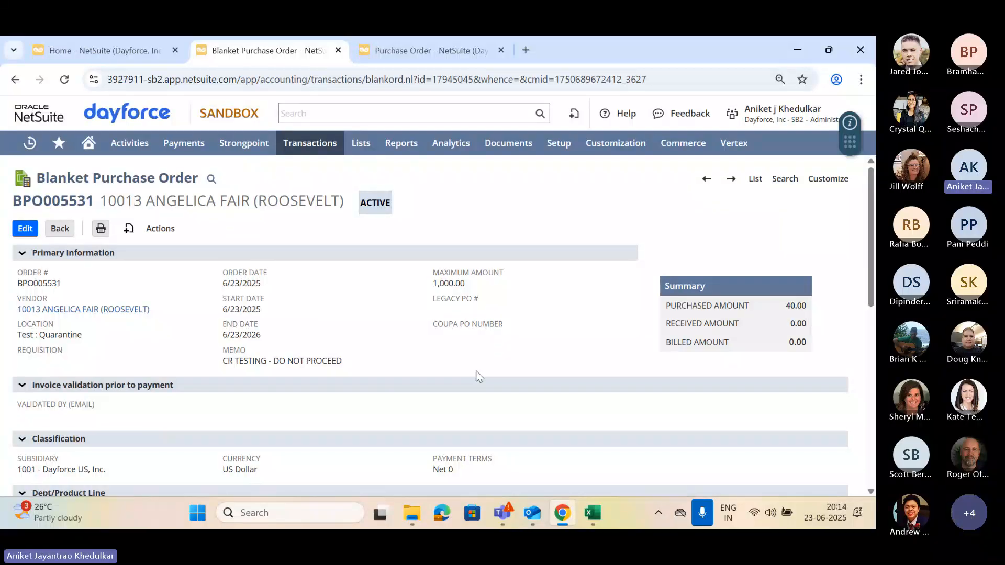
scroll(383, 351, down, 9)
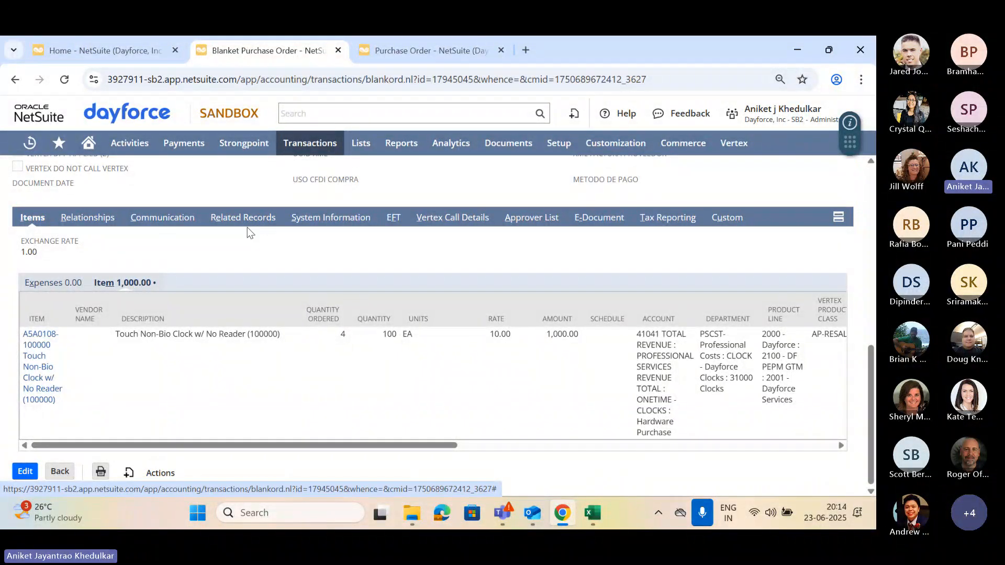
click(250, 224)
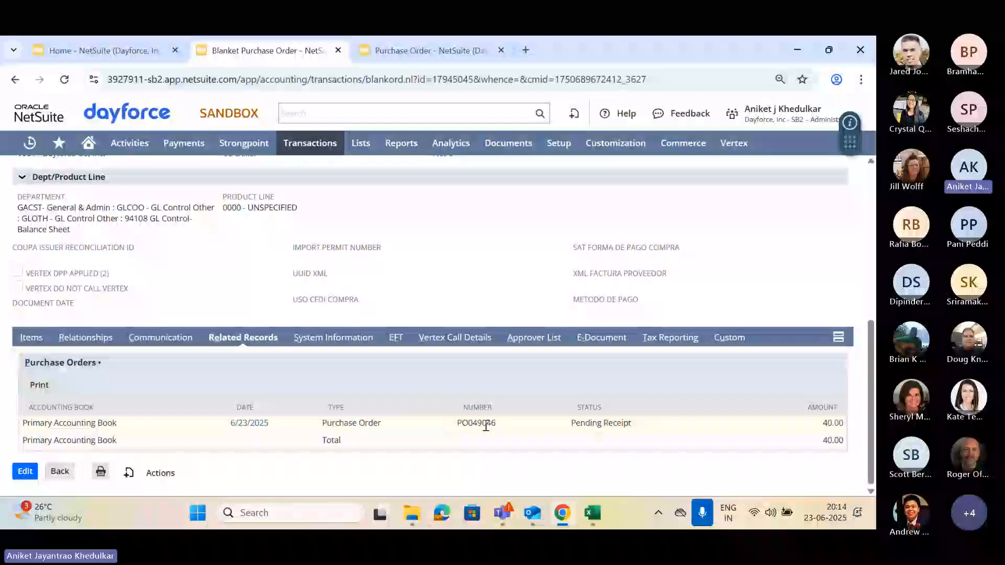
scroll(447, 300, up, 6)
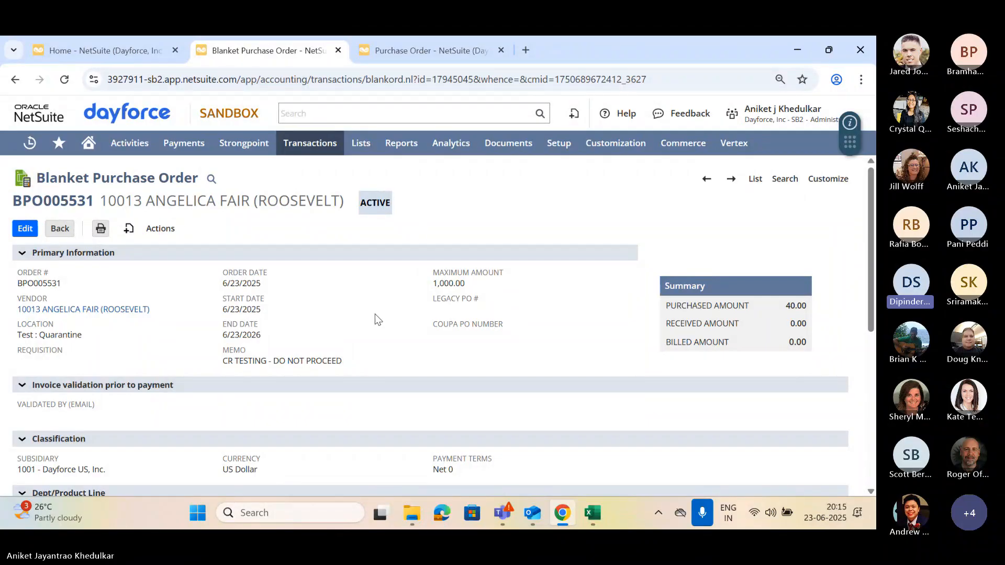
- Close the child purchase order's tab and switch to Excel to review the Demo Flow sheet's process diagram
click(437, 53)
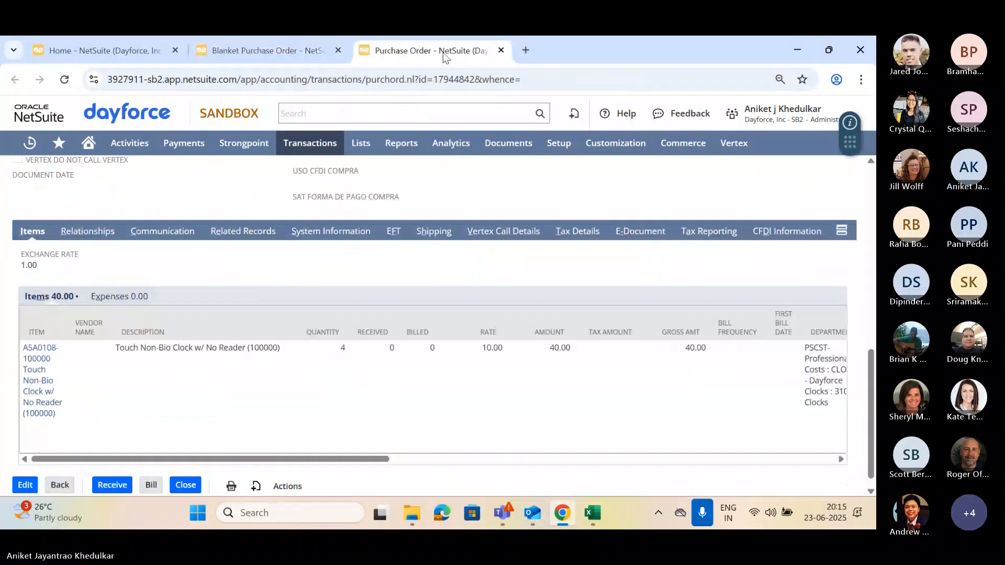
click(501, 54)
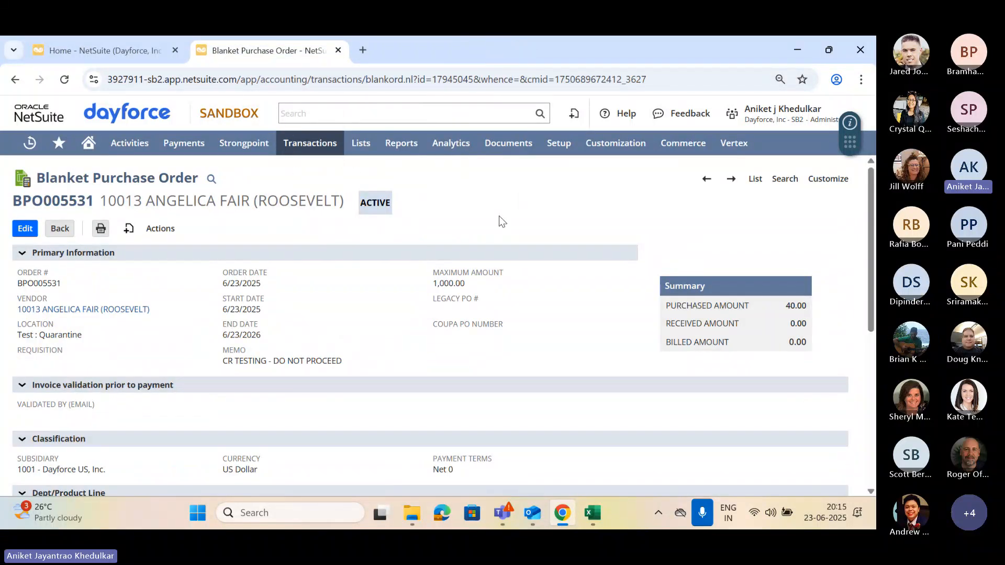
click(594, 514)
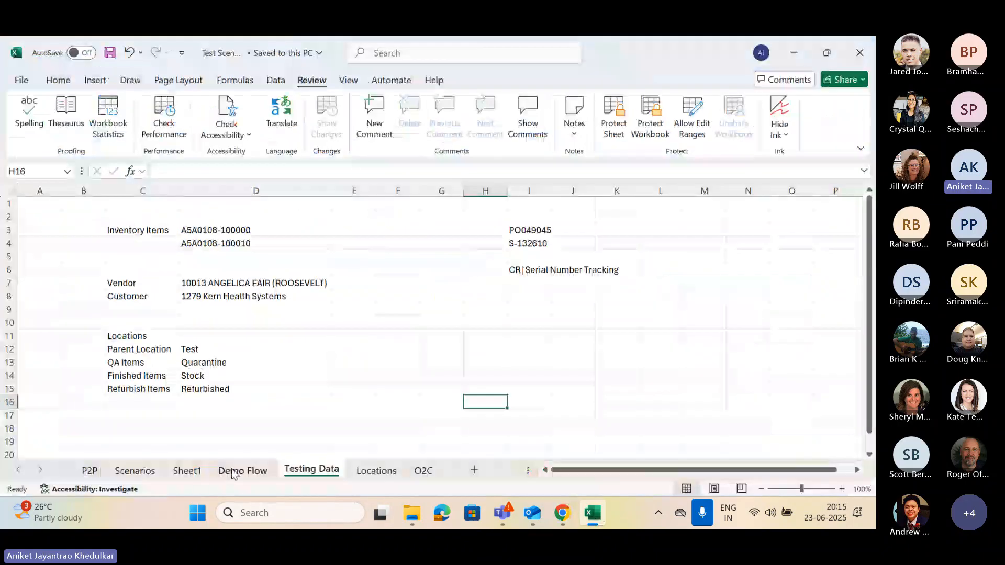
click(242, 471)
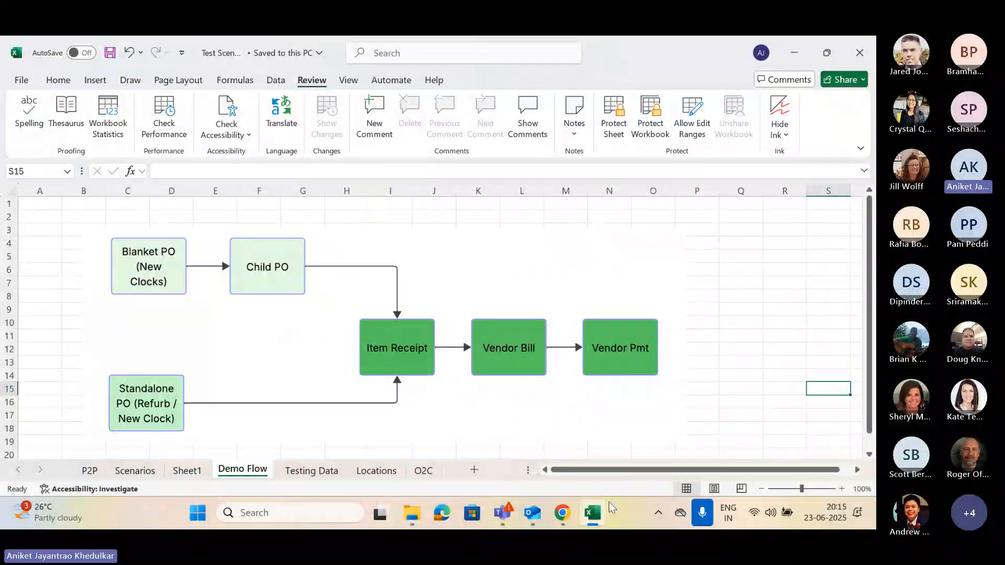
mouse_move(599, 513)
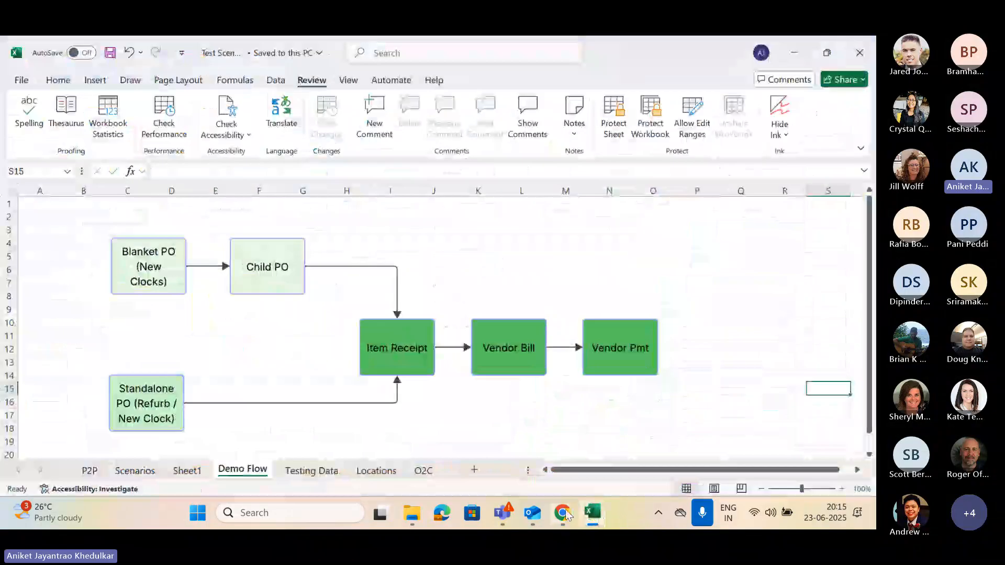
- Copy the purchase order number from cell I3 of the Testing Data sheet and open that order in NetSuite through global search
click(312, 470)
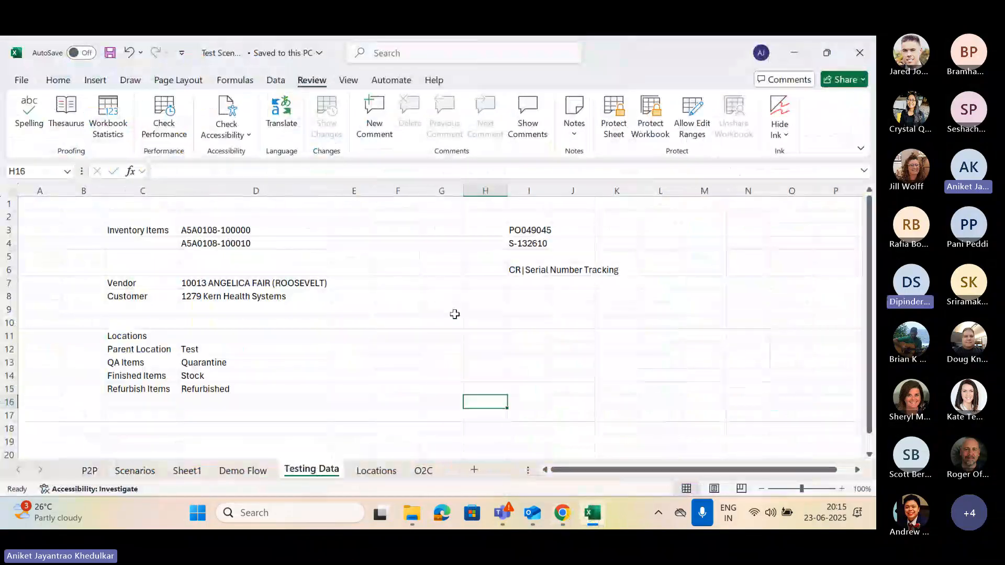
click(526, 231)
key(ctrl+c)
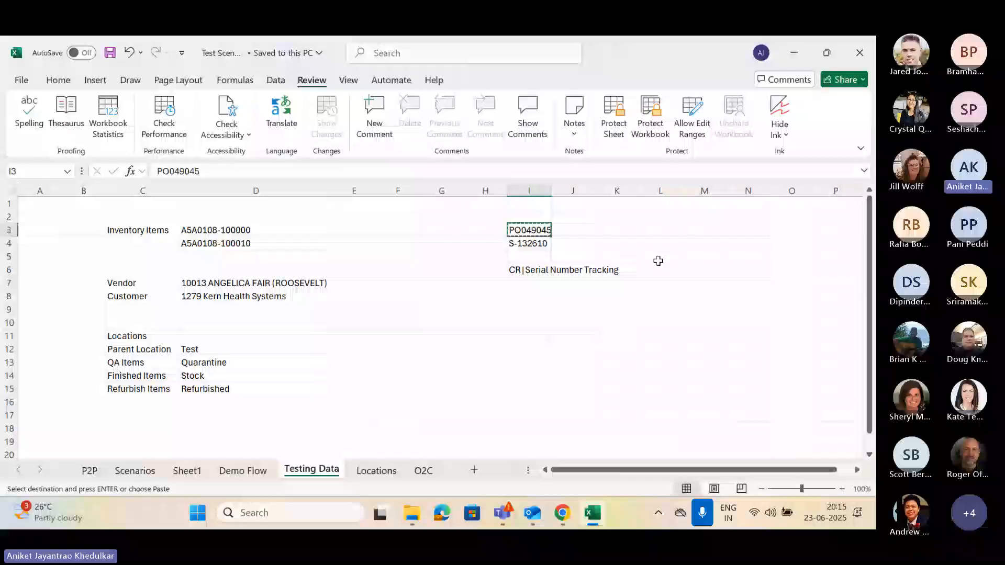
click(595, 523)
click(357, 111)
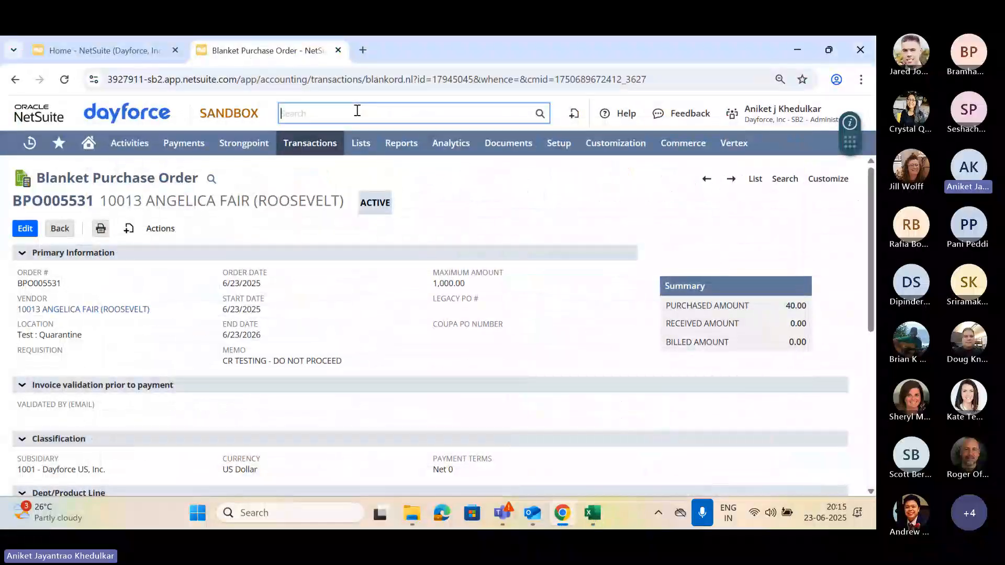
key(ctrl+v)
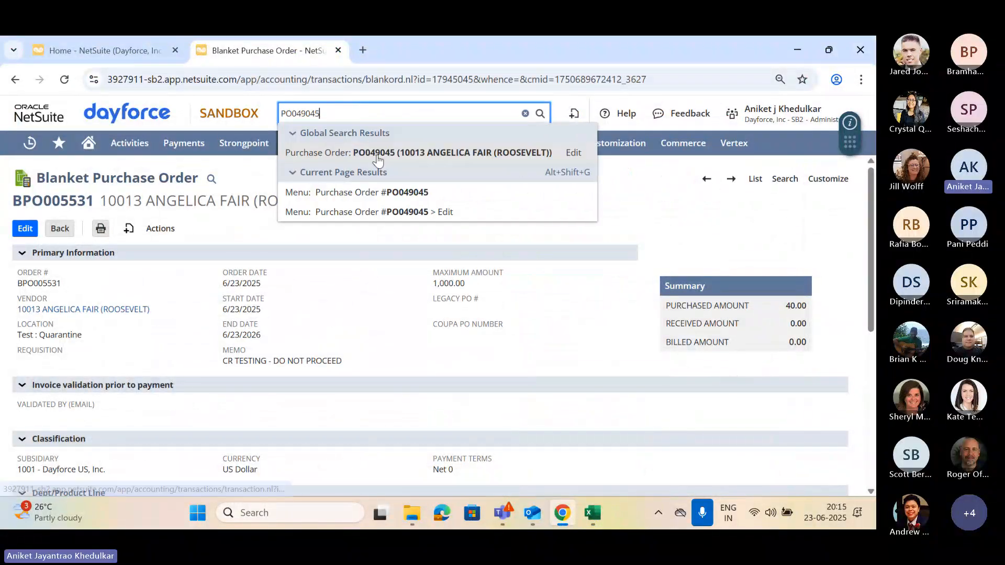
click(372, 152)
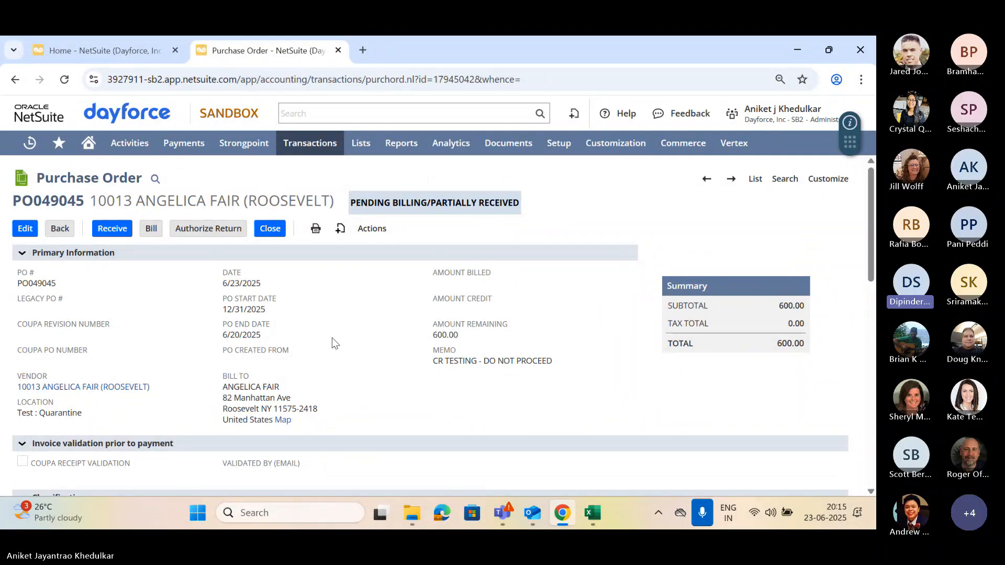
- Review the purchase order's header, status and the ordered, received and billed quantities on its item line
scroll(332, 339, down, 1)
scroll(332, 338, down, 6)
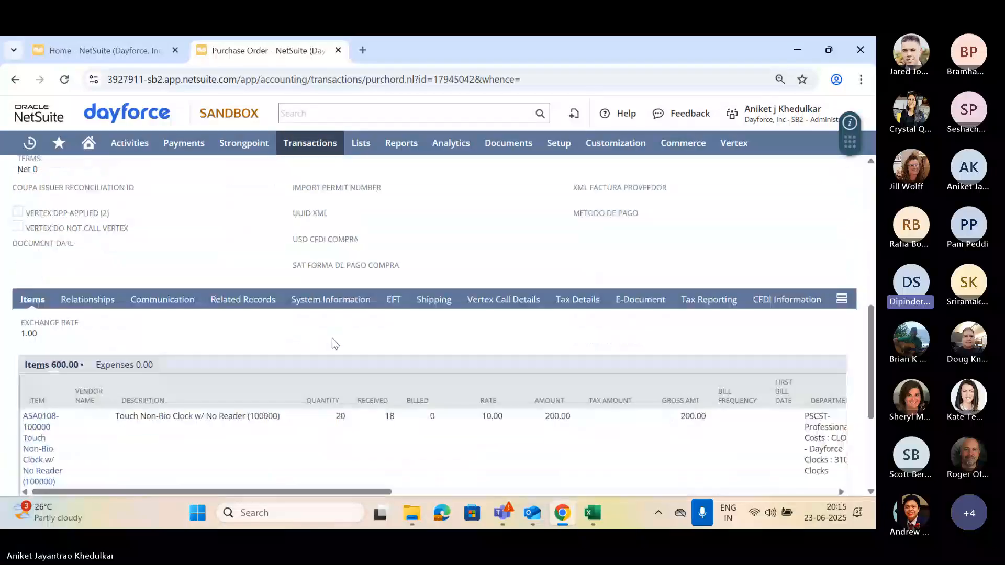
scroll(410, 316, up, 7)
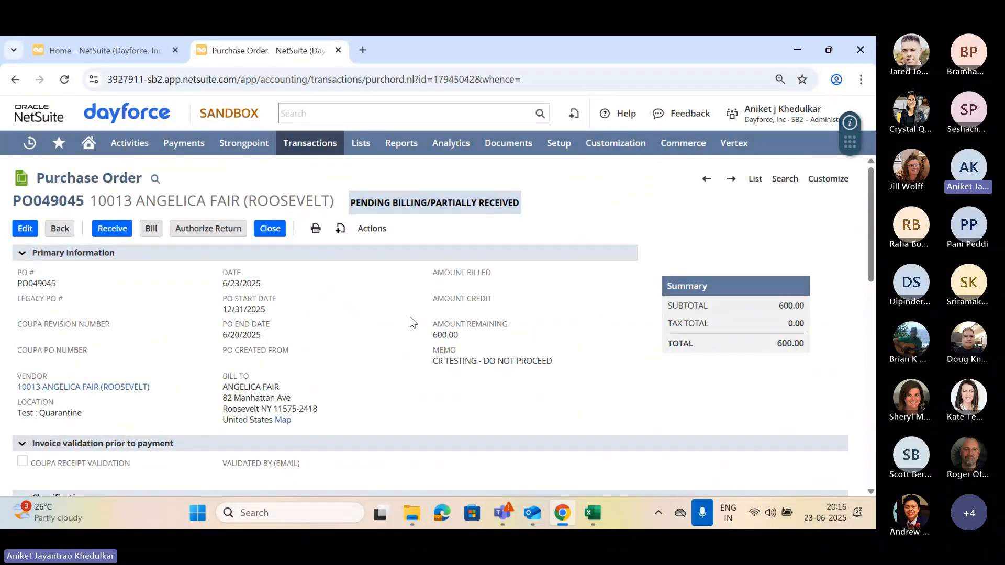
- Open the most recent blanket purchase order in a separate browser tab from the recent records and close the purchase order's tab
mouse_move(30, 143)
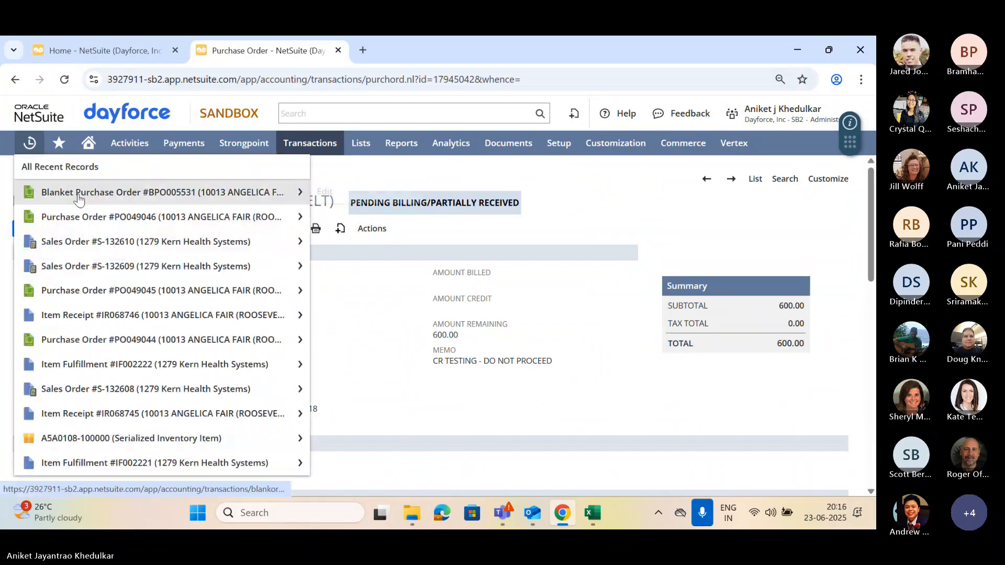
ctrl+click(123, 196)
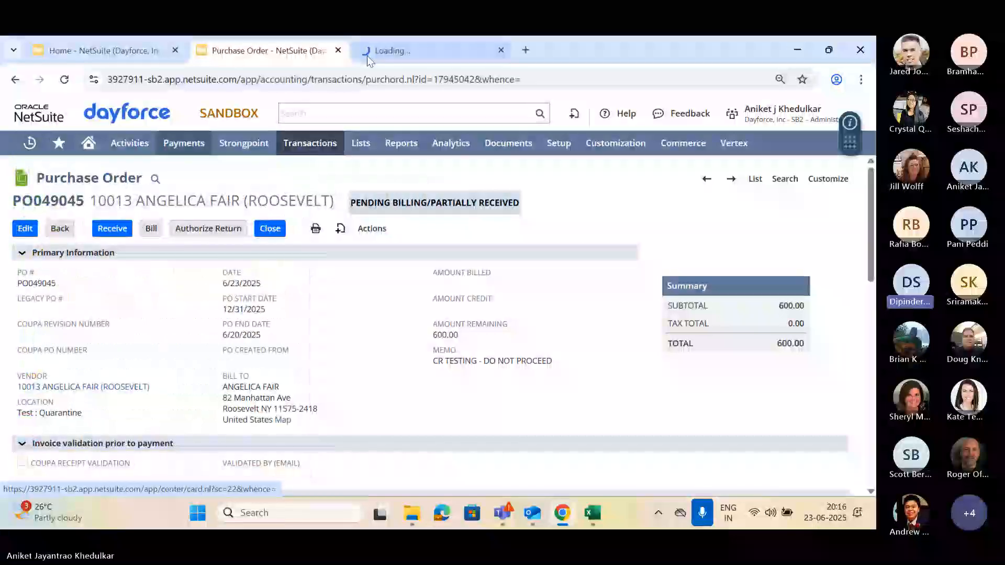
click(338, 50)
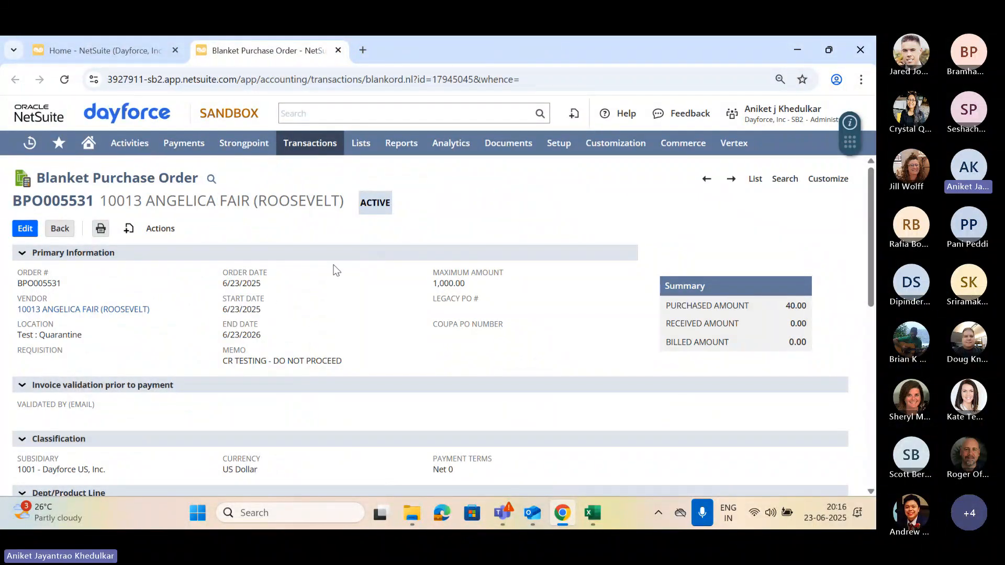
- Open the child purchase order from the blanket purchase order's related records in its own browser tab
scroll(356, 284, down, 8)
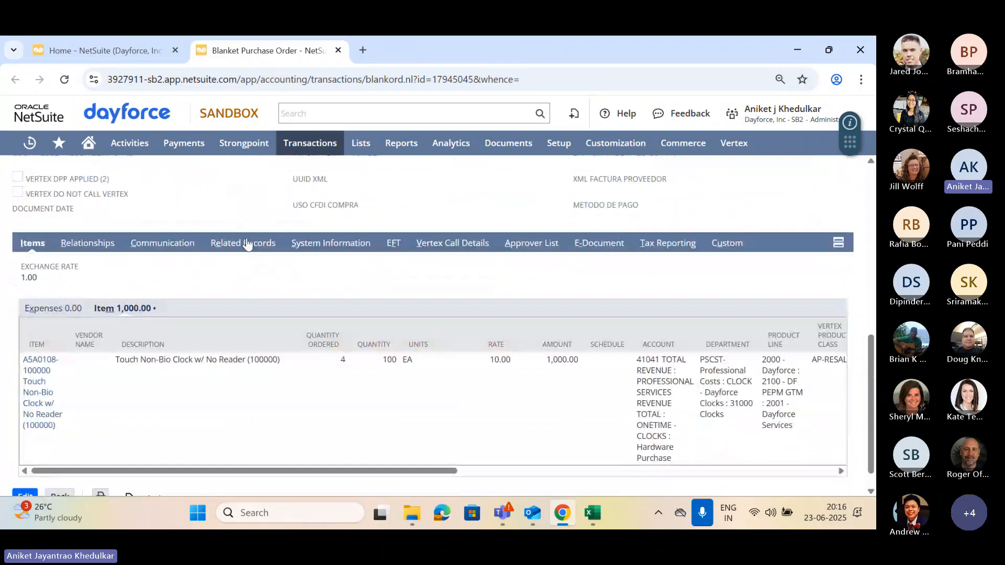
click(243, 244)
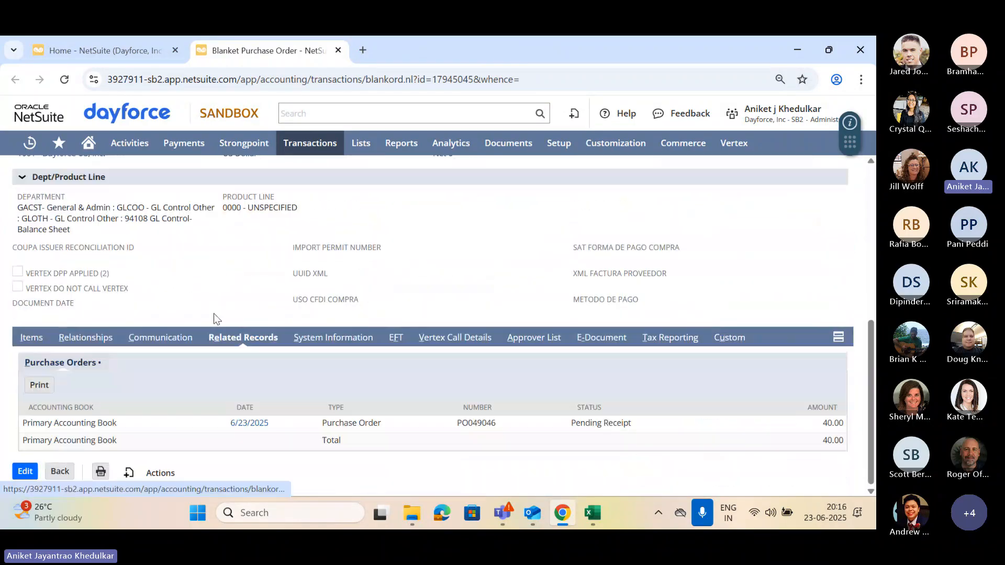
ctrl+click(250, 426)
click(429, 49)
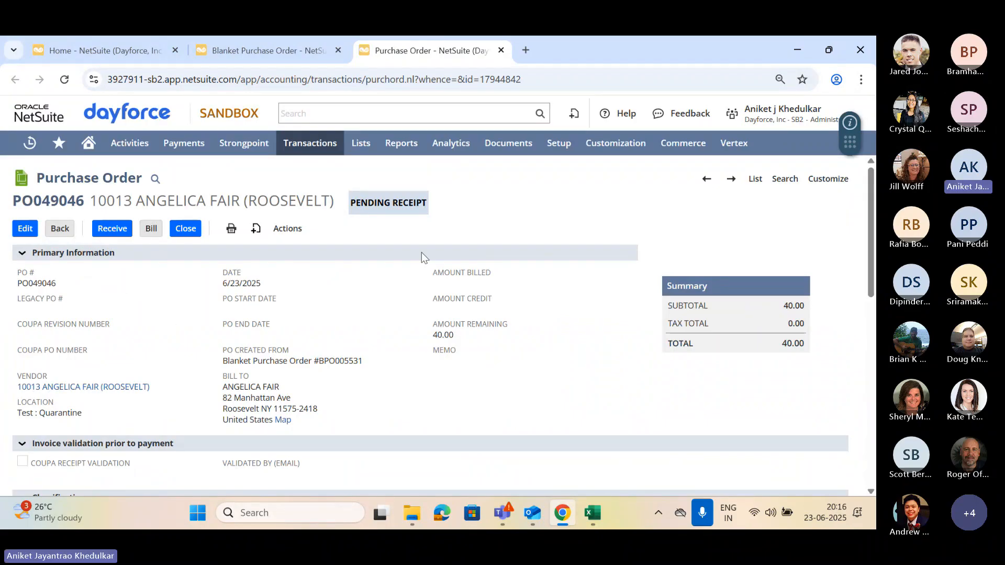
- Start an item receipt from the child purchase order and enter "New Clock Items" as its memo
click(112, 232)
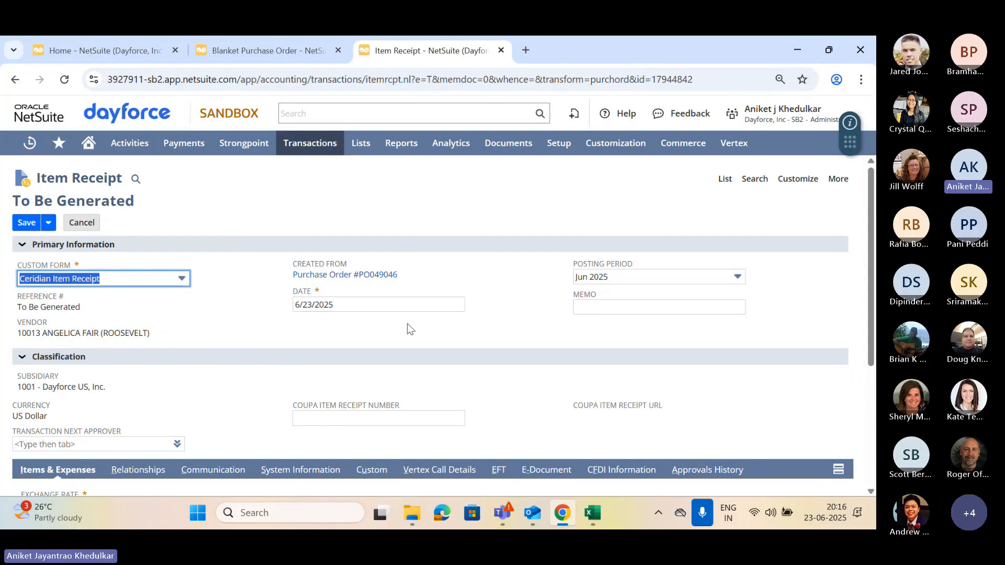
click(601, 308)
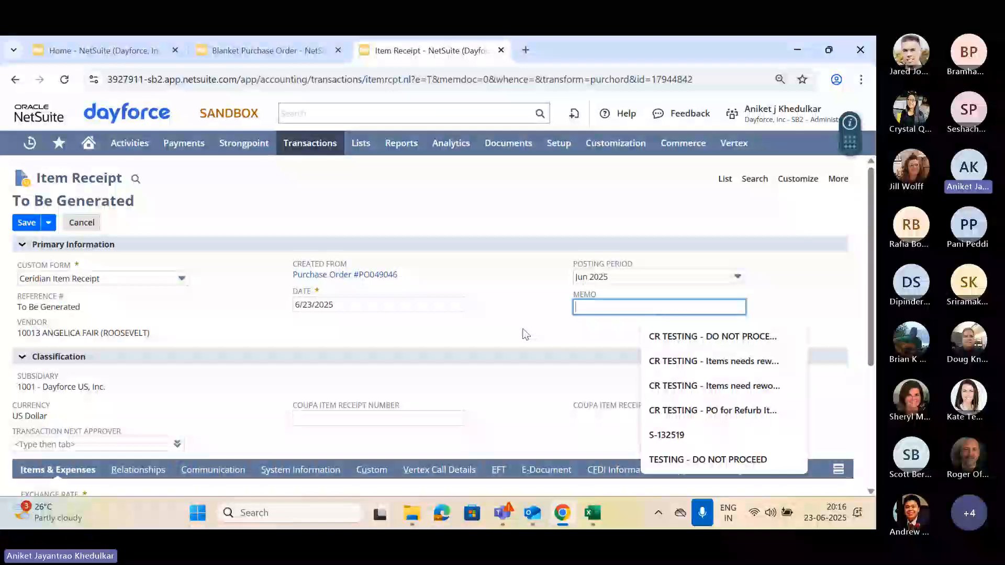
text(New C)
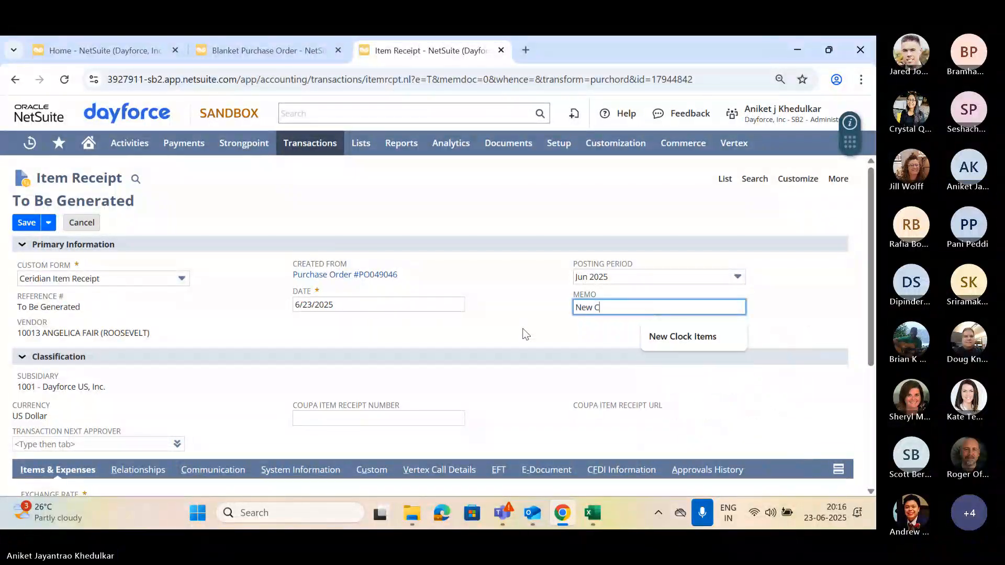
text(lock Items)
key(Tab)
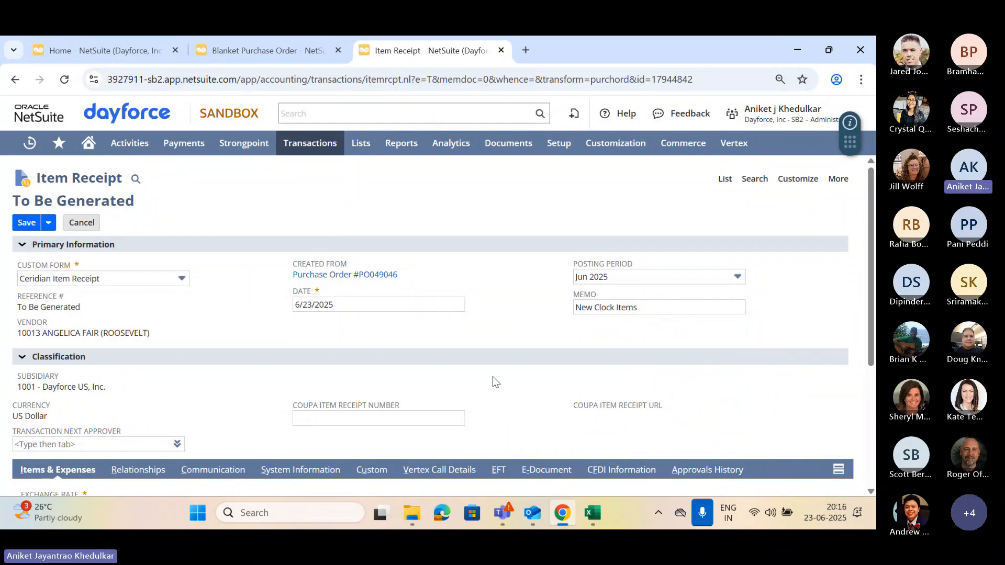
scroll(492, 377, down, 4)
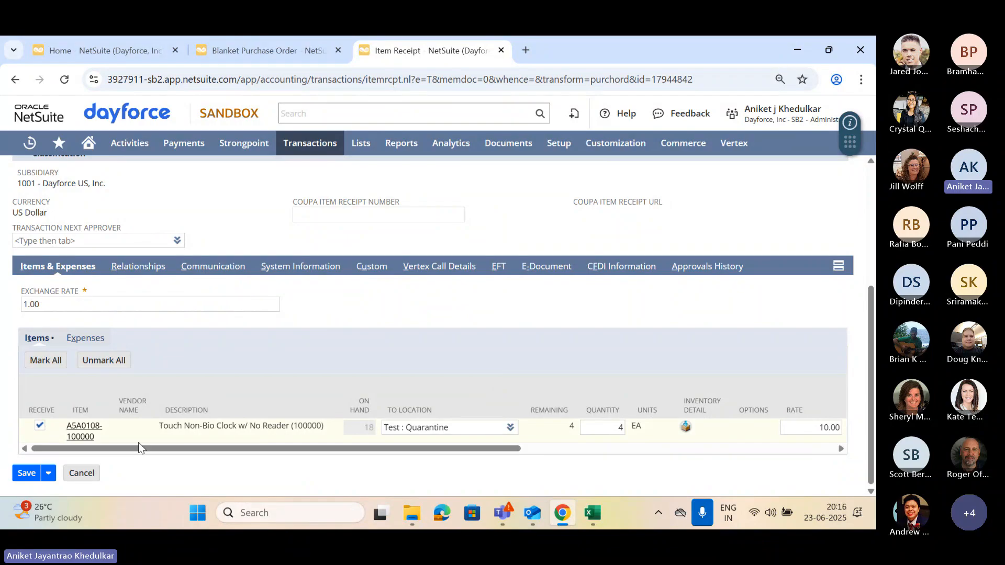
drag(226, 449, 280, 451)
drag(196, 446, 271, 451)
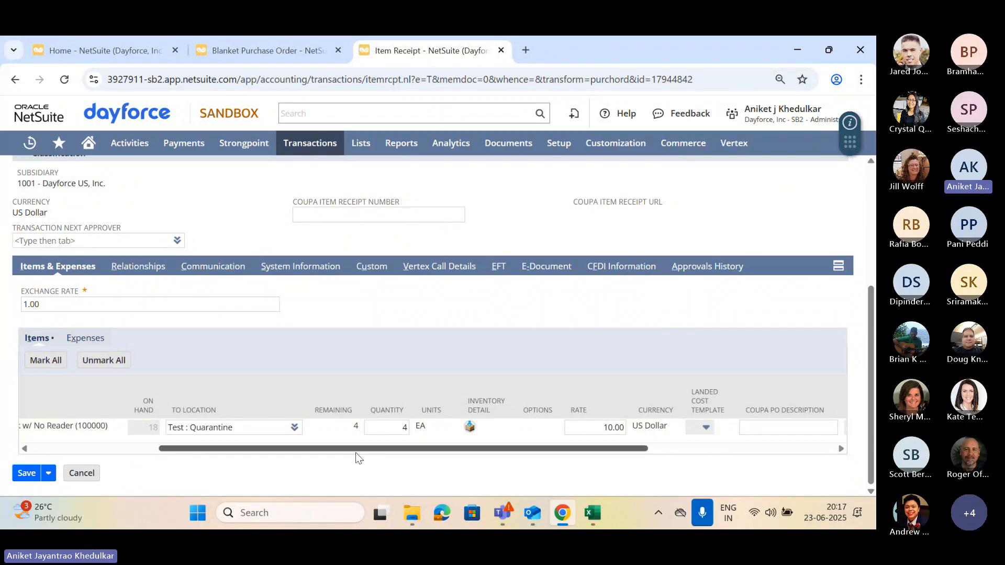
drag(370, 452, 381, 453)
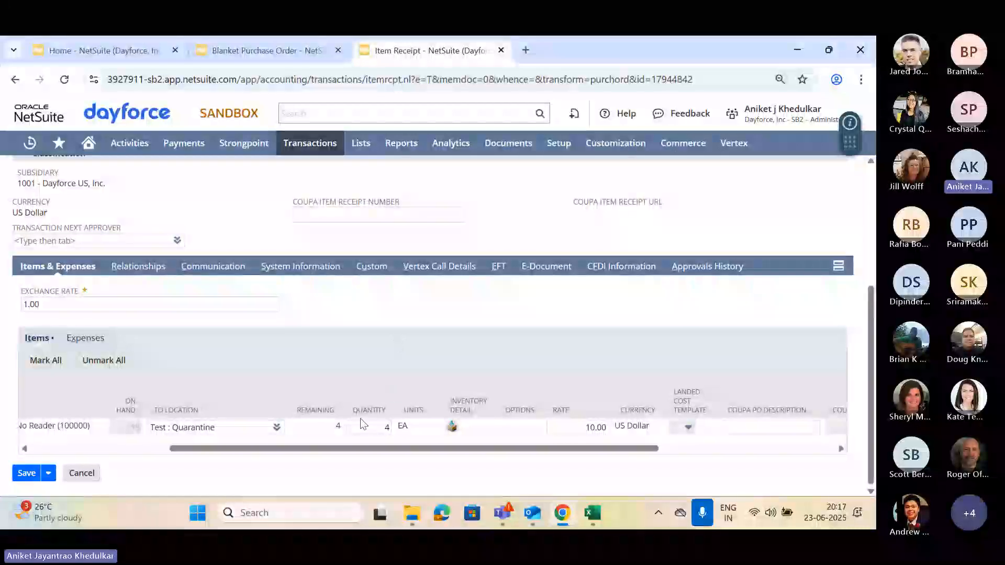
click(383, 428)
drag(383, 428, 390, 428)
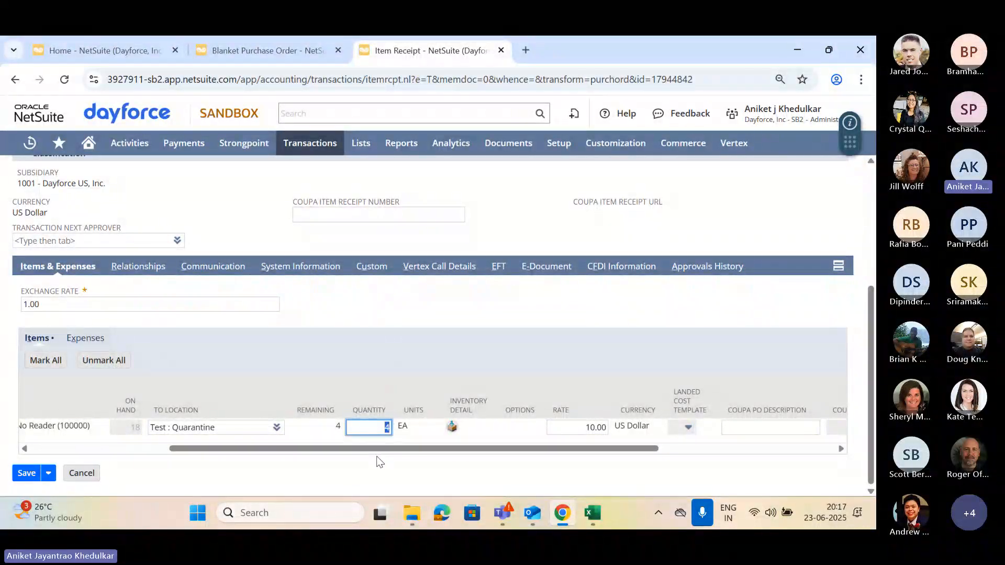
text(3)
click(378, 388)
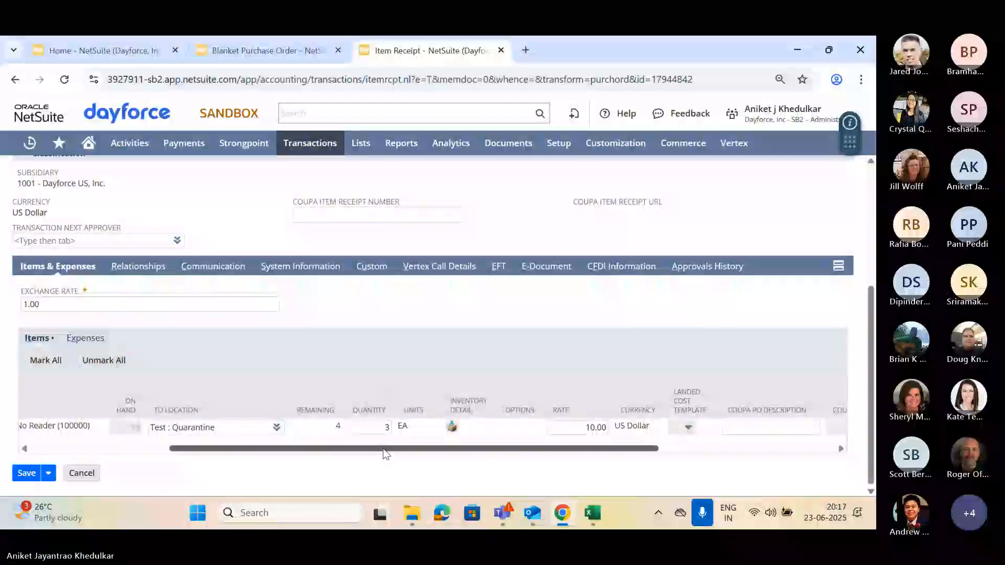
- Open the clock line's inventory detail and add serial number SRR3001
drag(384, 450, 398, 450)
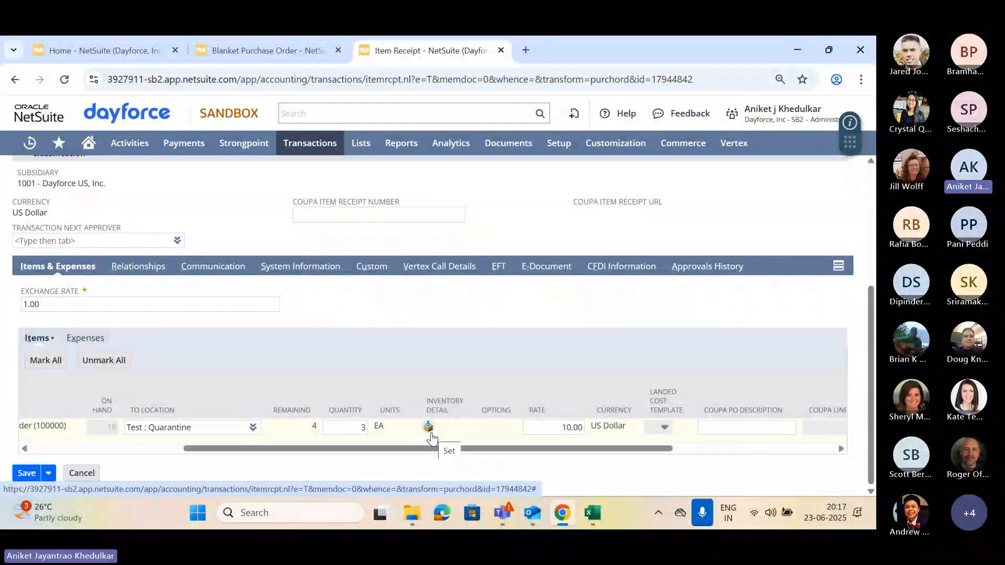
click(429, 428)
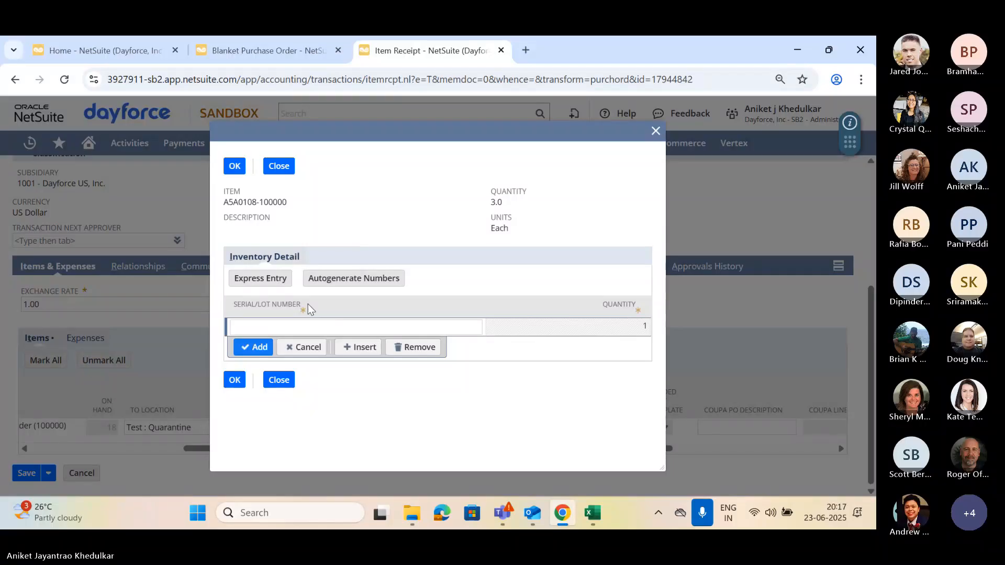
click(320, 328)
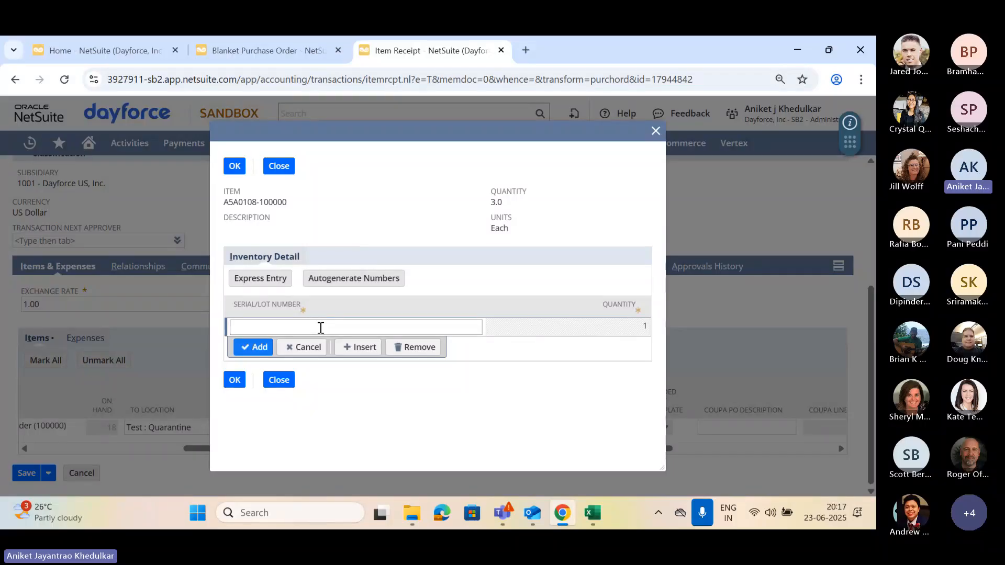
click(508, 417)
click(444, 328)
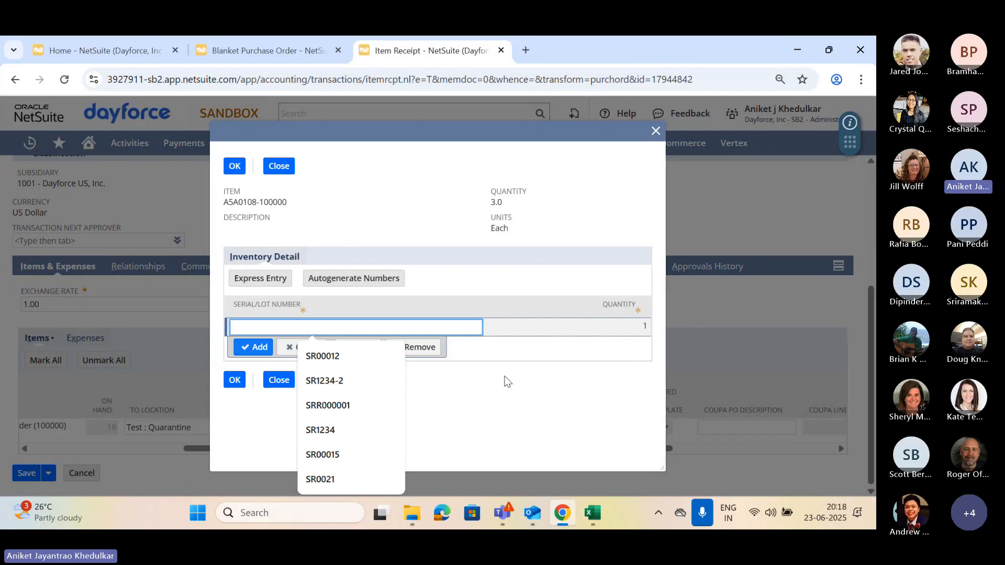
text(SRR)
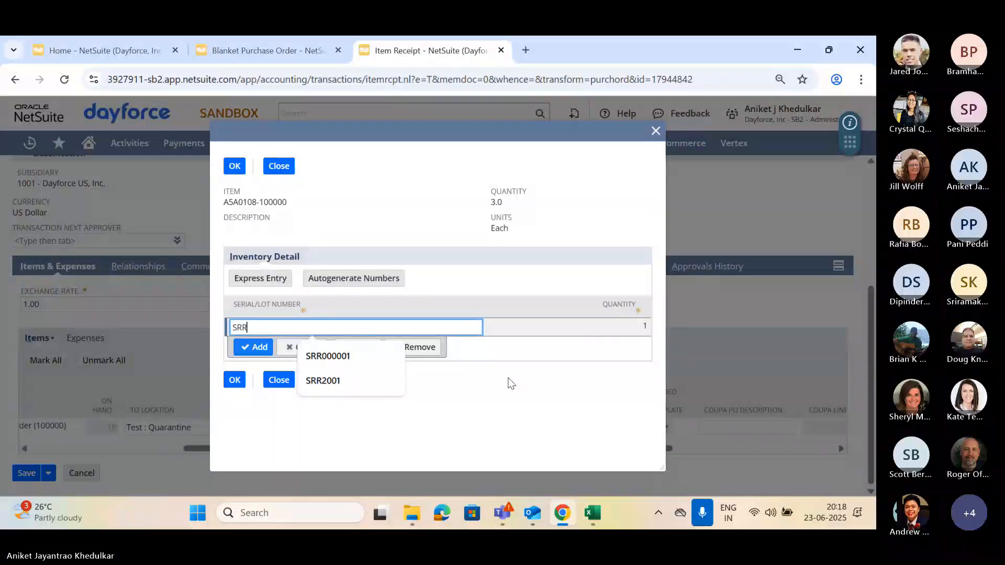
text(300)
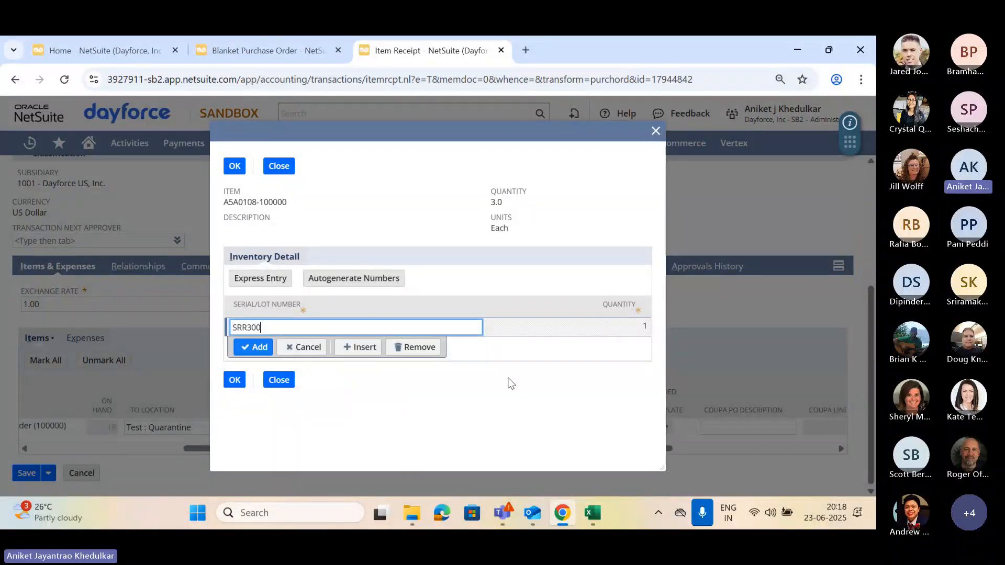
text(1)
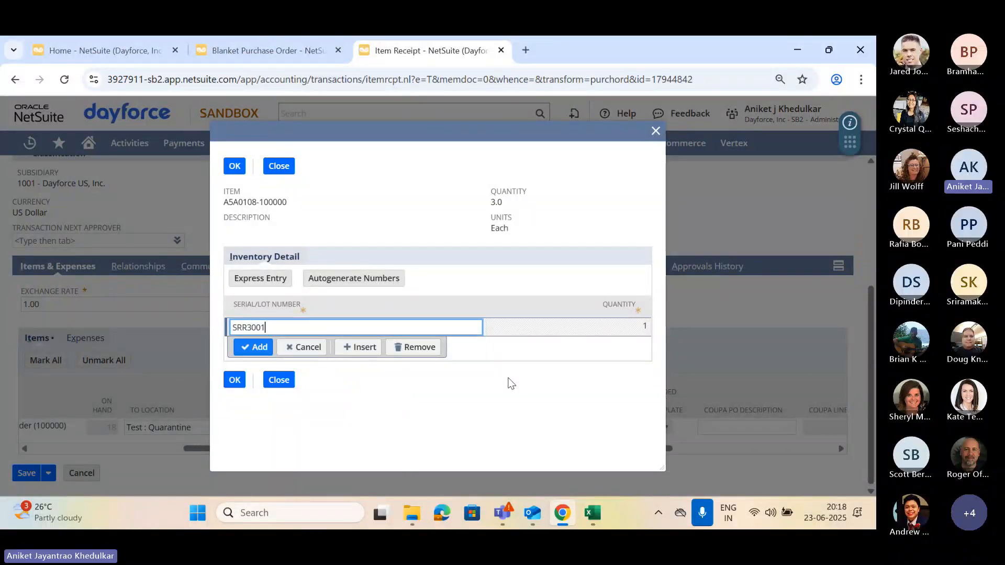
click(250, 349)
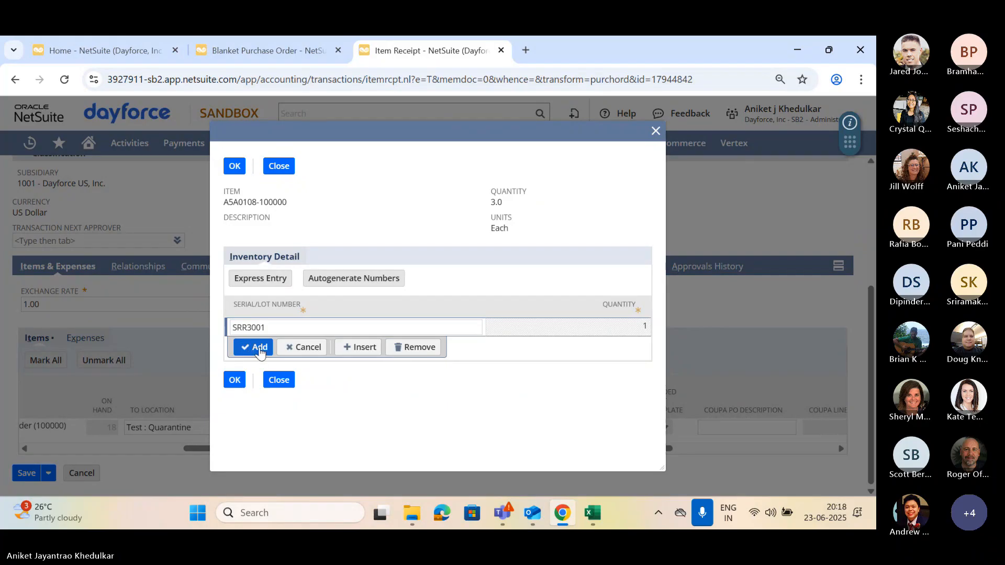
click(260, 352)
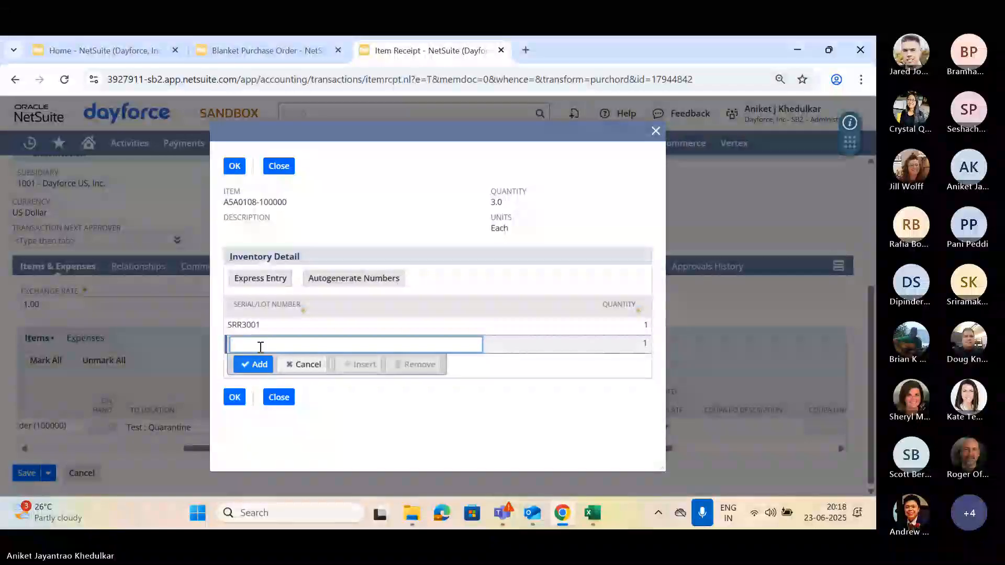
- Add serial numbers SRR3002 and SRR3003 to the inventory detail and accept it
text(SRR3002)
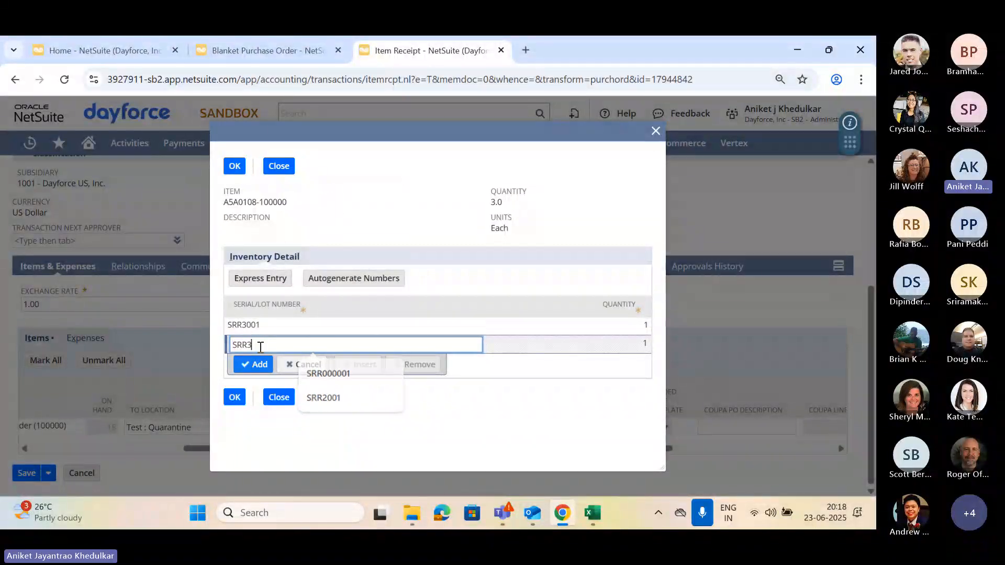
click(253, 366)
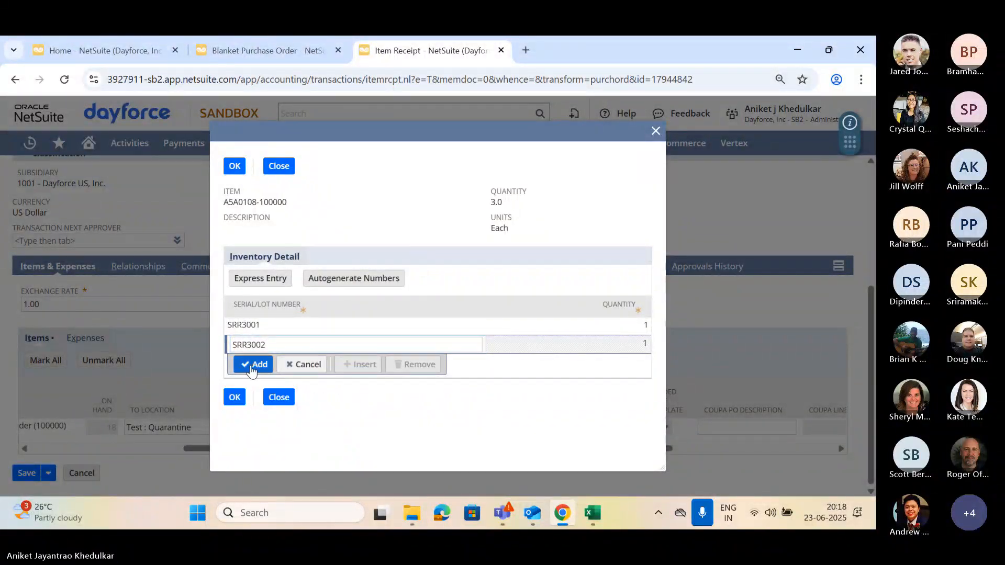
text(S)
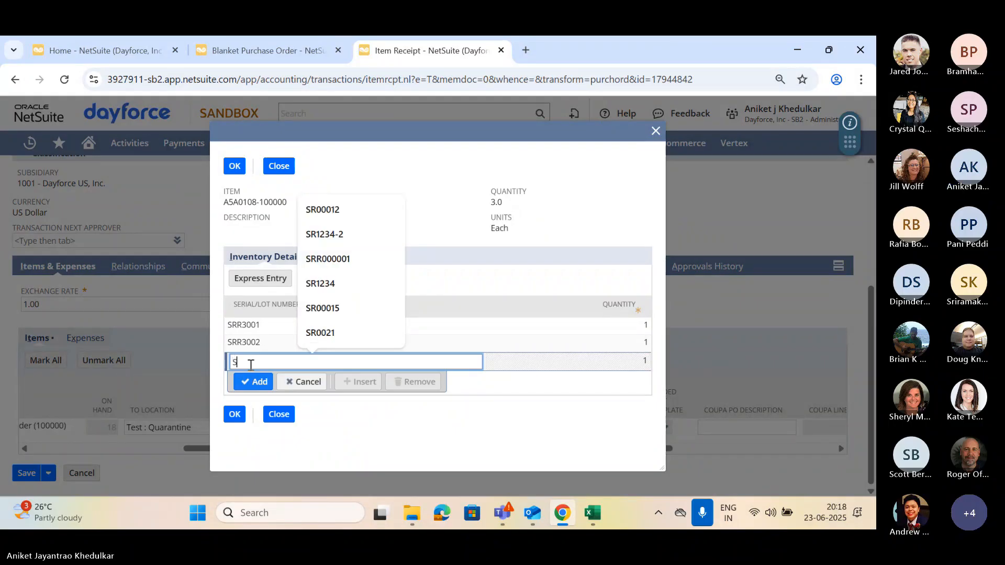
text(RR2003)
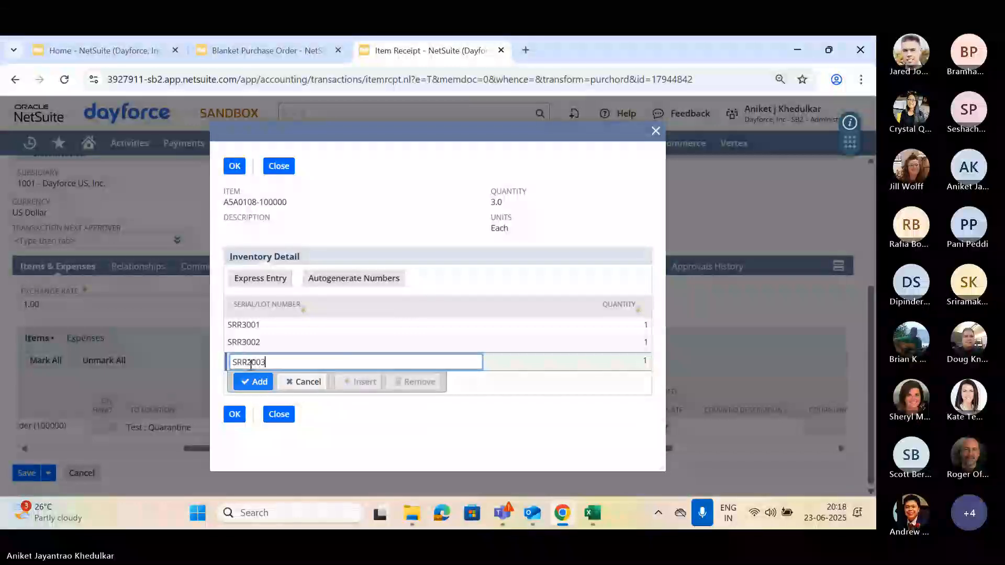
click(251, 361)
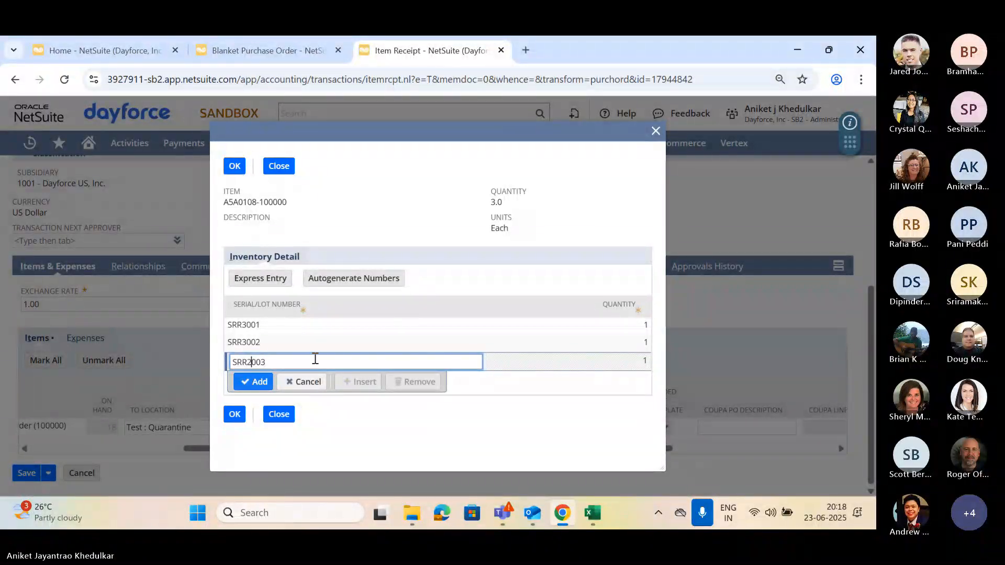
text(3)
click(315, 360)
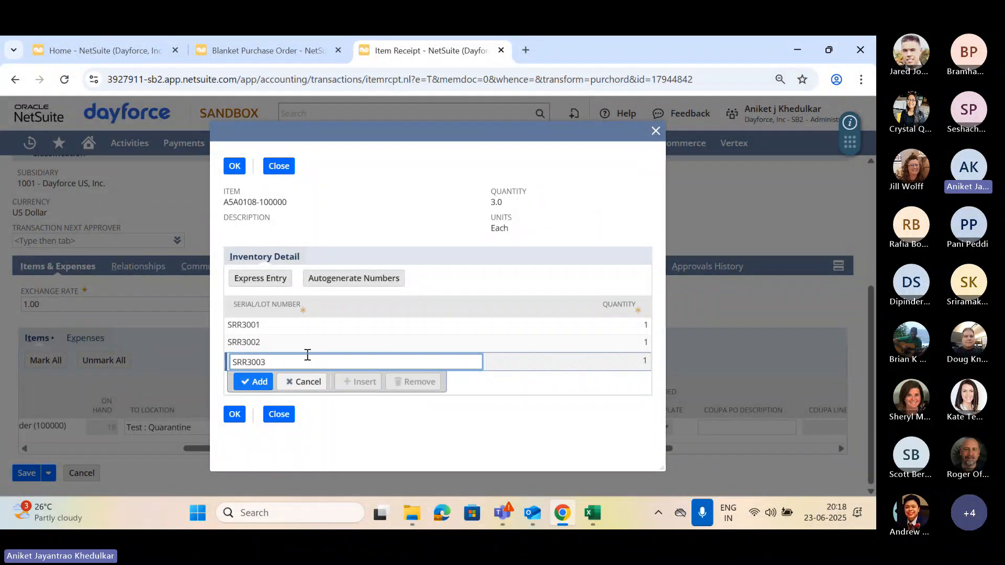
click(262, 383)
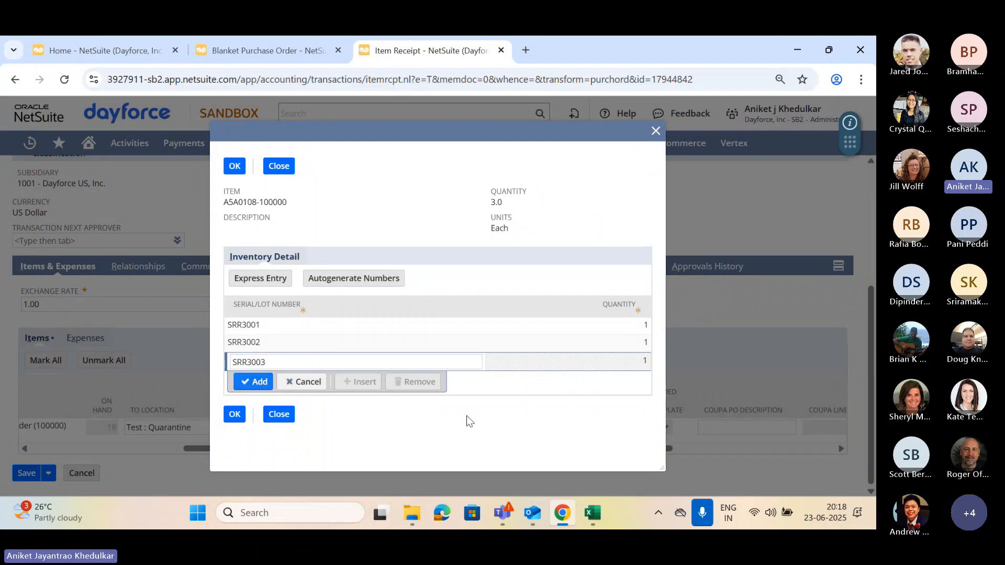
click(255, 382)
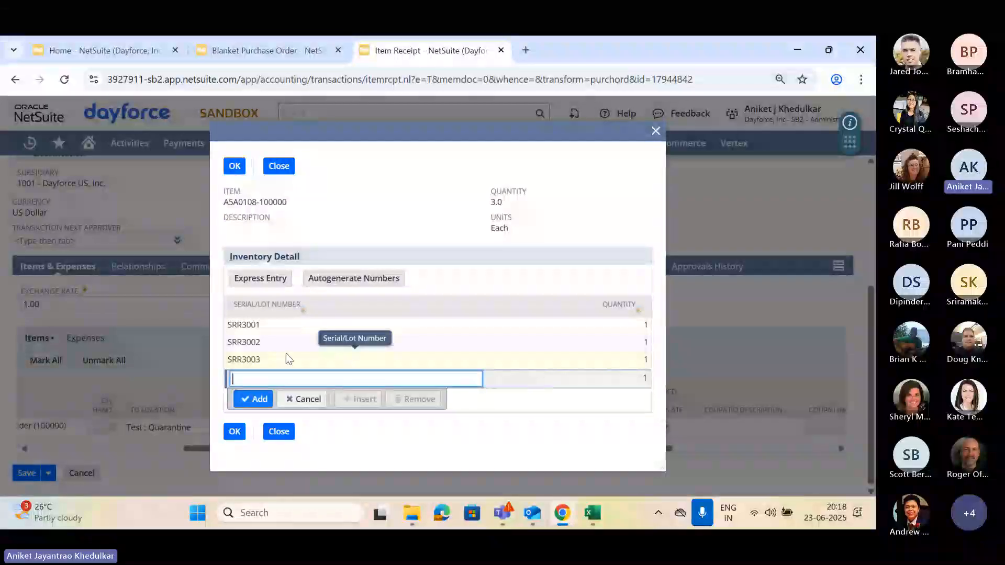
click(234, 434)
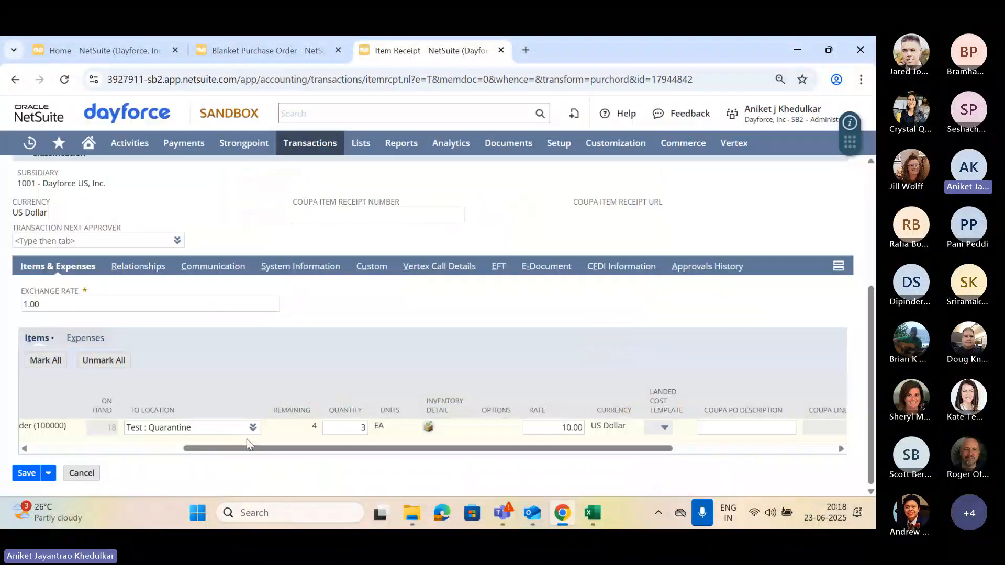
click(427, 430)
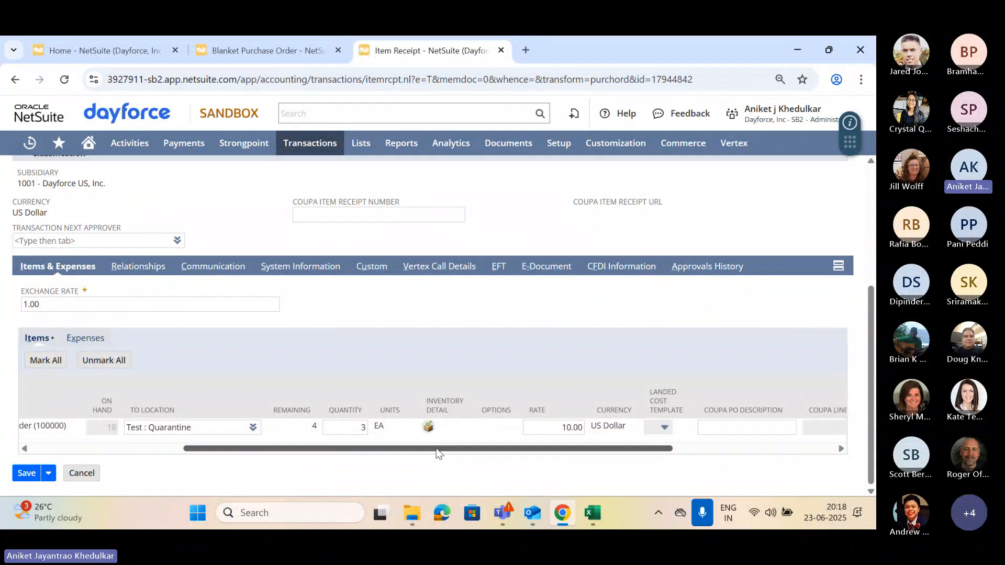
drag(438, 449, 239, 432)
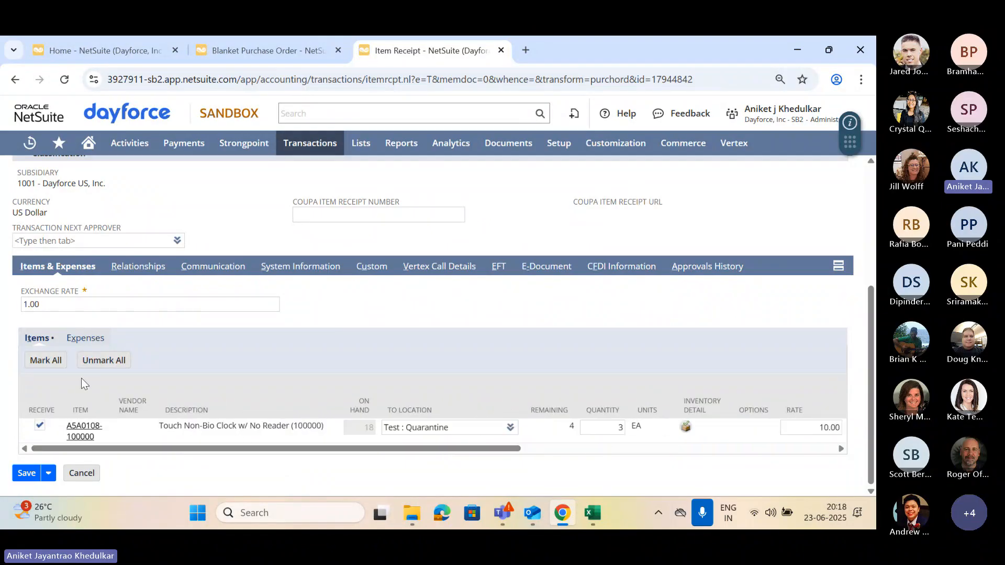
- Save the item receipt and review the received clock line on the saved record
scroll(56, 360, up, 5)
click(21, 222)
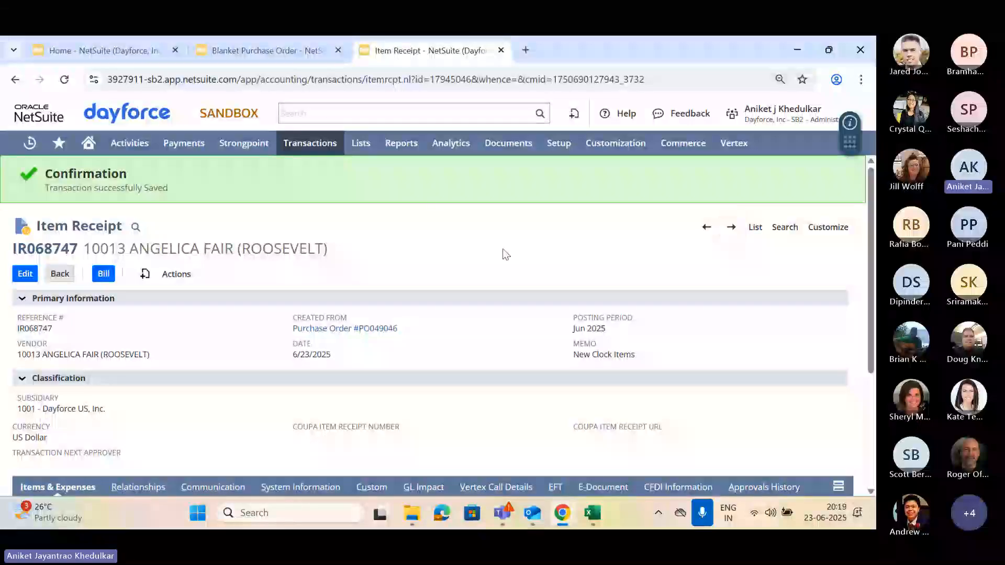
scroll(503, 253, down, 1)
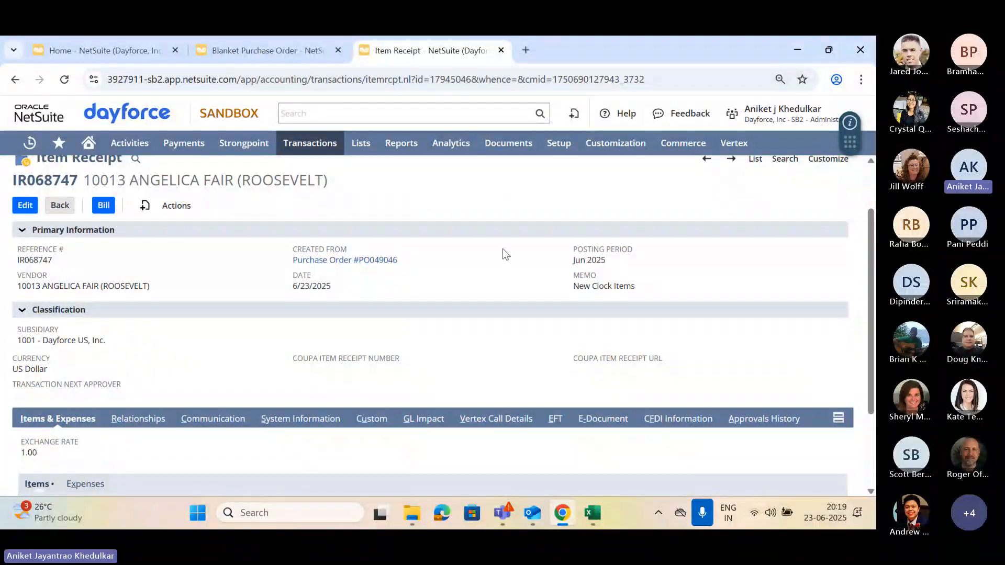
scroll(502, 250, down, 1)
scroll(454, 419, down, 1)
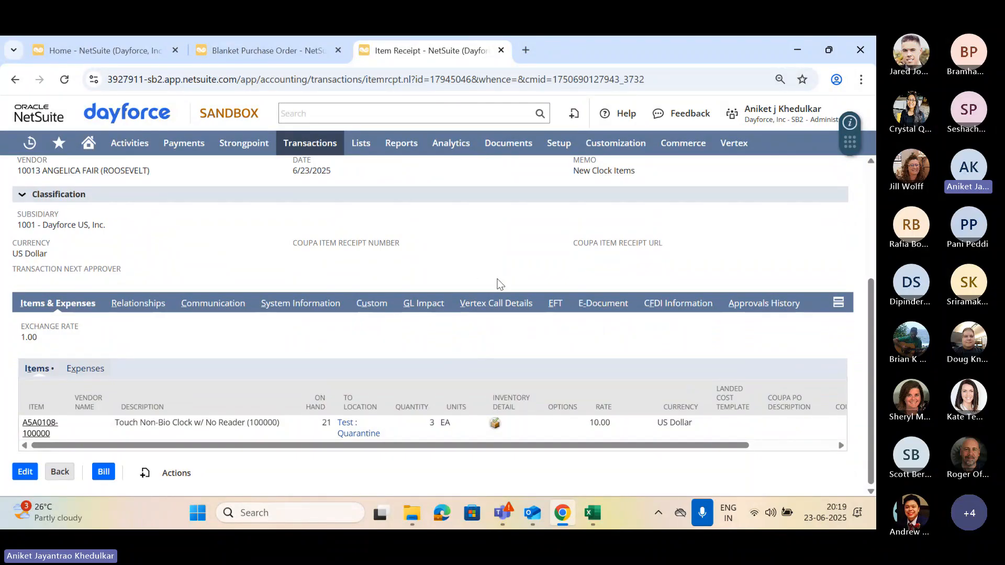
- Switch to Excel to copy the search name "CR|Serial Number Tracking", and open that saved search in NetSuite
click(602, 517)
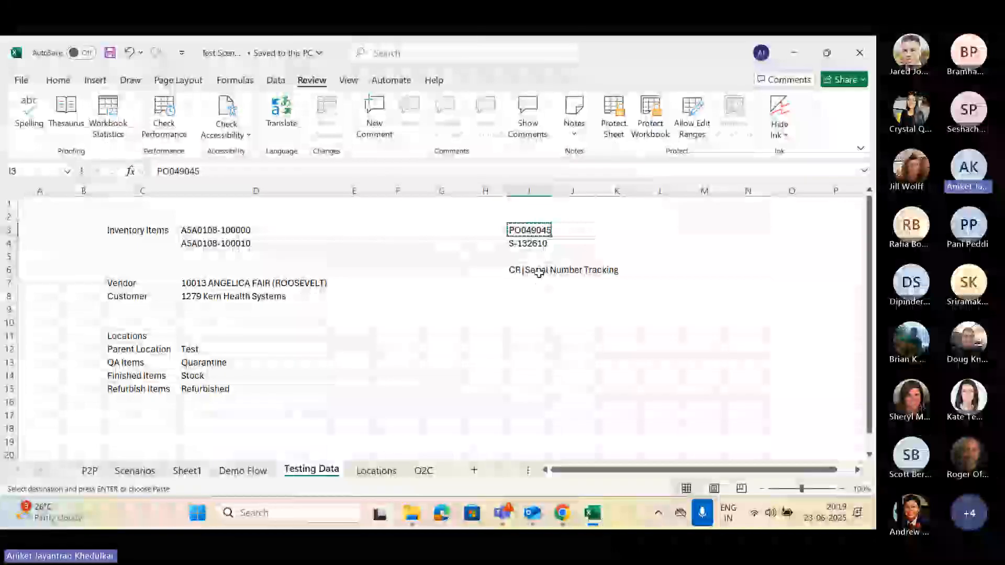
click(539, 271)
click(562, 513)
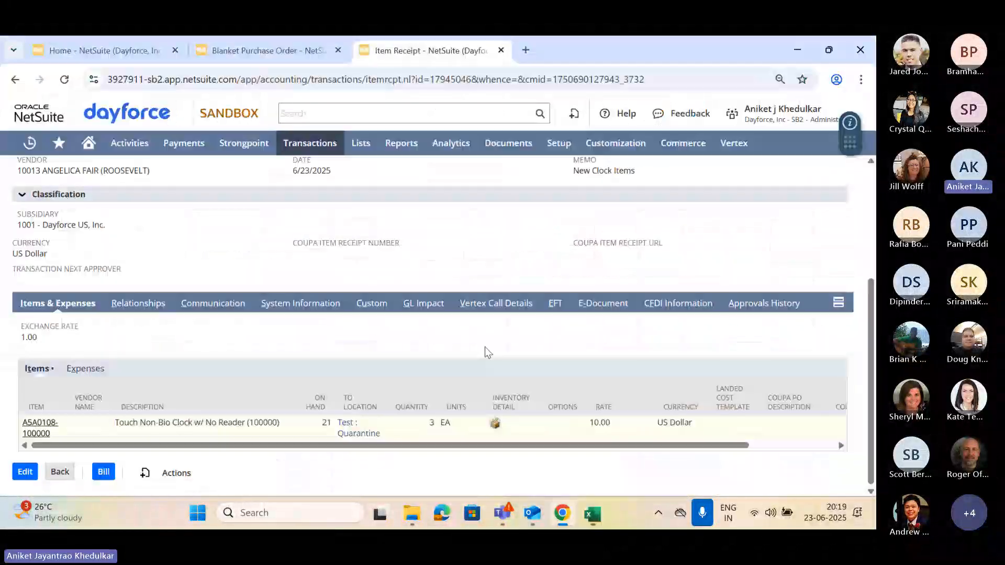
click(402, 114)
key(ctrl+v)
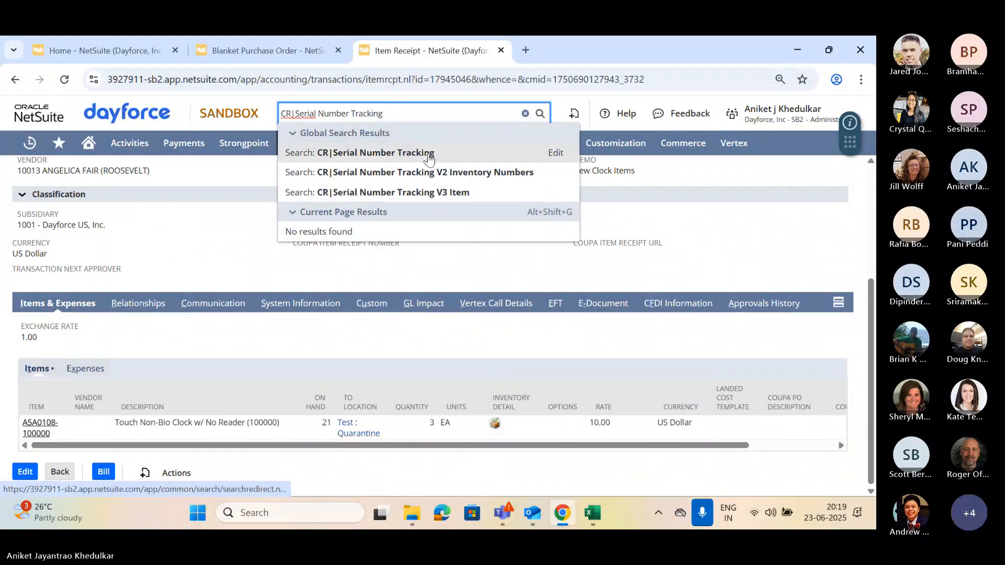
click(425, 153)
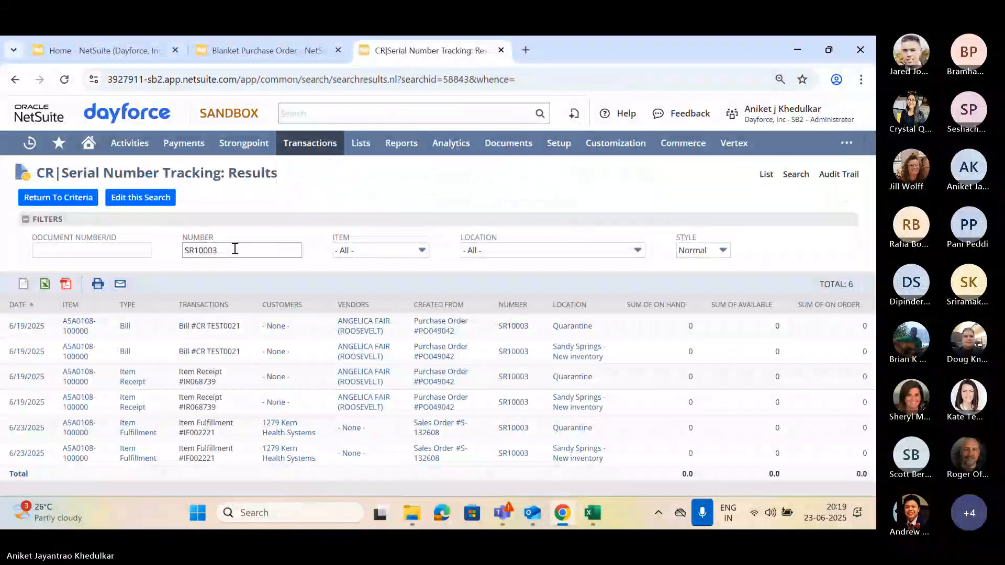
- Filter the serial number tracking results by number SRR3001
double_click(235, 249)
text(SRR)
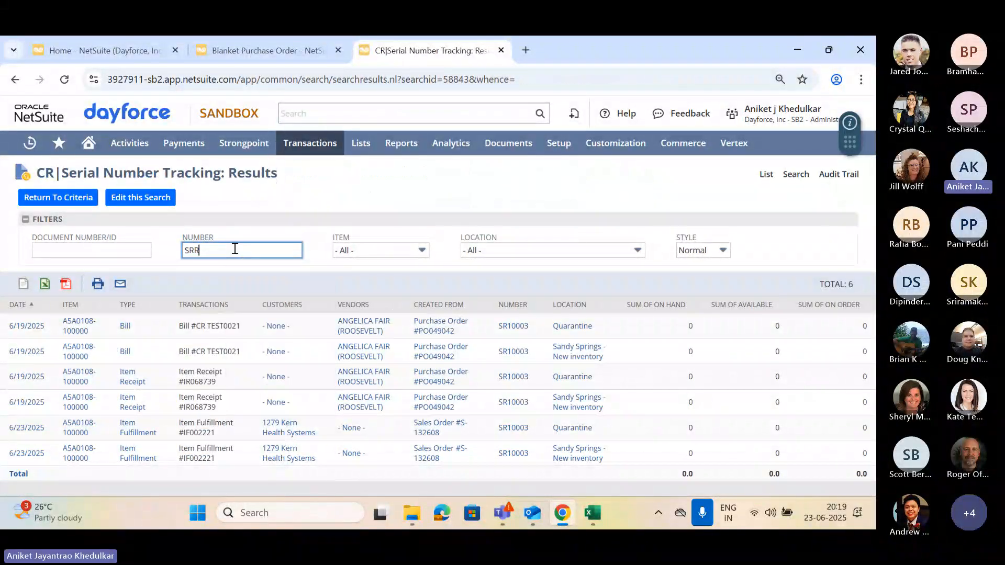
text(3001)
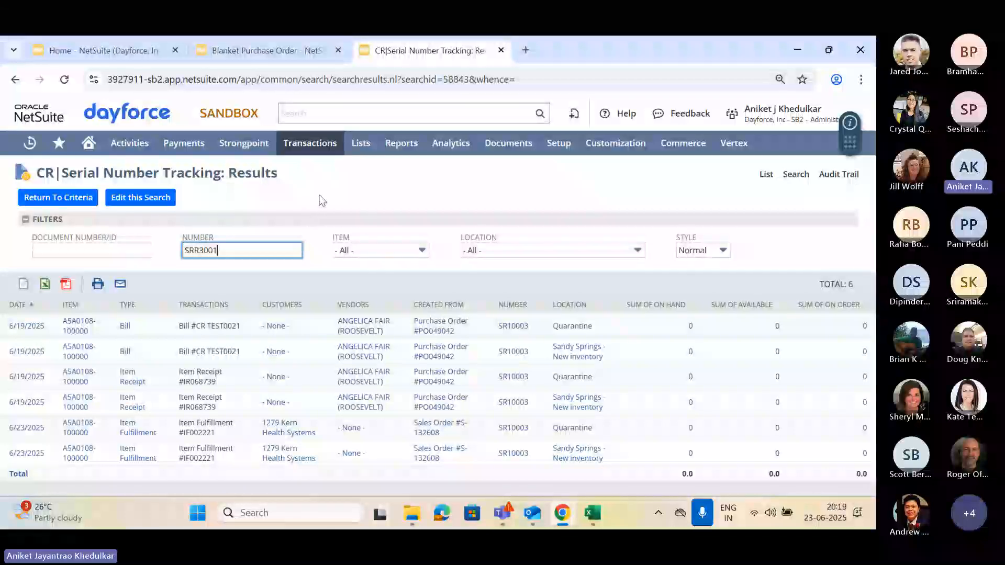
click(362, 185)
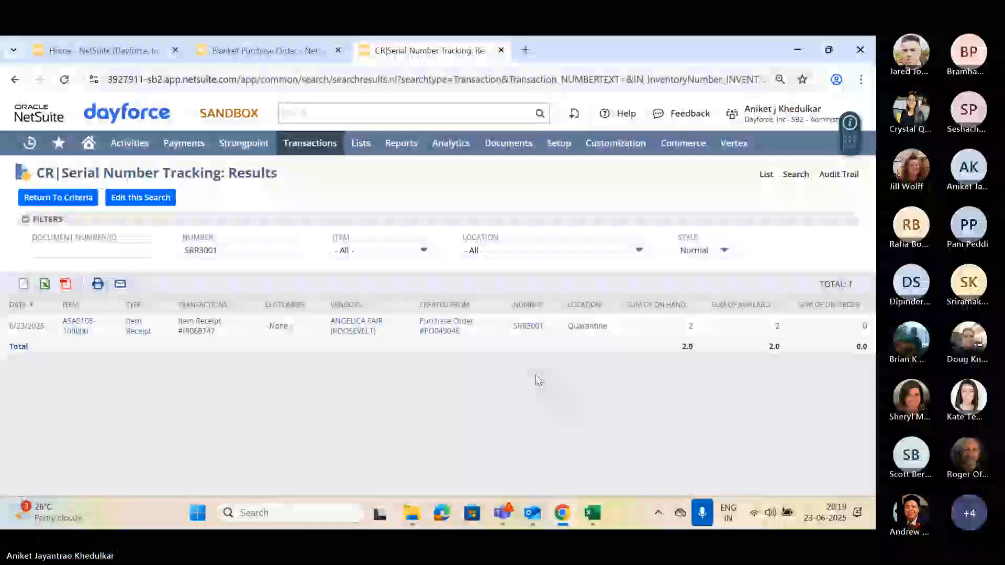
click(268, 36)
click(391, 38)
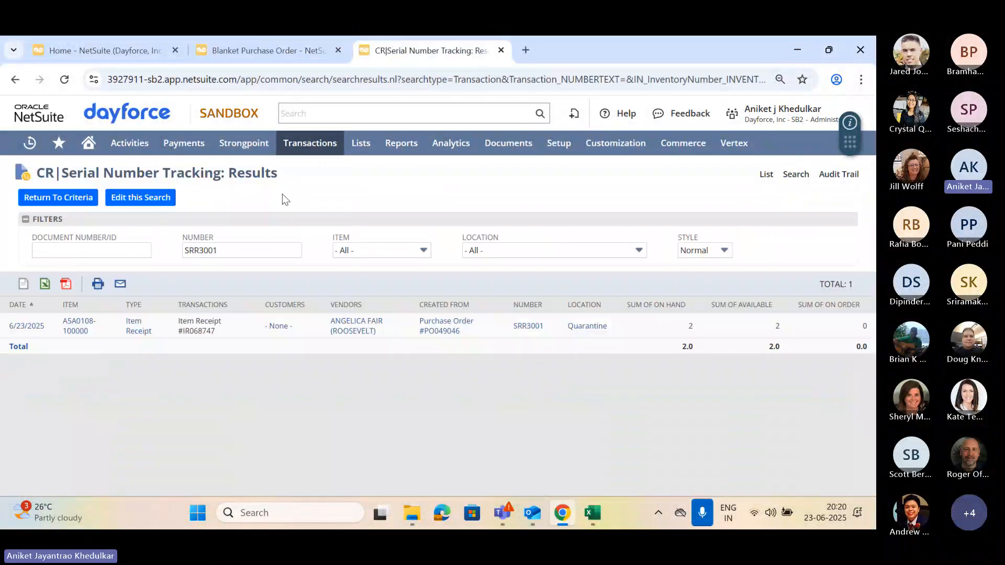
- Open the child purchase order from the blanket purchase order's related records
click(263, 59)
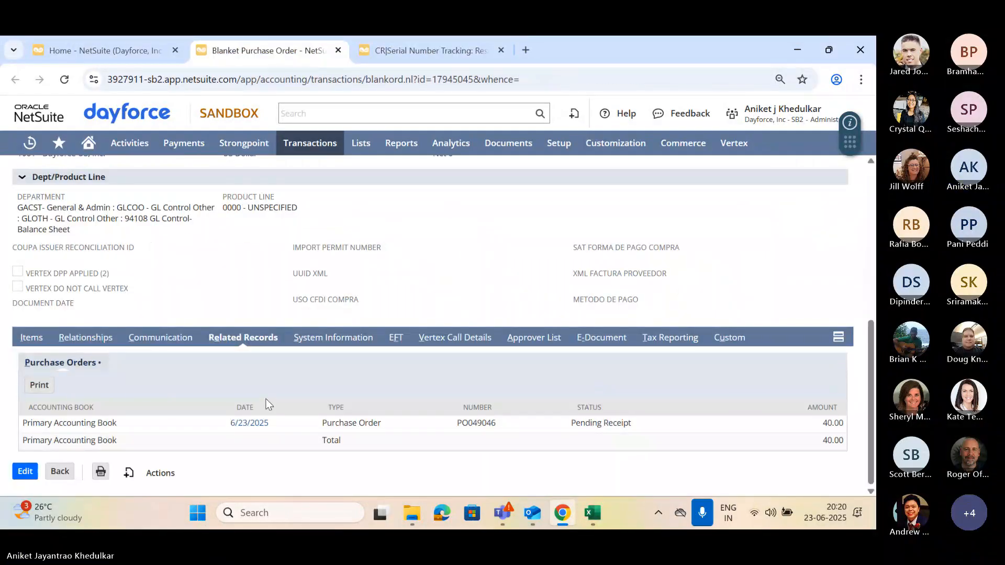
click(254, 424)
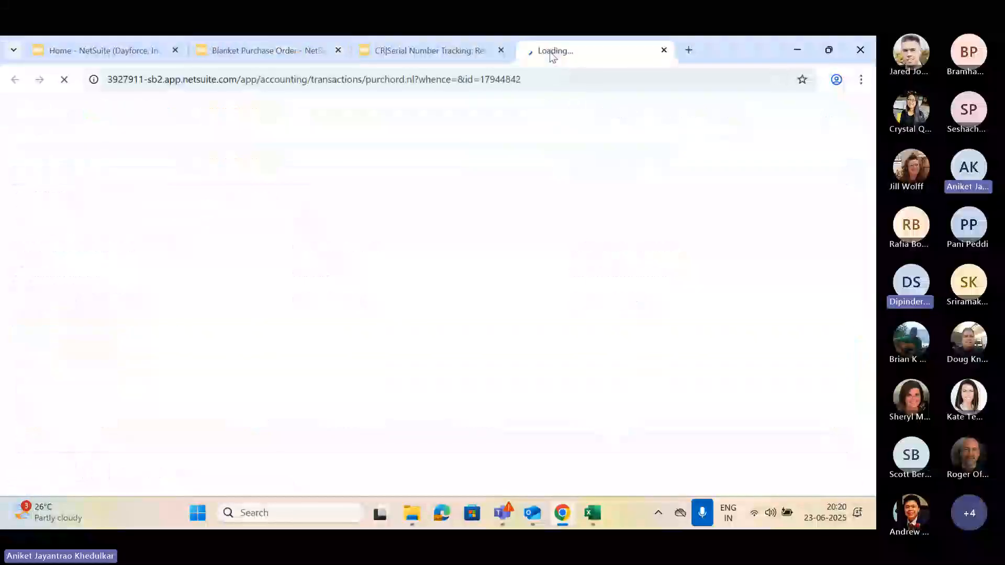
drag(479, 53, 309, 41)
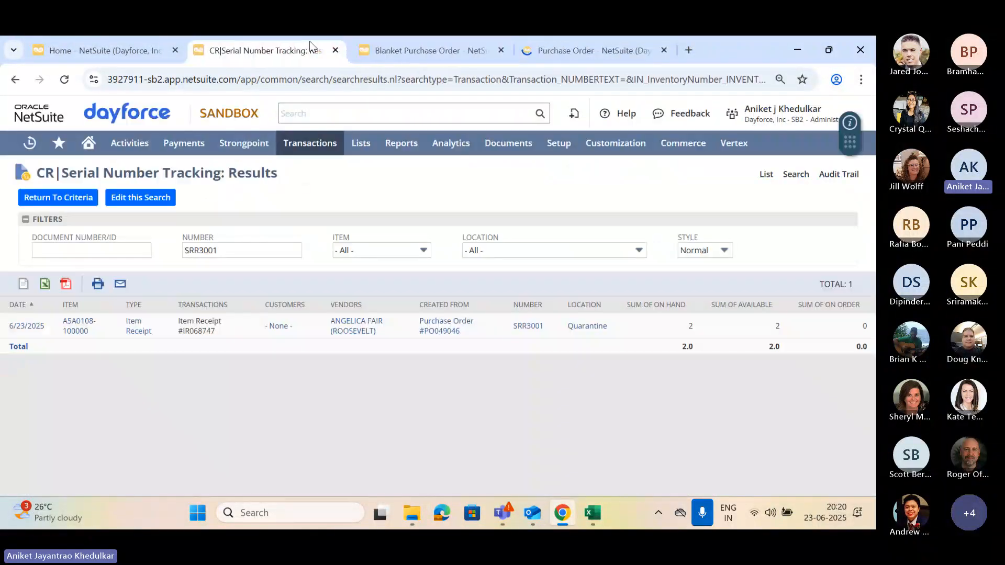
click(582, 42)
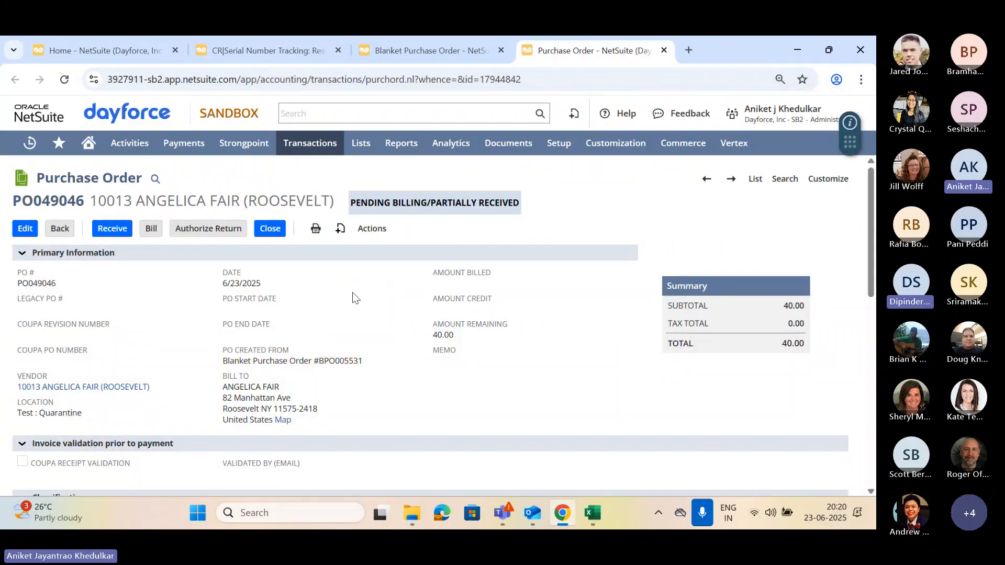
- Open the item receipt from the purchase order's related records and close the Home page
scroll(354, 294, down, 1)
scroll(356, 302, down, 5)
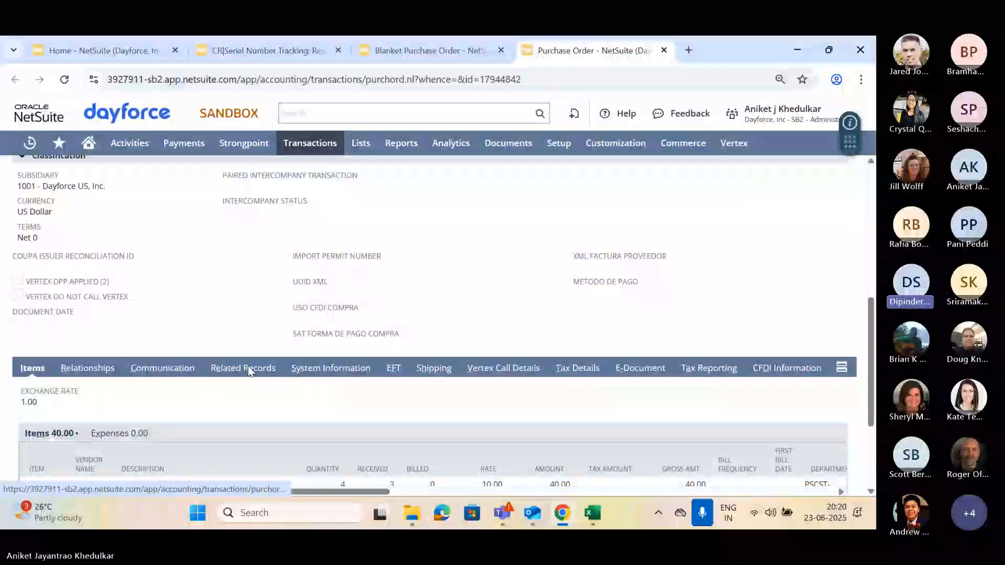
ctrl+click(226, 441)
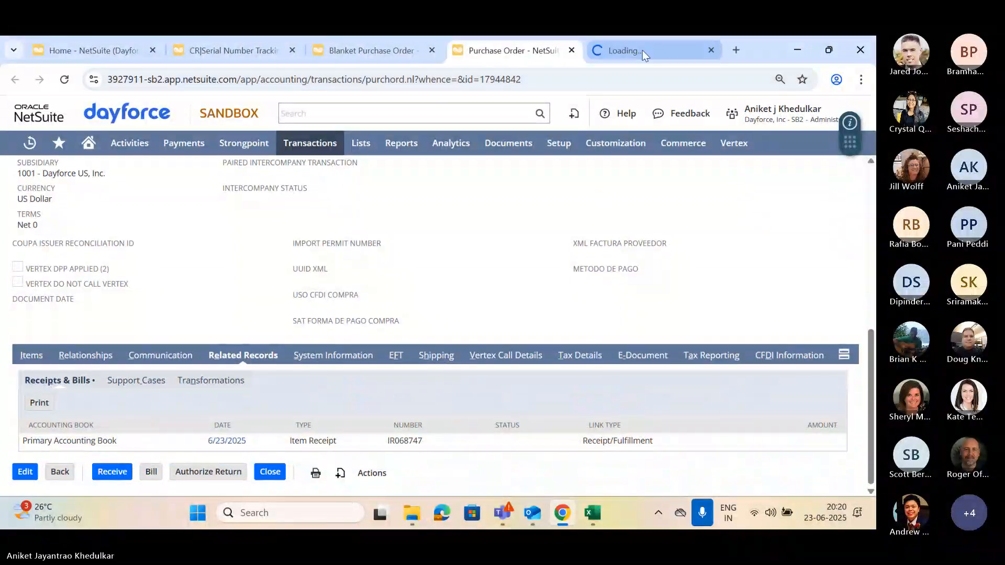
click(643, 51)
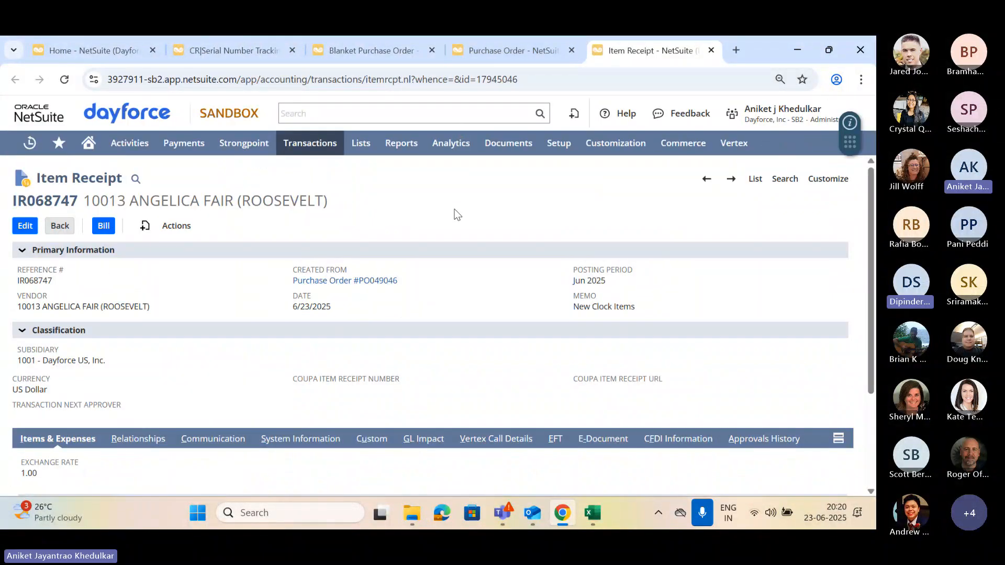
click(152, 51)
- Examine the GL impact of the item receipt and return to the receipt
scroll(492, 297, down, 1)
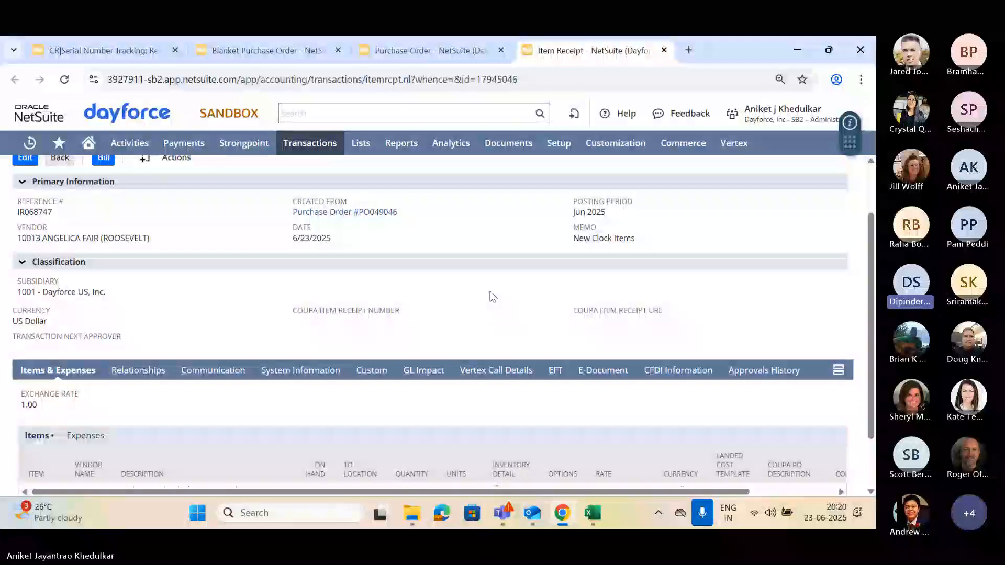
scroll(492, 297, up, 1)
mouse_move(174, 229)
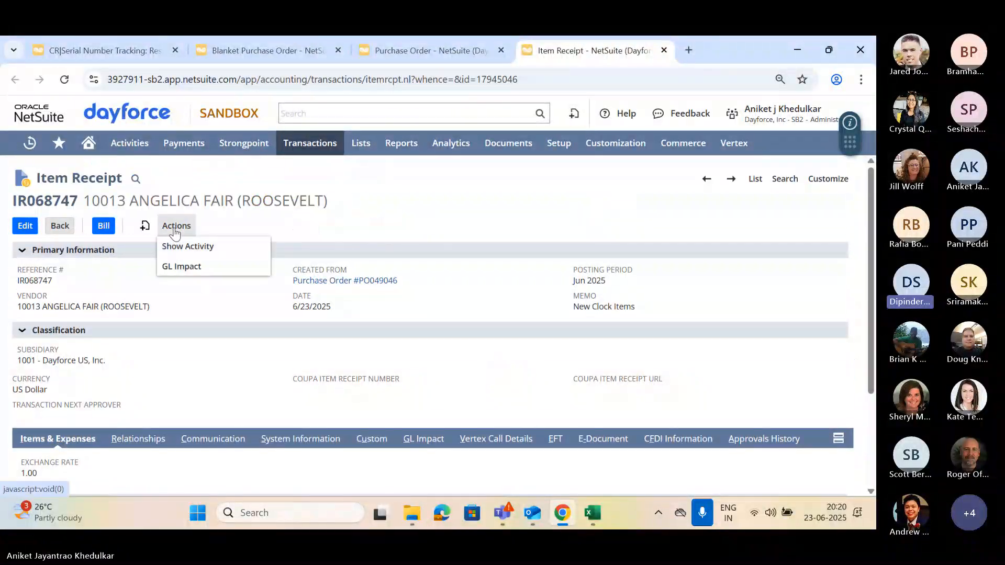
click(195, 272)
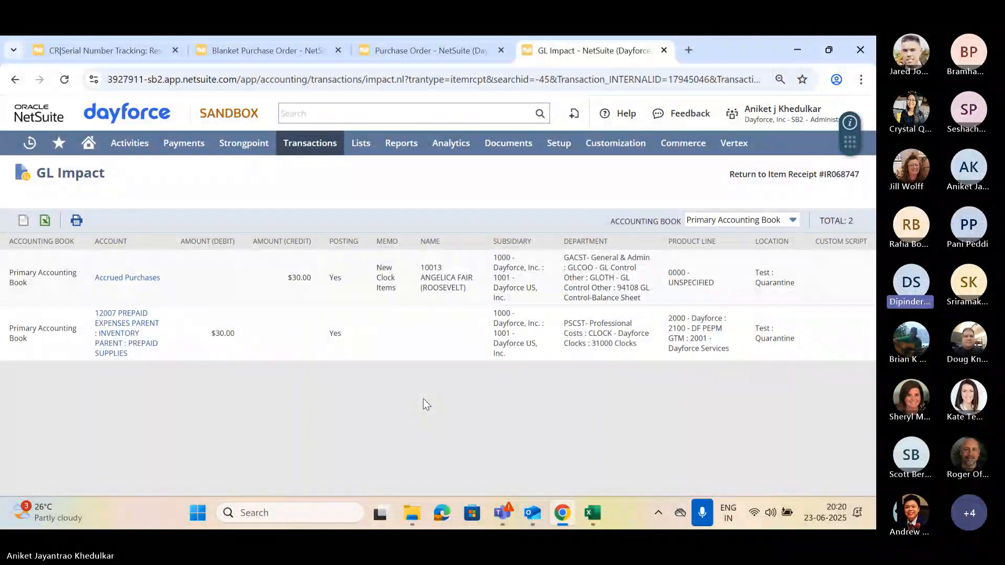
click(15, 79)
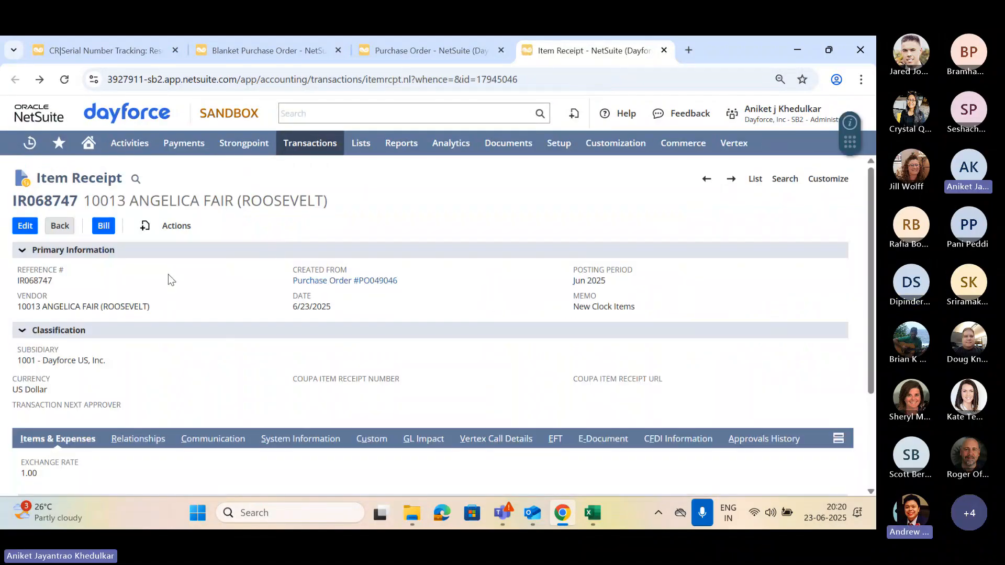
- Start a vendor bill from the item receipt and enter VR001 as its vendor invoice number
click(104, 225)
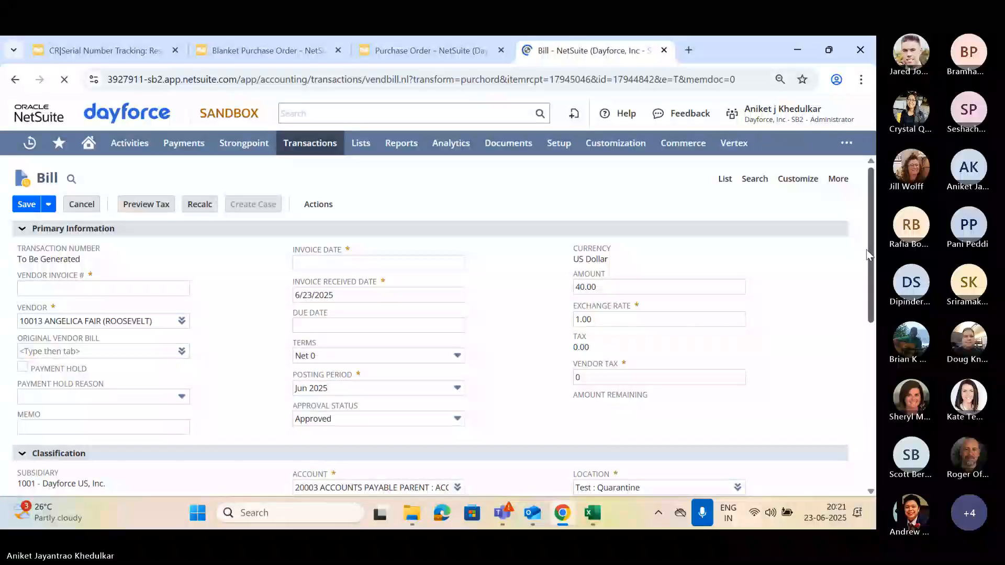
scroll(870, 221, down, 1)
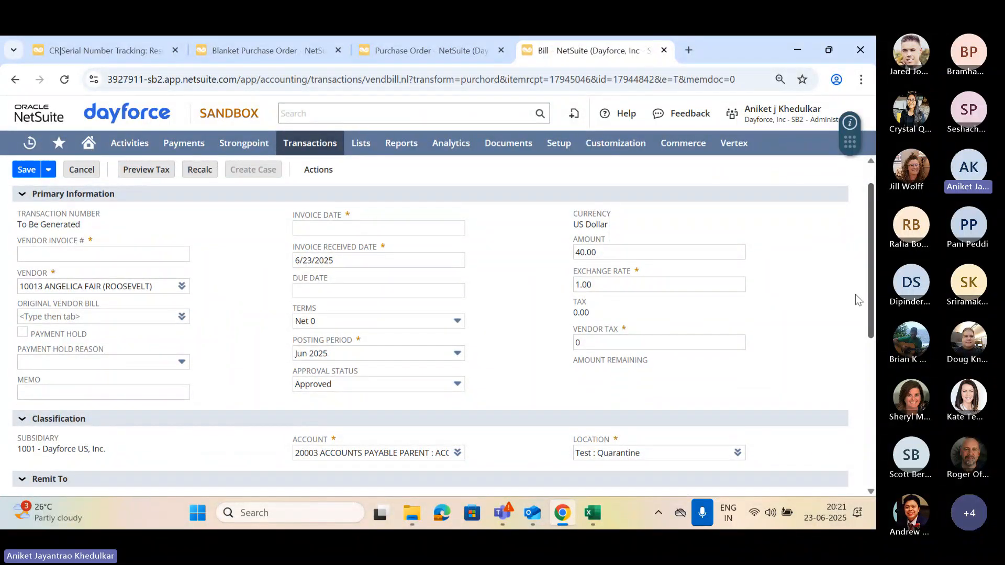
scroll(869, 270, up, 1)
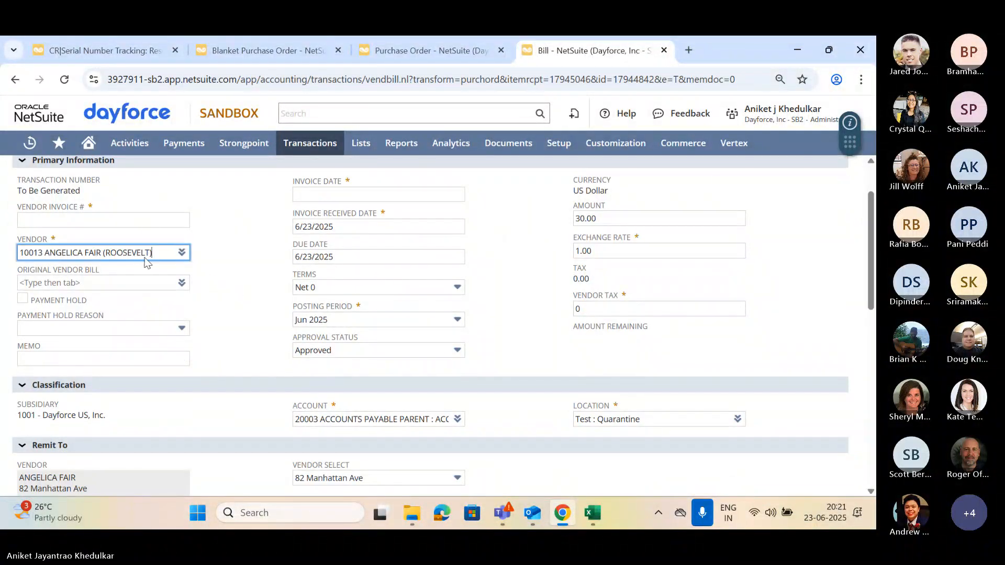
click(140, 289)
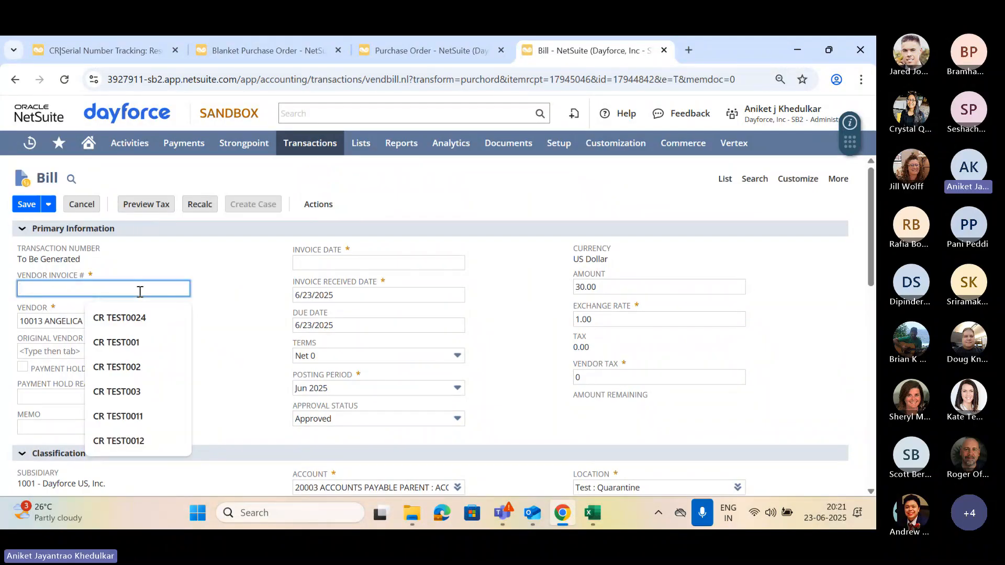
text(VR00)
text(1)
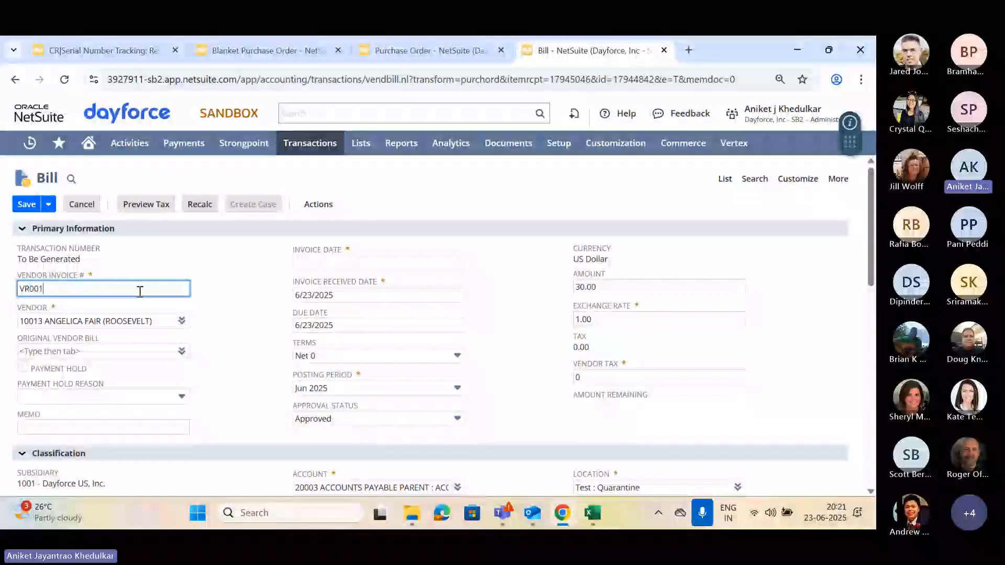
- Set the bill's invoice date to 6/25/2025
click(440, 263)
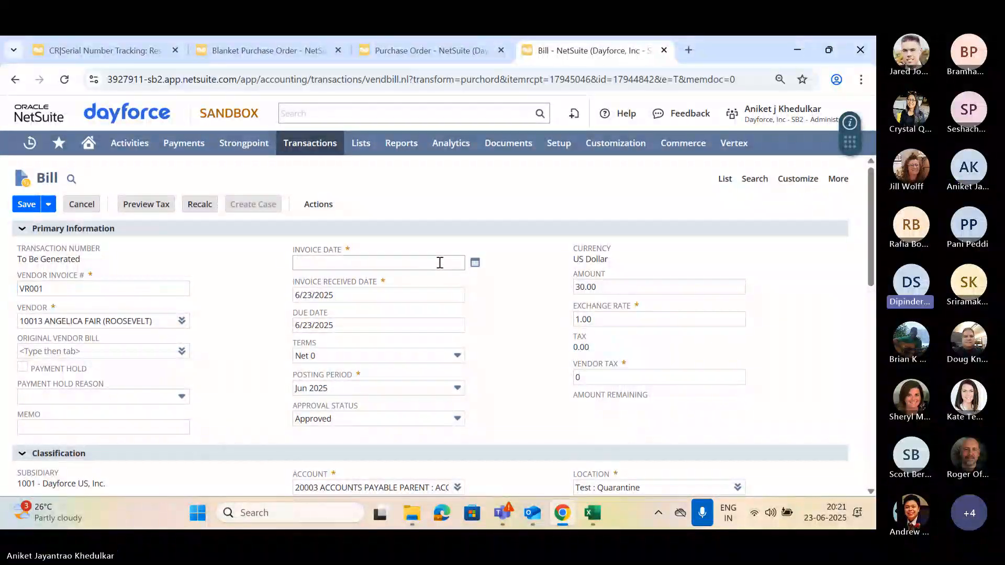
click(475, 263)
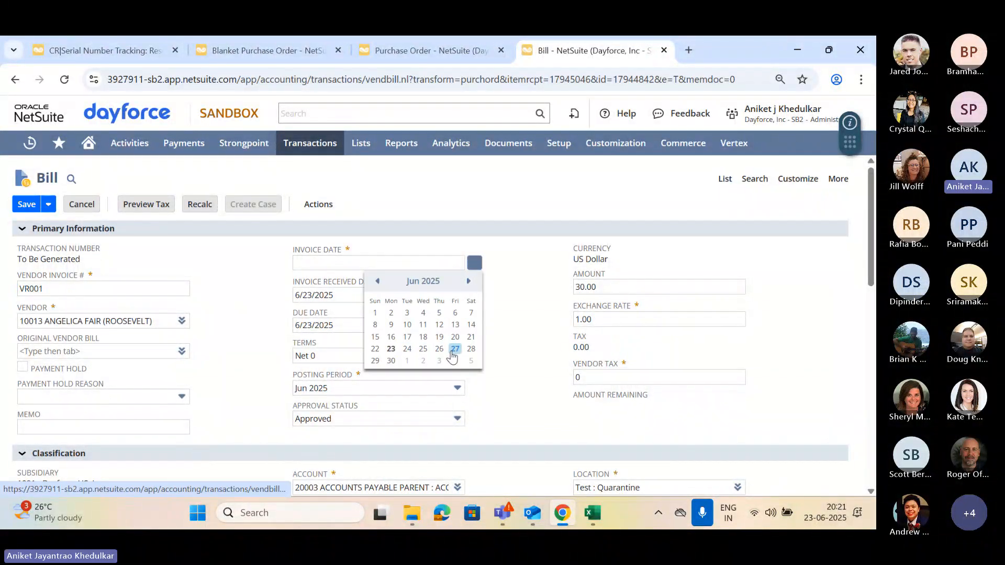
click(423, 349)
- Check the clock line among the bill's items and save the bill
scroll(520, 322, down, 8)
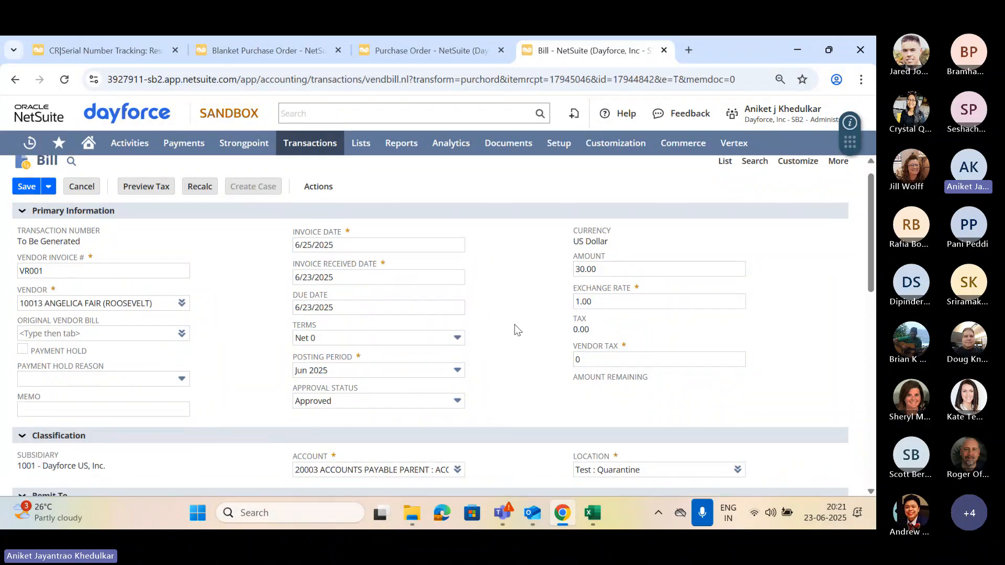
scroll(516, 330, down, 3)
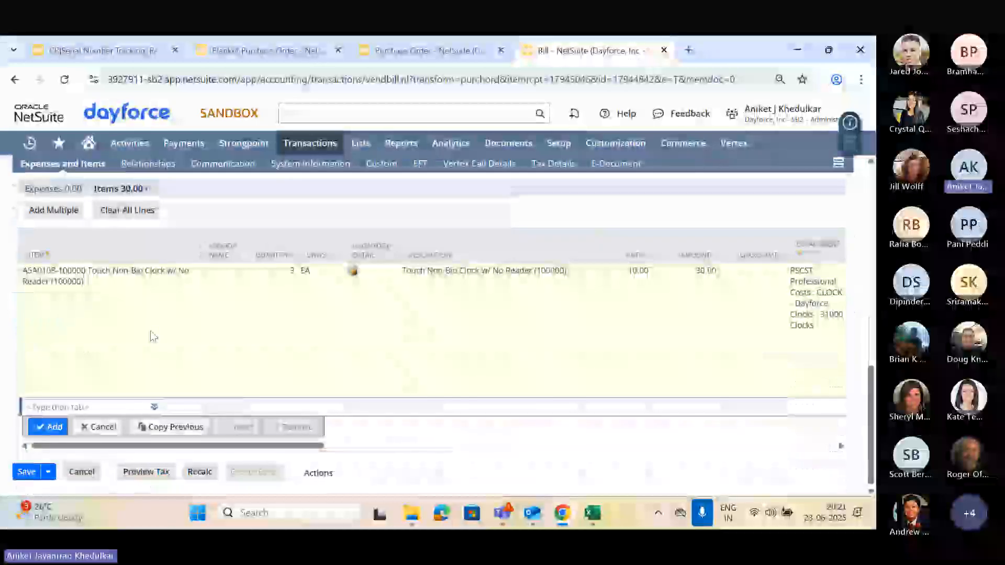
scroll(374, 315, up, 6)
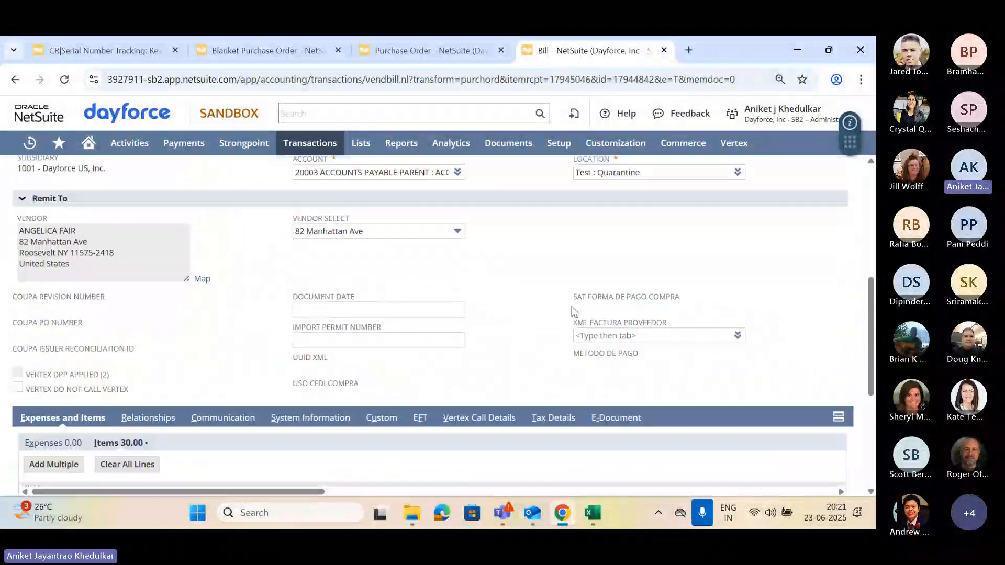
scroll(423, 297, up, 4)
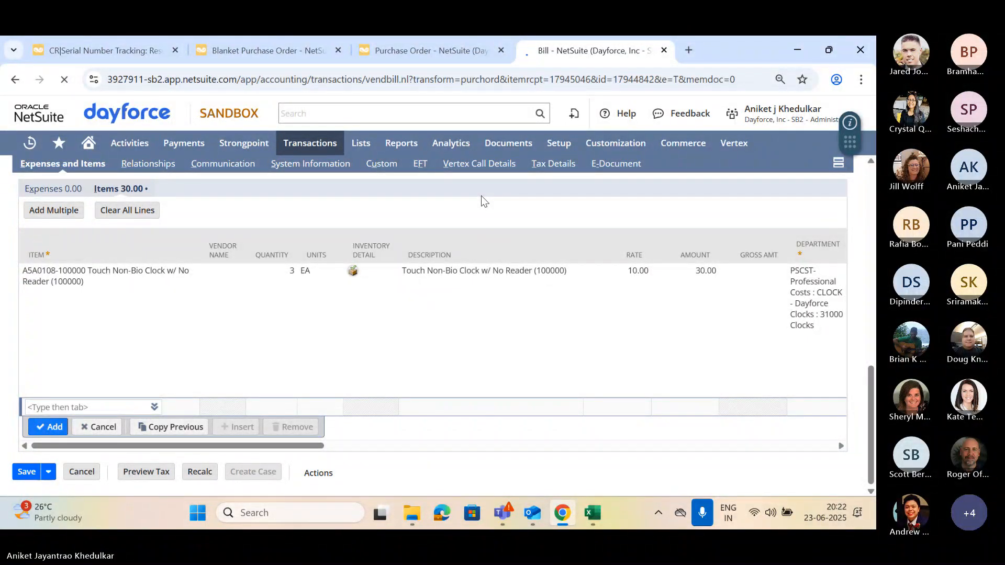
scroll(474, 218, up, 10)
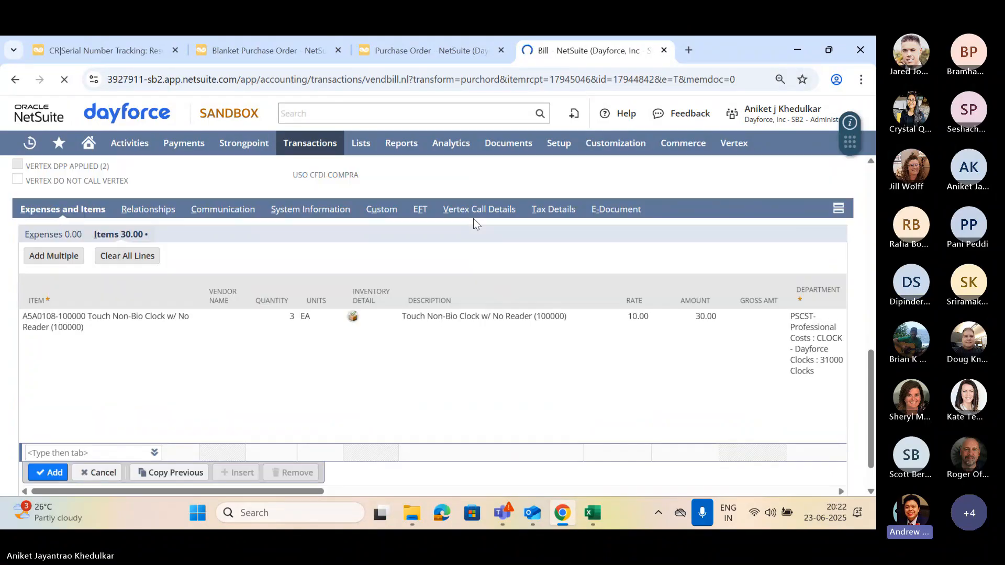
scroll(475, 225, up, 3)
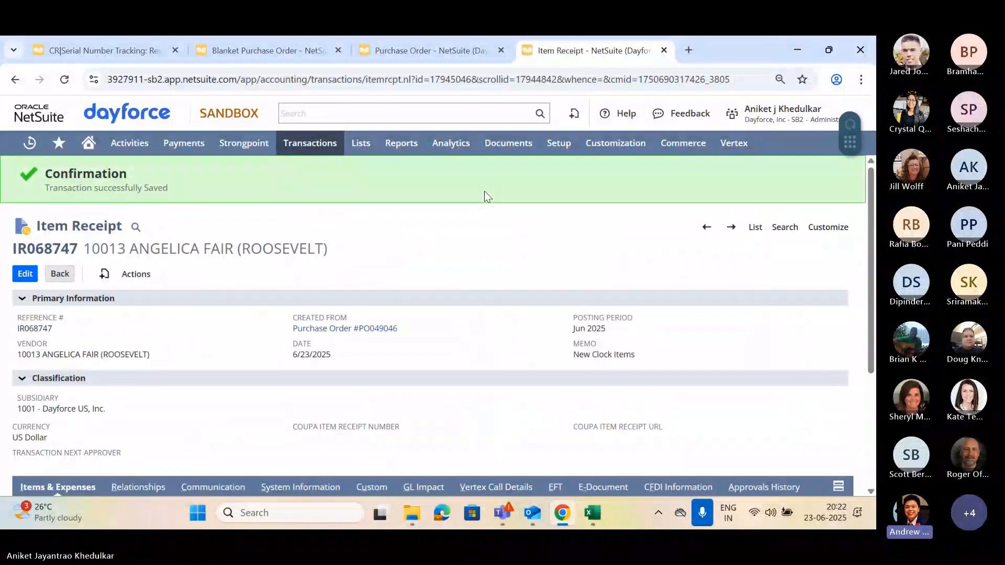
- Open the related item receipt and bill from the purchase order in separate browser tabs, and close the old item receipt tab
scroll(450, 324, down, 1)
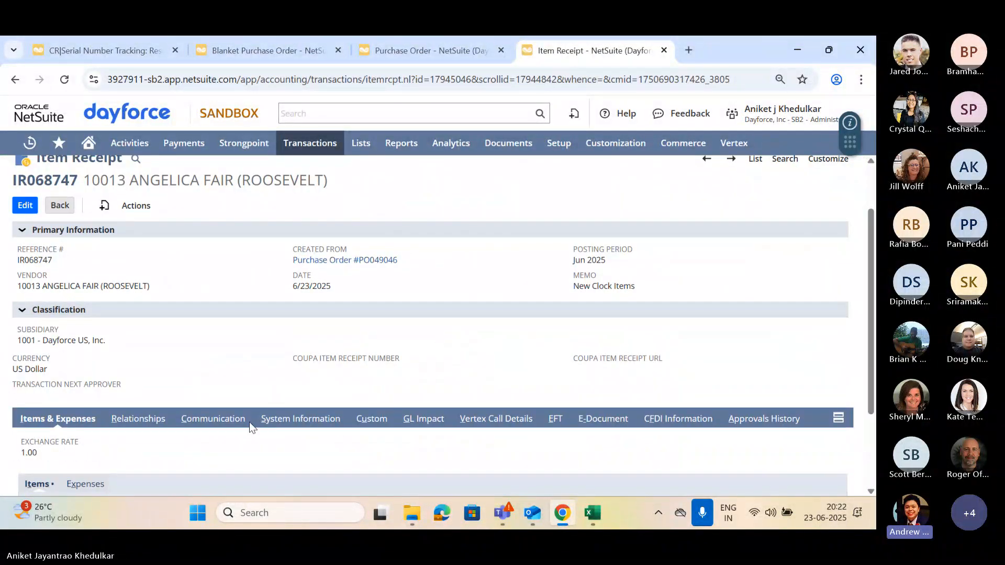
click(435, 43)
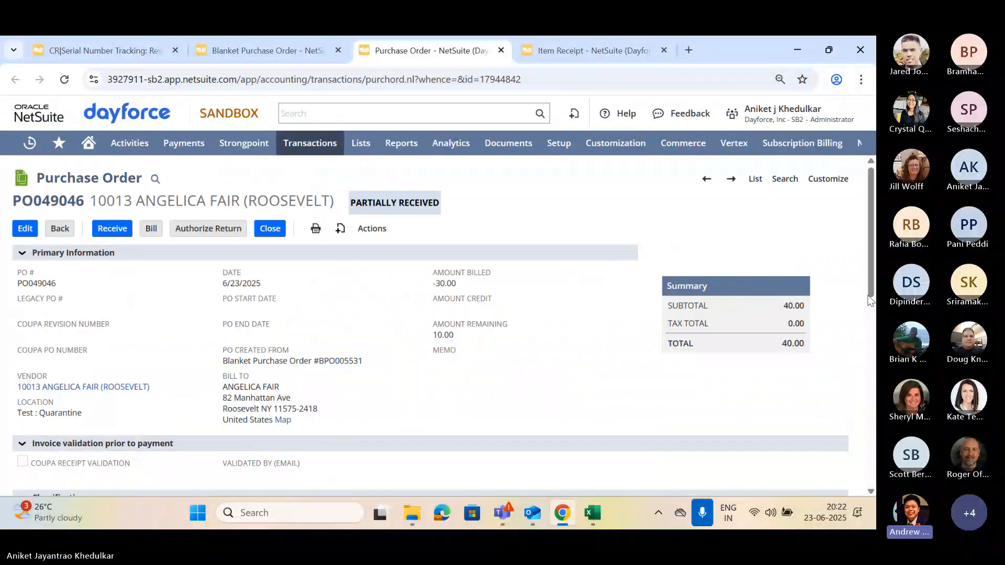
scroll(868, 273, down, 10)
click(230, 291)
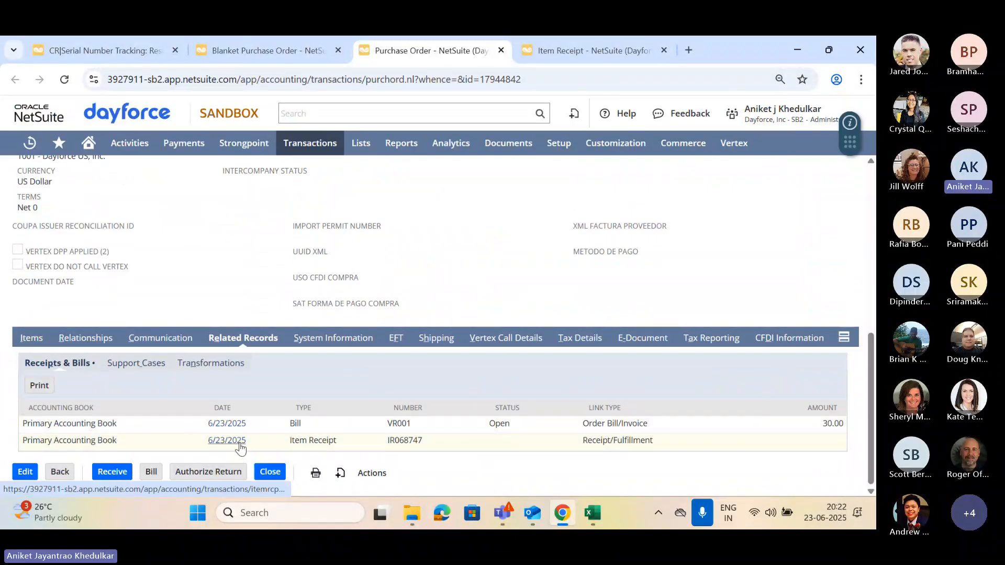
ctrl+click(239, 443)
ctrl+click(228, 425)
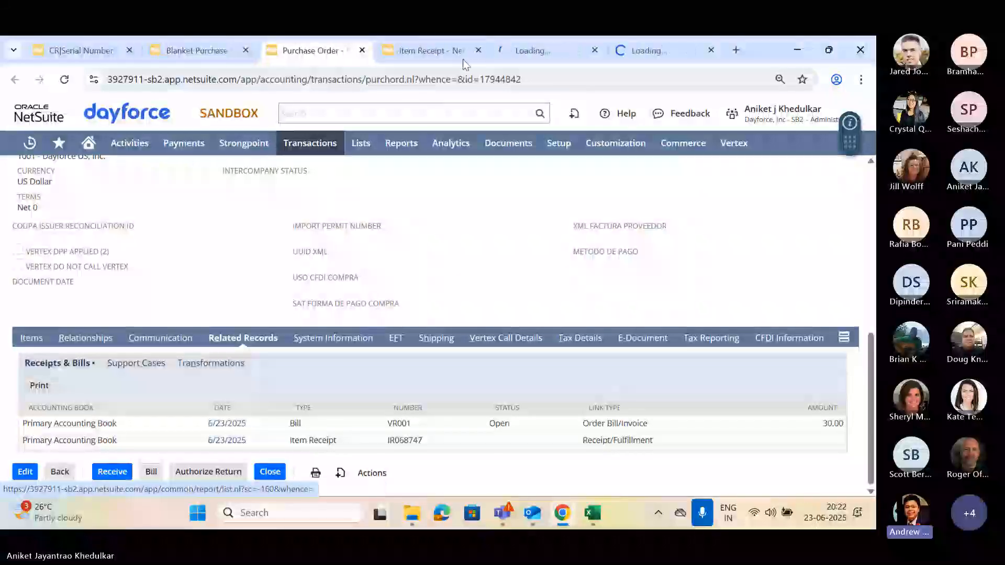
click(478, 52)
- Examine the GL impact of the reopened item receipt and return to the receipt record
click(447, 51)
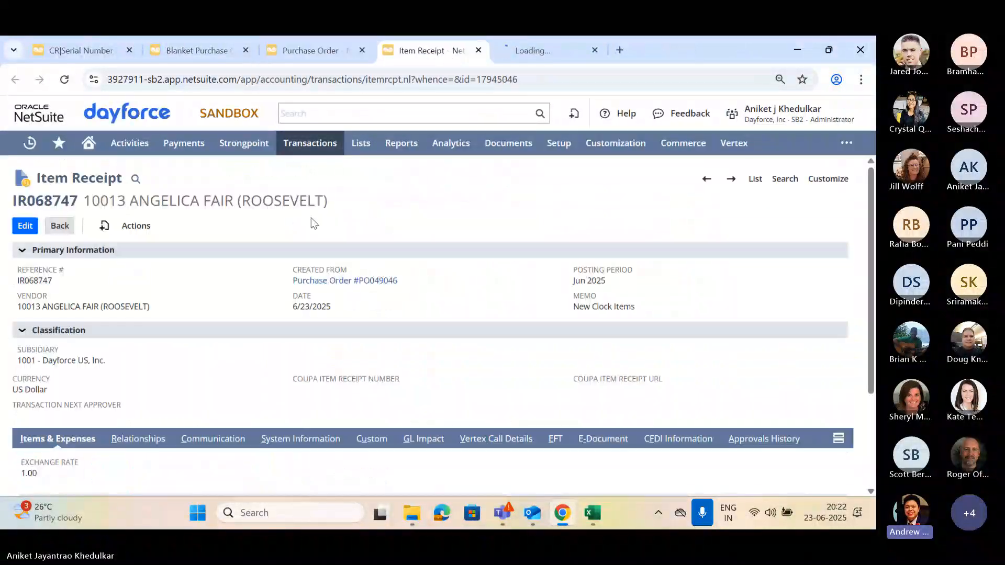
mouse_move(137, 226)
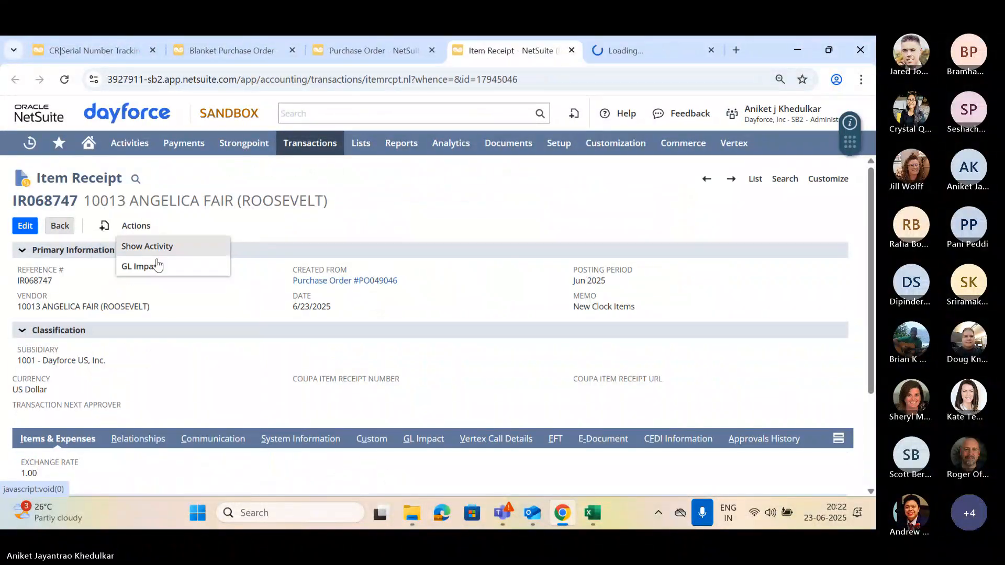
click(157, 266)
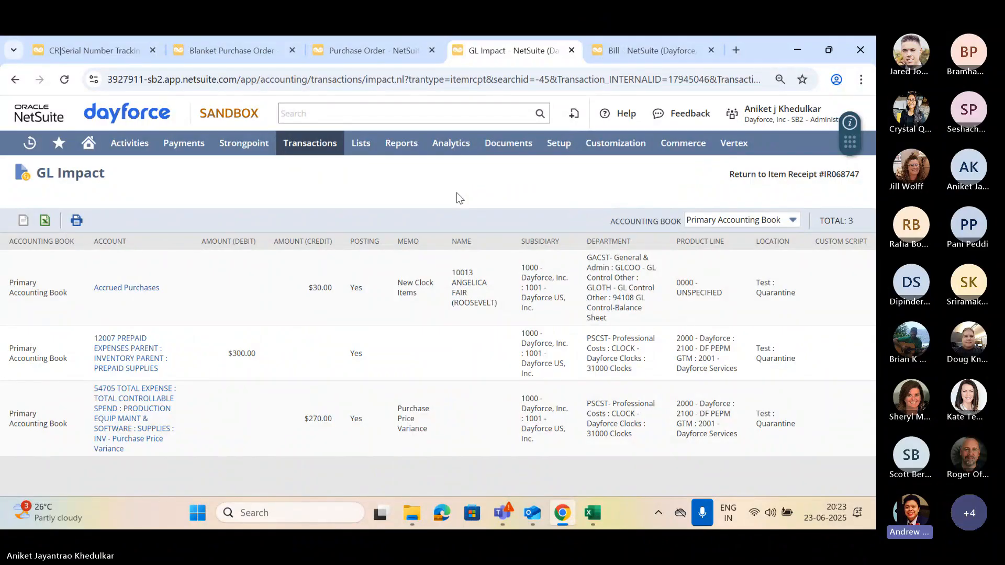
click(9, 81)
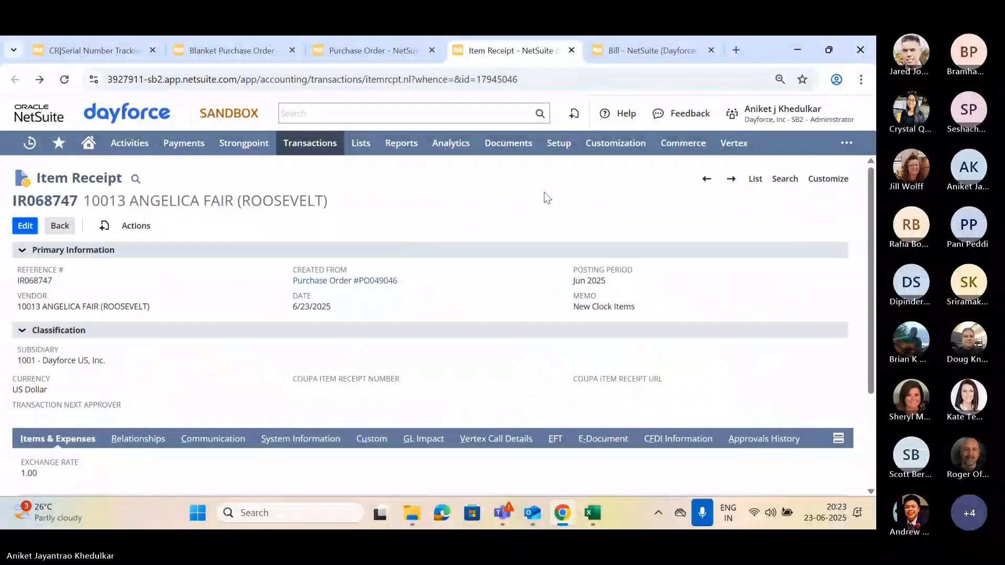
- Examine the GL impact of the vendor bill, glance at the serial number tracking results, and return to the bill
click(617, 52)
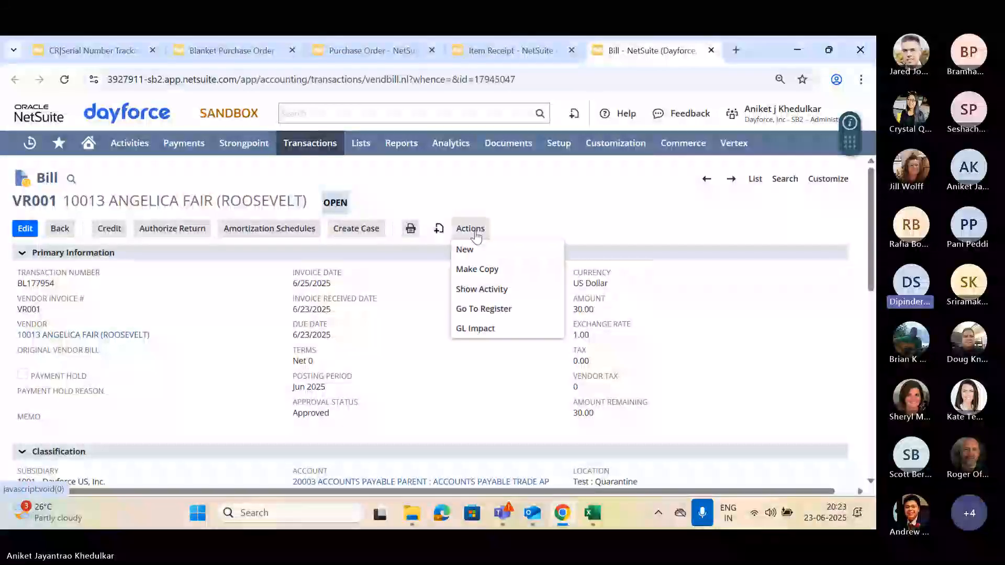
mouse_move(461, 233)
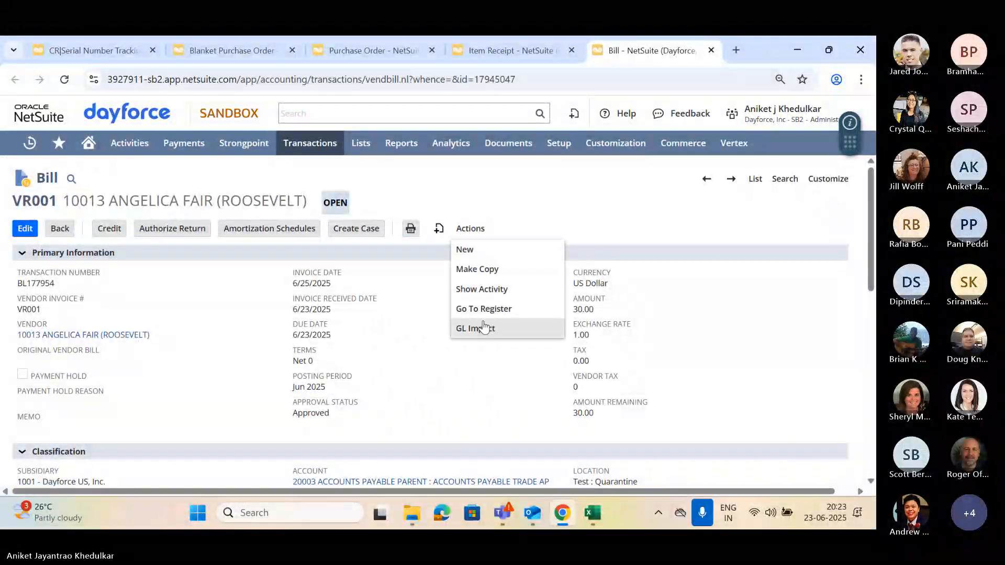
click(482, 329)
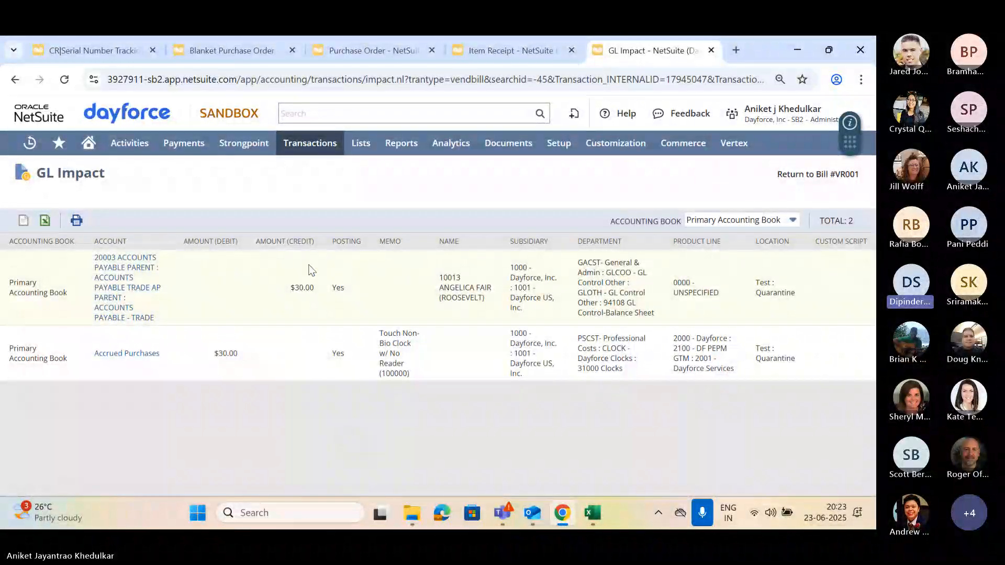
mouse_move(173, 143)
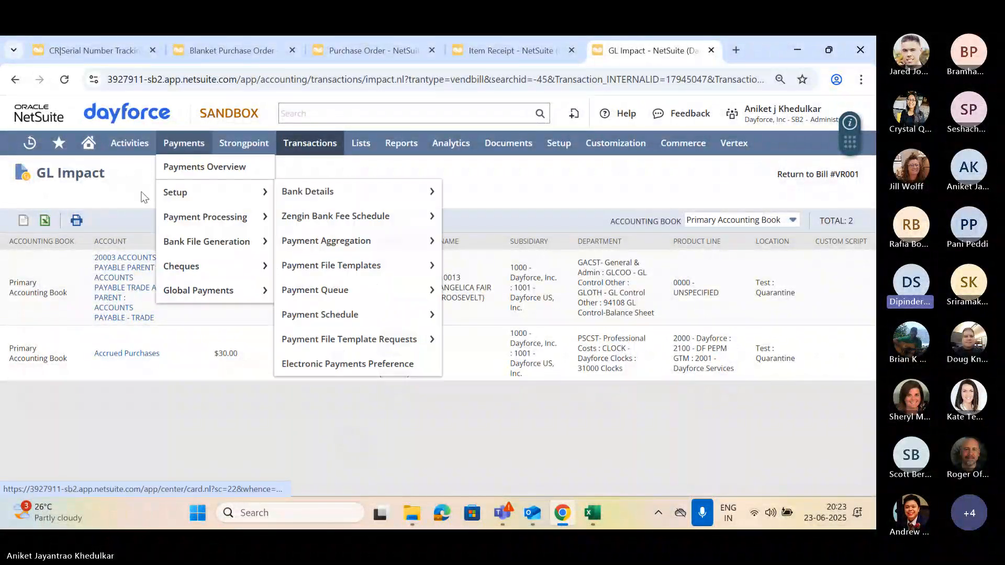
click(105, 57)
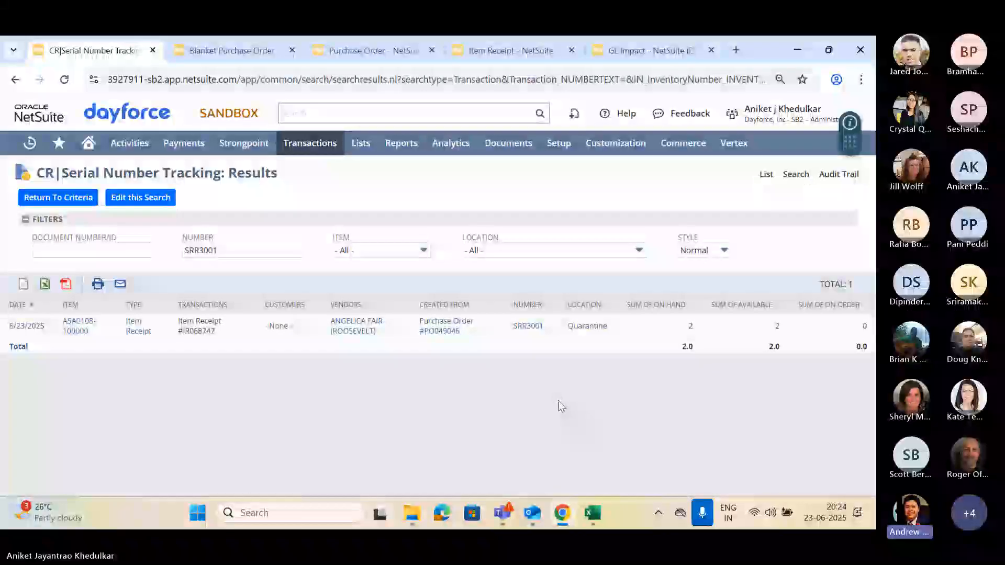
click(635, 46)
click(15, 79)
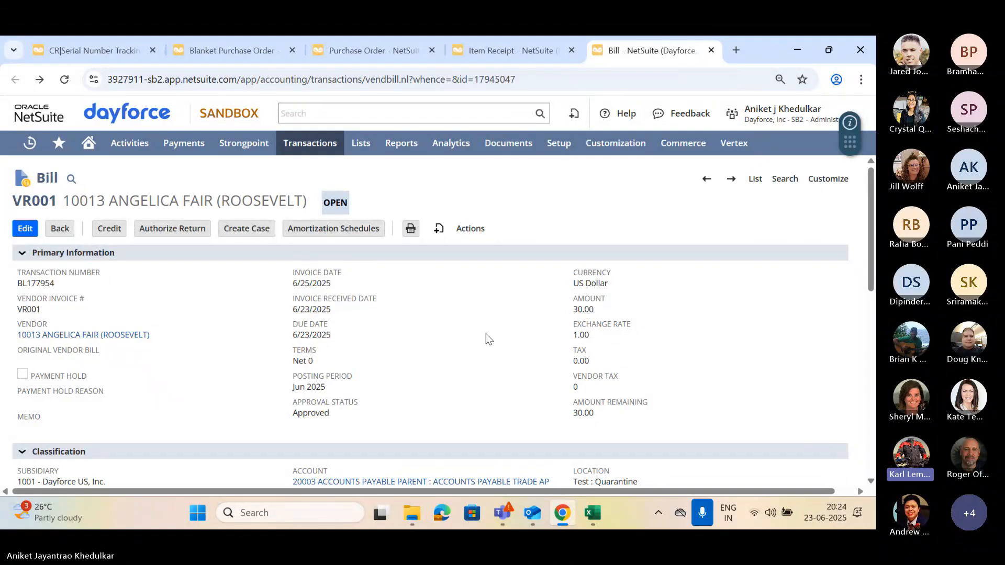
- Review the criteria, result columns and available filters of the CR|Serial Number Tracking saved search, and save and run it
click(137, 51)
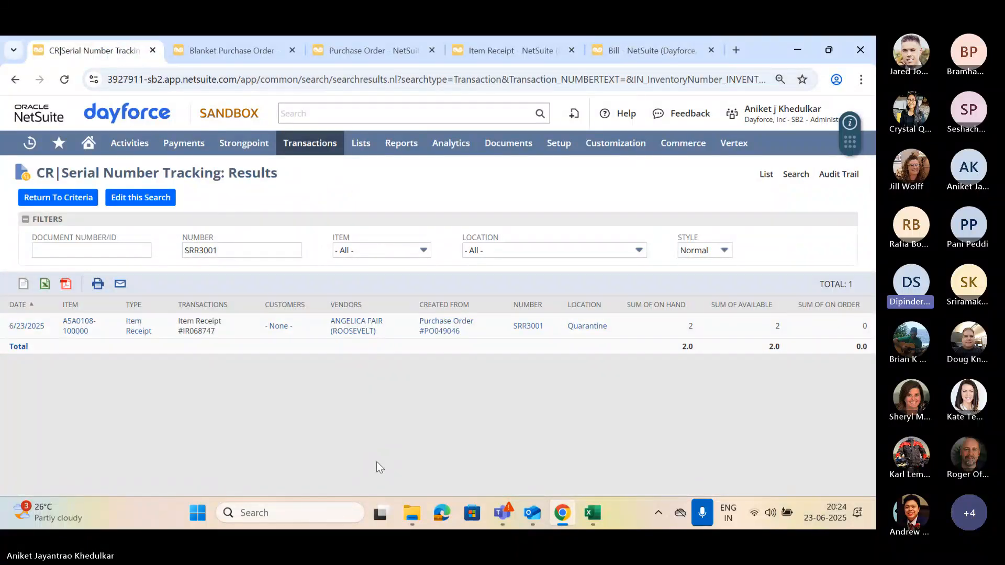
click(158, 204)
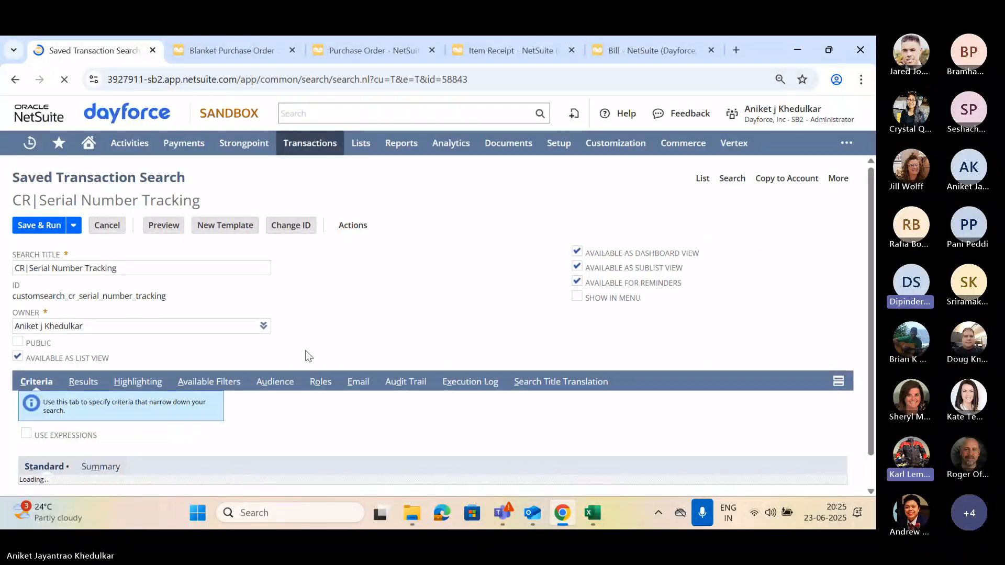
scroll(58, 364, down, 1)
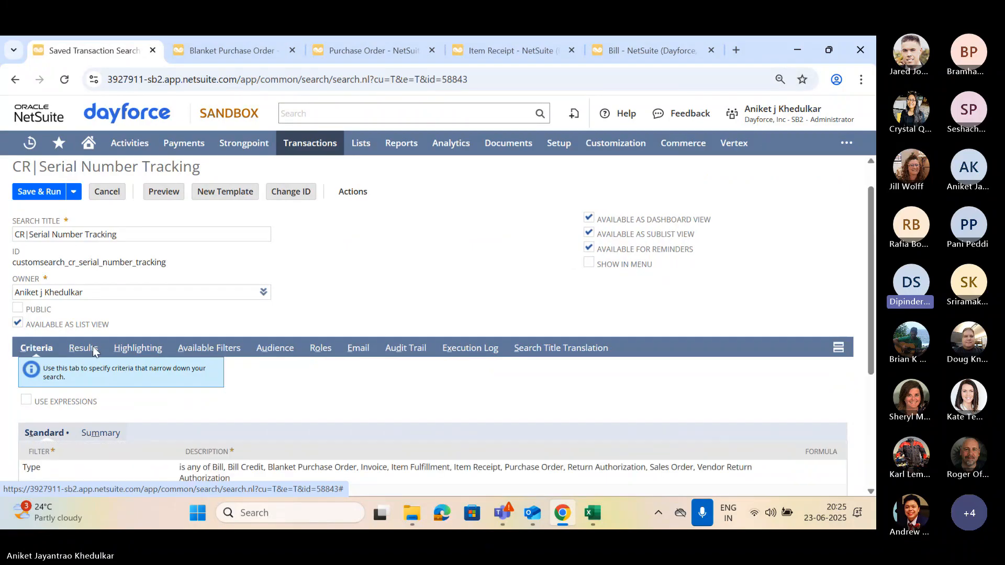
click(85, 349)
scroll(215, 377, down, 5)
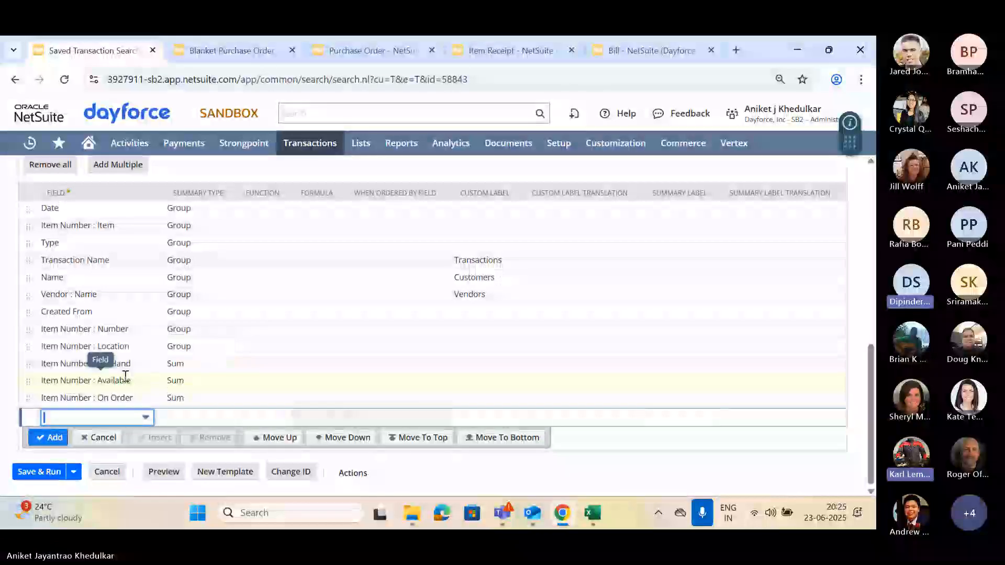
scroll(168, 306, up, 5)
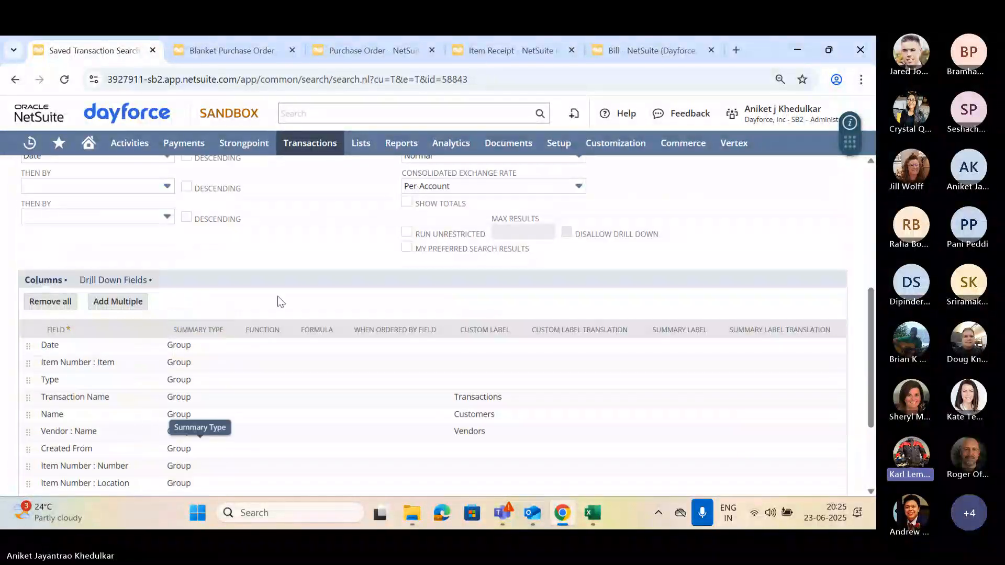
click(209, 226)
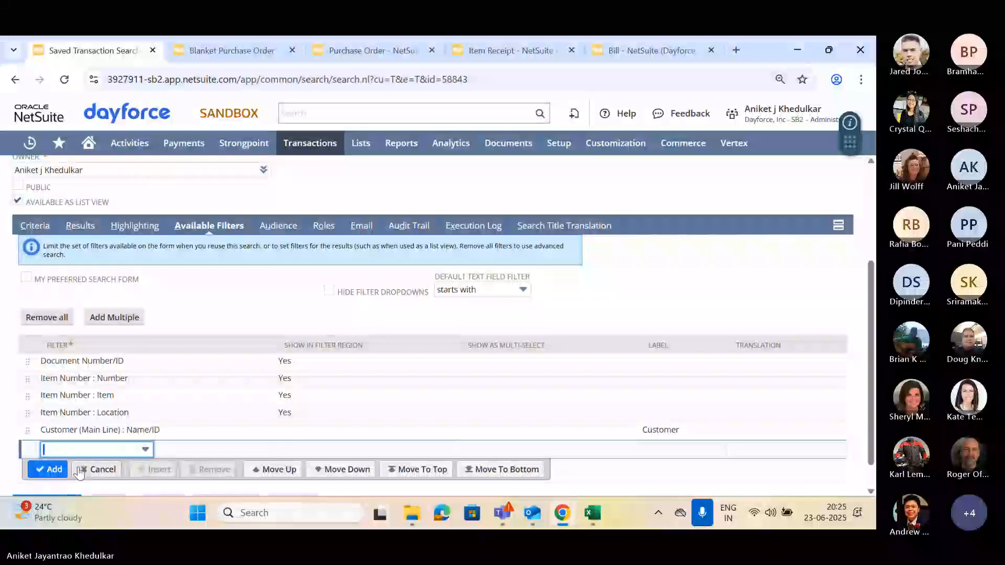
scroll(42, 484, down, 1)
click(34, 474)
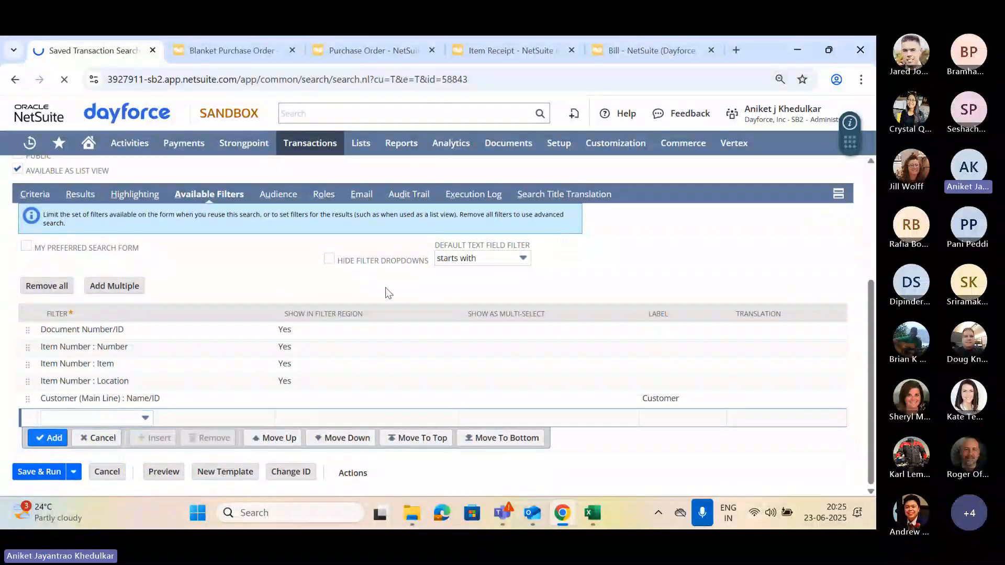
- Review the vendor bill's header and clock item line, and start a vendor return authorization from the bill
click(600, 46)
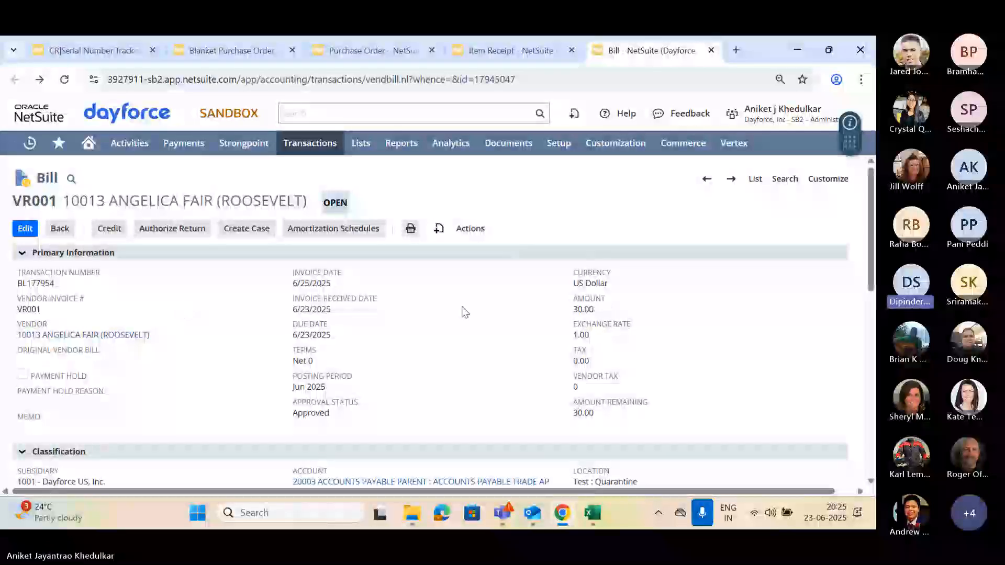
scroll(482, 314, down, 3)
scroll(483, 314, up, 3)
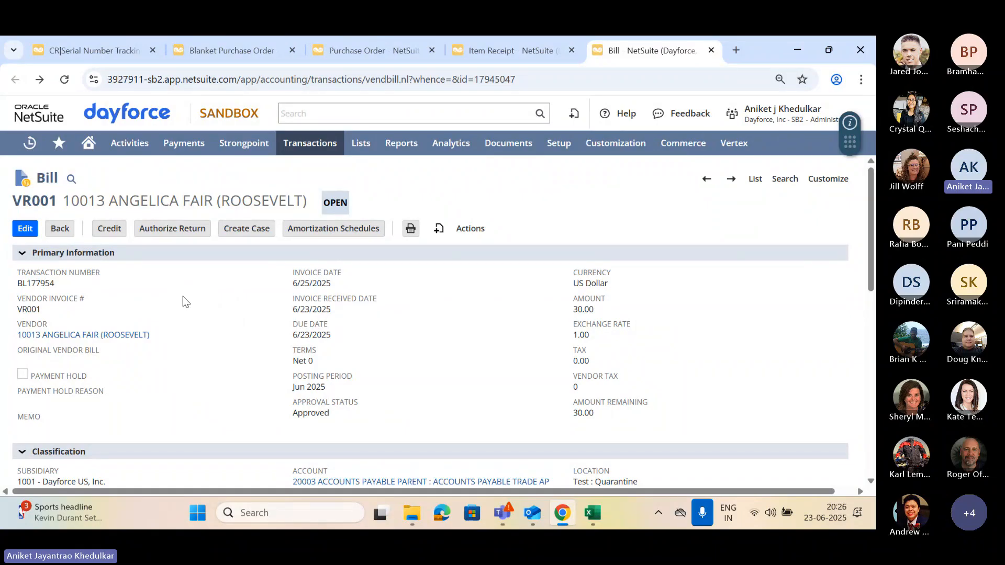
scroll(184, 298, down, 6)
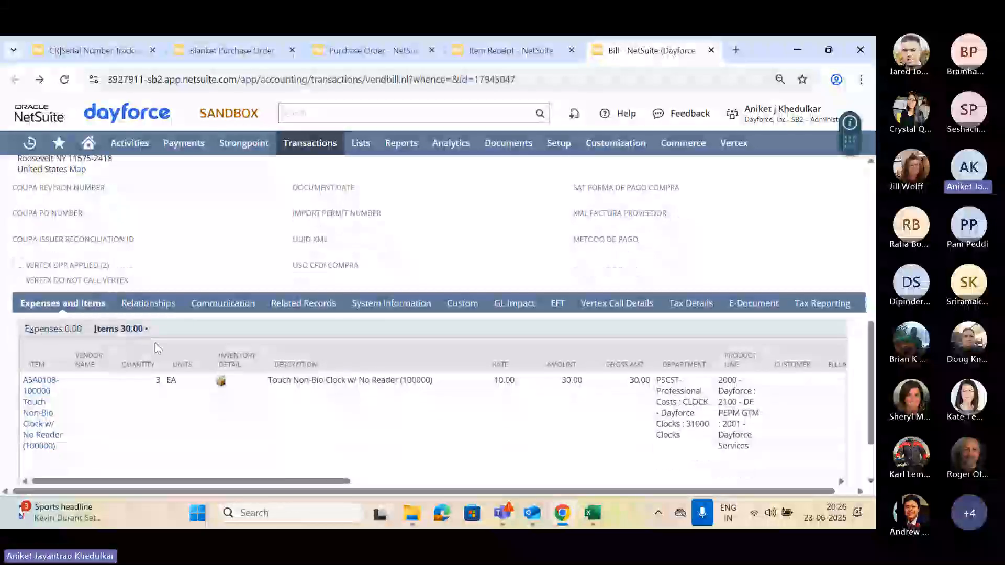
scroll(165, 384, up, 5)
scroll(165, 384, up, 3)
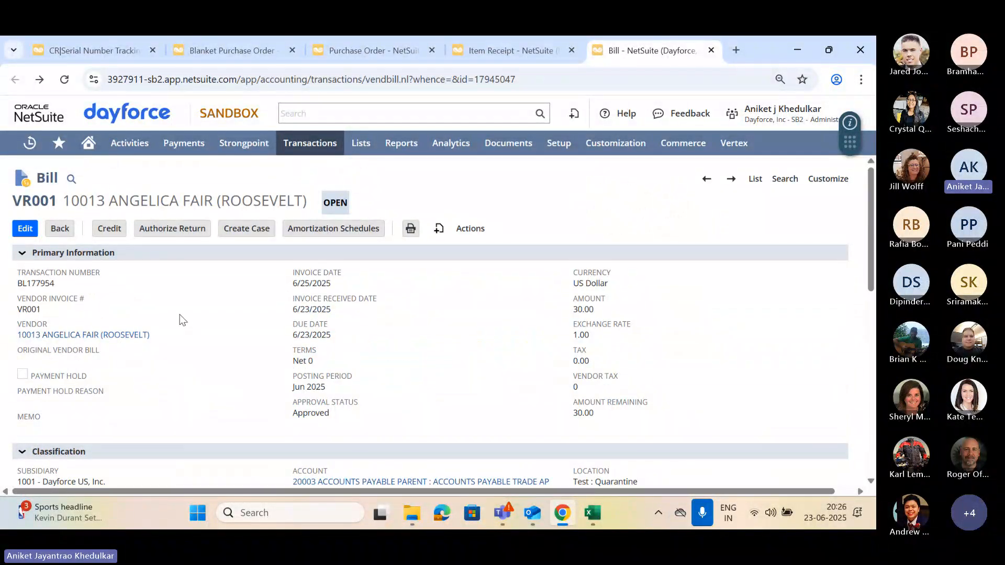
click(167, 235)
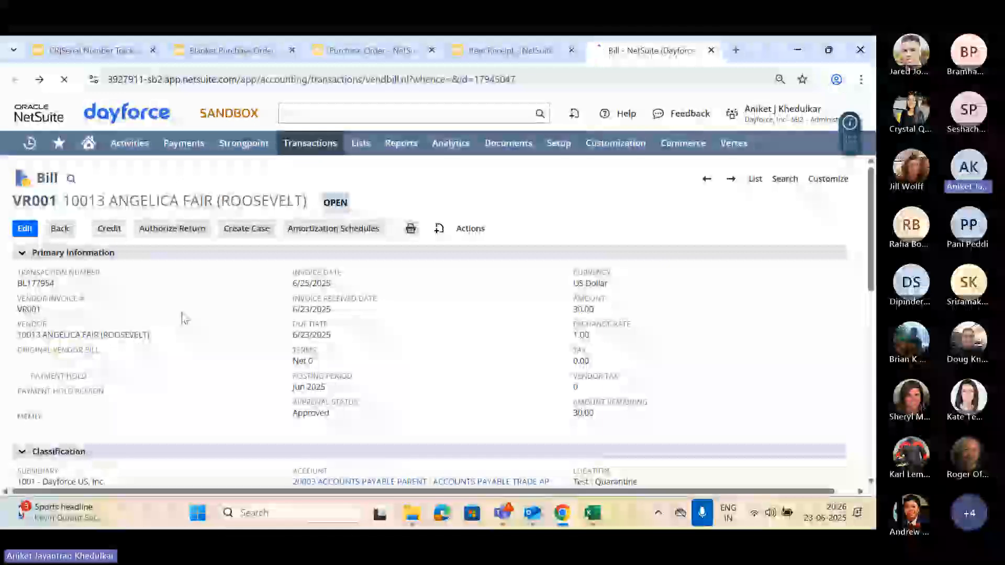
- Check the return authorization option on the purchase order and go back to the new vendor return authorization form
click(369, 51)
scroll(194, 296, up, 4)
scroll(195, 297, up, 3)
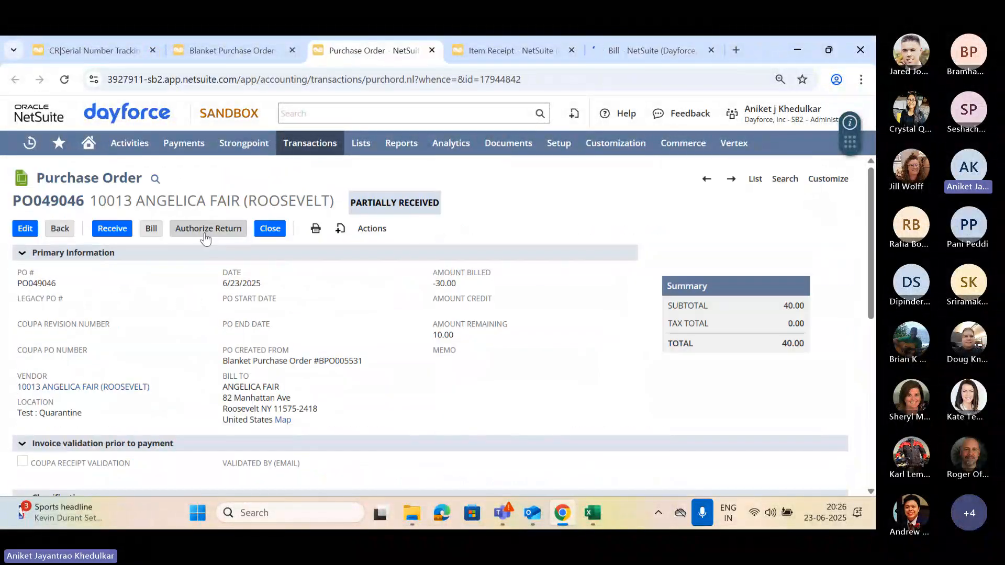
click(659, 52)
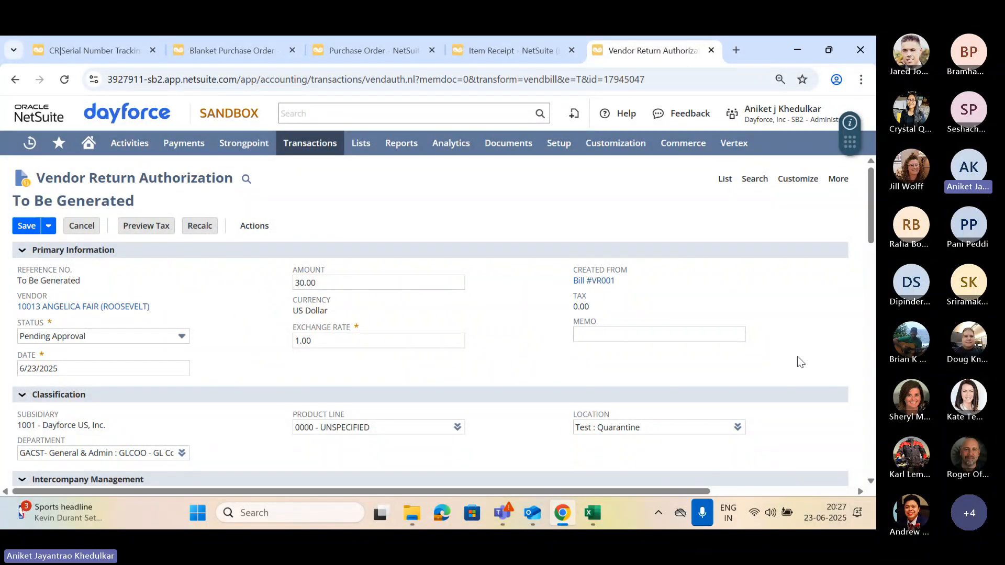
- Enter "1 Qty is damaged" as the memo of the vendor return authorization
click(728, 339)
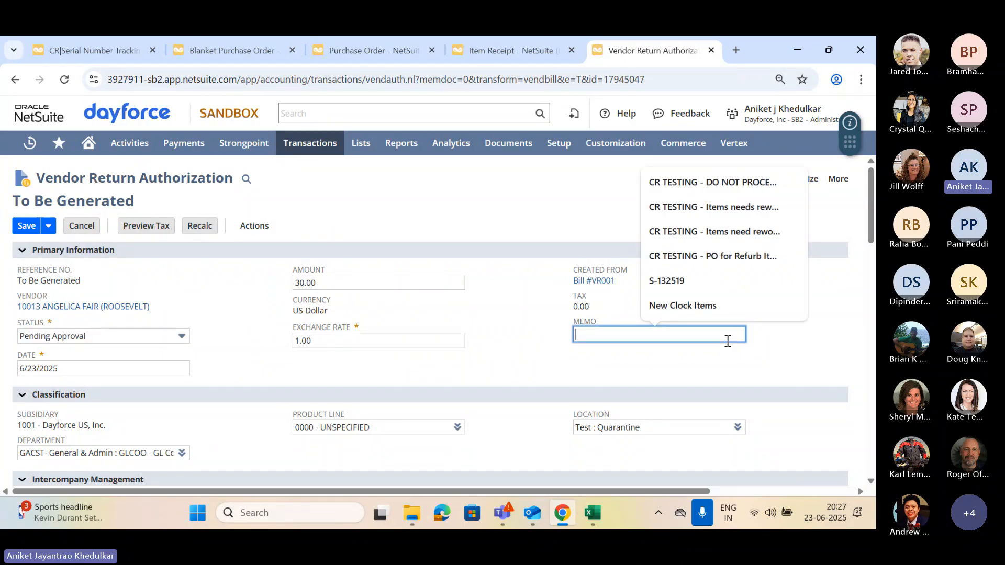
text(! qty)
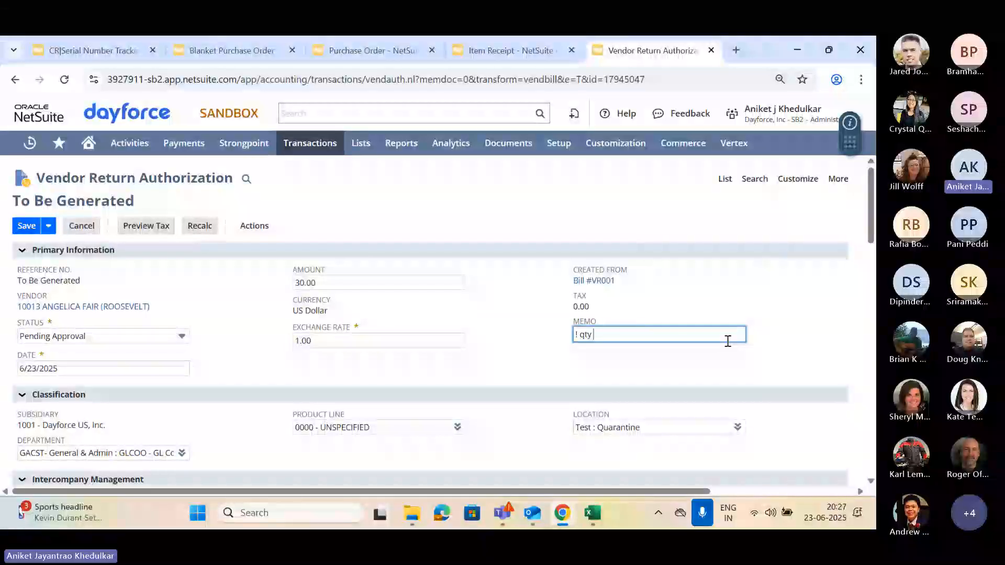
key(BackSpace)
key(BackSpace)
key(BackSpace)
key(BackSpace)
key(BackSpace)
text(1 Qty)
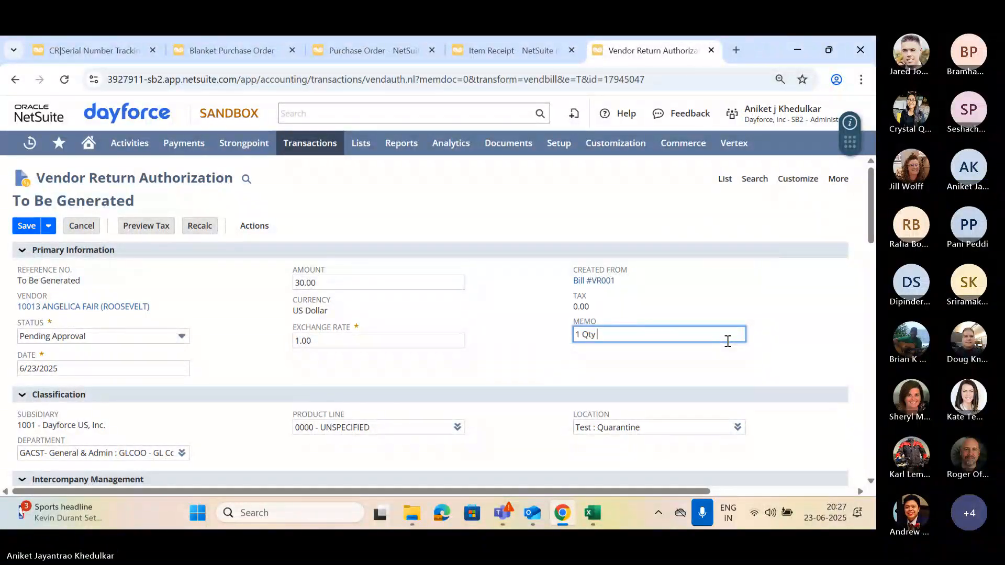
text( is damaged)
click(648, 359)
- Fill in the requestor's name and enter "Items Are Damaged" as the justification for purchase on the vendor return authorization
scroll(474, 387, down, 2)
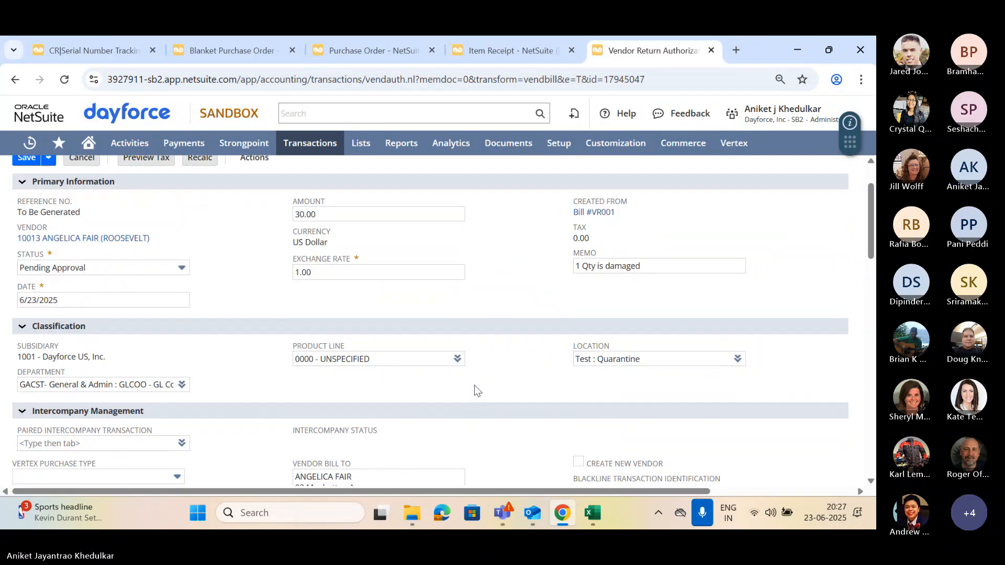
scroll(478, 391, down, 6)
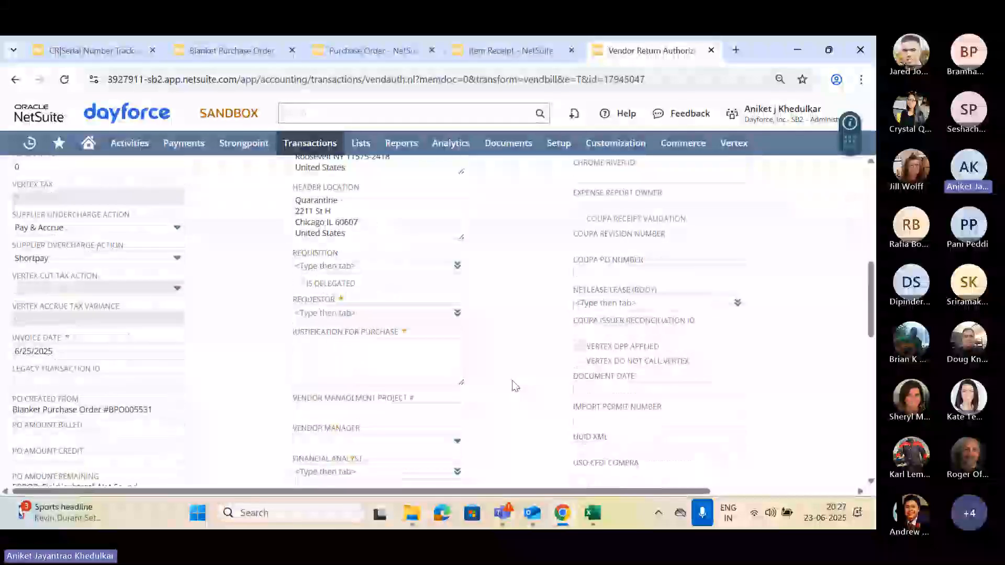
scroll(516, 387, up, 5)
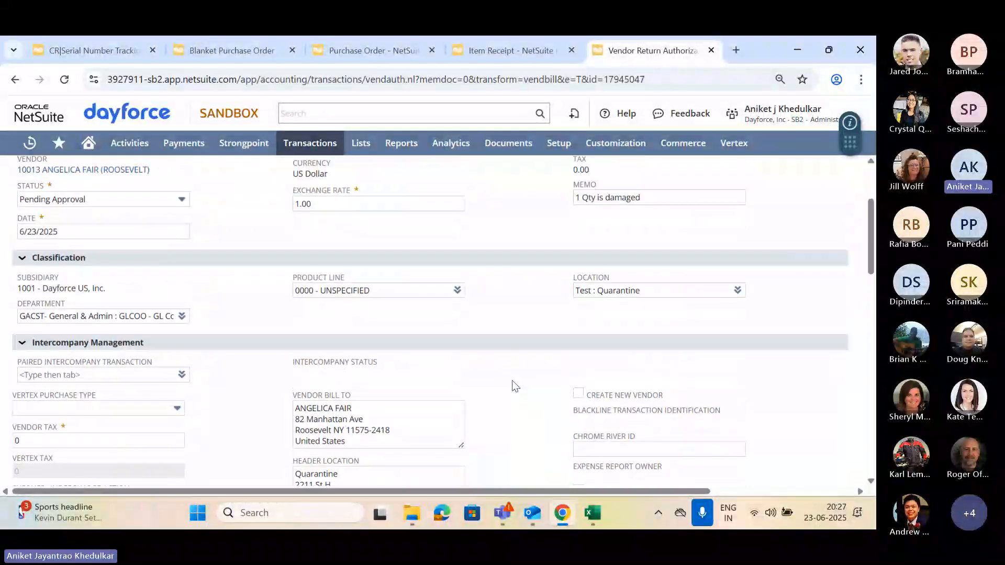
scroll(514, 387, down, 4)
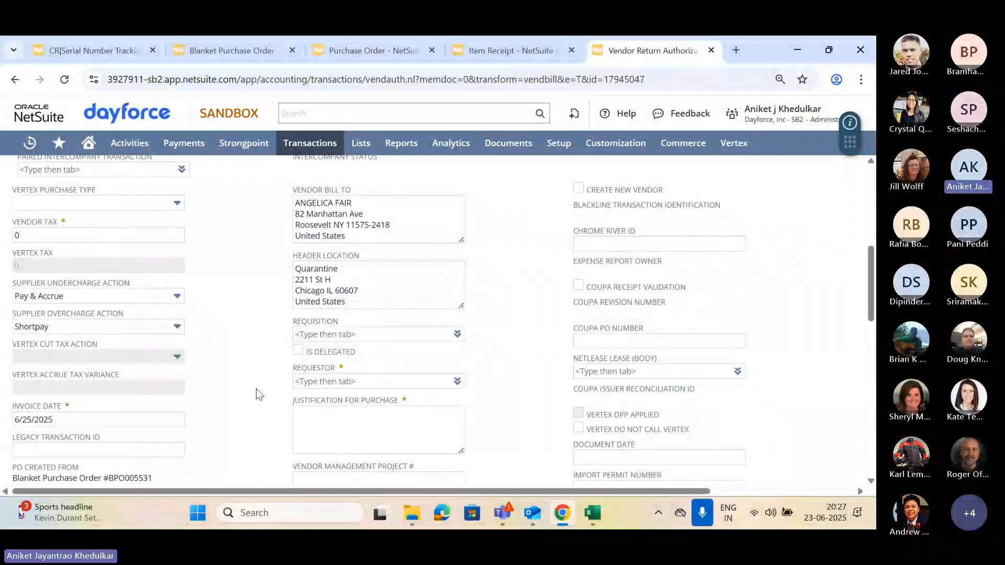
scroll(256, 395, down, 1)
click(420, 313)
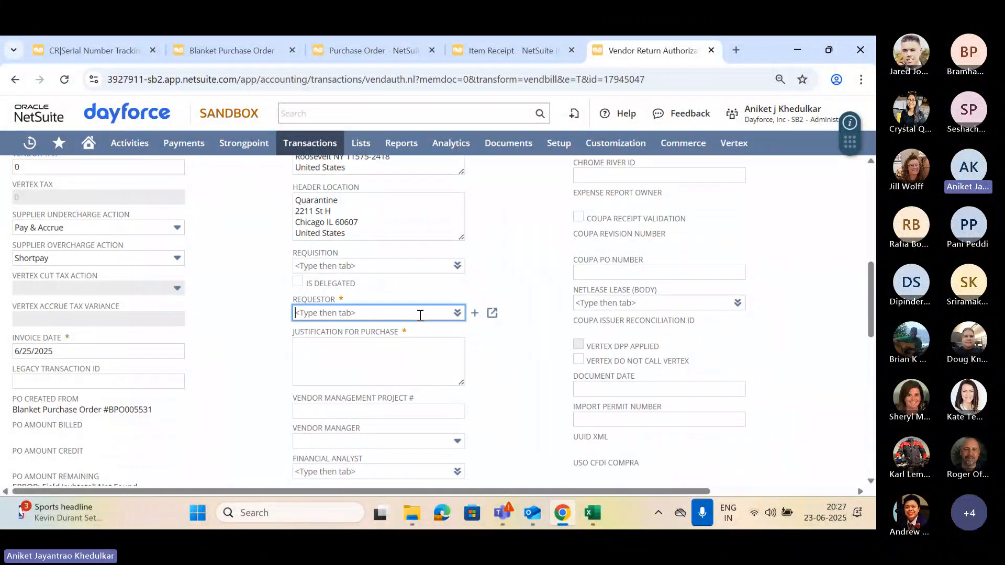
text(ANiket)
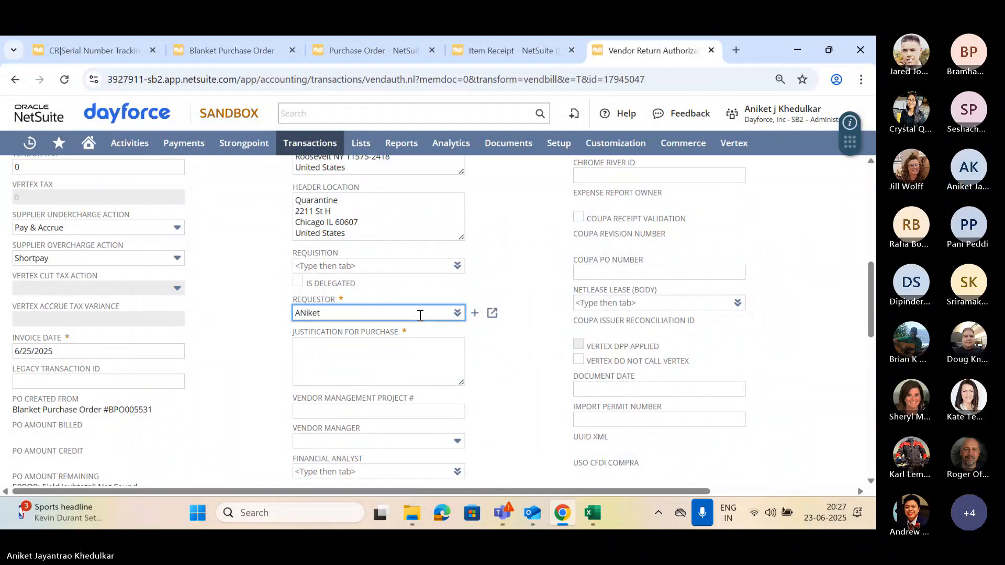
click(408, 341)
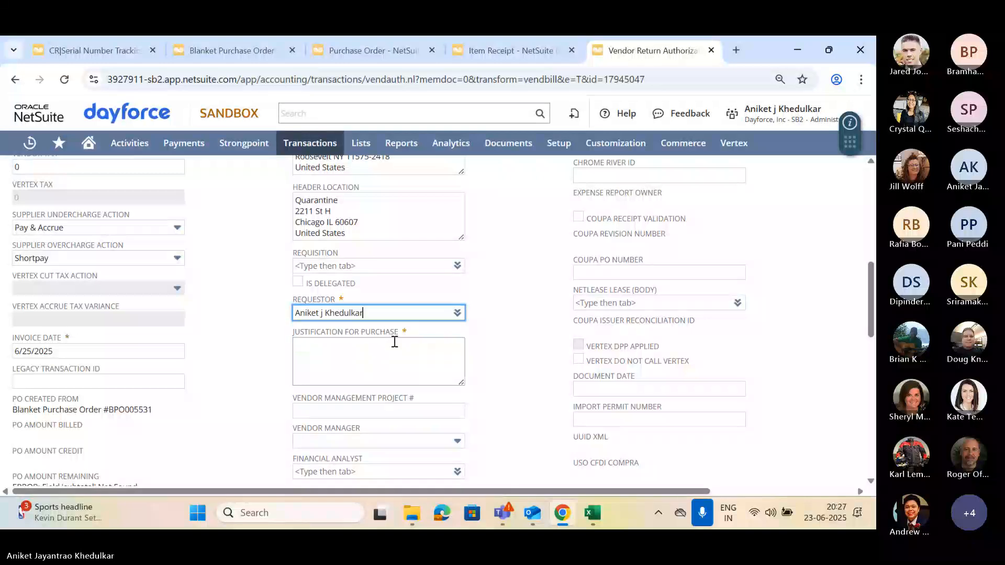
click(334, 351)
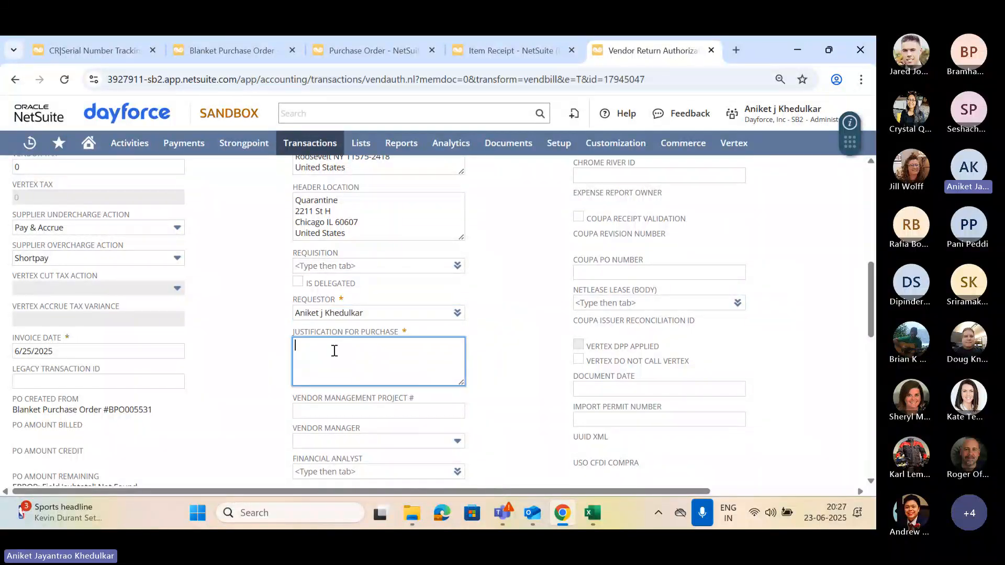
text(Items Are Damaged)
click(235, 387)
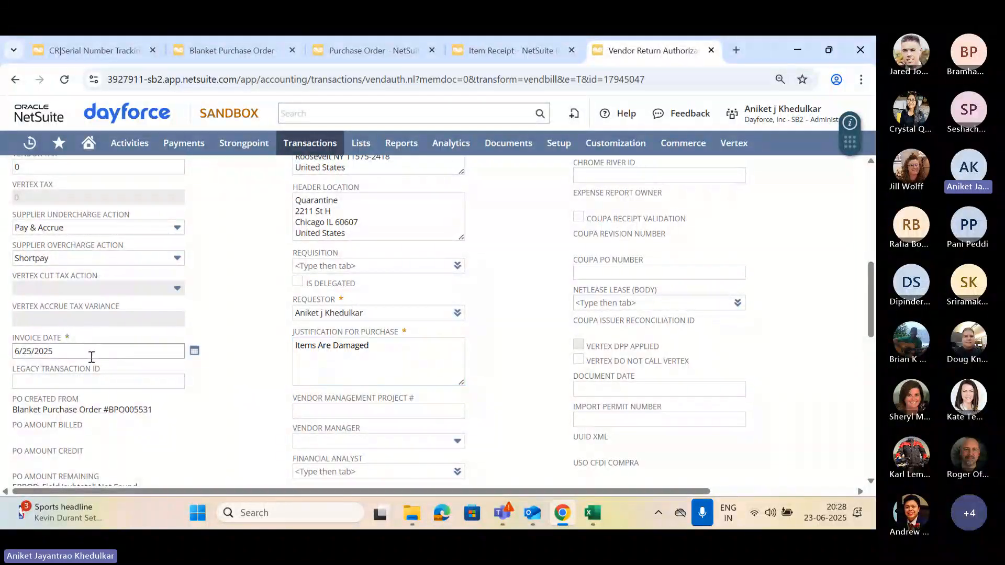
- Set the invoice validation prior to payment option to No on the vendor return authorization
scroll(152, 368, down, 1)
scroll(152, 363, down, 2)
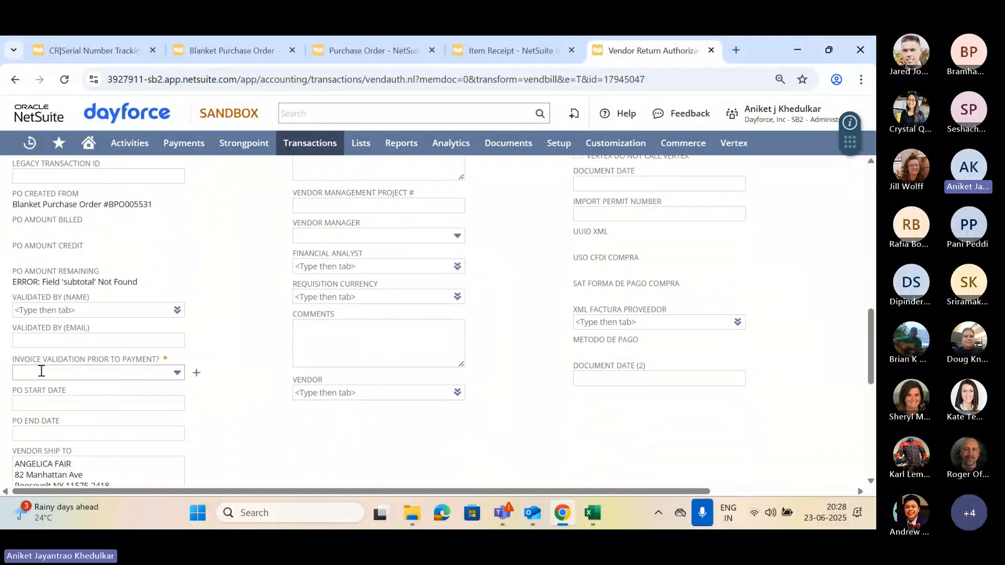
click(176, 377)
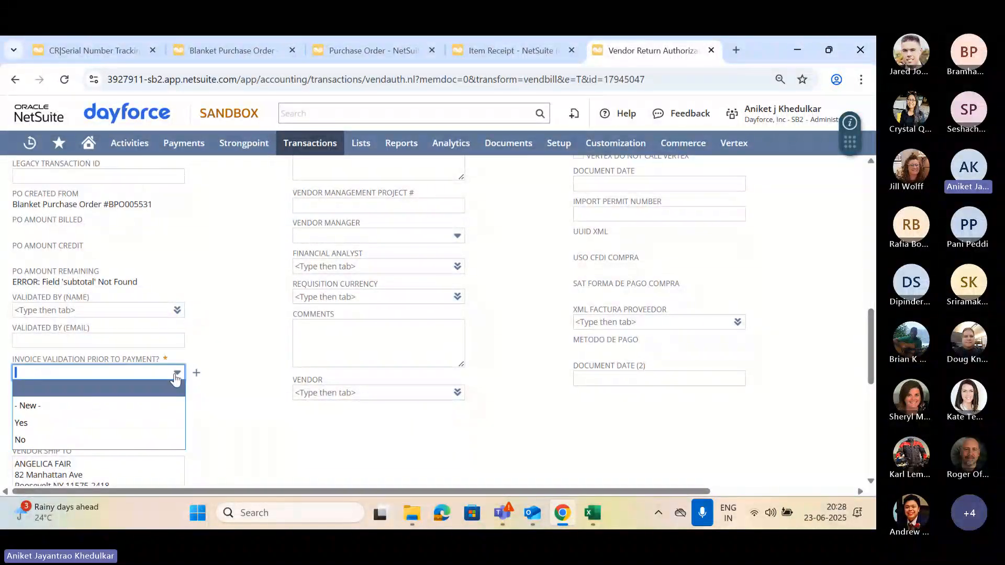
click(129, 440)
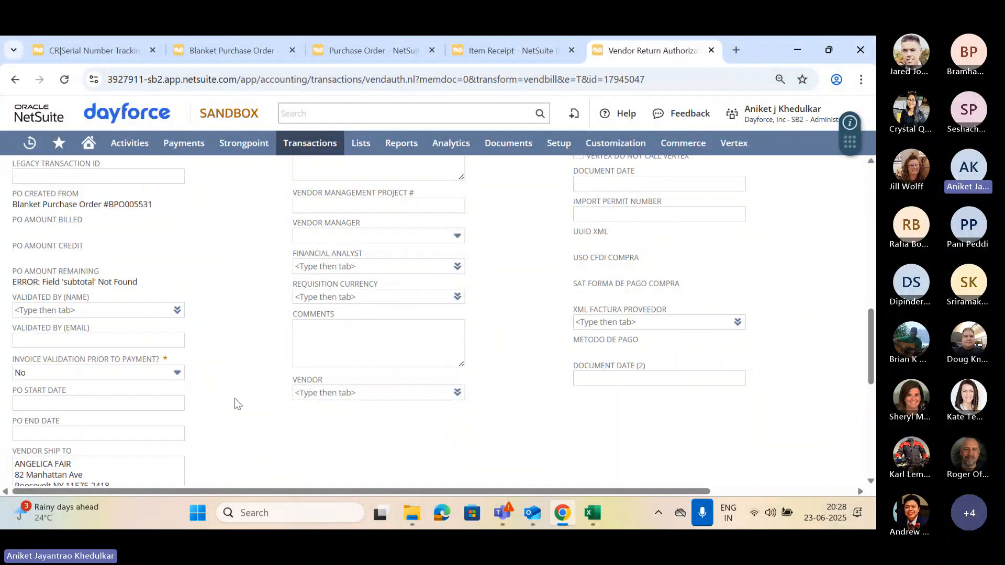
- Set the clock item line's quantity to 1 and its rate to 0.00, and try to confirm the line
scroll(235, 403, down, 5)
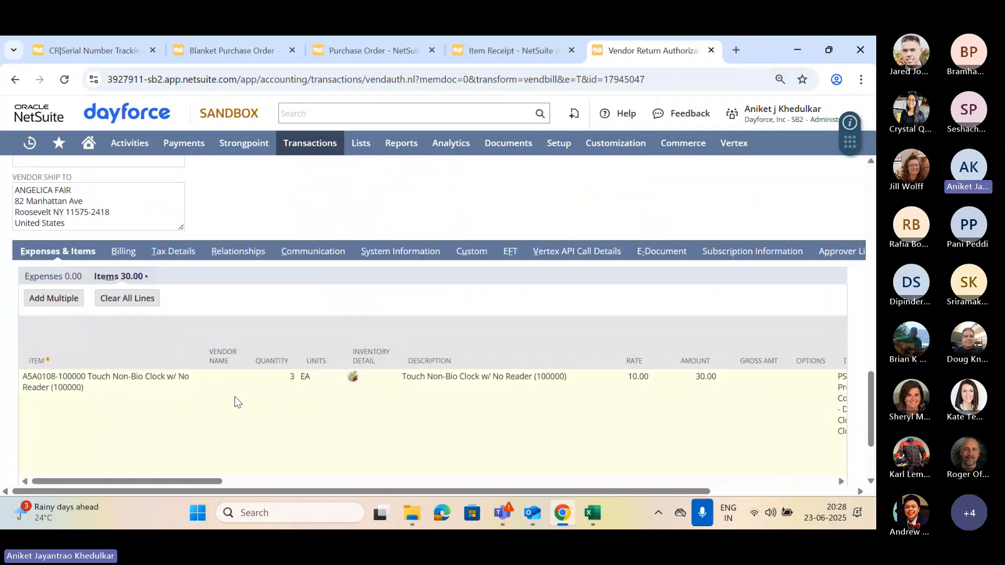
scroll(234, 397, down, 2)
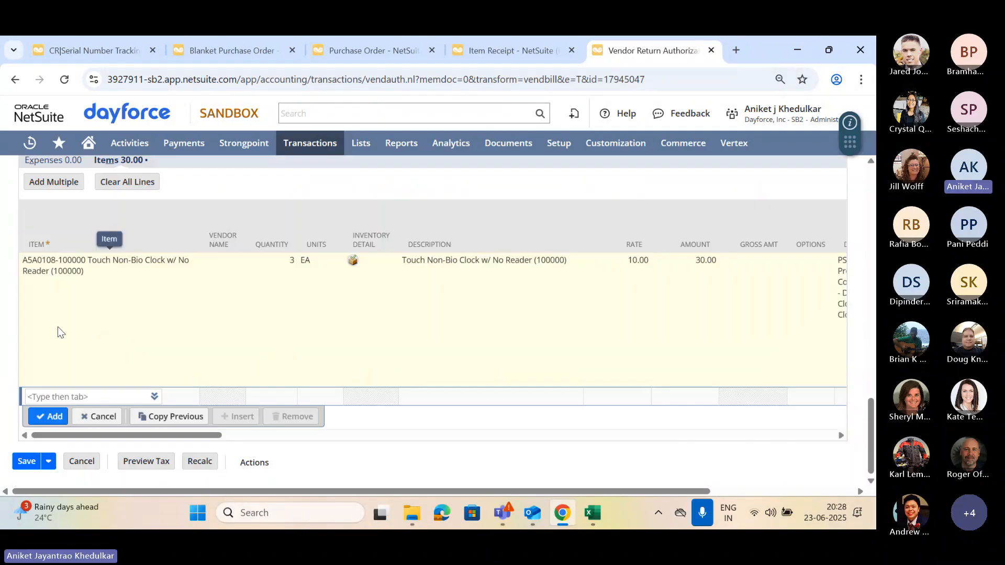
click(266, 300)
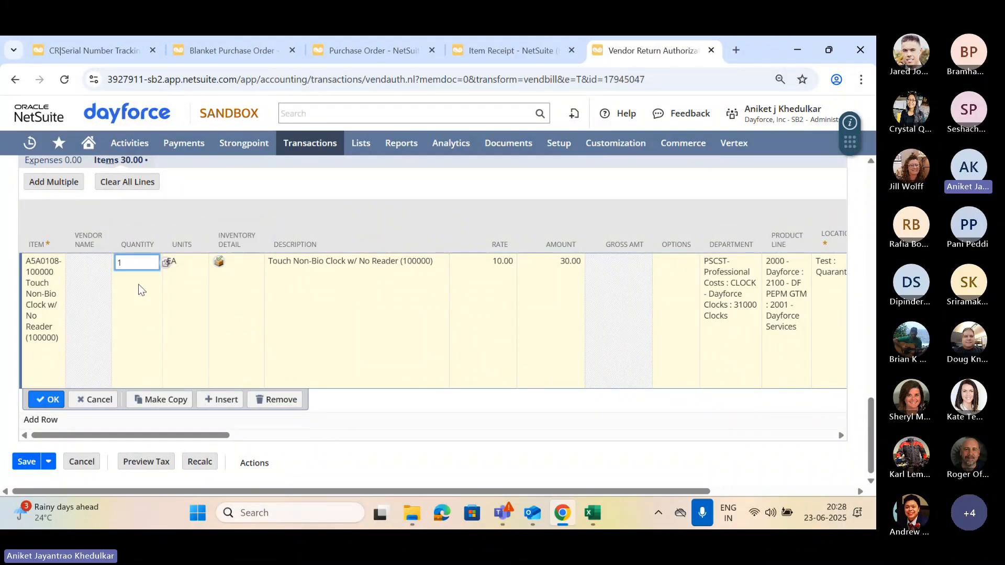
click(471, 311)
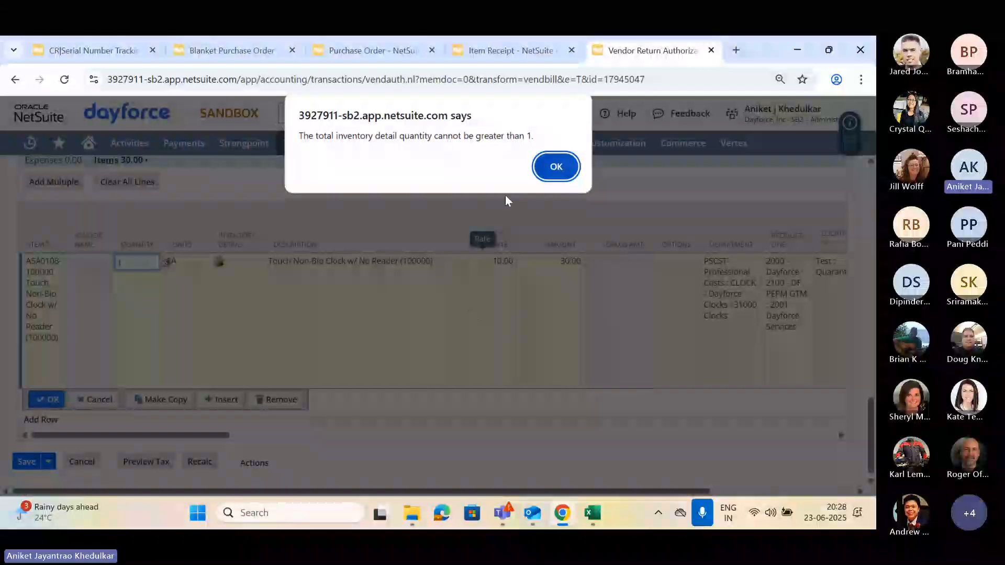
click(564, 168)
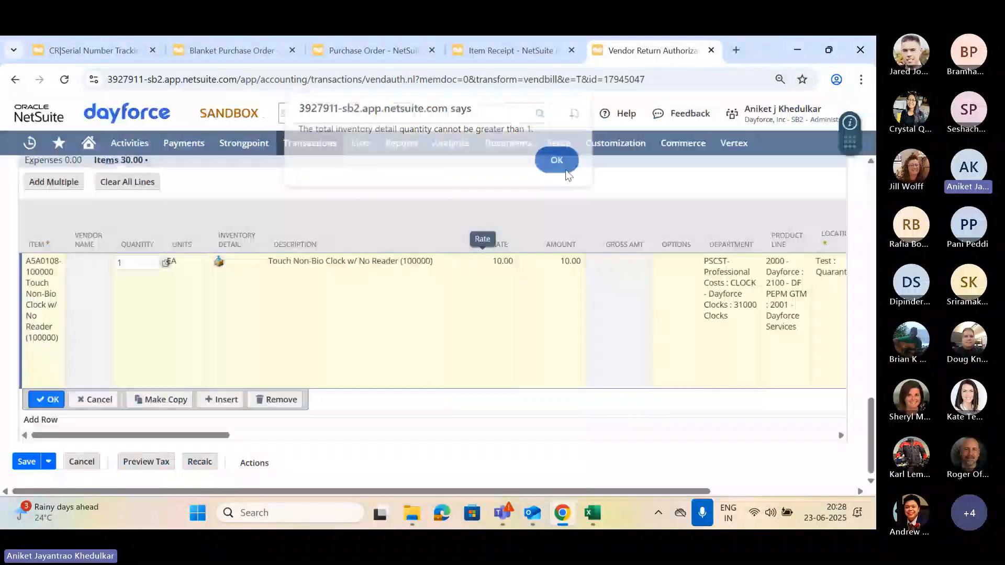
click(479, 300)
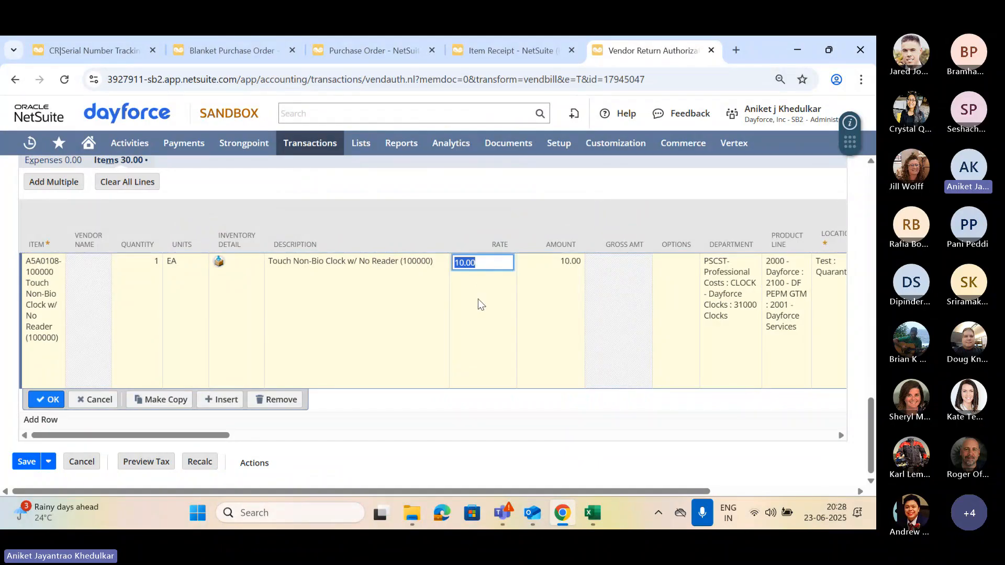
text(0)
click(46, 400)
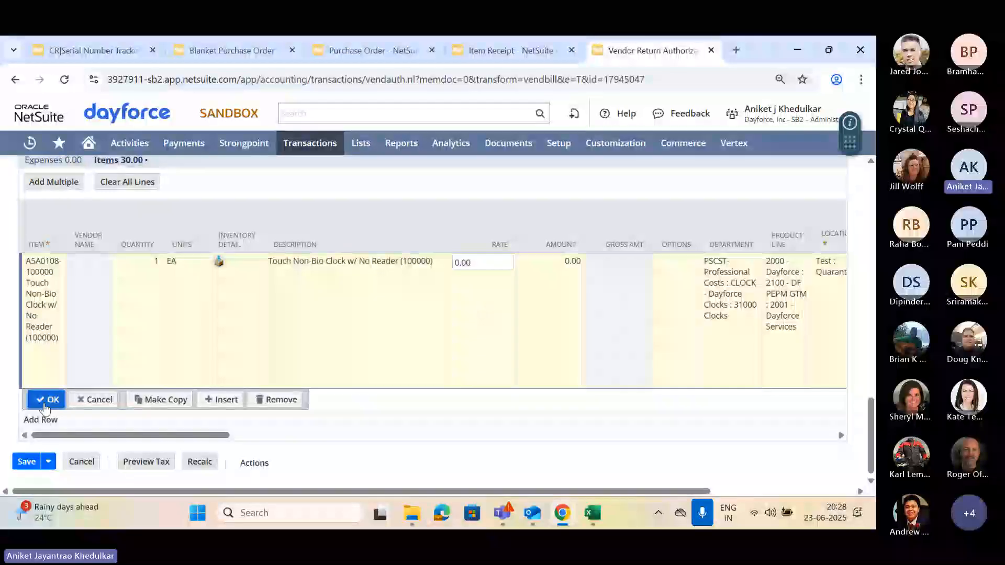
click(539, 174)
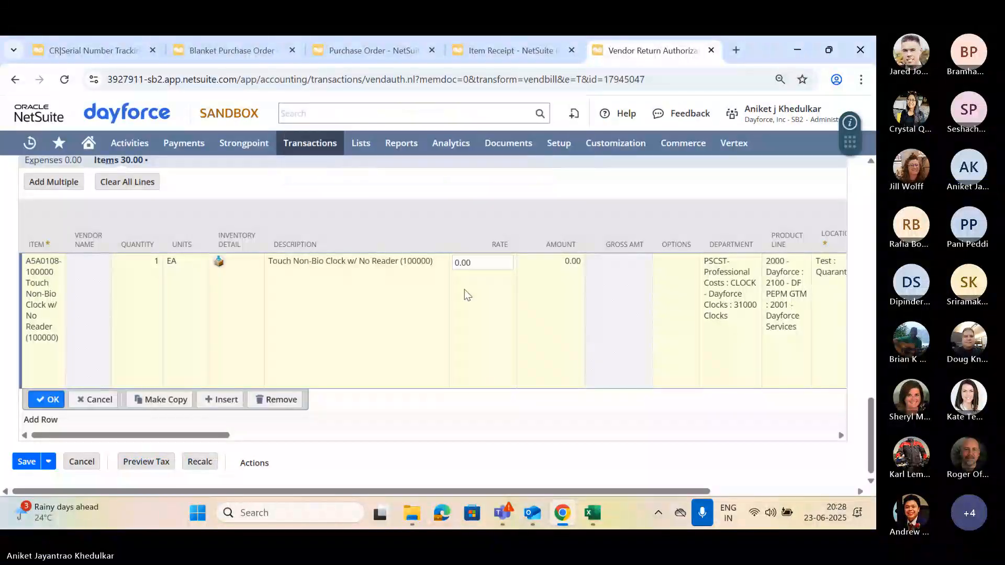
click(46, 401)
click(555, 167)
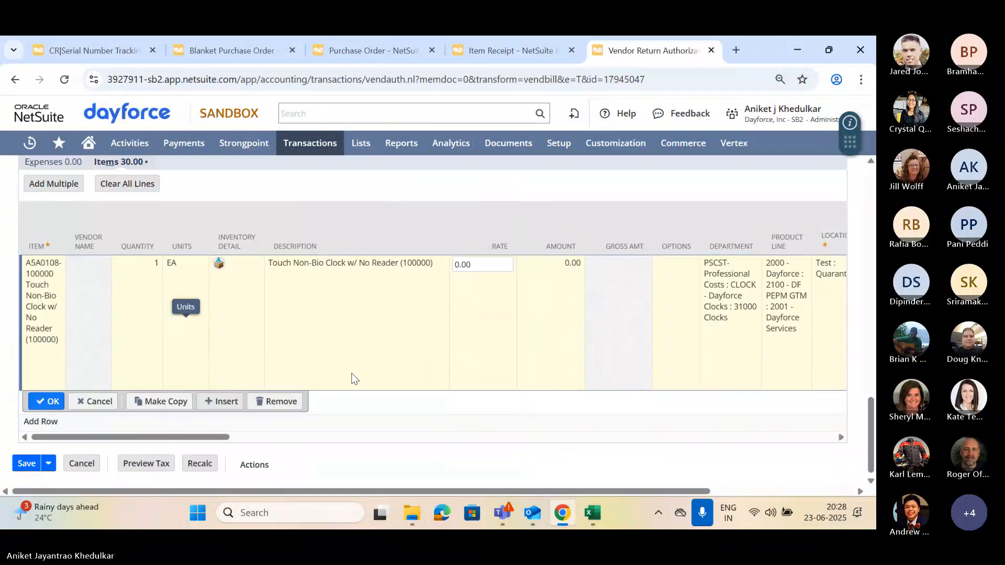
- Remove serial numbers SRR3002 and SRR3001 from the clock line's inventory detail, keeping only SRR3003, and accept the detail
scroll(236, 299, up, 1)
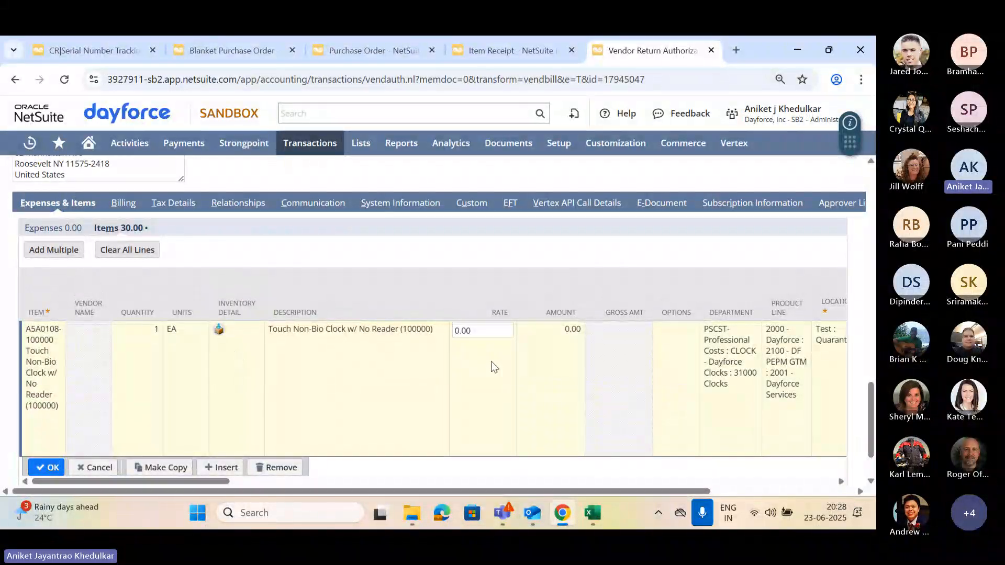
click(218, 331)
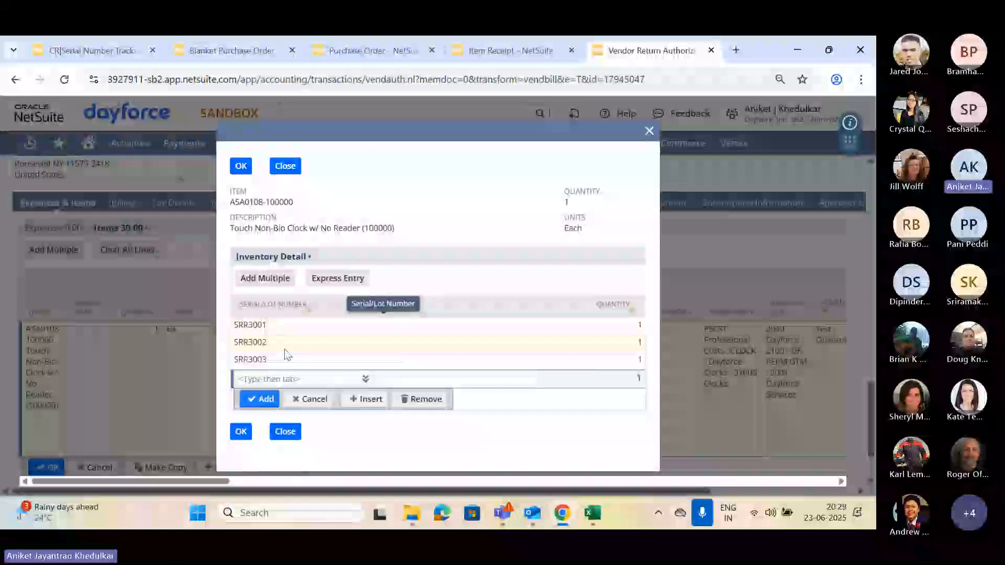
click(280, 346)
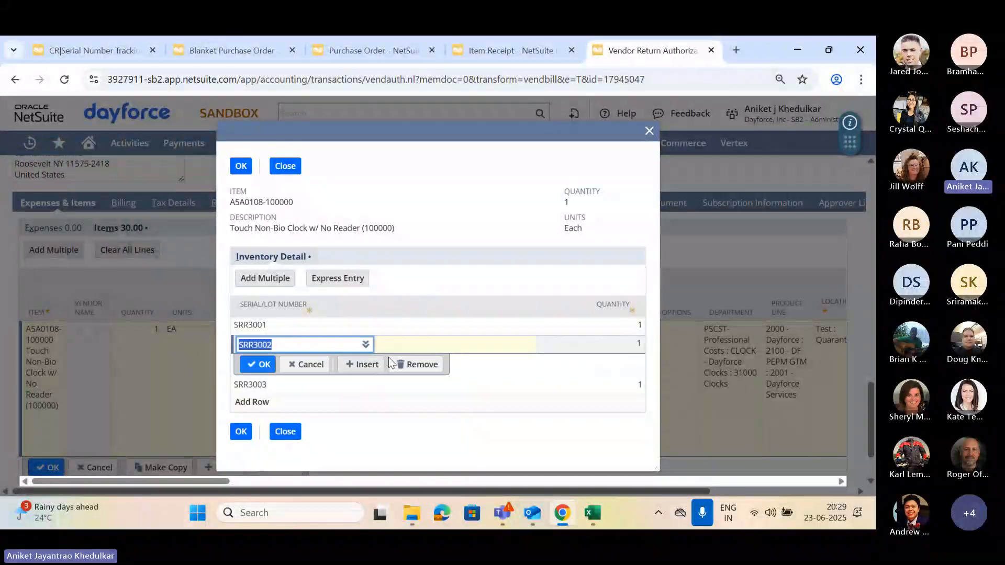
click(404, 365)
click(306, 332)
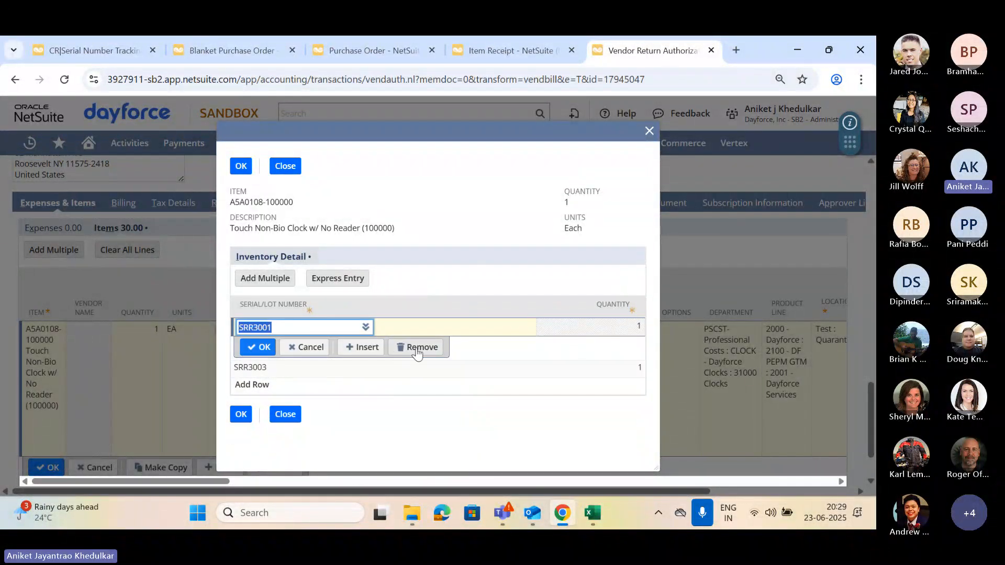
click(415, 349)
click(259, 349)
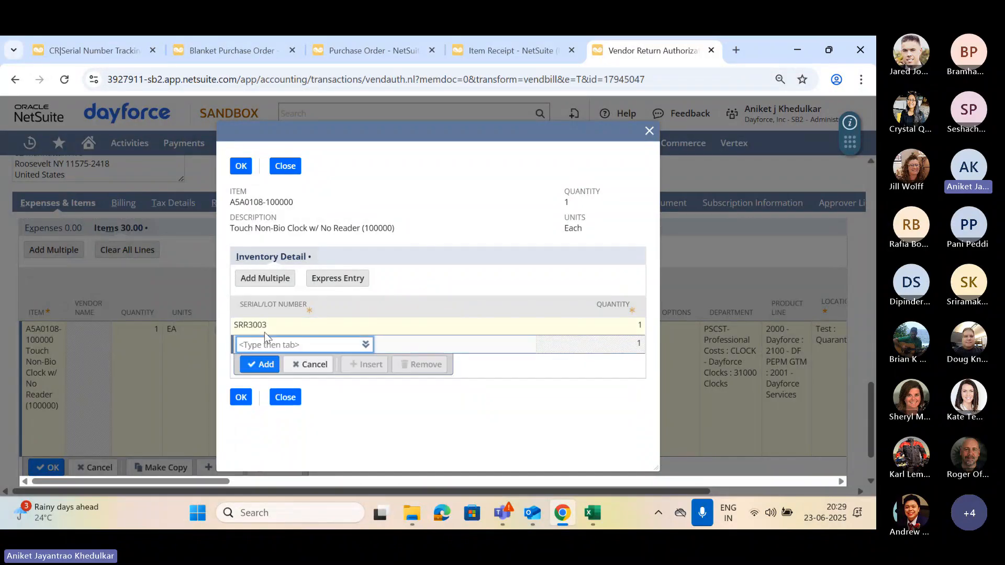
click(241, 398)
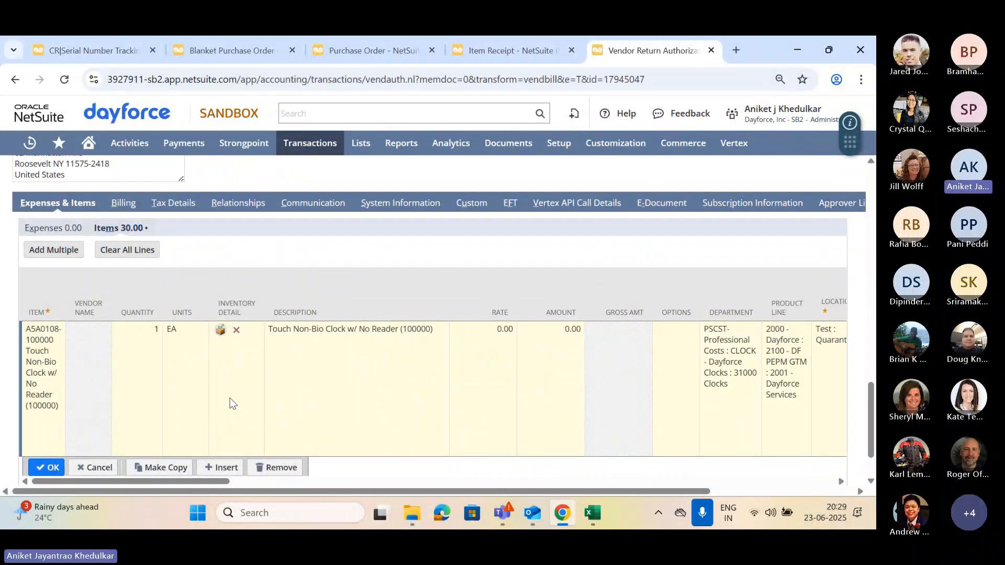
- Confirm the edited clock item line and save the vendor return authorization
scroll(233, 403, down, 1)
click(43, 404)
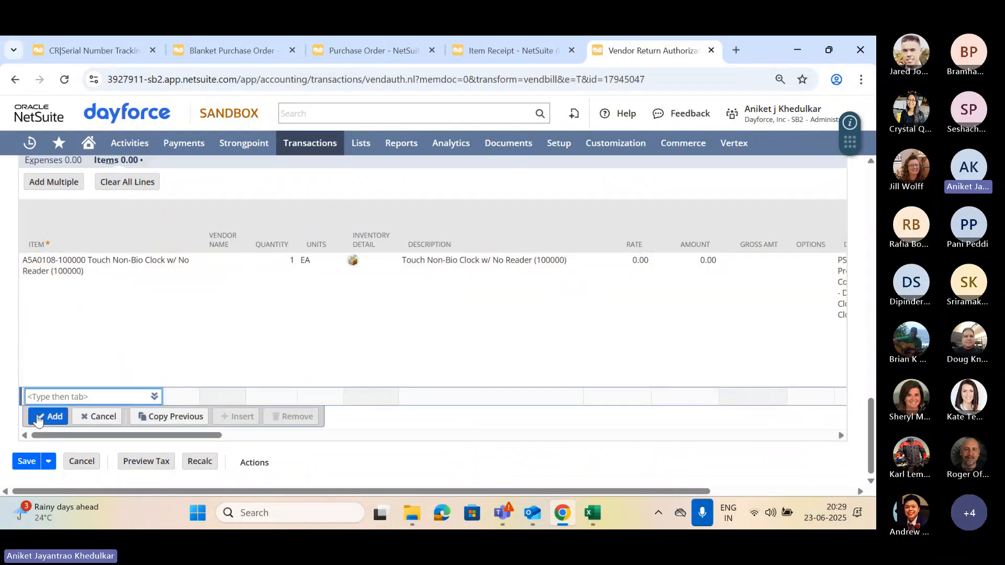
click(27, 461)
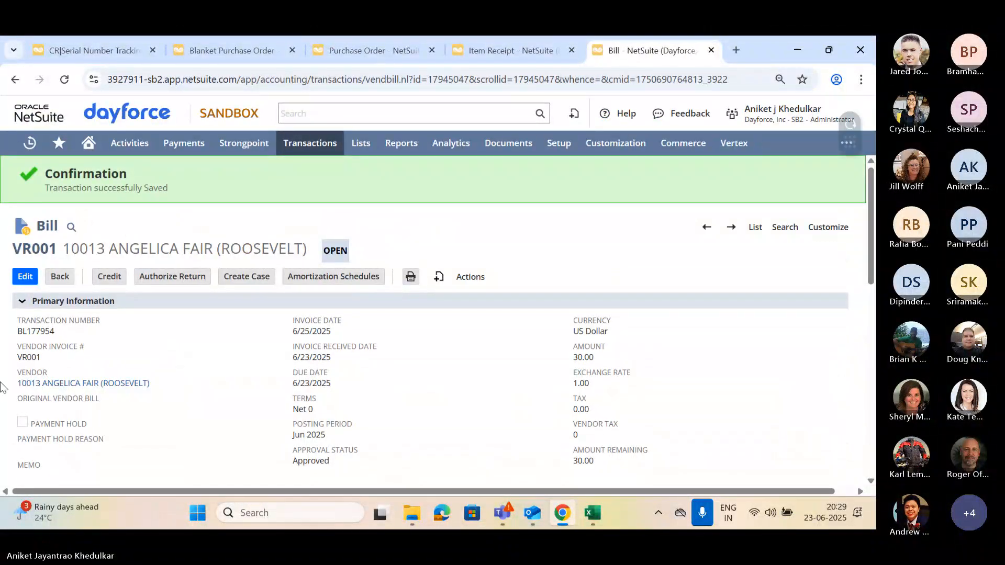
- Check the clock line on the bill and the purchase order, and reload the purchase order to inspect its related receipts and bills
scroll(158, 372, down, 10)
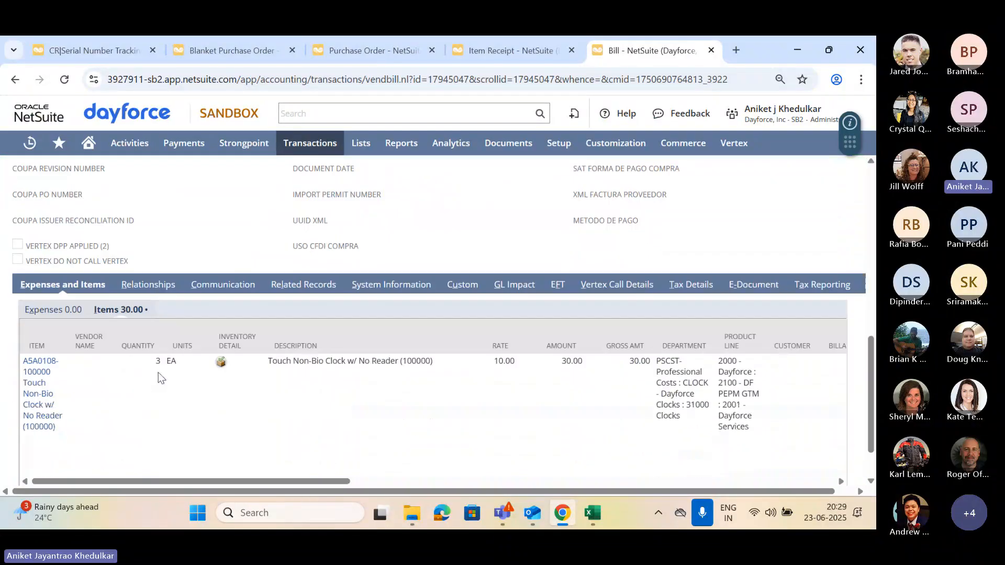
click(360, 55)
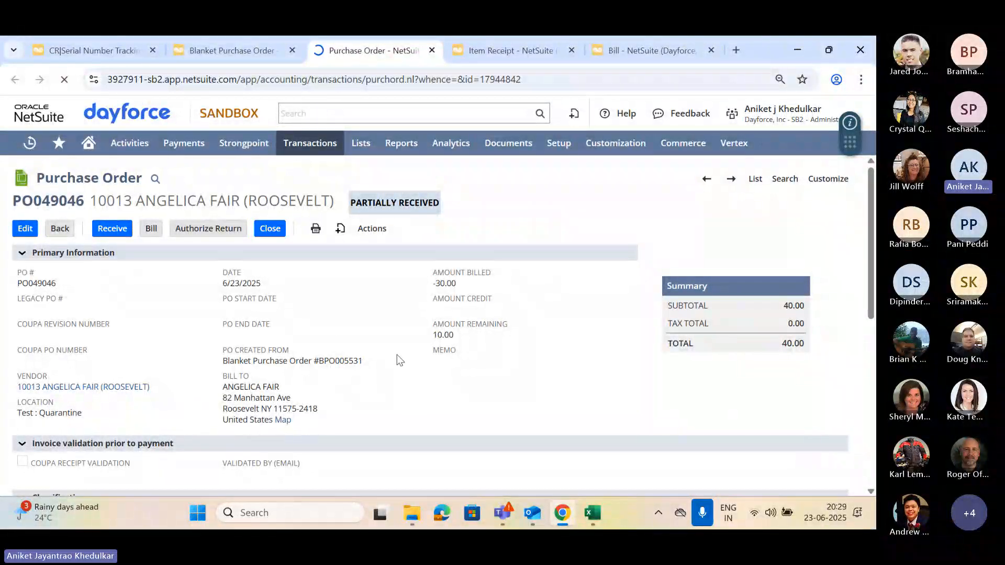
drag(869, 229, 871, 418)
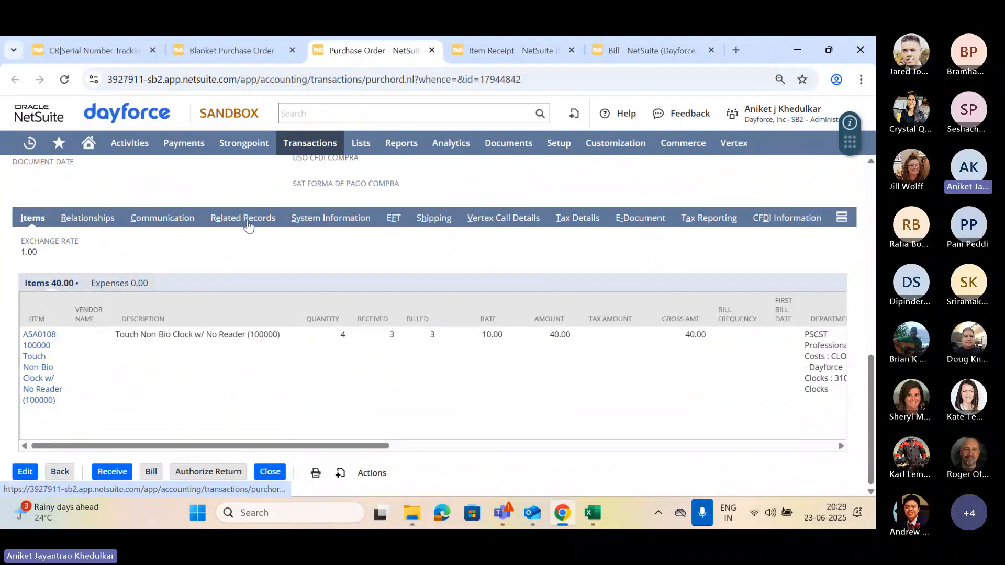
click(247, 223)
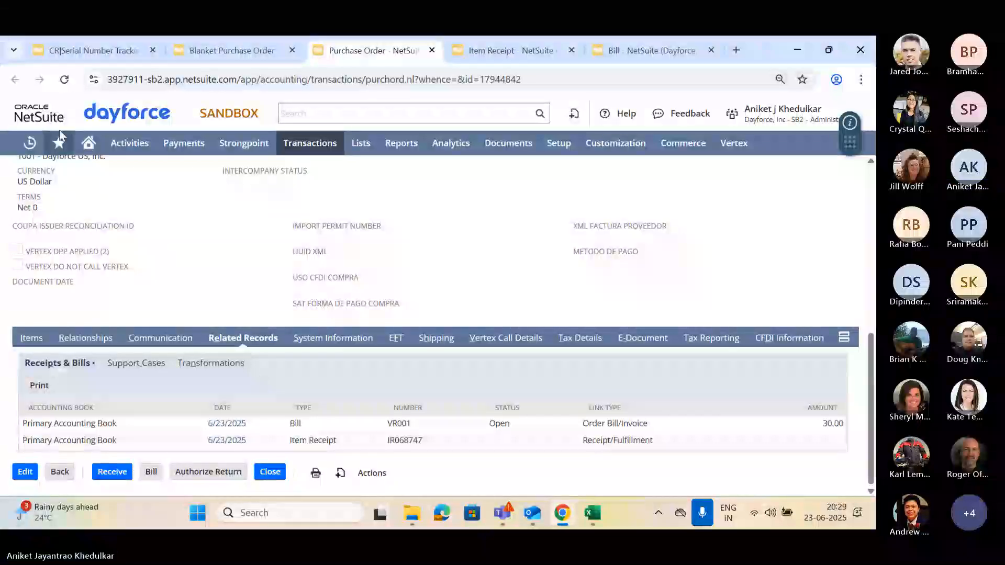
click(65, 82)
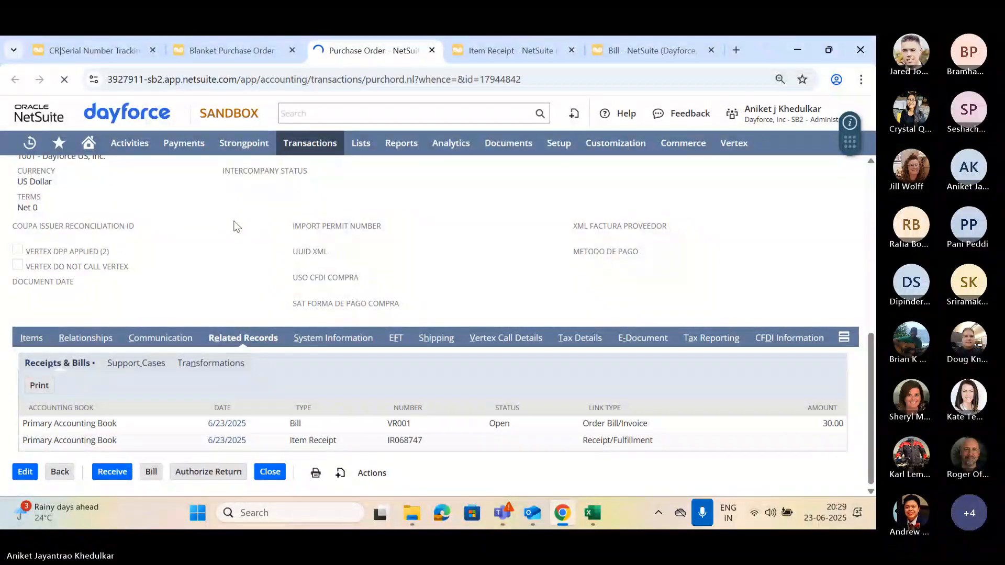
scroll(191, 291, down, 9)
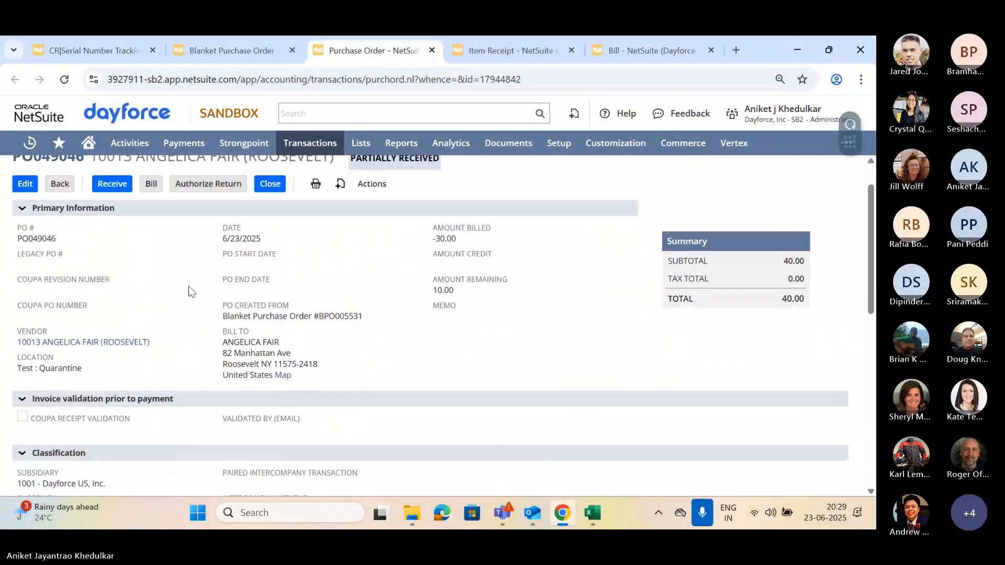
click(228, 216)
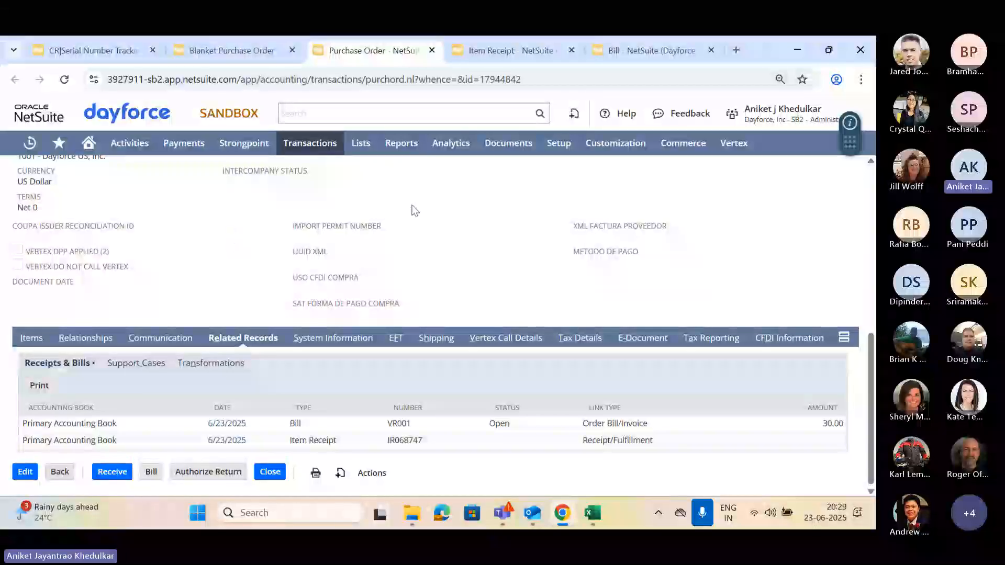
- Examine the bill's related records for linked payments, purchase orders, reimbursements and transformations
click(632, 51)
click(288, 284)
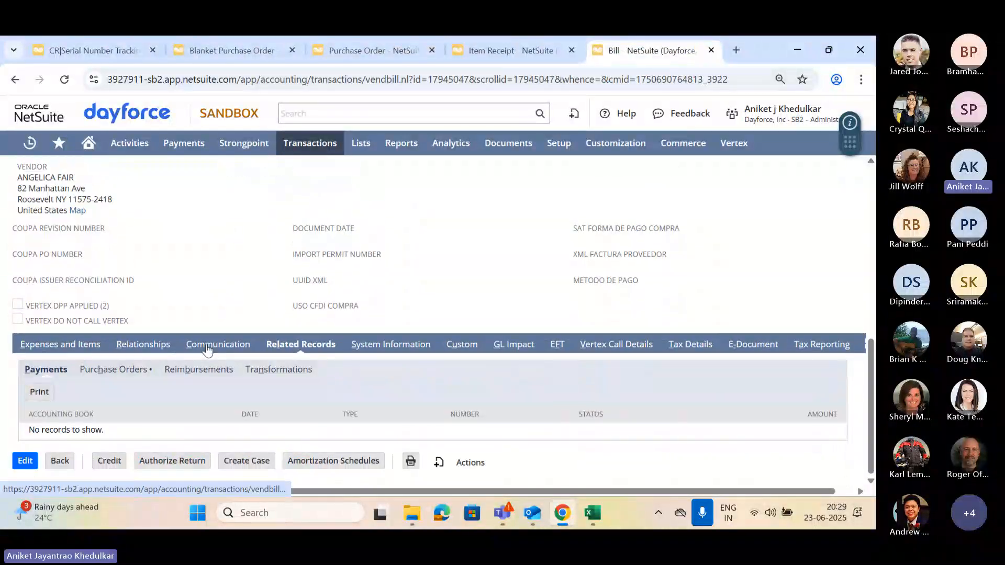
click(108, 373)
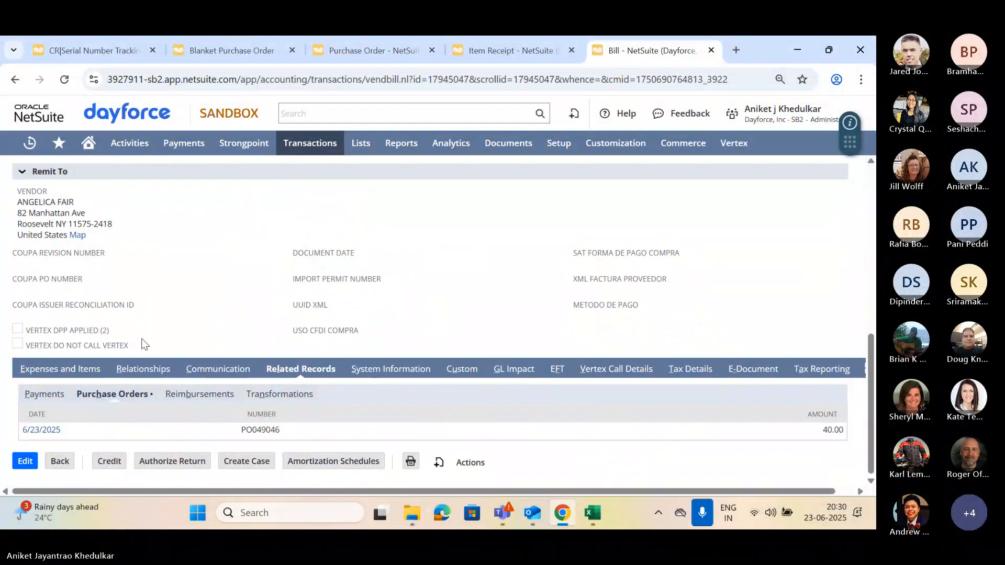
click(188, 401)
click(262, 399)
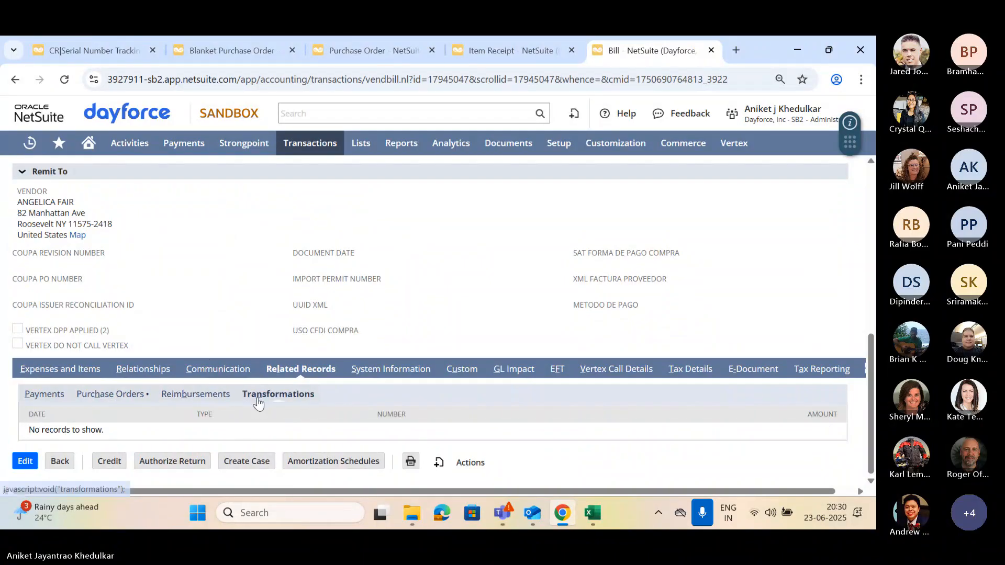
click(33, 404)
scroll(204, 348, up, 8)
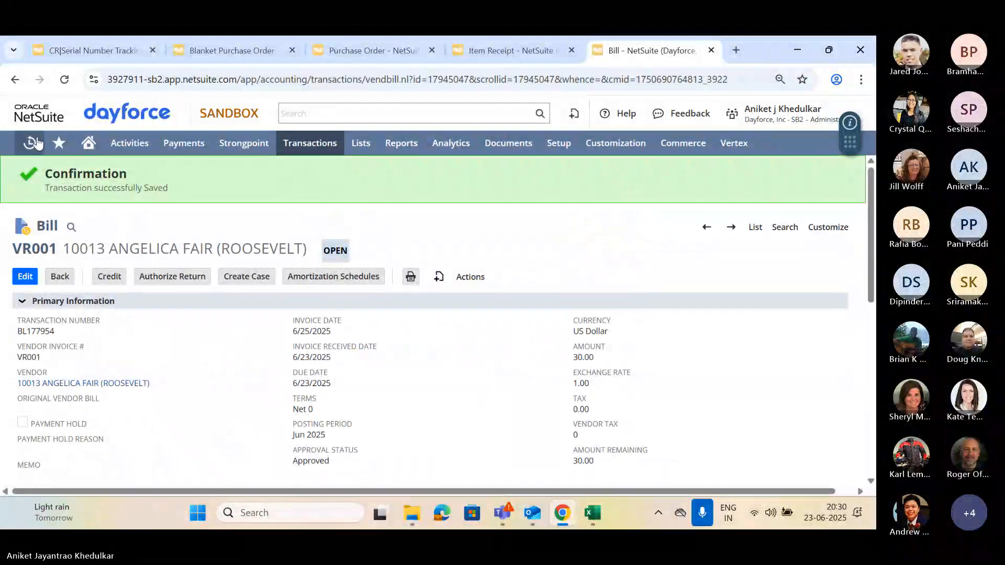
- Open the recently saved vendor return authorization in a separate browser tab and approve the return
mouse_move(37, 142)
middle_click(129, 192)
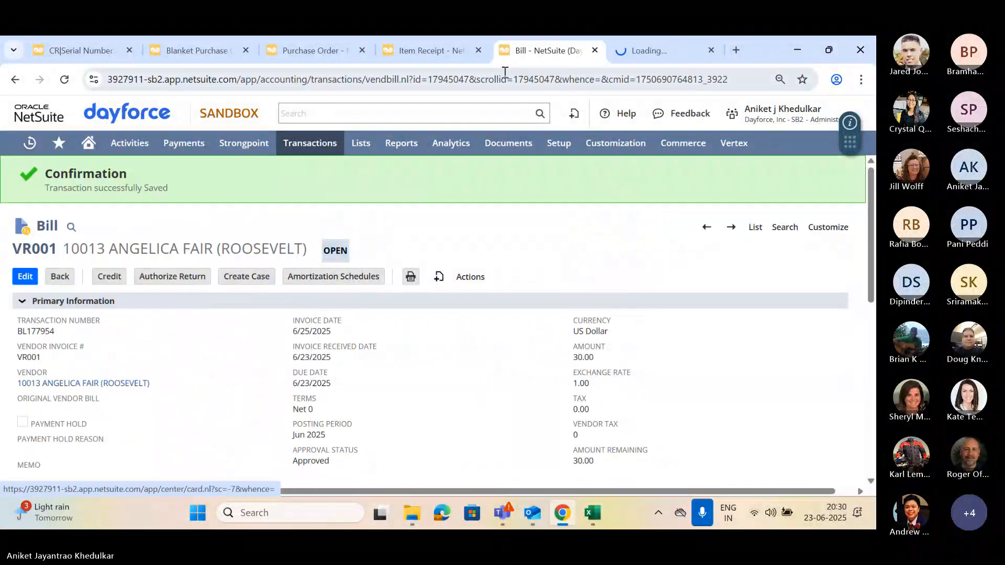
click(649, 47)
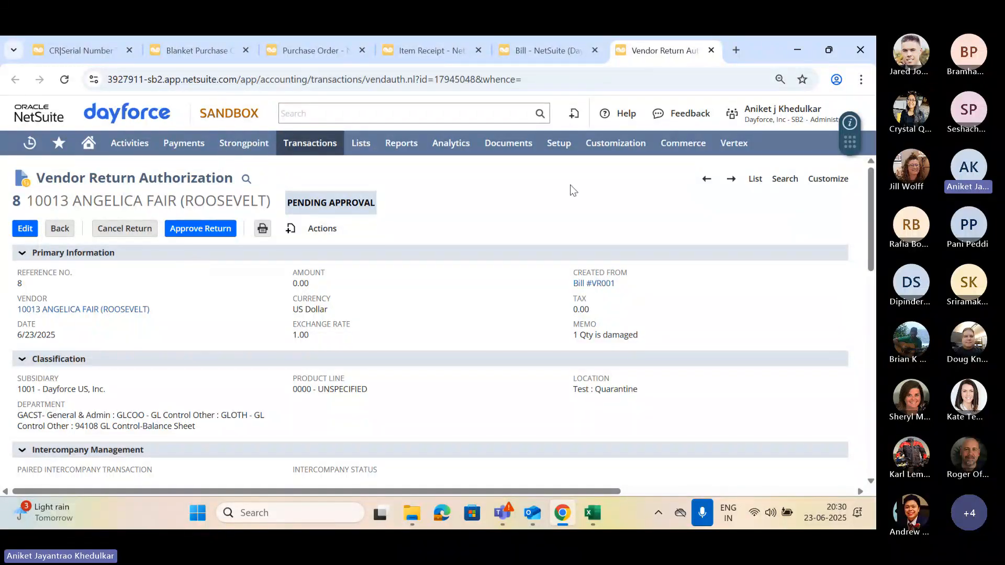
click(195, 232)
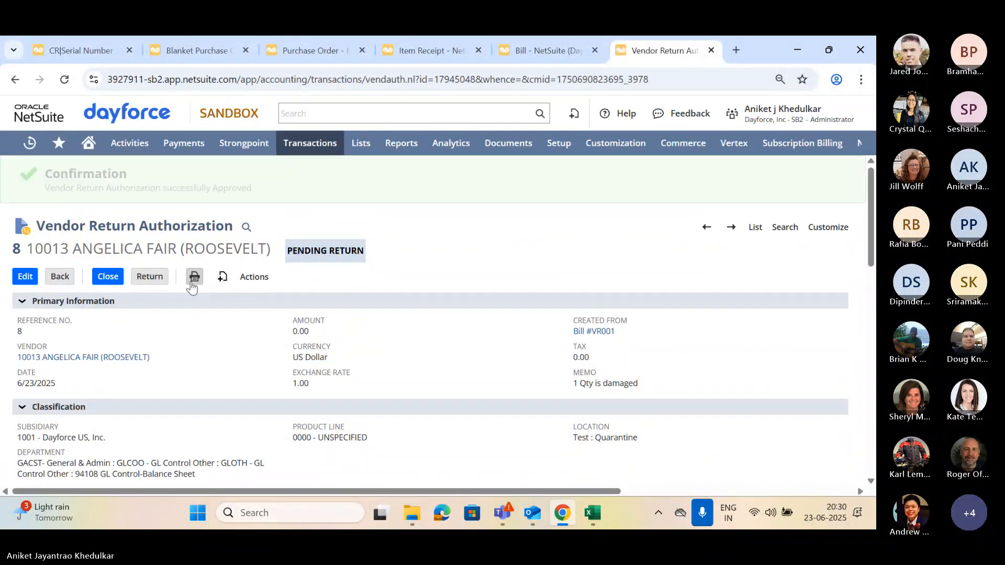
- Reload the purchase order and check its related records for the approved vendor return
click(307, 48)
click(63, 80)
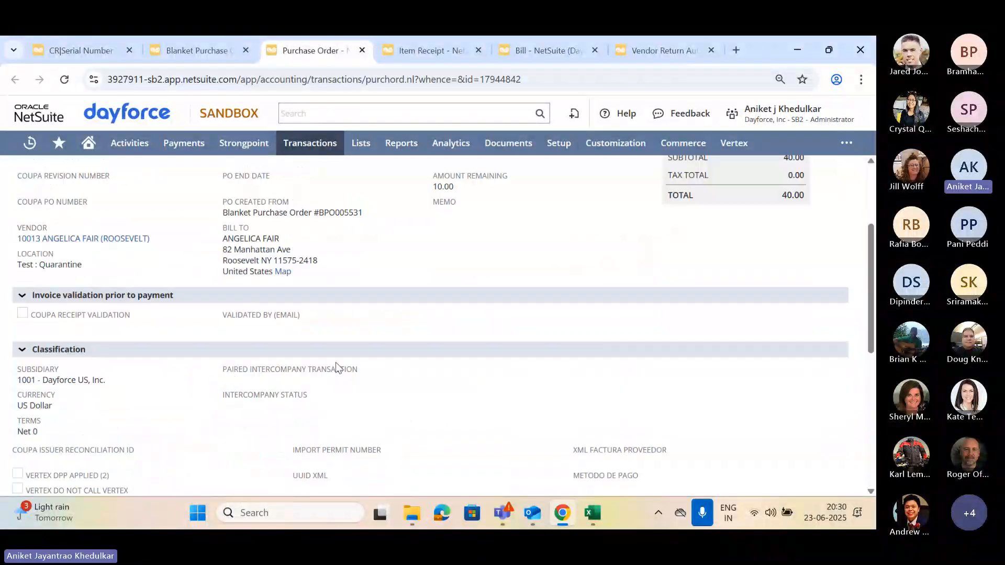
click(259, 375)
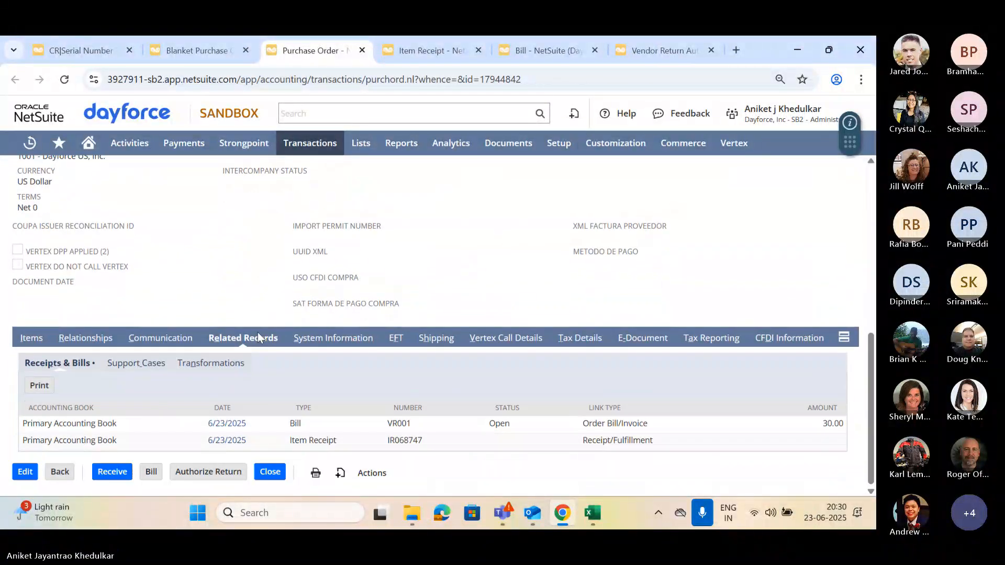
scroll(261, 338, up, 2)
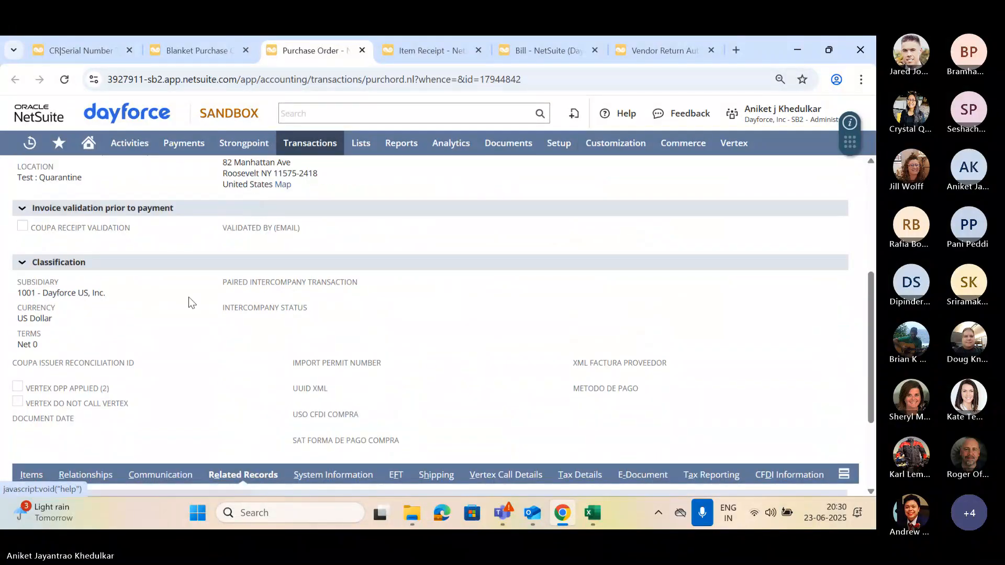
scroll(190, 298, down, 1)
scroll(191, 298, down, 1)
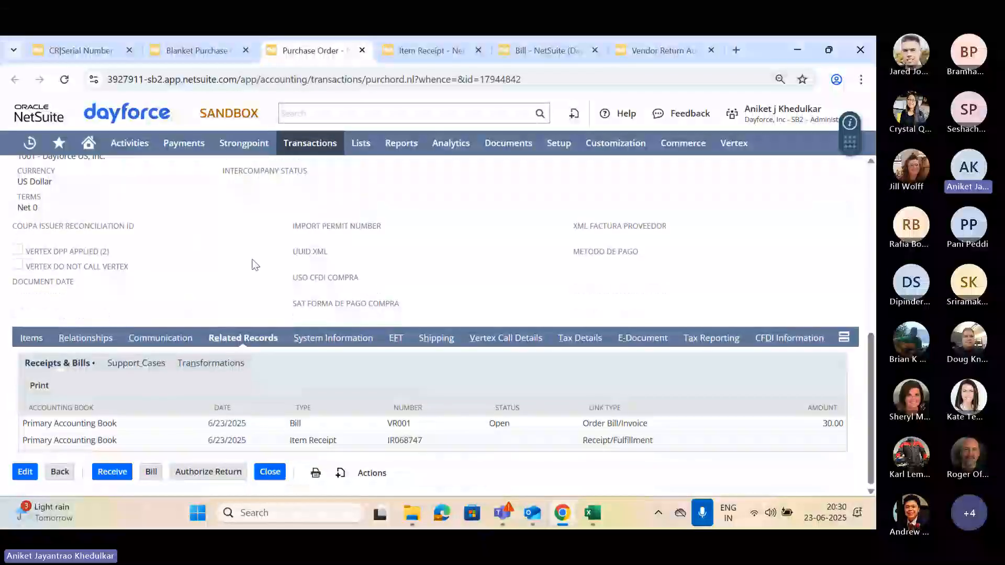
- Review the returned clock item line on the approved vendor return authorization
click(658, 50)
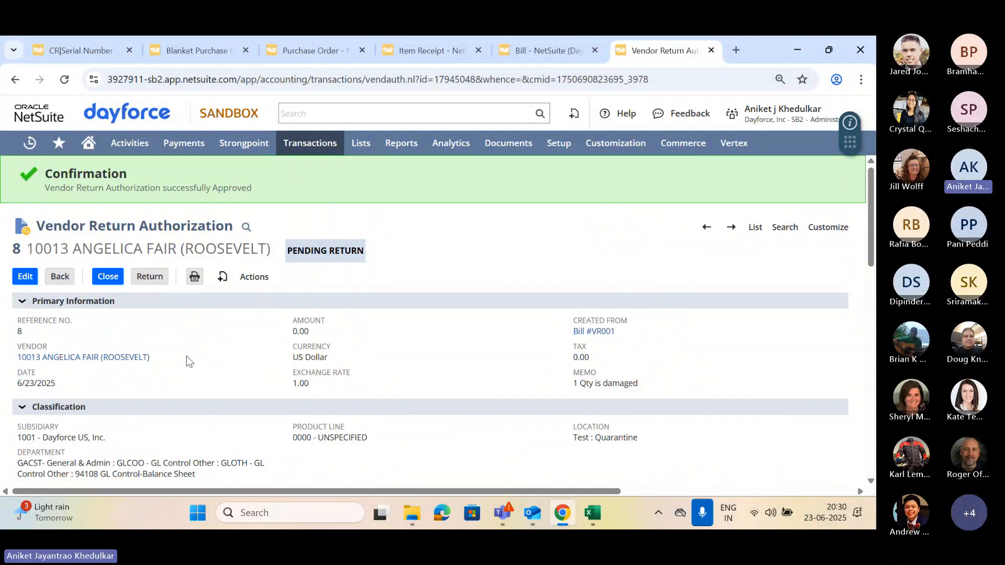
scroll(187, 361, down, 10)
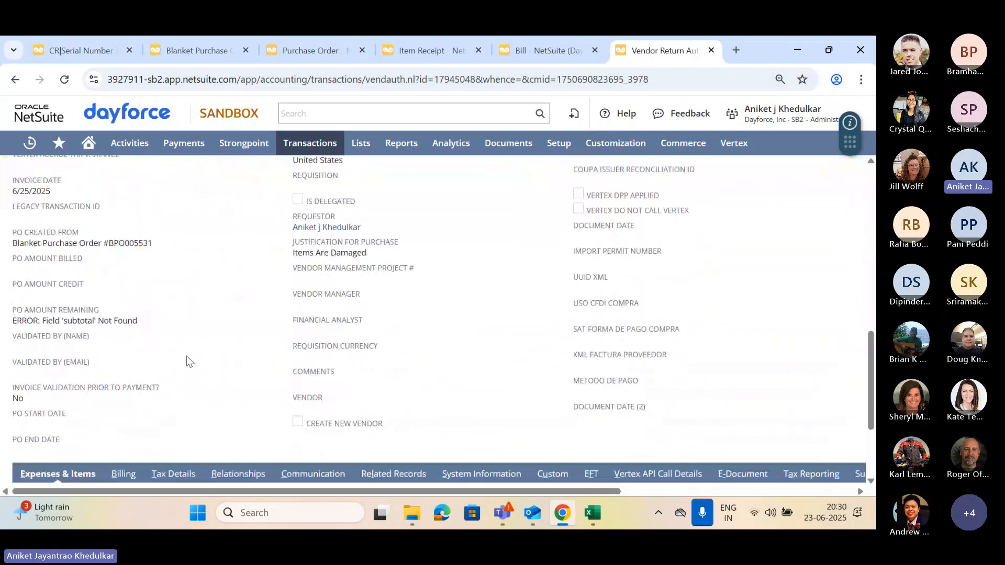
click(116, 352)
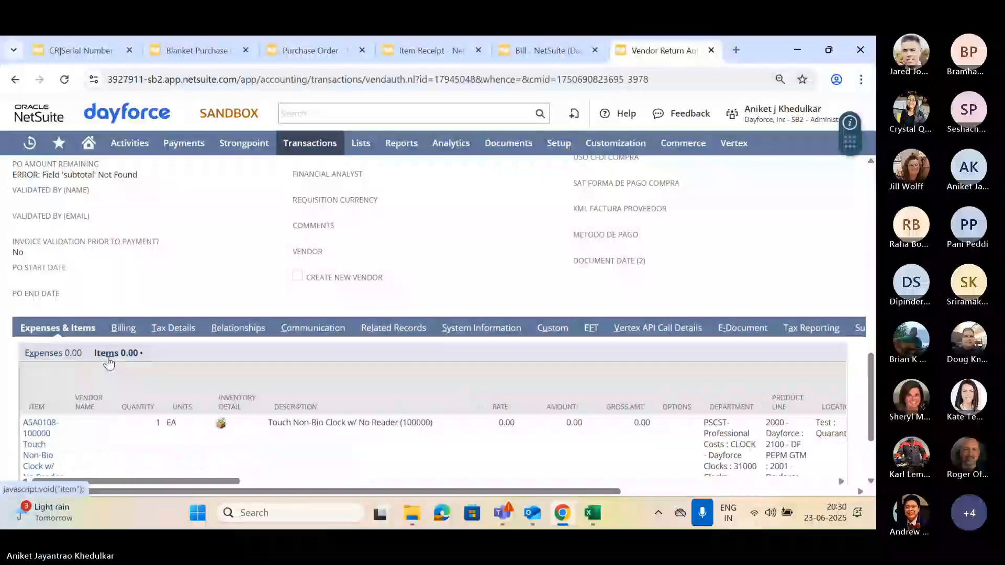
scroll(151, 405, down, 2)
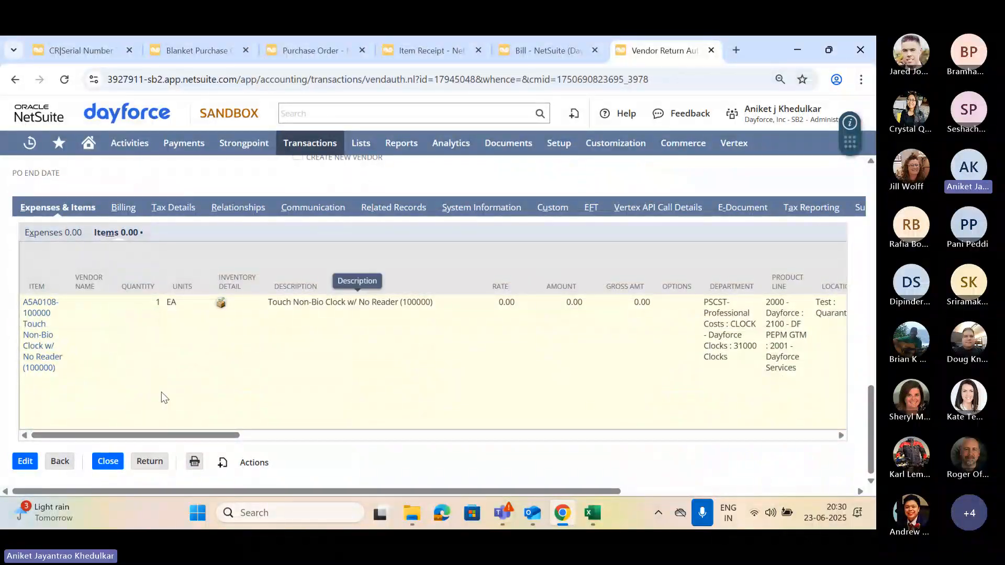
scroll(161, 392, up, 3)
scroll(162, 392, up, 10)
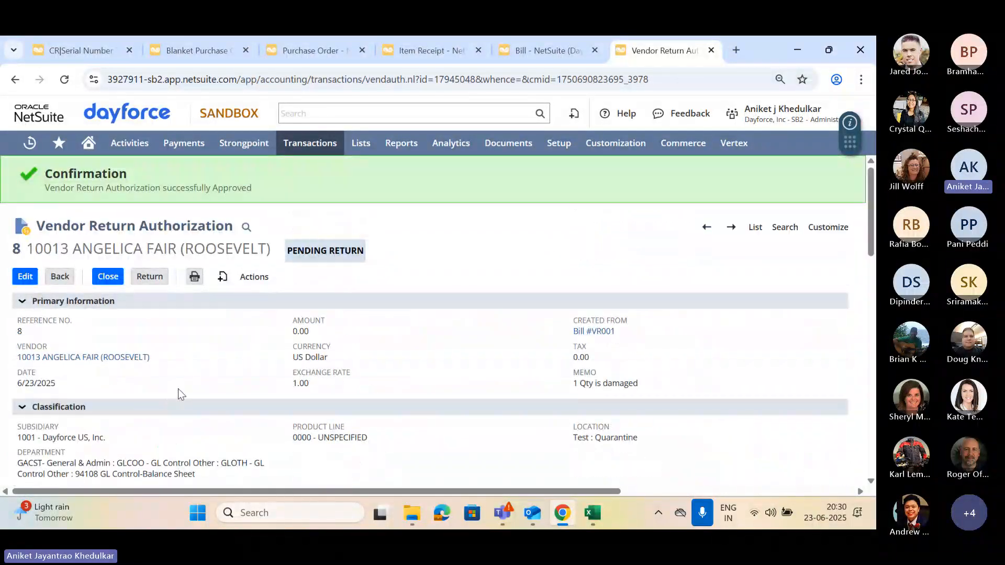
- Start the return's item fulfillment from the vendor return authorization and set its memo to "Damaged Clocked"
click(150, 276)
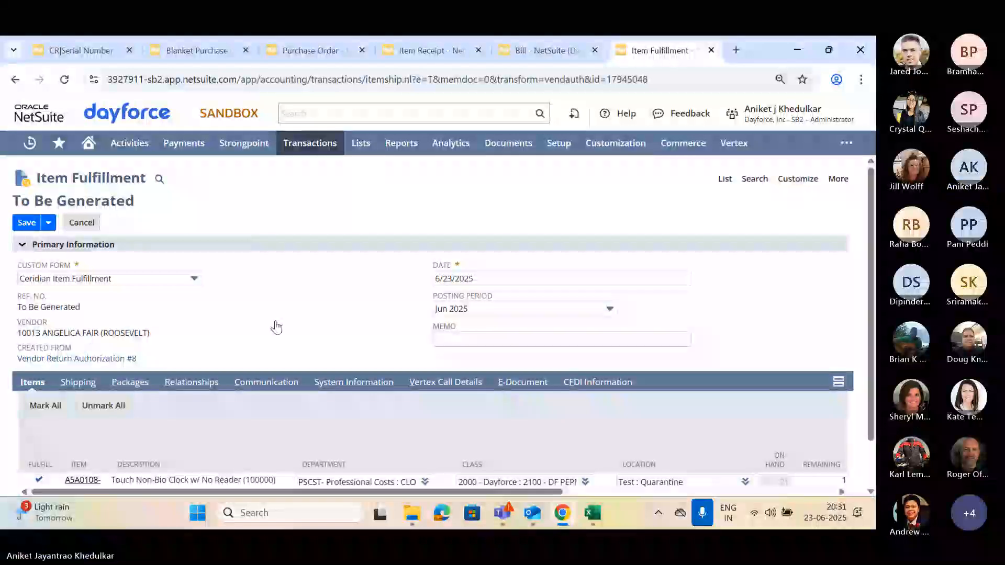
scroll(607, 286, down, 1)
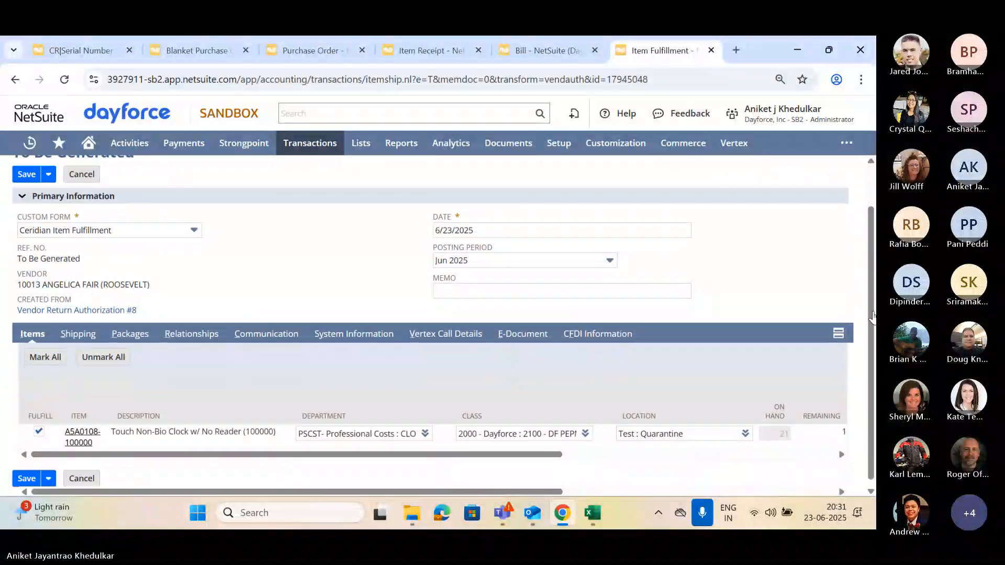
click(611, 290)
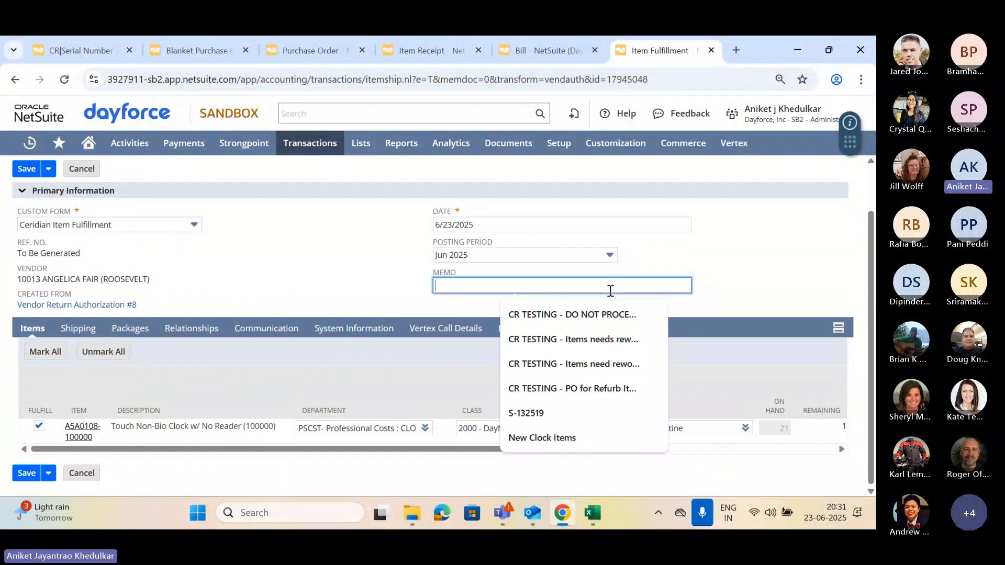
text(Damaged C)
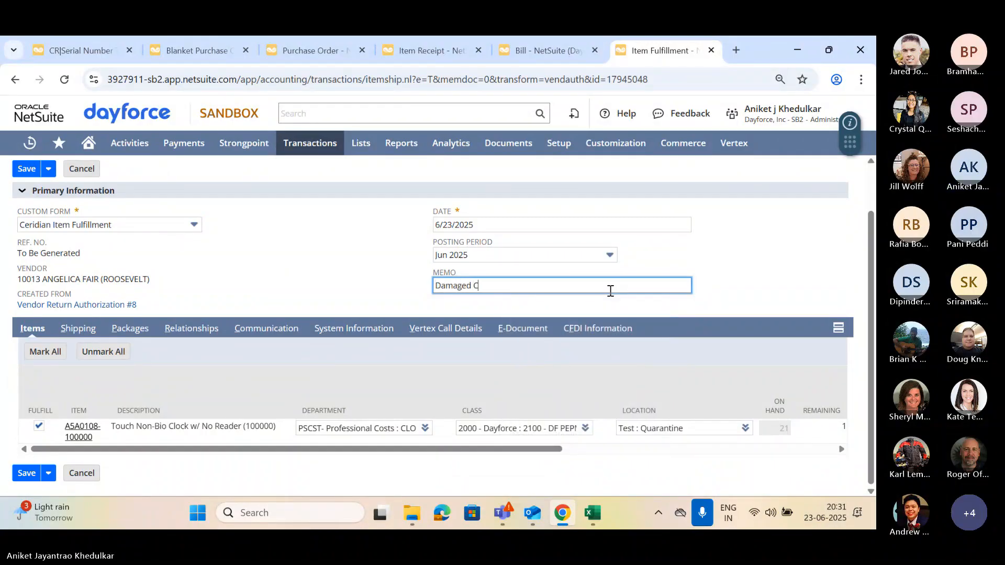
text(locked)
click(379, 260)
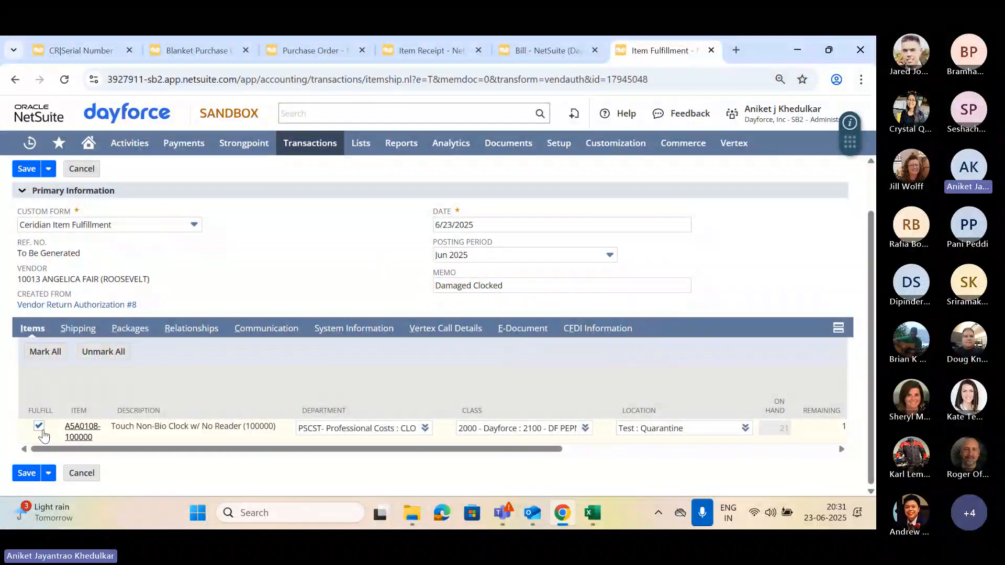
- Accept serial number SRR3003 in the clock line's inventory detail and save the item fulfillment
drag(233, 450, 396, 453)
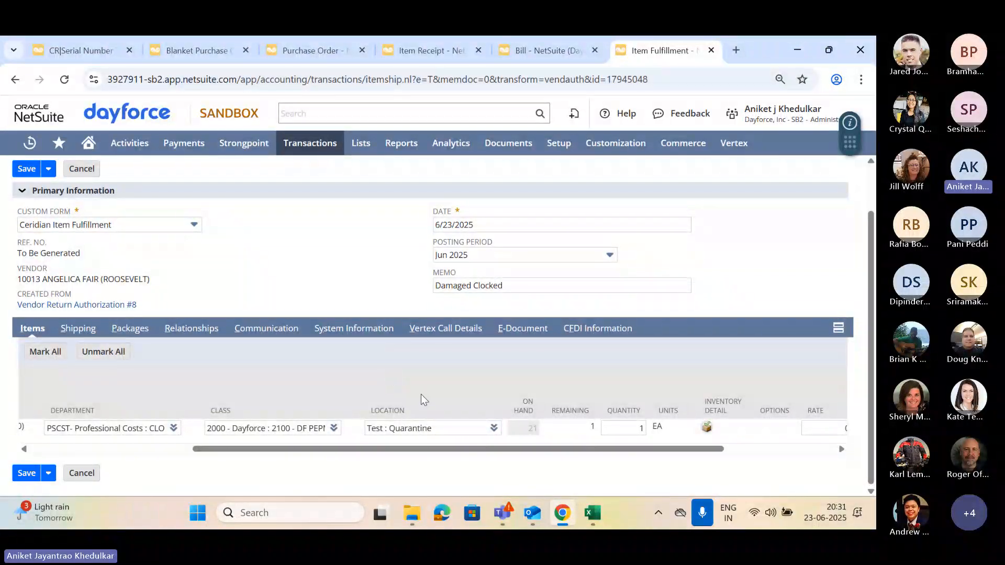
drag(449, 448, 531, 462)
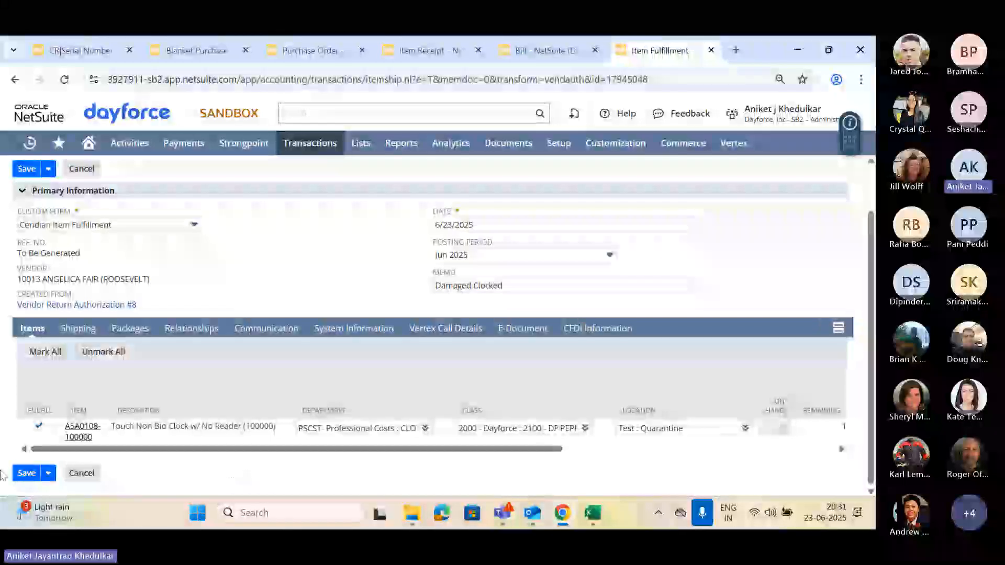
drag(474, 449, 655, 449)
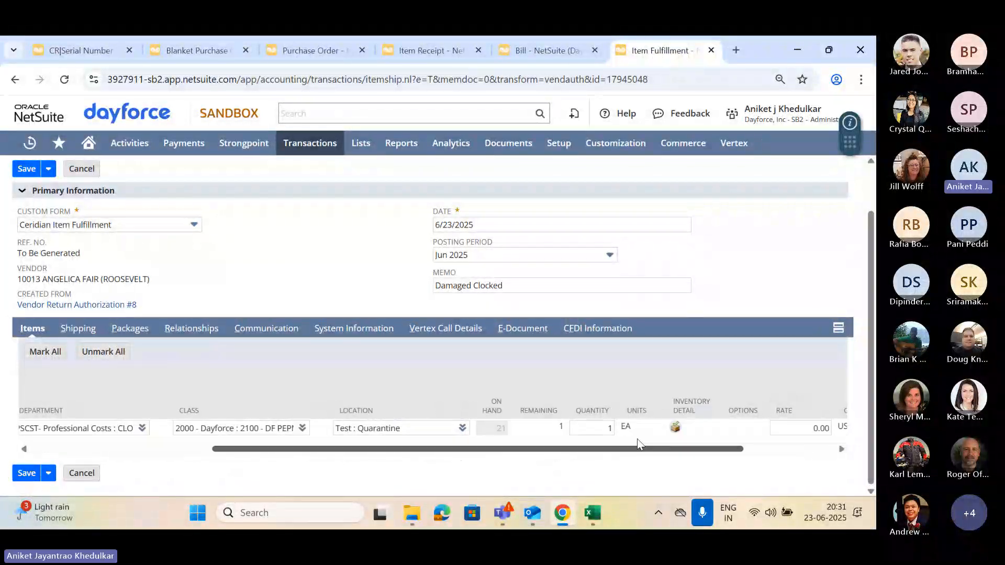
click(676, 428)
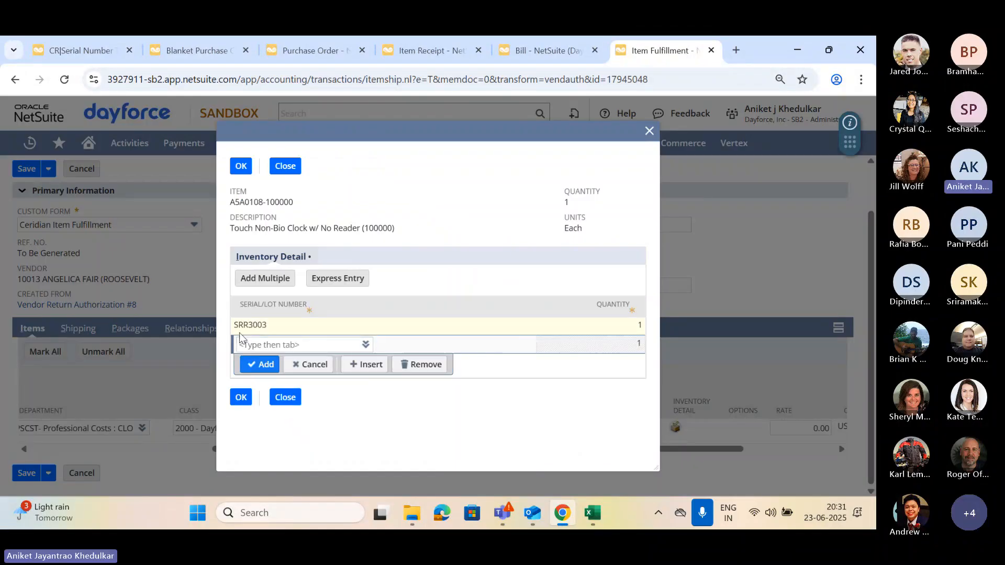
click(242, 397)
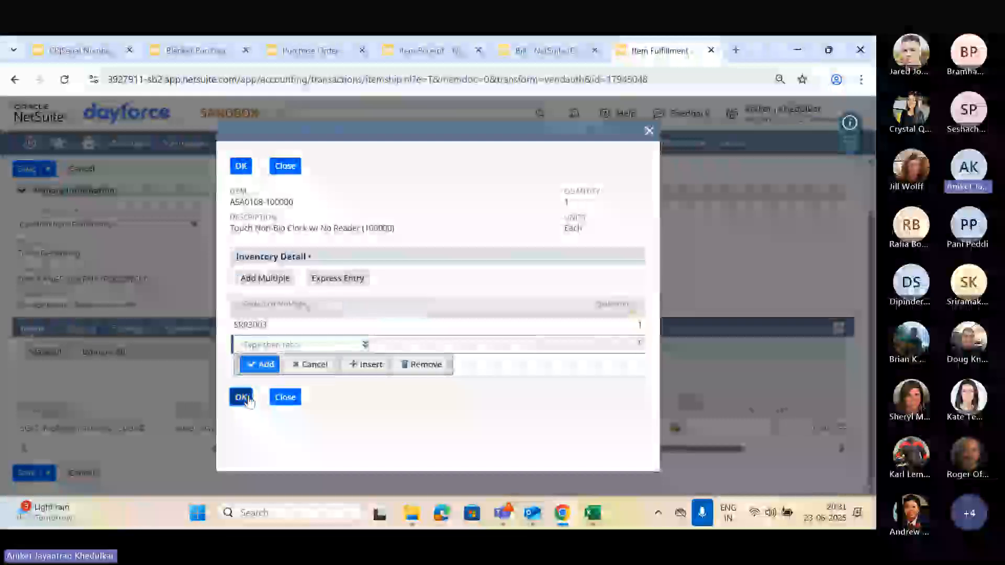
click(28, 473)
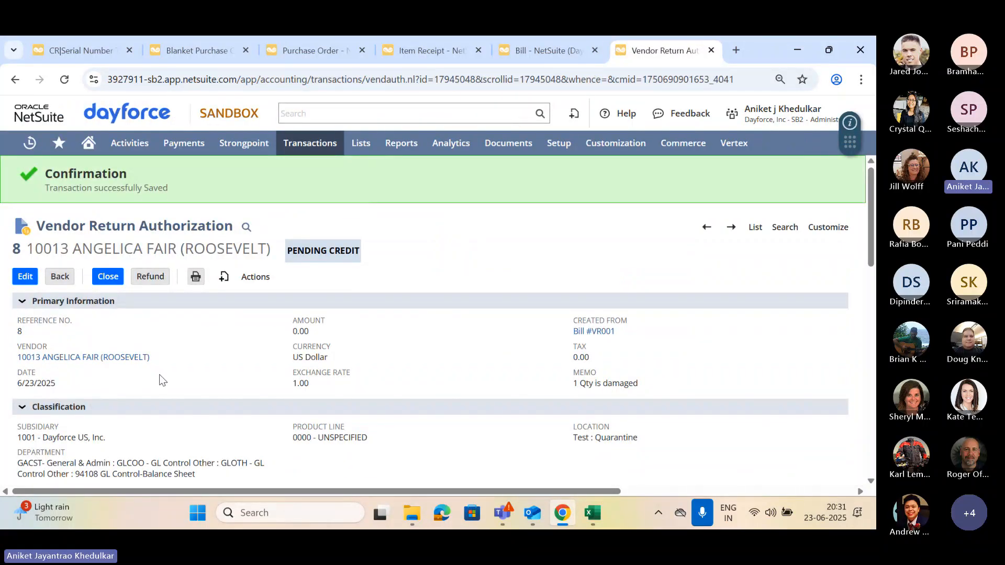
scroll(359, 253, down, 2)
scroll(68, 234, up, 2)
scroll(178, 340, down, 1)
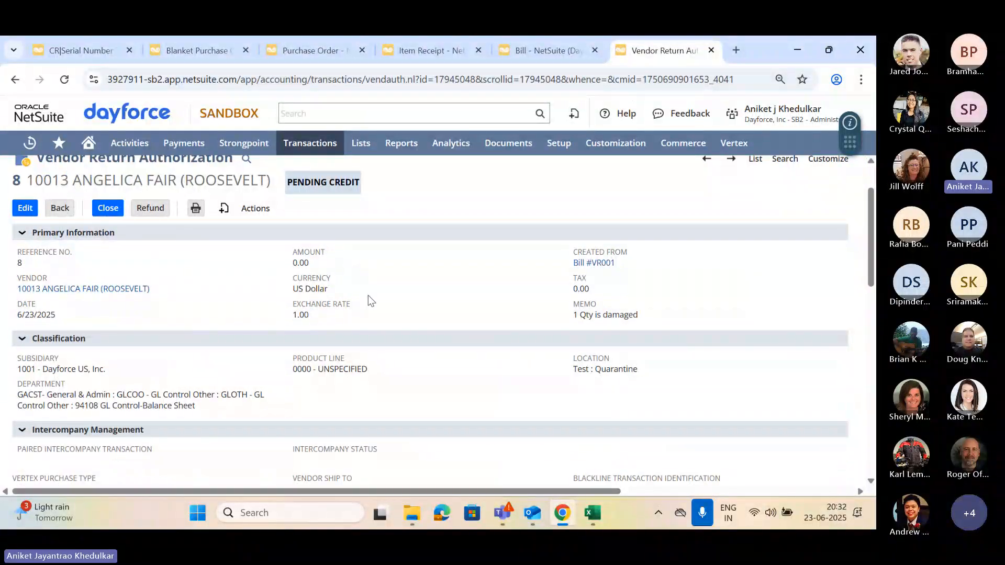
- Review the fulfilled vendor return authorization's status, primary information and classification details
scroll(439, 286, up, 1)
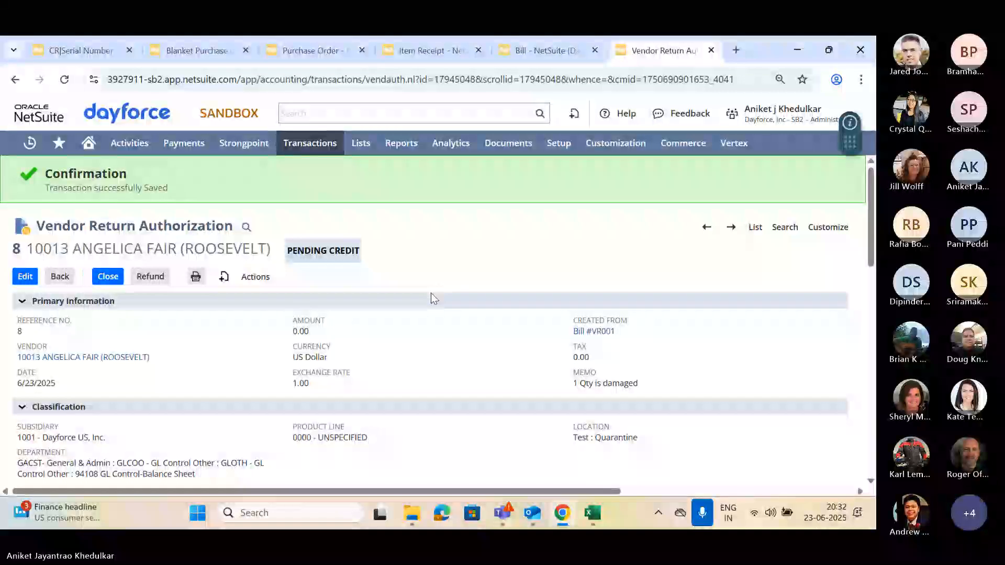
scroll(431, 294, down, 1)
scroll(431, 299, down, 2)
scroll(432, 298, up, 2)
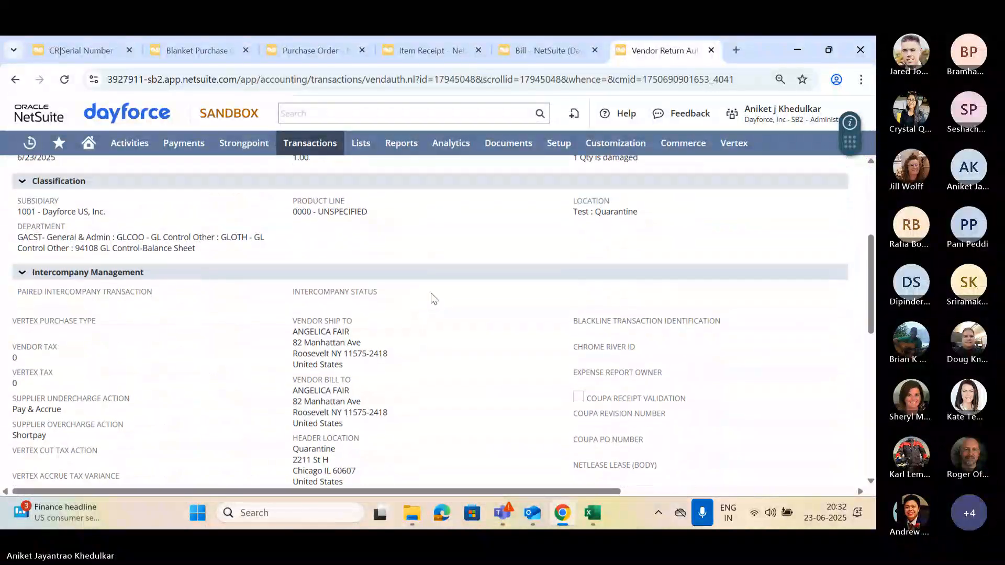
- Reload the purchase order to check its status and close the item receipt, bill and vendor return authorization tabs
click(316, 57)
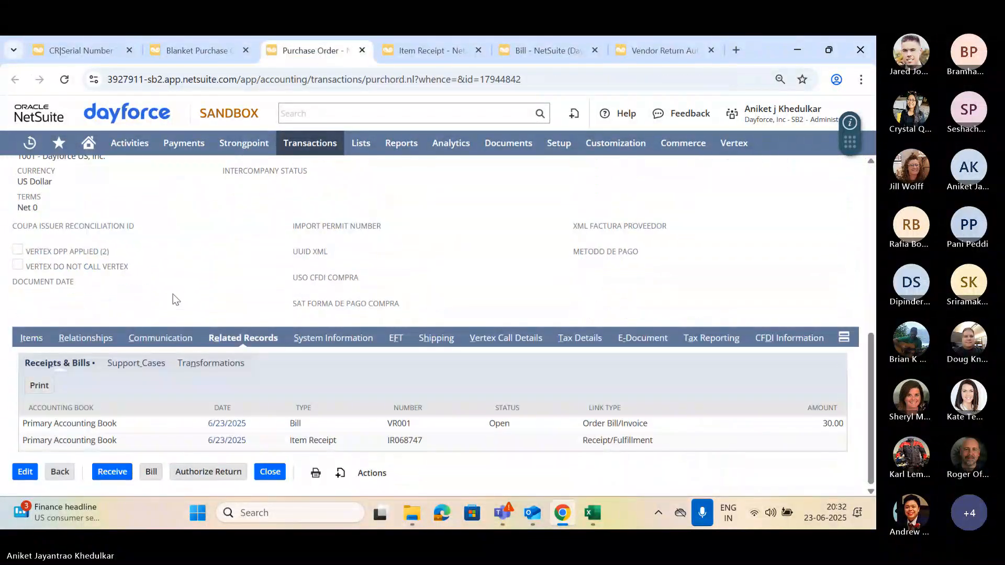
scroll(184, 305, up, 6)
click(64, 79)
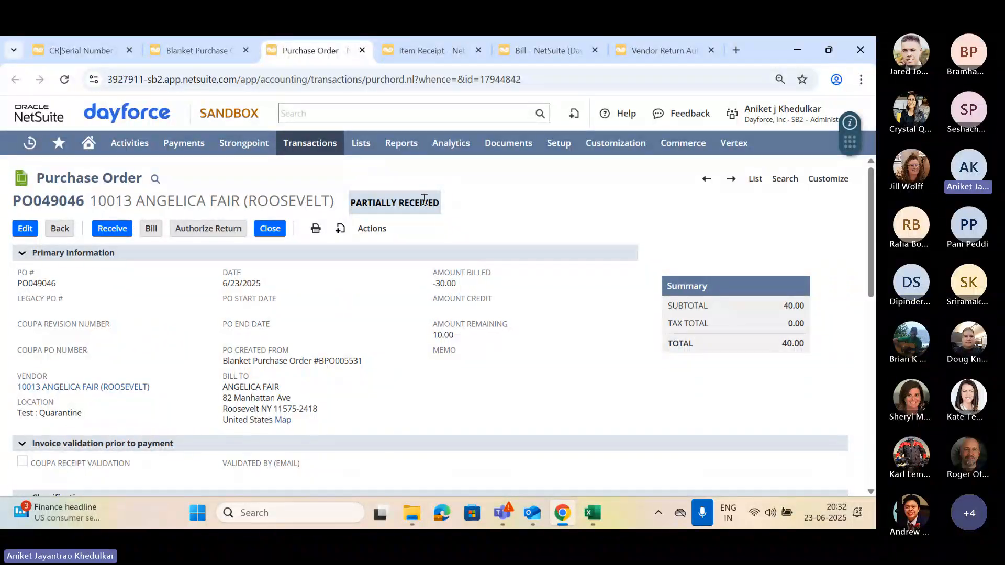
click(481, 54)
click(480, 53)
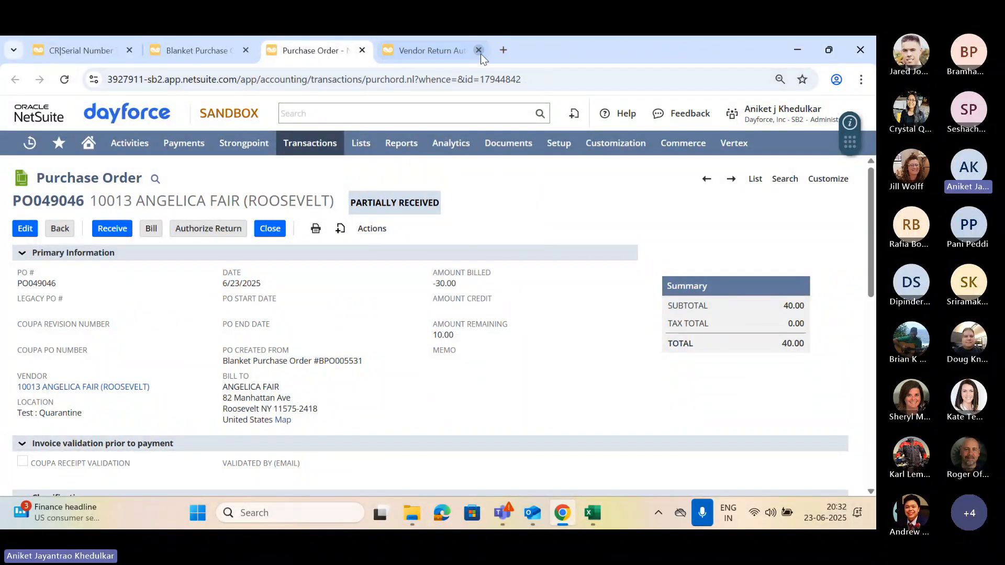
click(479, 50)
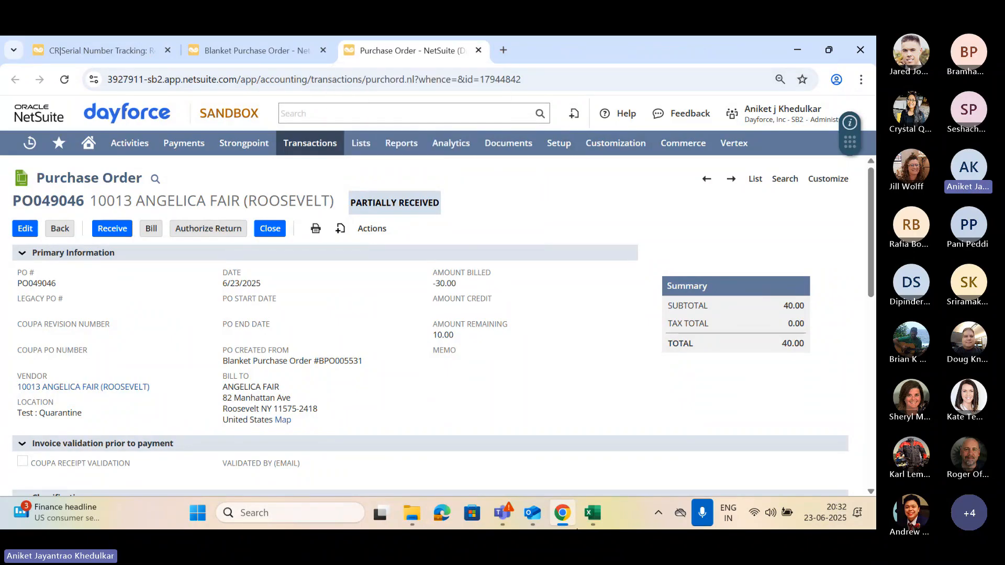
- Look up the purchase order number from the Excel Testing Data sheet in NetSuite and open that order
click(594, 520)
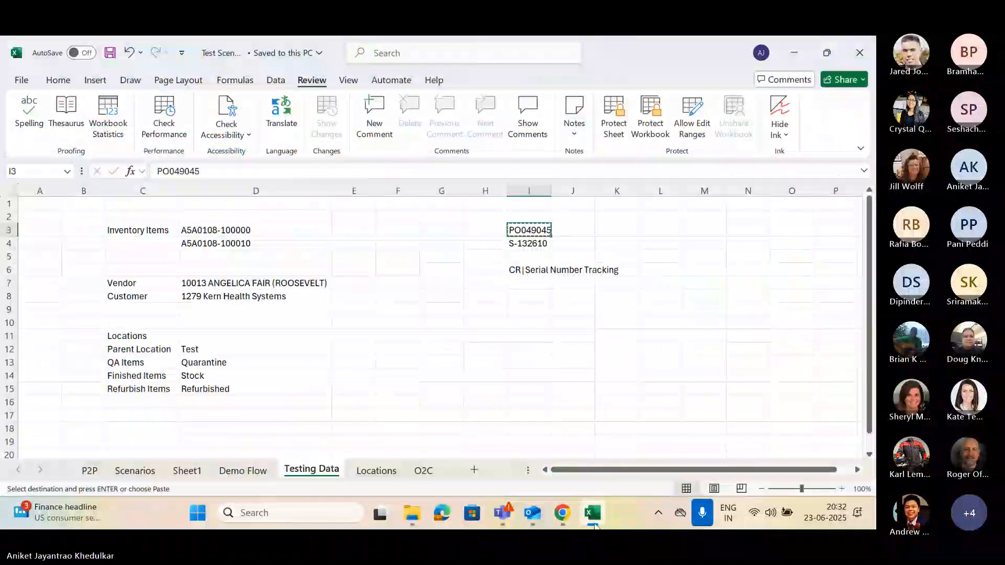
click(562, 514)
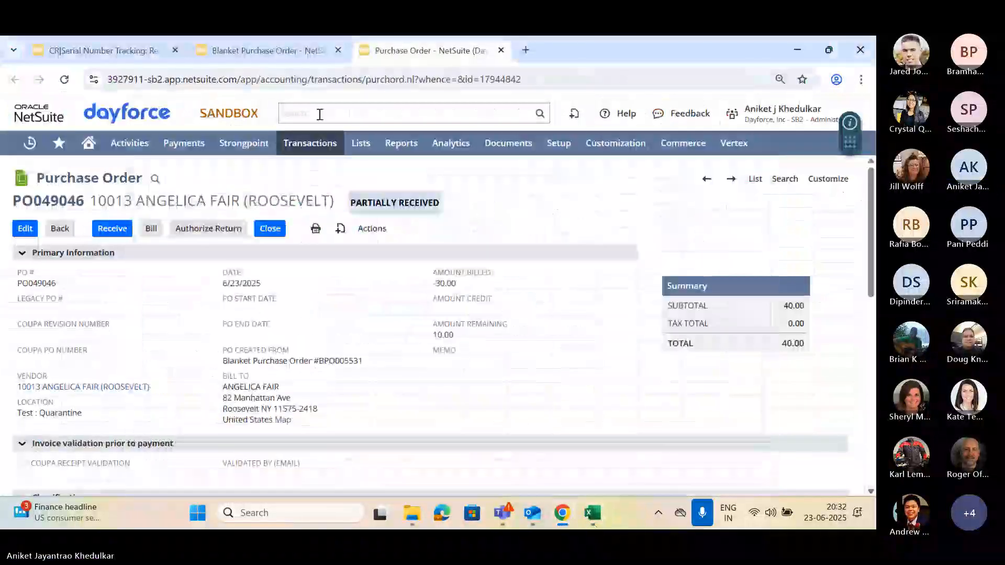
click(319, 114)
text(PO049045)
click(365, 155)
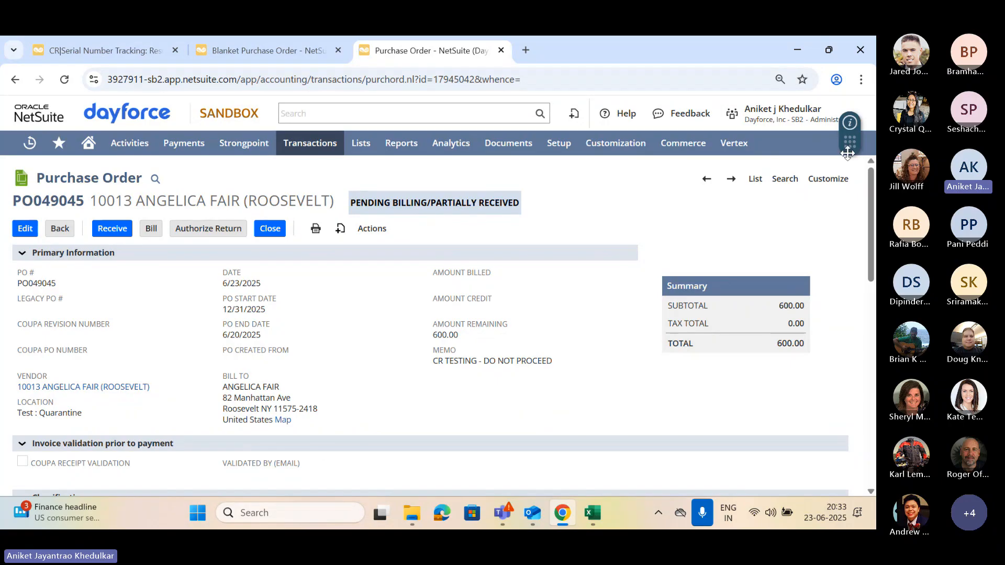
- Review the ordered, received and billed quantities of both clock lines on the purchase order
drag(848, 144, 843, 238)
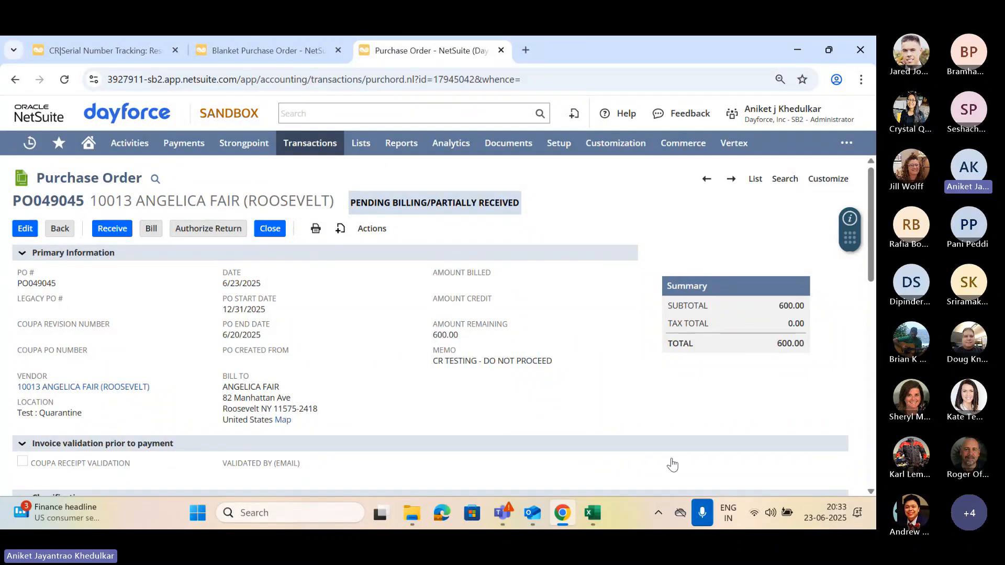
scroll(368, 413, down, 10)
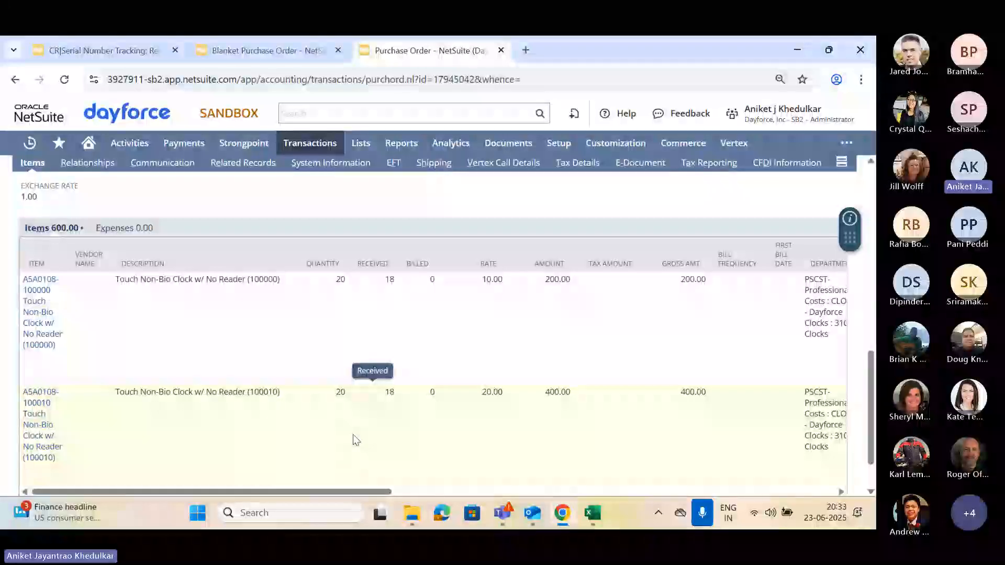
scroll(353, 435, up, 10)
scroll(353, 434, up, 4)
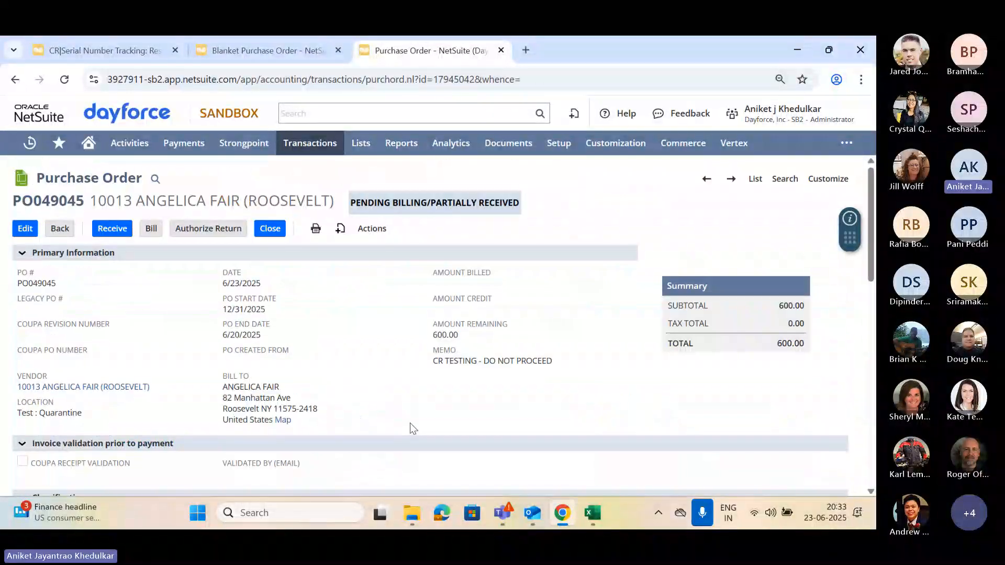
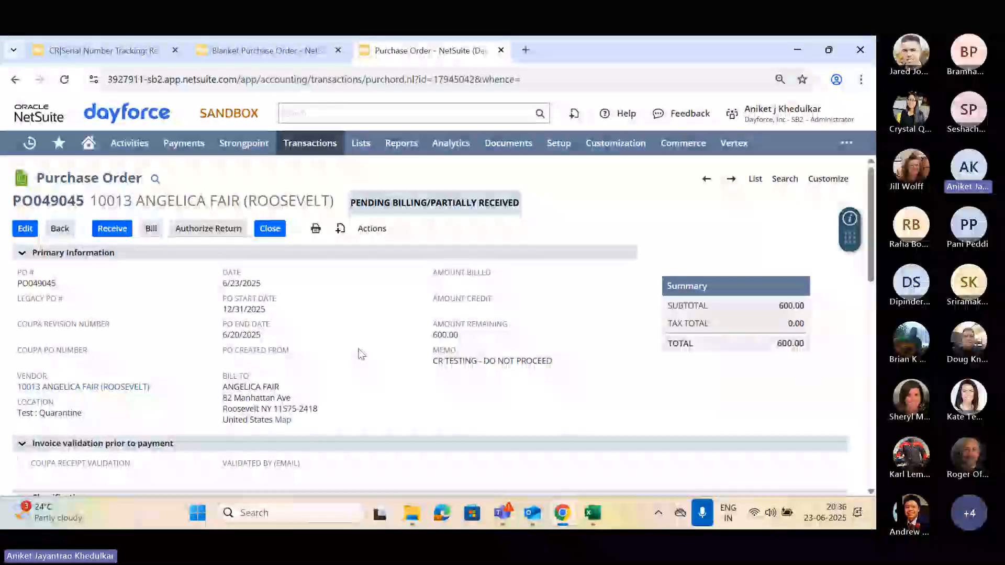
scroll(359, 355, down, 10)
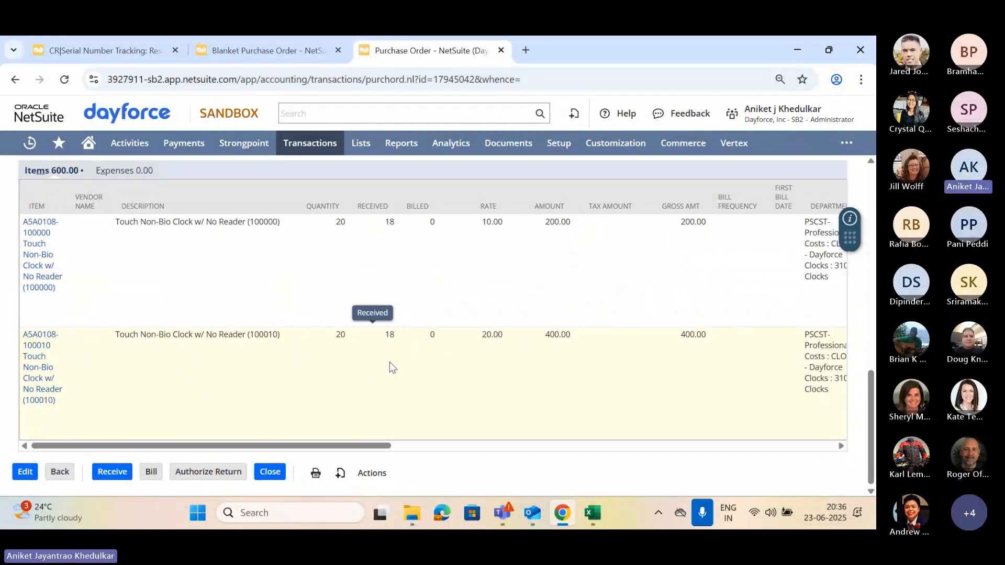
scroll(389, 362, up, 10)
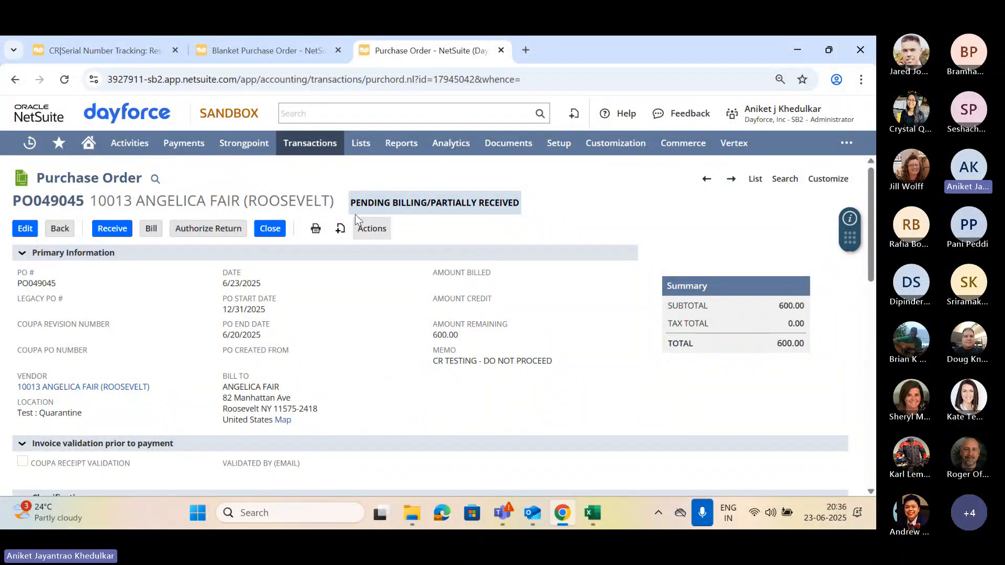
- Open a new Inventory Transfer form in a separate browser tab and dismiss the warehouse operations banner
mouse_move(311, 146)
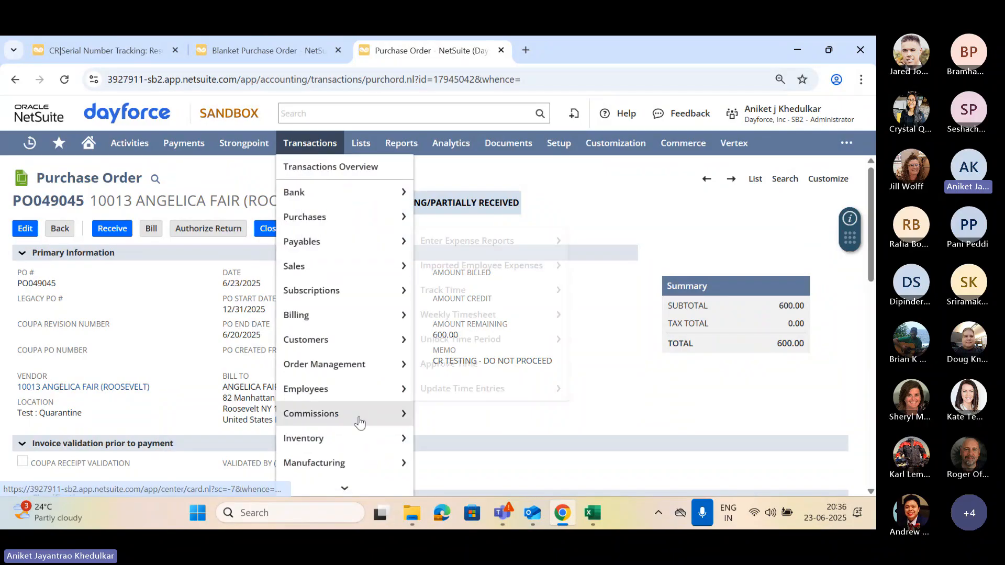
mouse_move(364, 438)
mouse_move(505, 427)
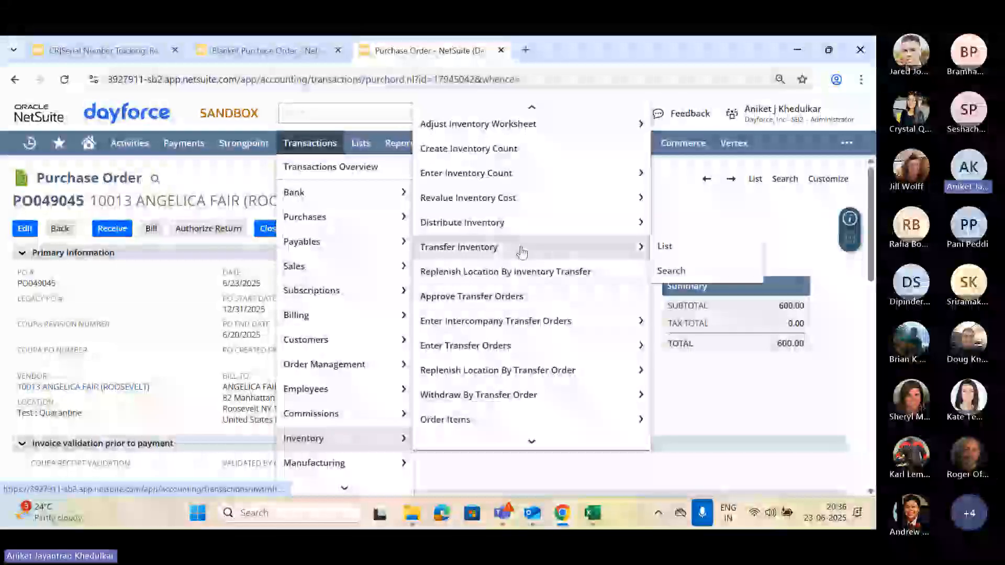
middle_click(522, 252)
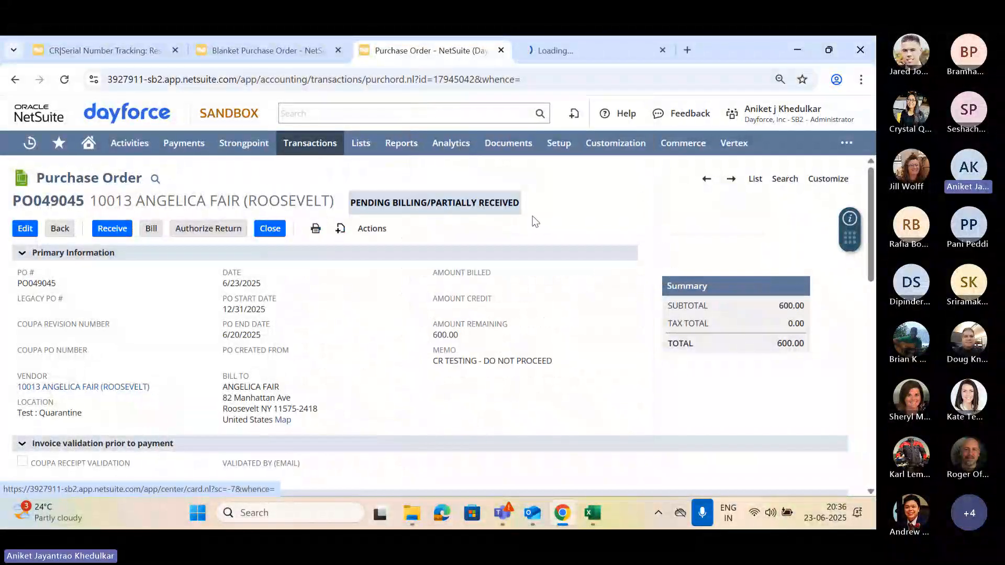
click(555, 51)
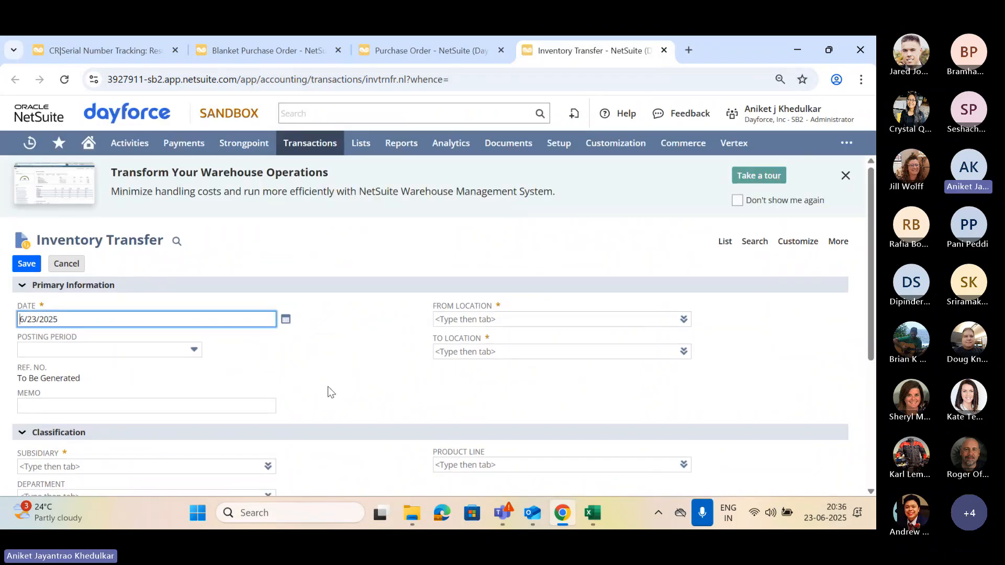
click(845, 175)
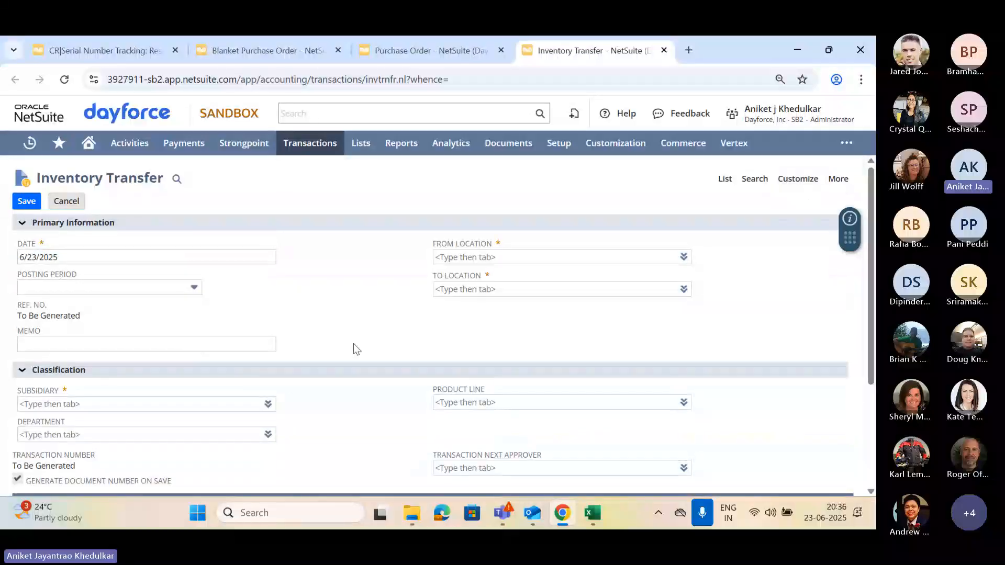
- Set the inventory transfer's subsidiary to 1000 - Dayforce, Inc. : 1001 - Dayforce US, Inc
click(264, 407)
click(260, 421)
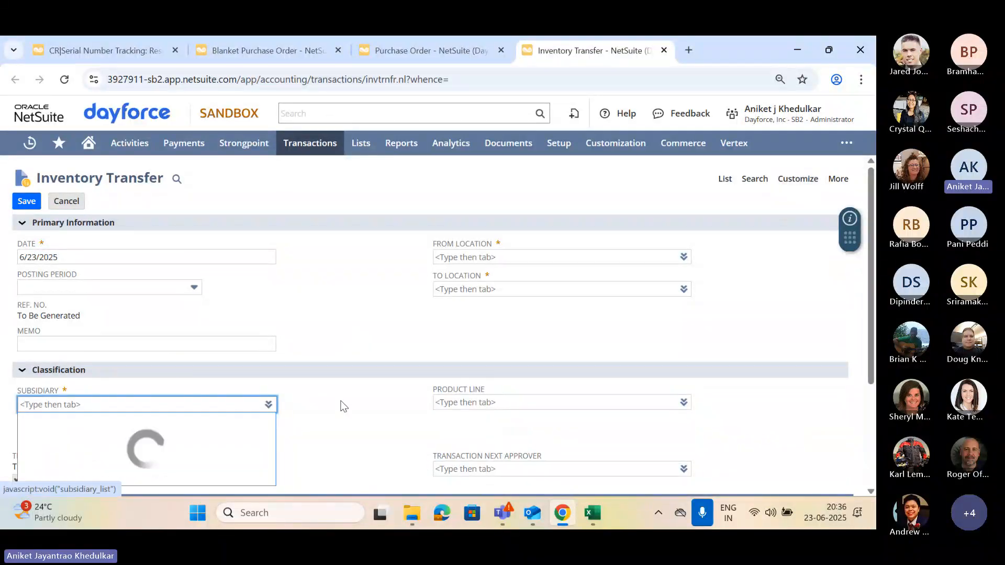
click(149, 199)
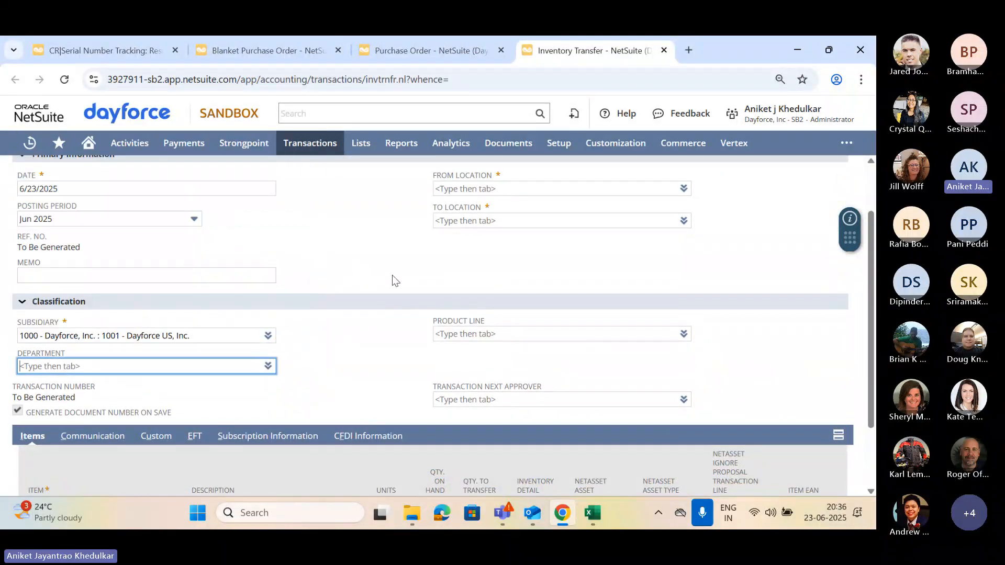
scroll(391, 275, up, 2)
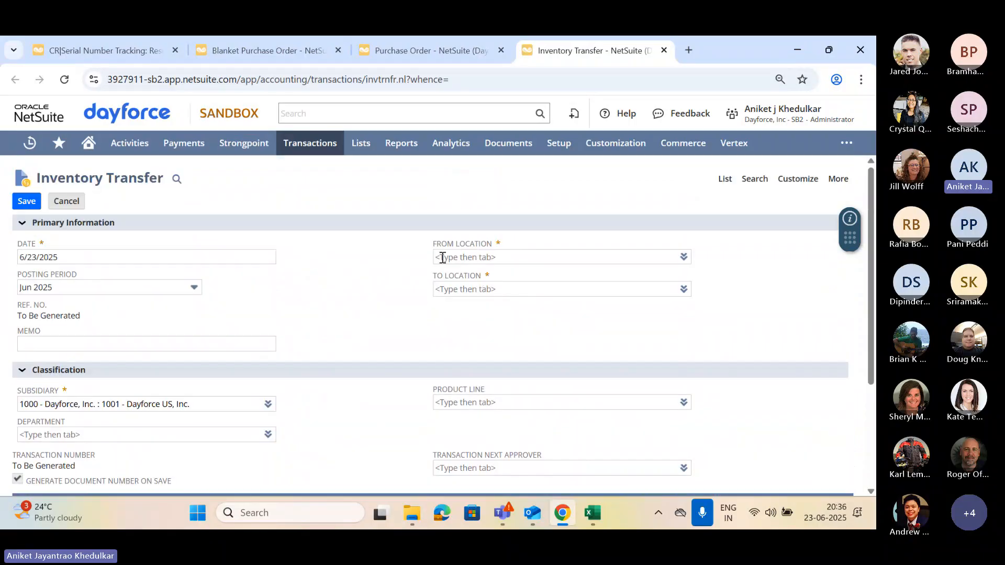
- Set the transfer's source location to Test : Quarantine and its destination location to Test : Stock
click(684, 257)
click(676, 273)
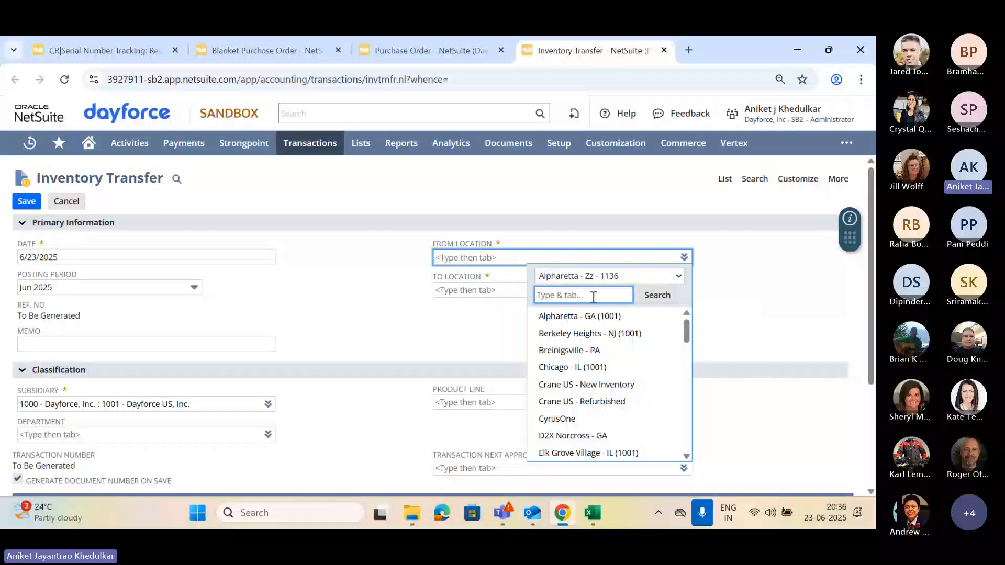
scroll(599, 383, down, 5)
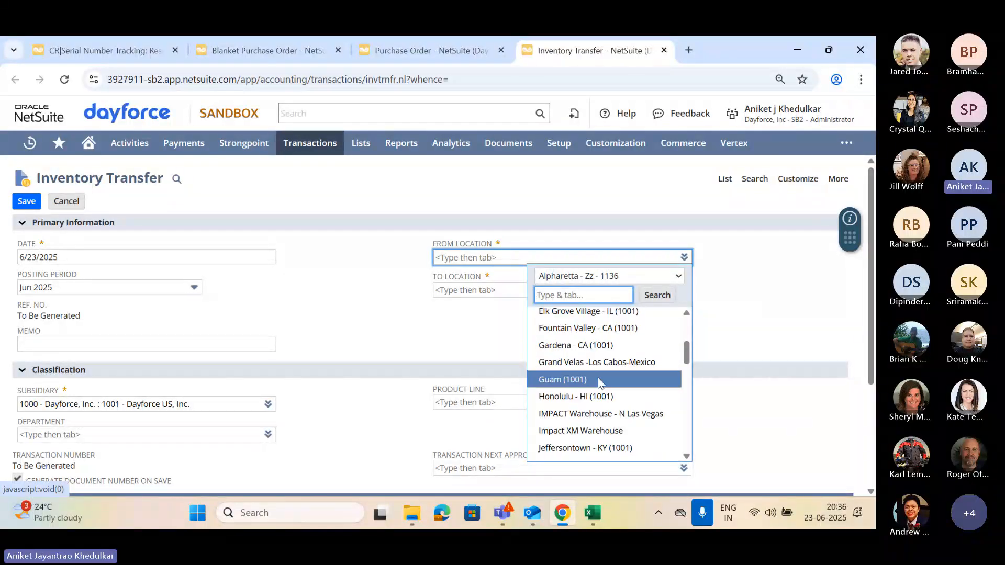
scroll(599, 385, down, 5)
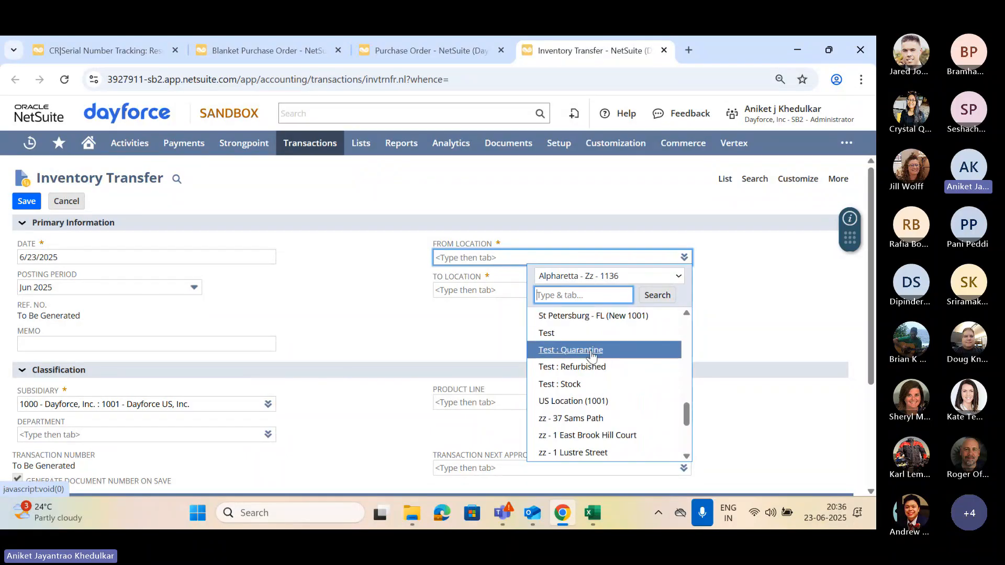
click(601, 356)
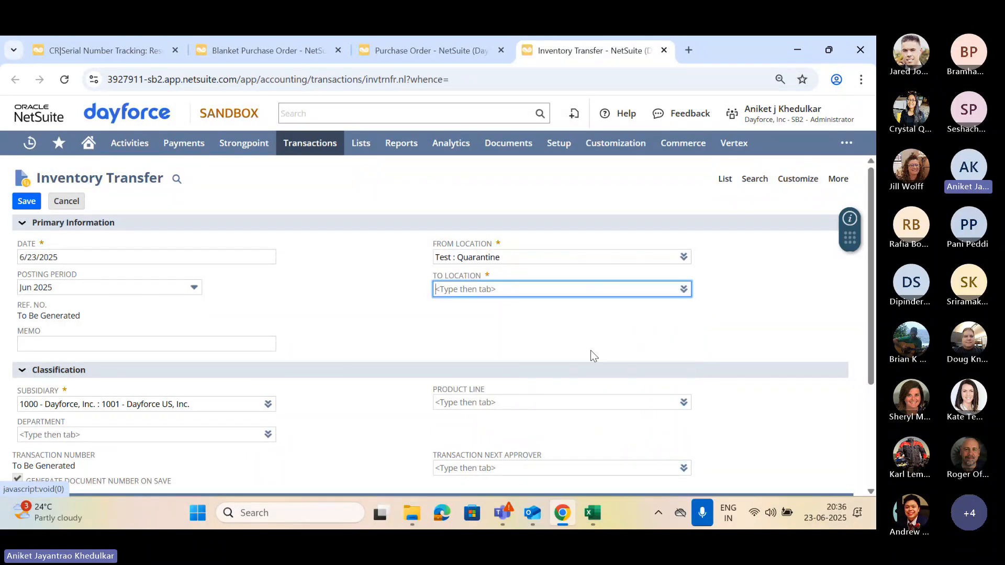
click(684, 289)
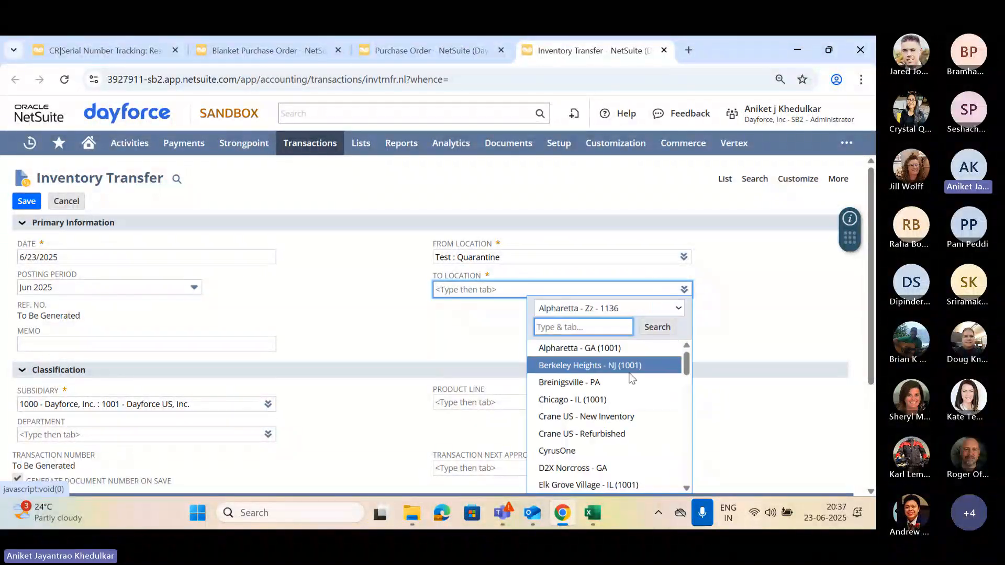
scroll(631, 383, down, 3)
scroll(633, 405, down, 7)
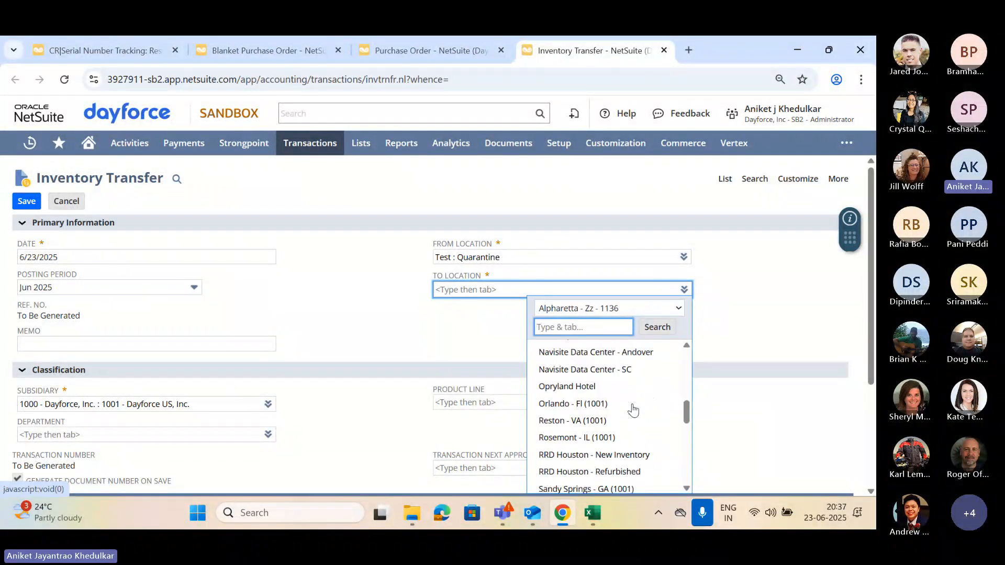
scroll(632, 410, down, 1)
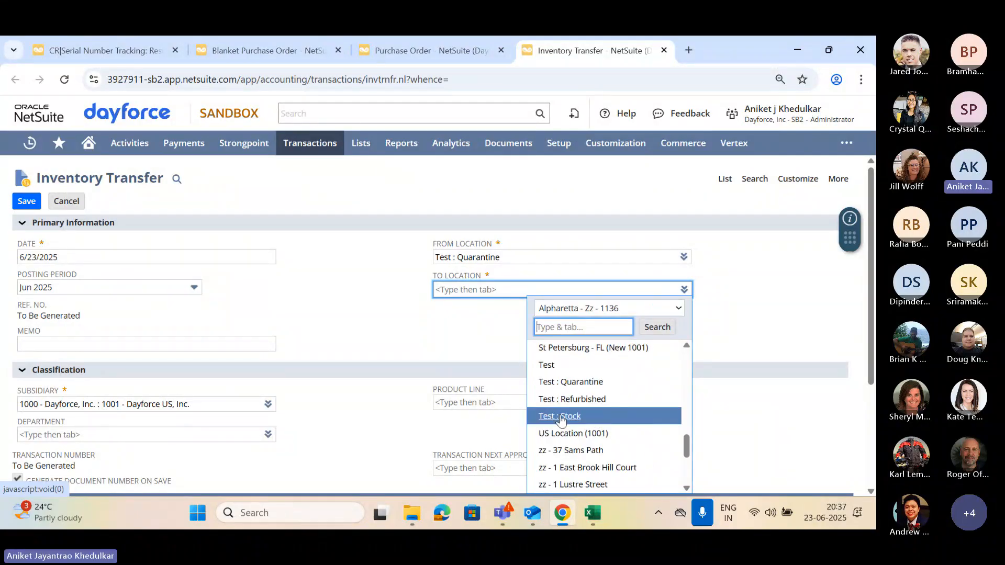
click(632, 415)
click(383, 348)
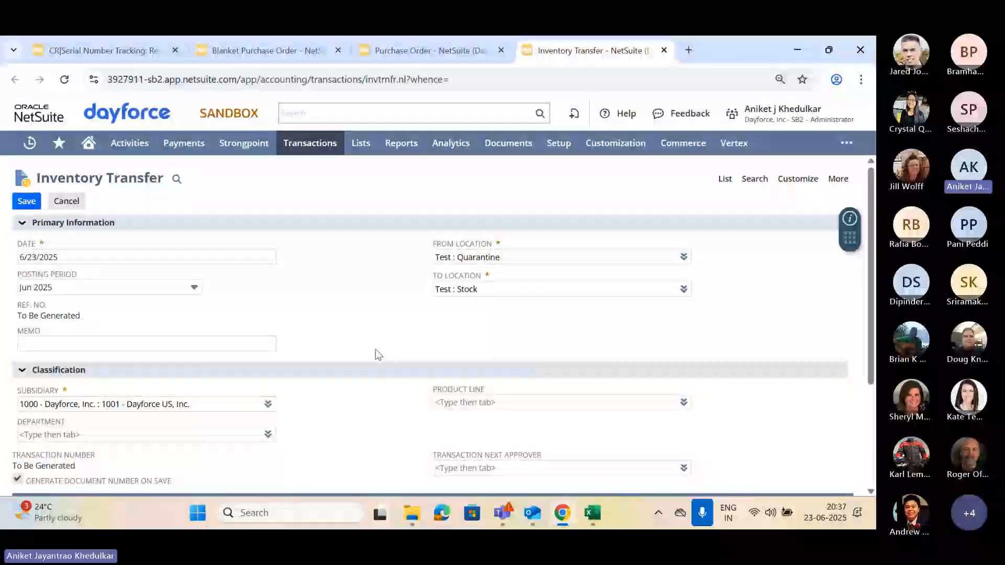
scroll(373, 356, down, 3)
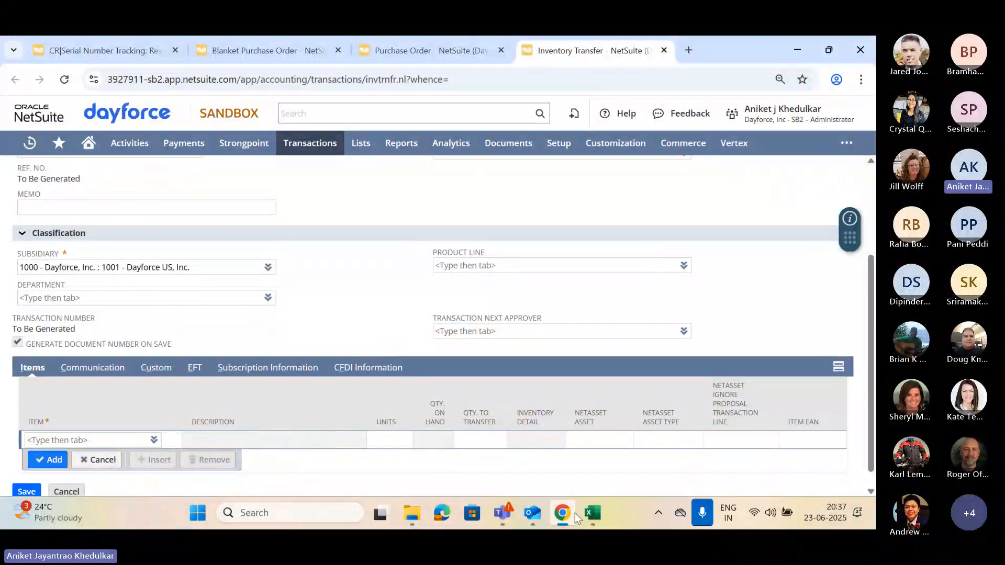
click(592, 513)
click(257, 230)
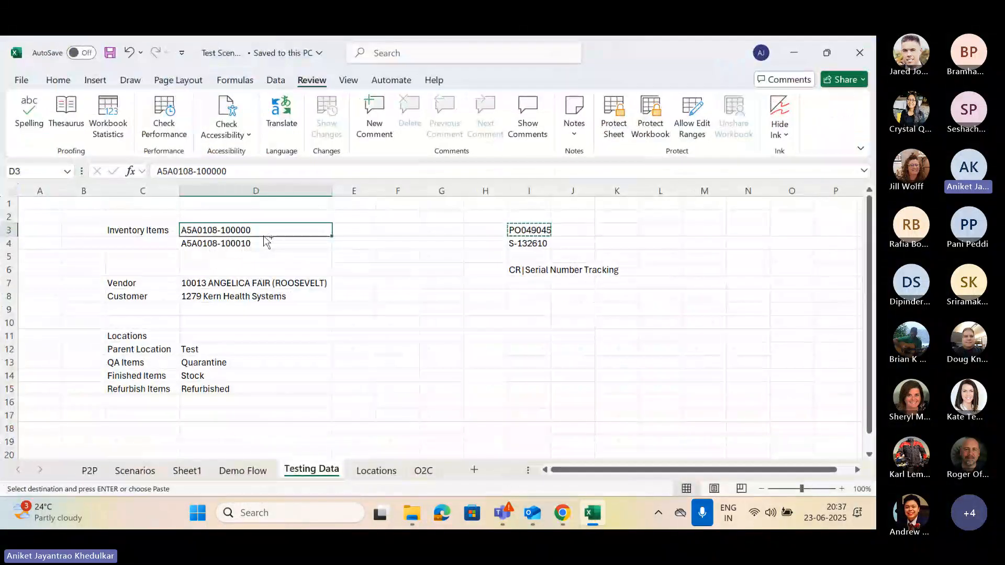
key(ctrl+c)
click(562, 513)
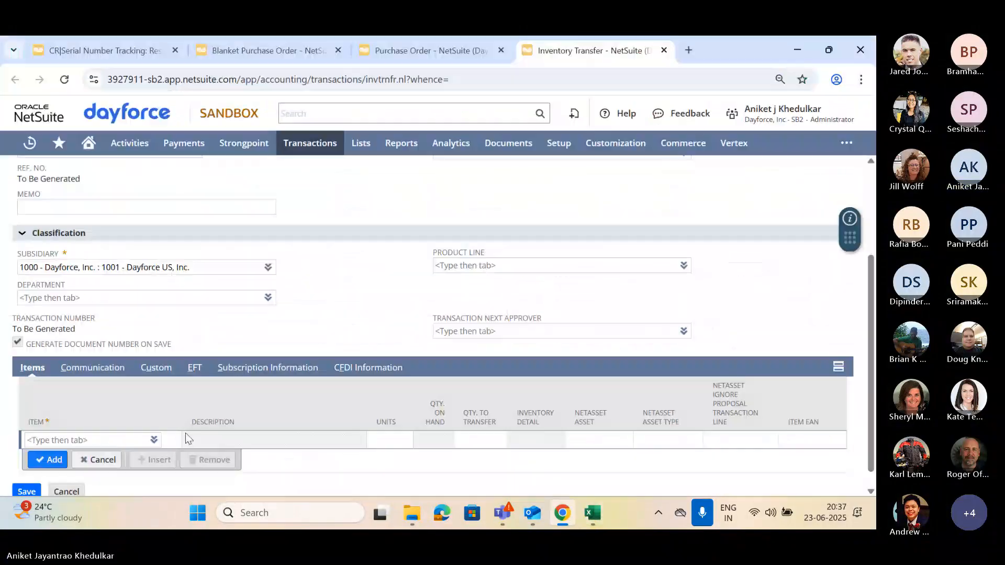
click(119, 439)
key(ctrl+v)
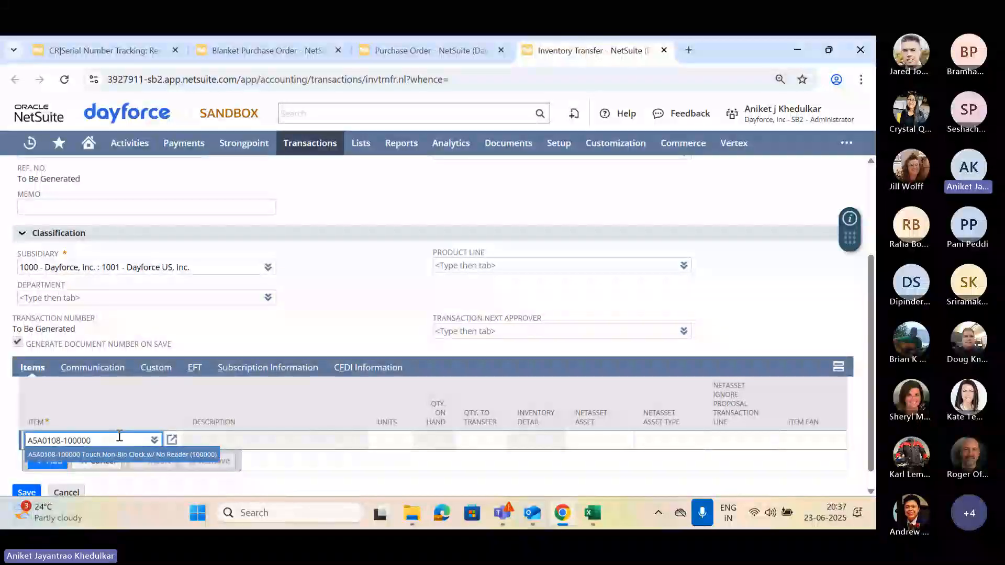
click(131, 453)
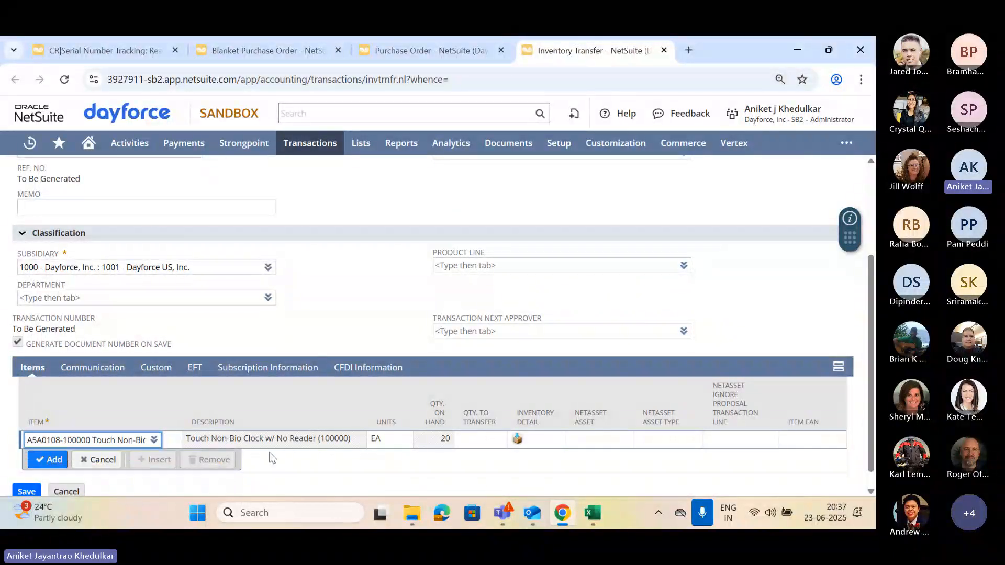
- Set the clock line's quantity to transfer to 10 and open its inventory detail
scroll(447, 418, down, 1)
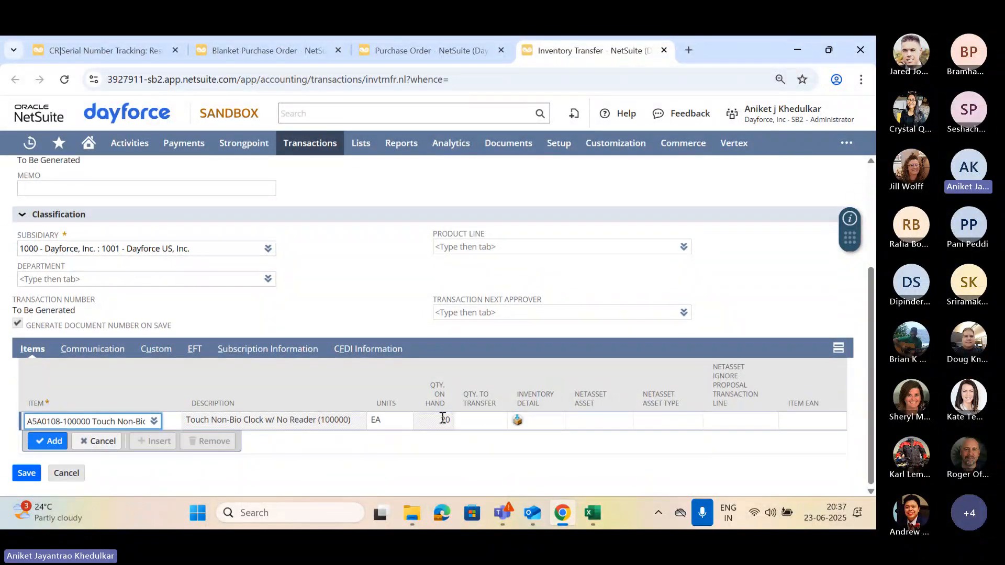
scroll(458, 405, up, 5)
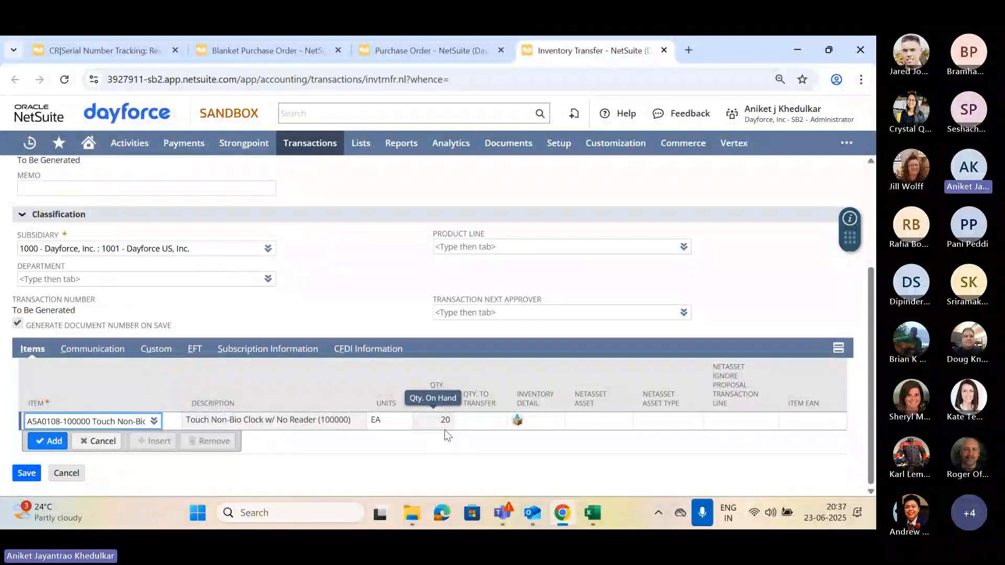
click(480, 426)
text(10)
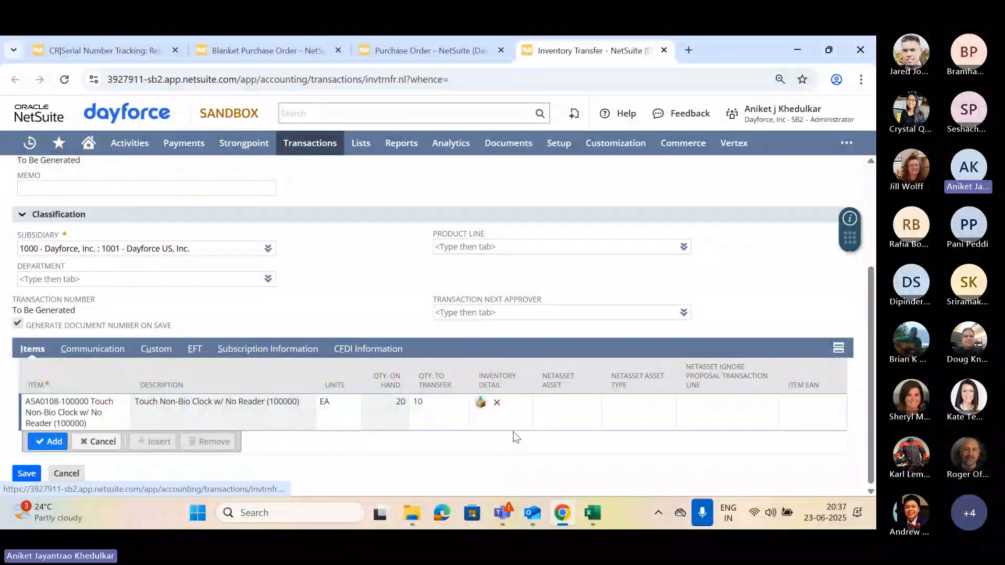
click(480, 404)
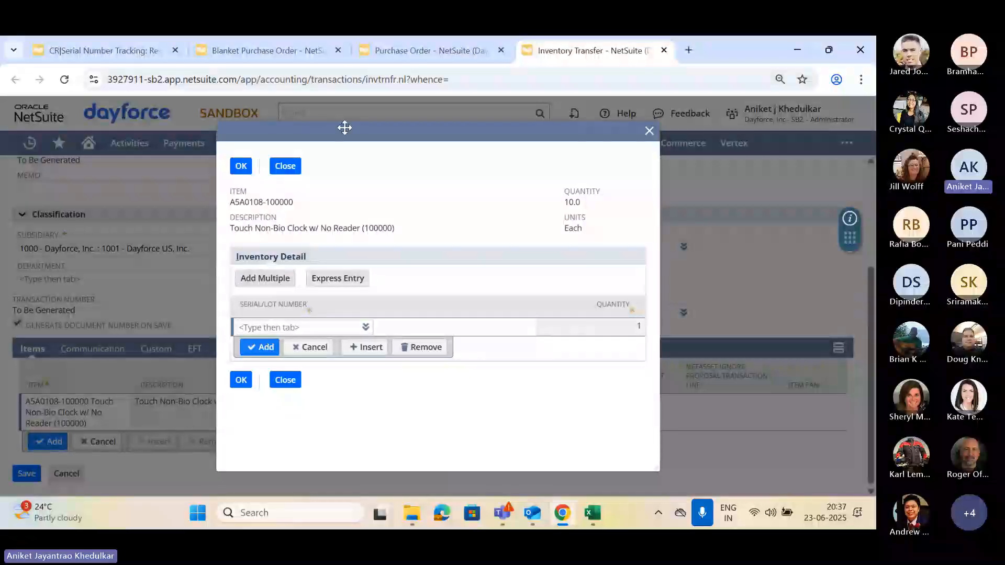
drag(343, 125, 460, 157)
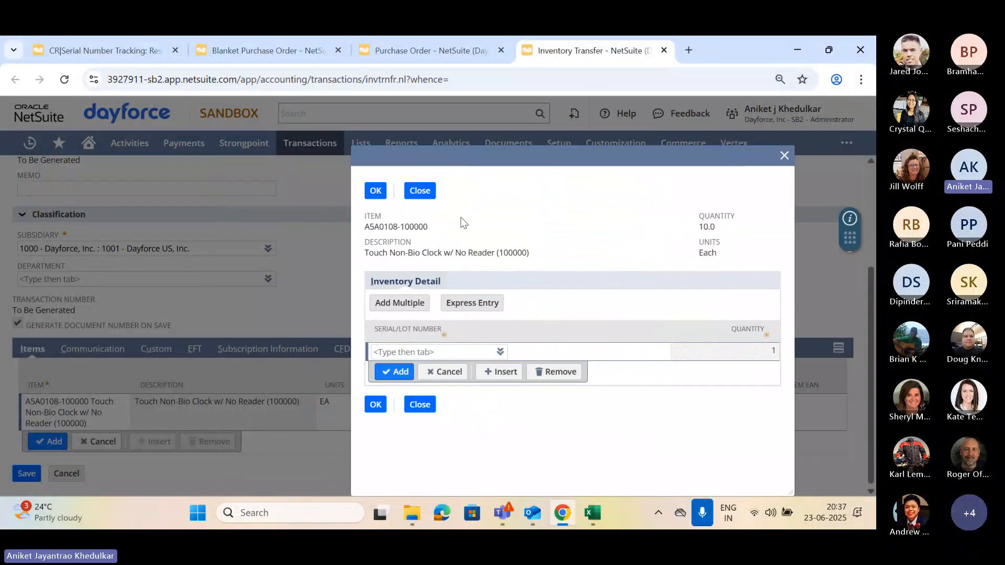
drag(461, 217, 399, 196)
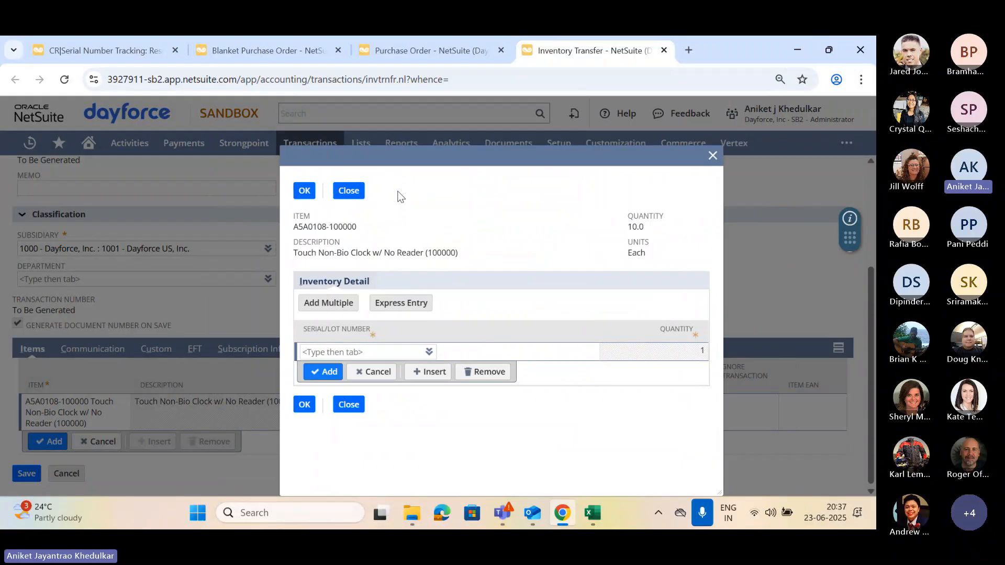
- Add serial numbers SRR100111 through SRR100115 to the clock line's inventory detail using multiple selection
click(331, 305)
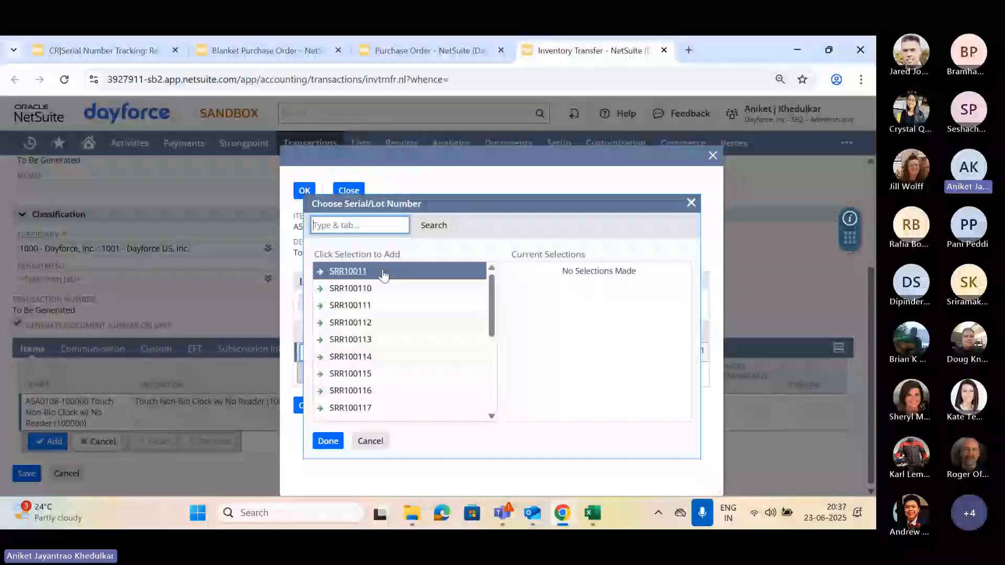
scroll(383, 335, down, 3)
scroll(382, 404, up, 3)
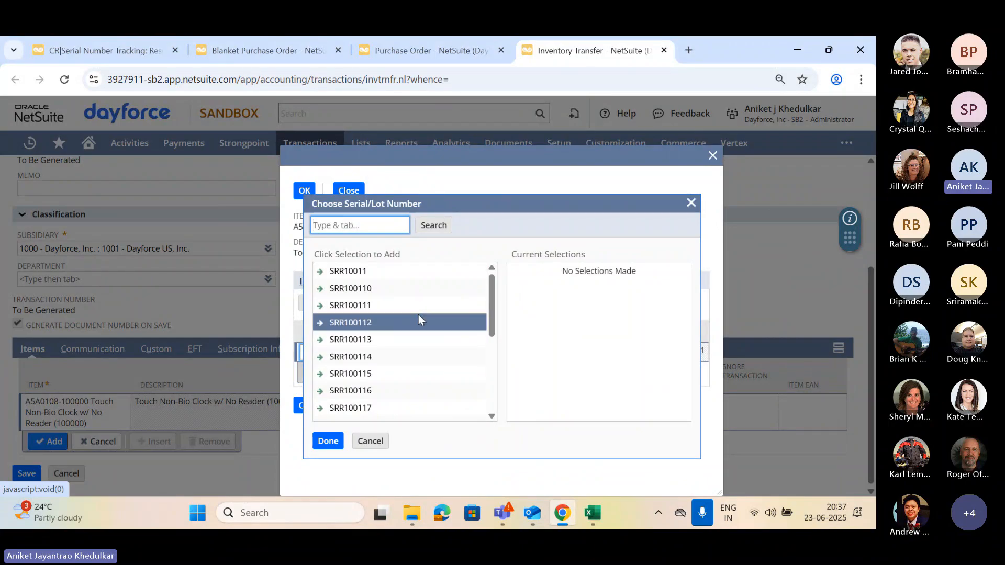
click(360, 307)
click(358, 324)
click(358, 341)
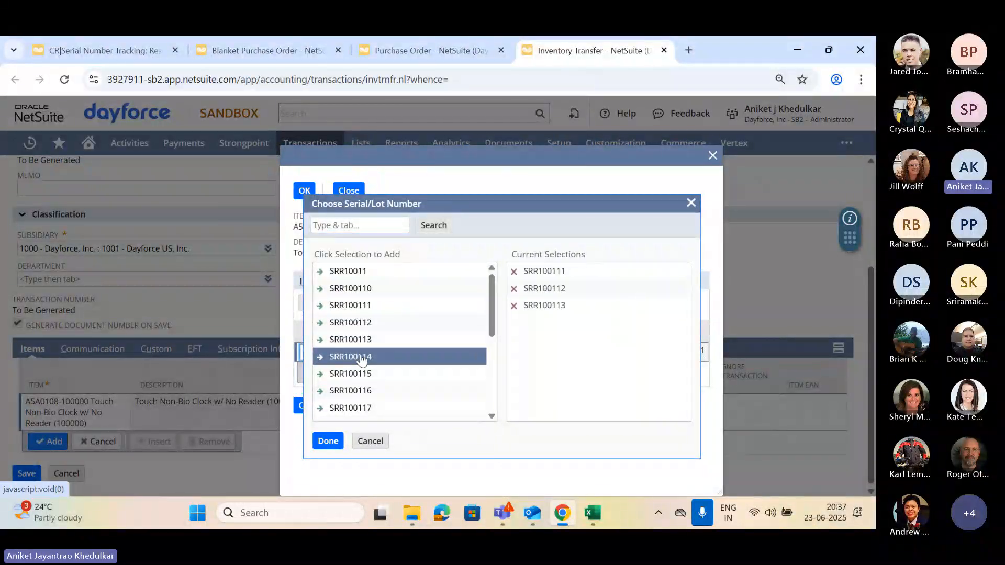
click(356, 358)
click(354, 374)
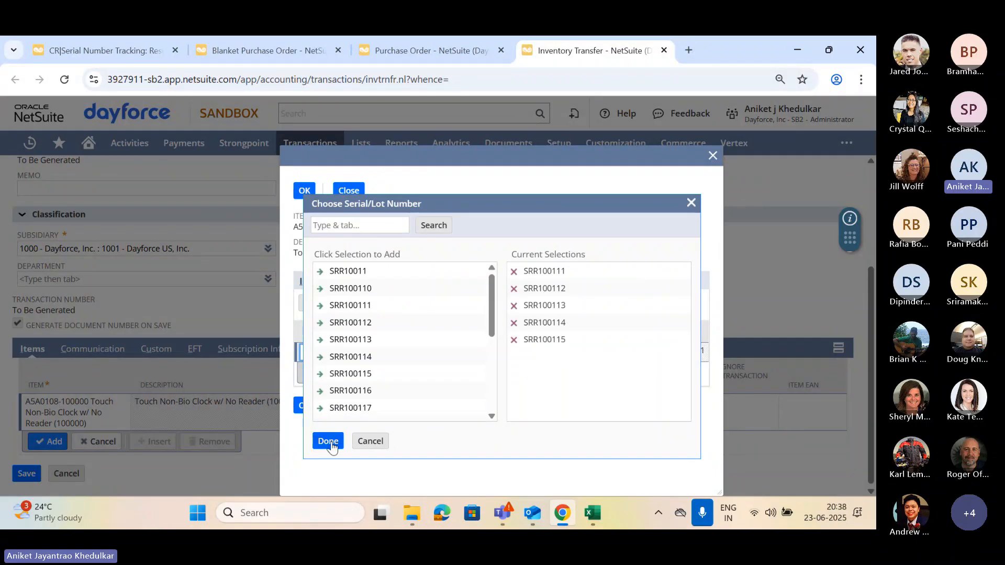
click(514, 340)
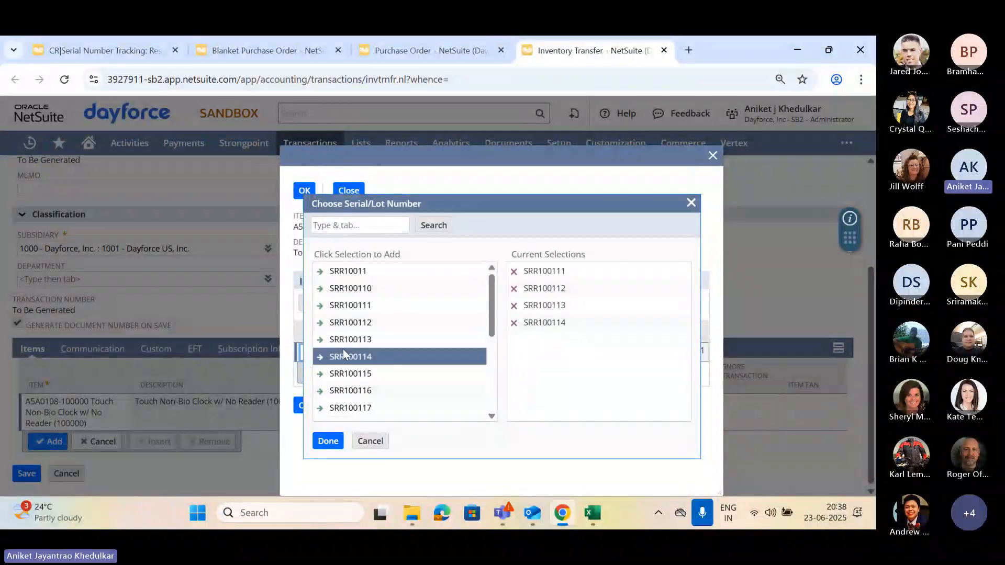
click(335, 375)
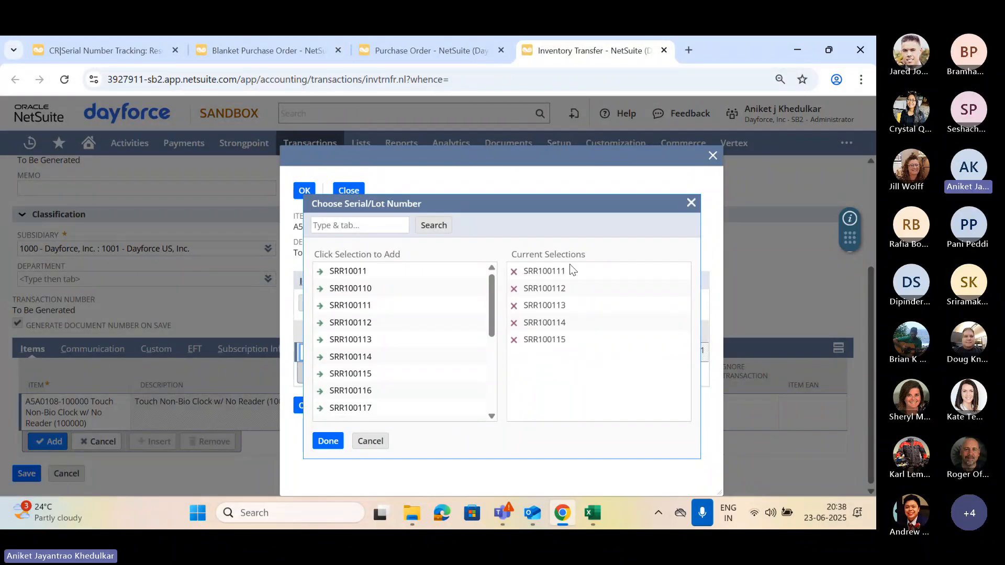
click(329, 441)
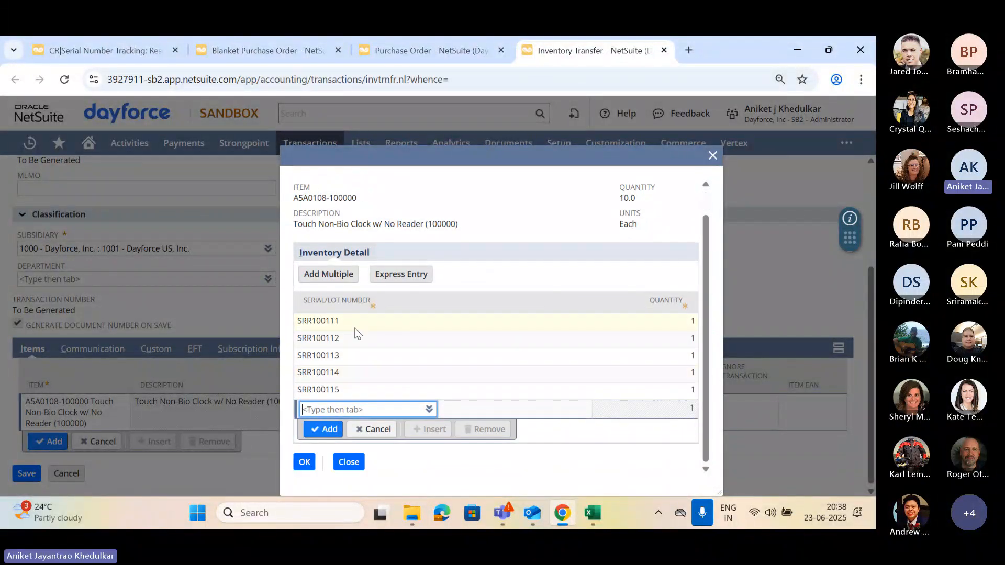
- Add serial numbers SRR100116, SRR100117, SRR100118, SRR3001 and SRR3002 to the same inventory detail
click(482, 273)
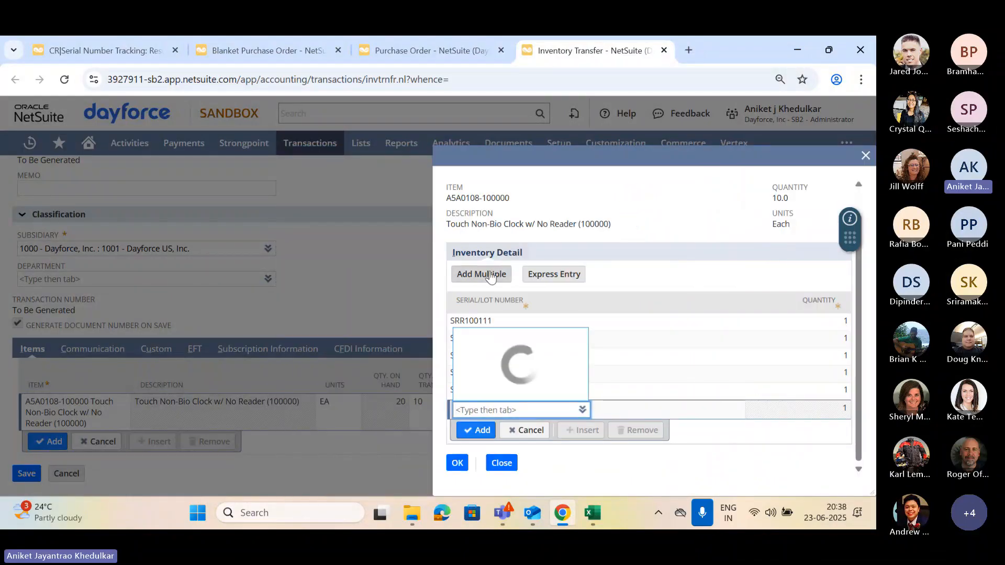
scroll(583, 347, down, 5)
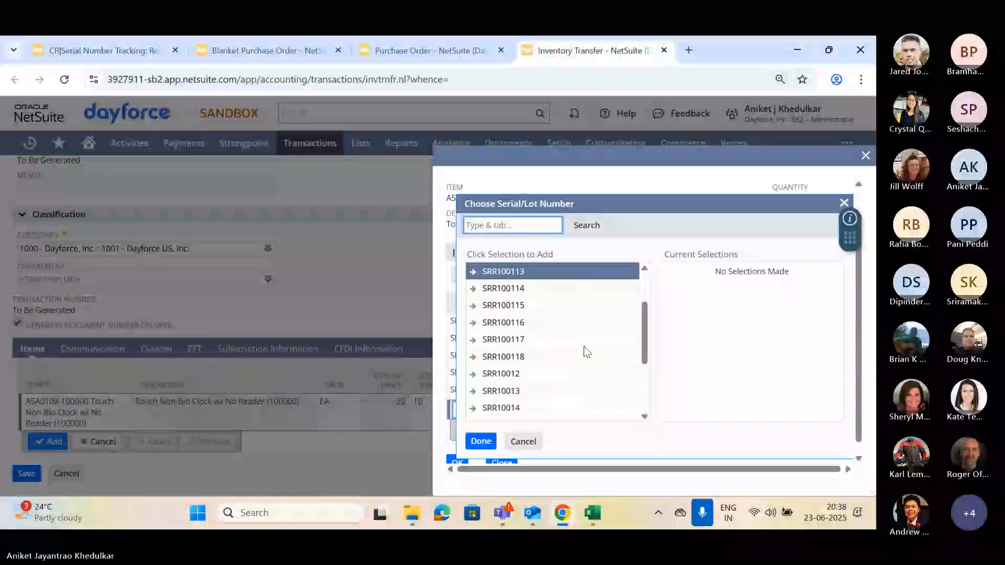
scroll(585, 352, up, 3)
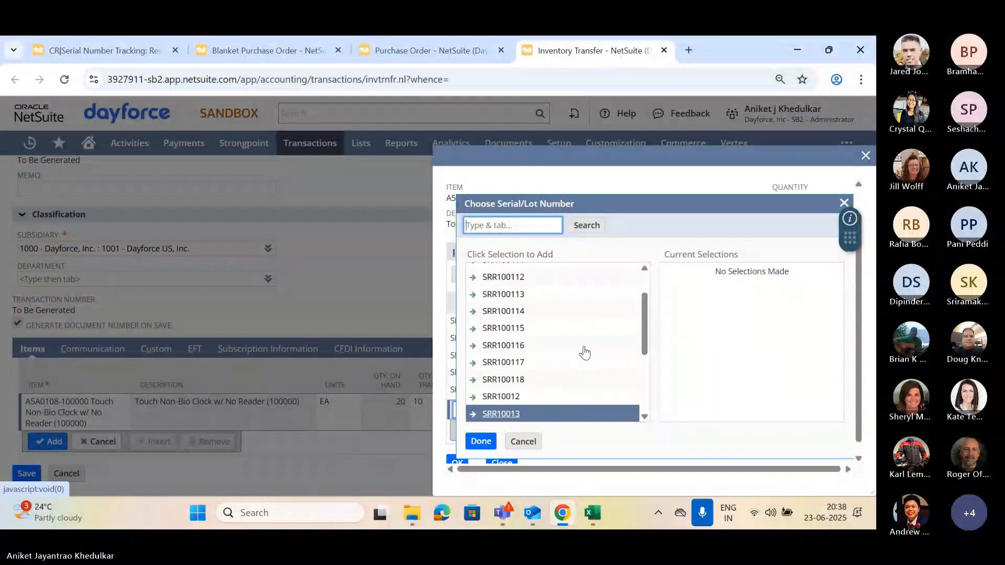
scroll(587, 352, down, 2)
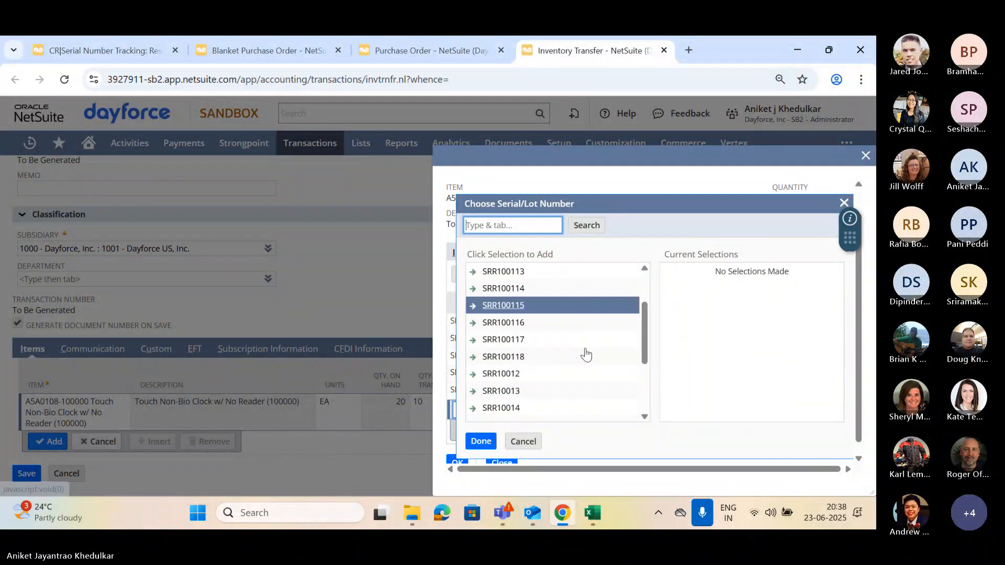
click(503, 322)
click(503, 341)
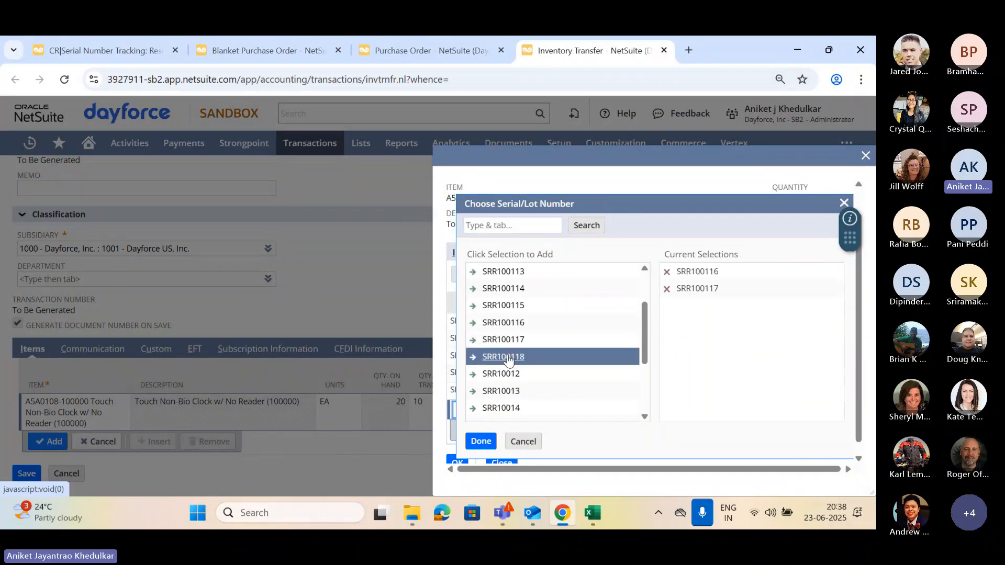
click(507, 359)
scroll(509, 362, down, 2)
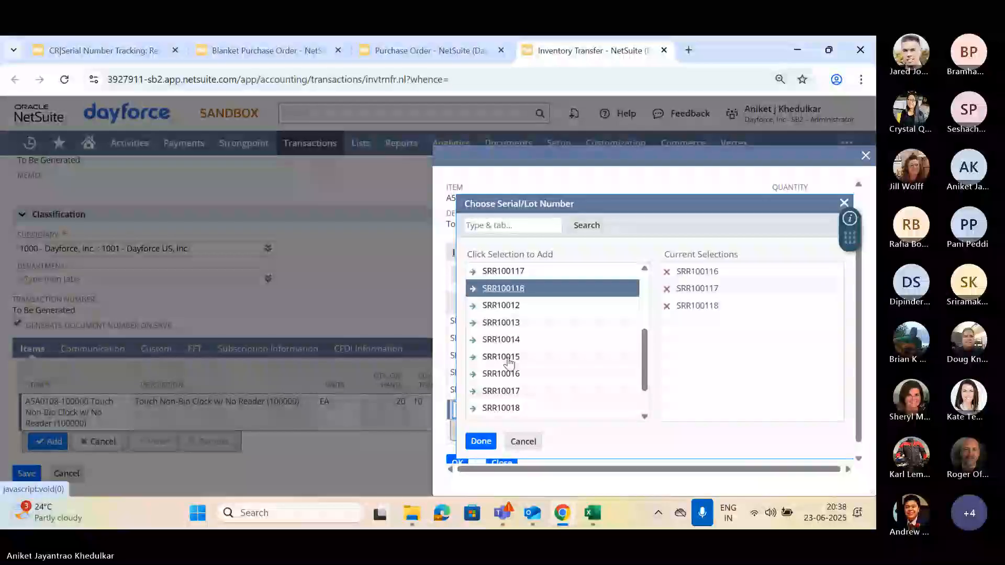
scroll(508, 361, down, 1)
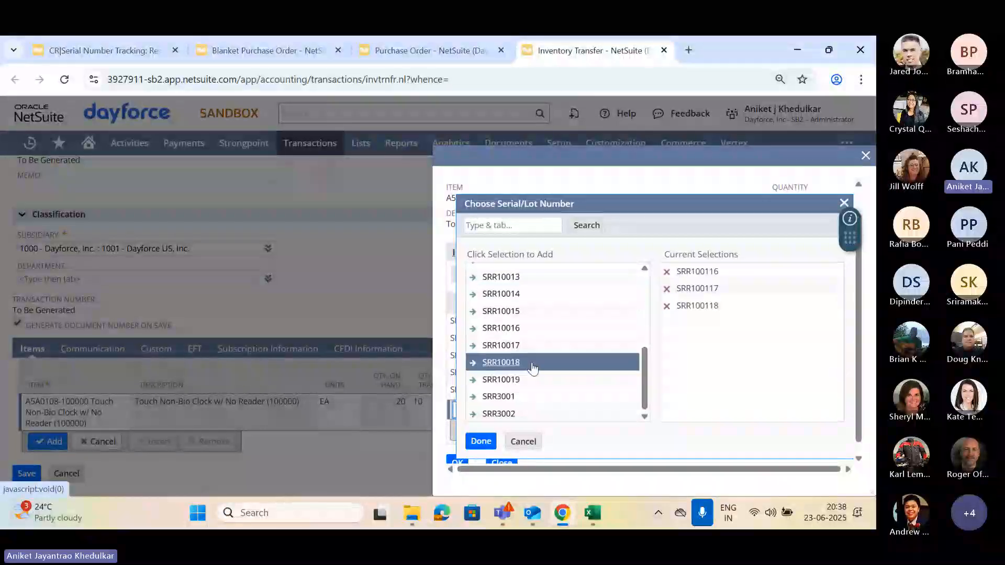
click(506, 398)
click(504, 412)
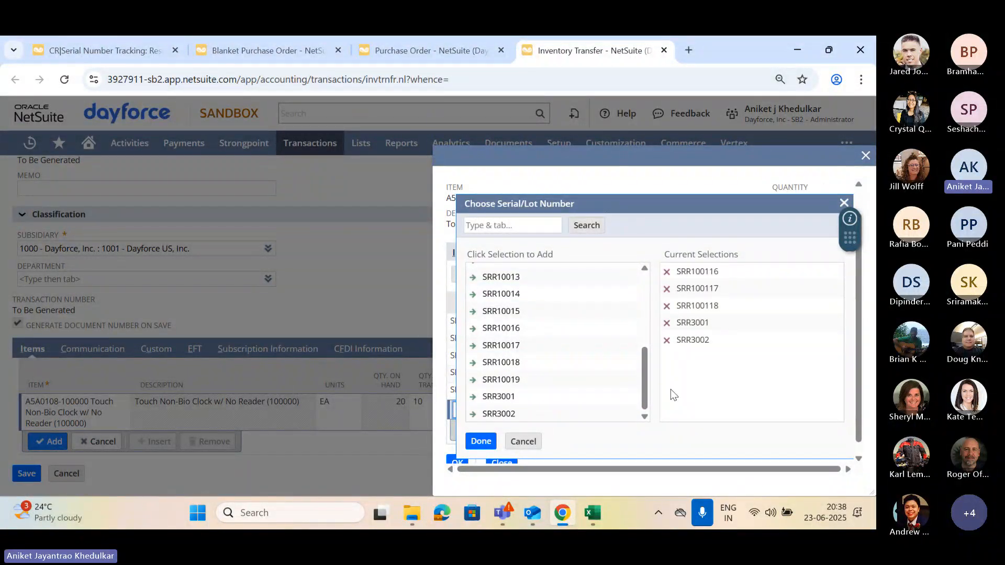
click(491, 442)
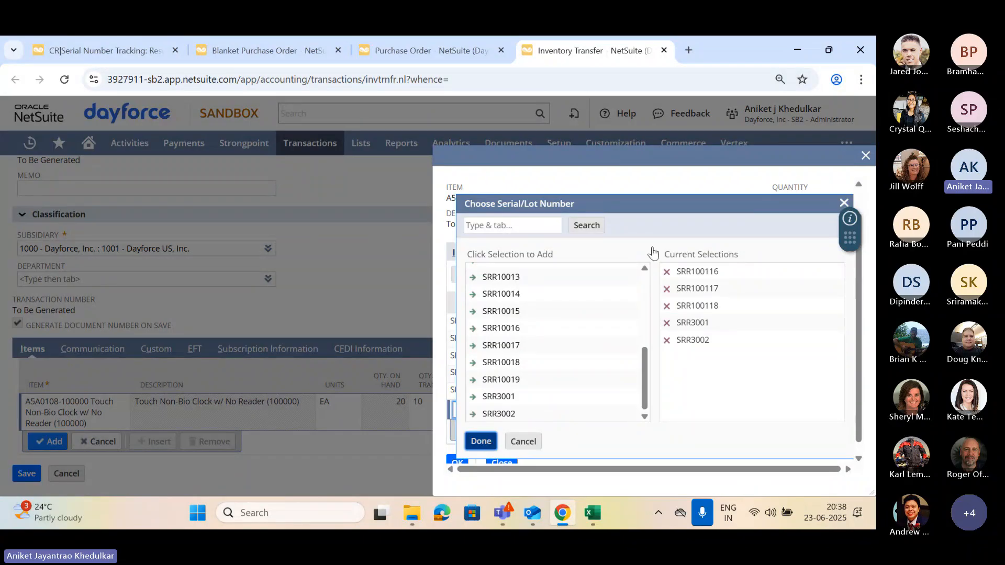
- Accept the inventory detail with its line on the transfer, and save the inventory transfer
drag(652, 155, 563, 156)
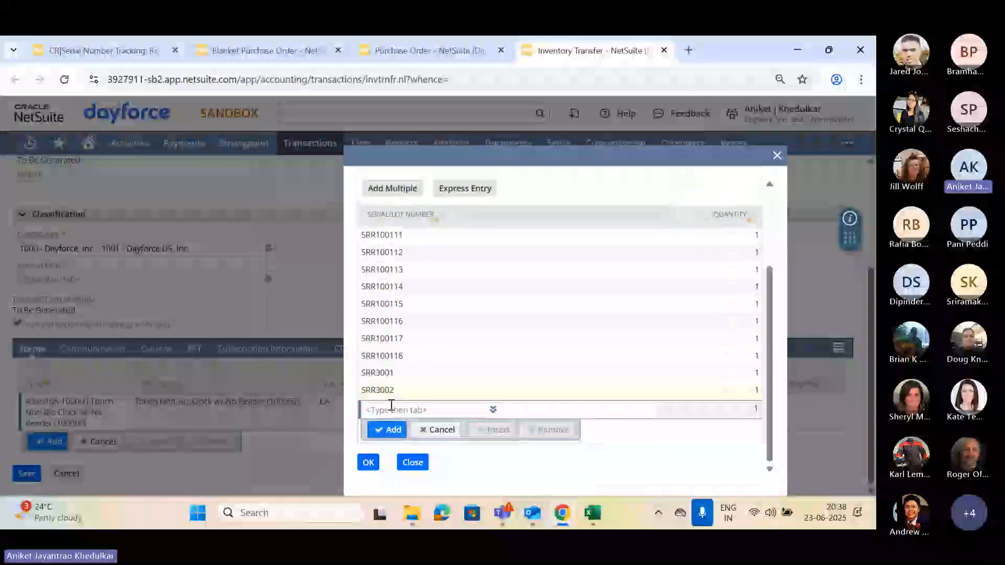
click(368, 462)
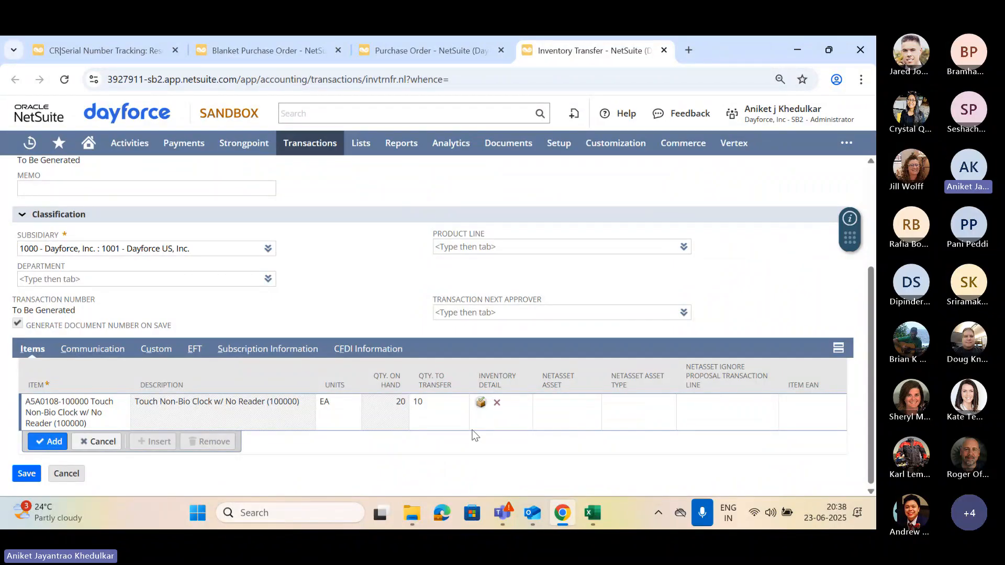
click(48, 441)
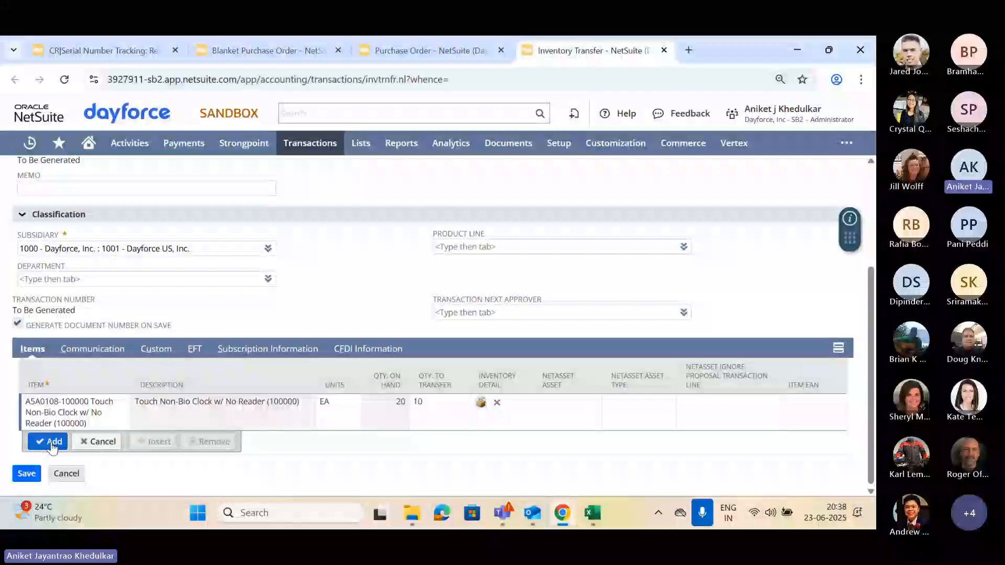
scroll(211, 438, up, 3)
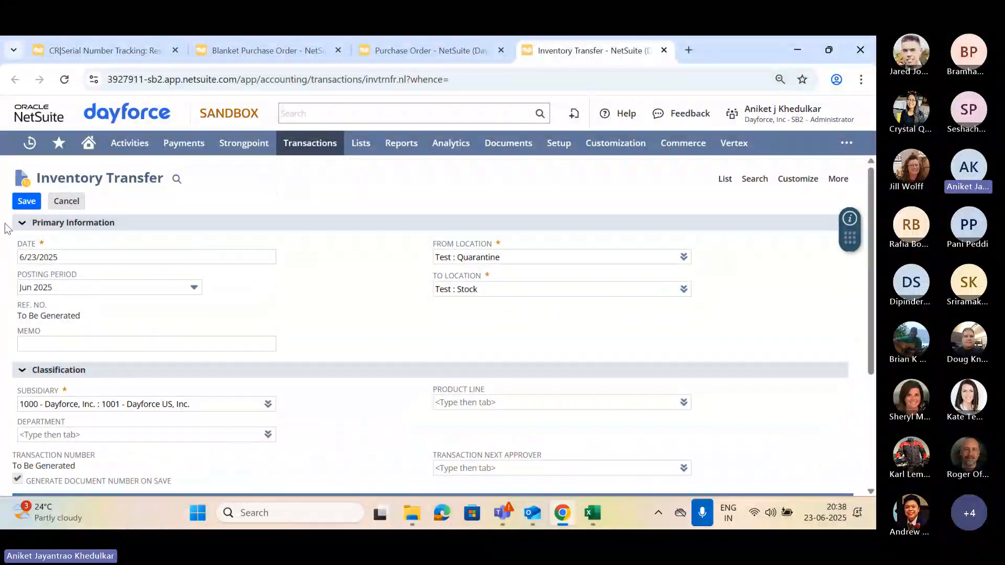
click(28, 202)
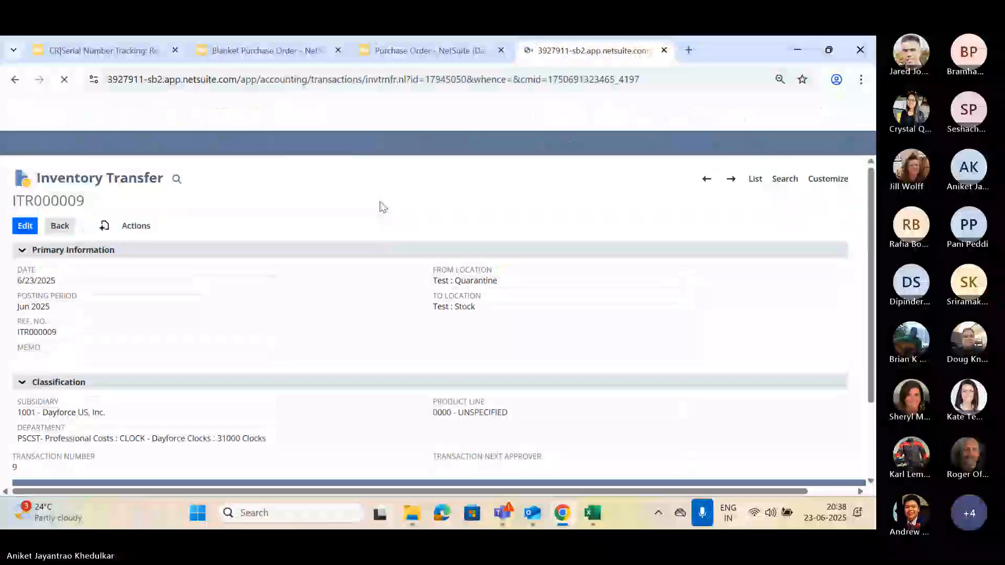
- Open the transferred clock's item record in a separate browser tab and show its inventory detail by number on hand
scroll(310, 378, down, 5)
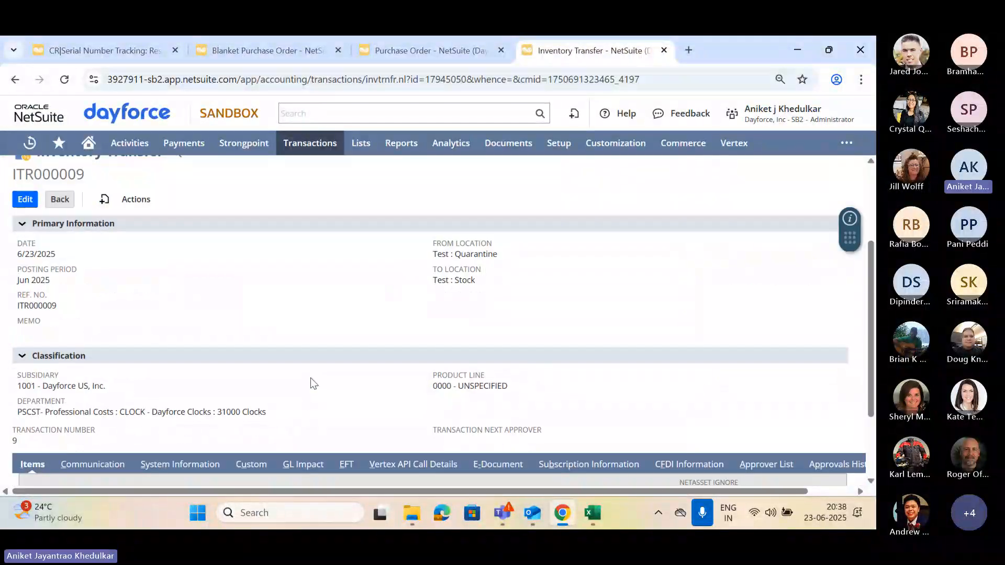
middle_click(62, 430)
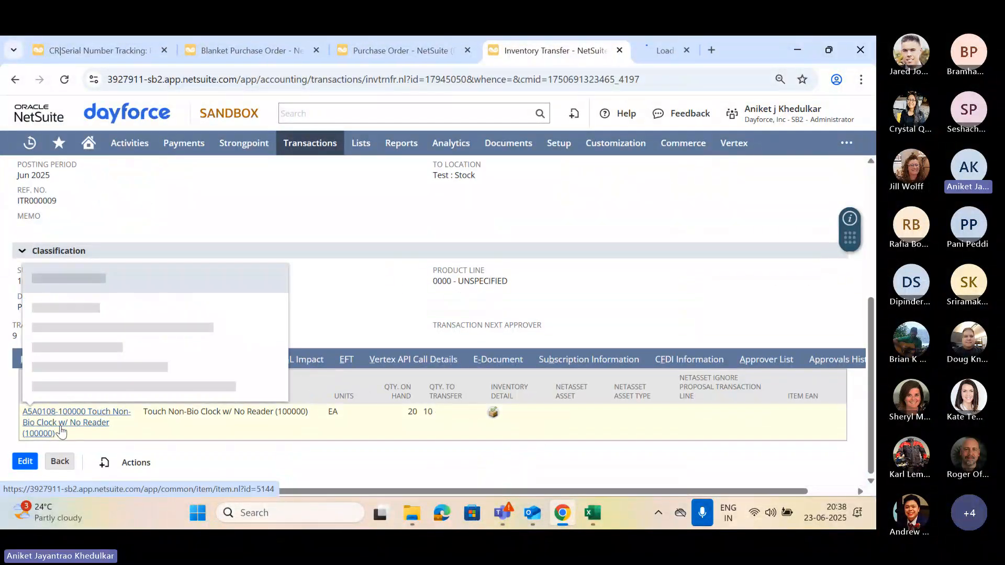
click(653, 49)
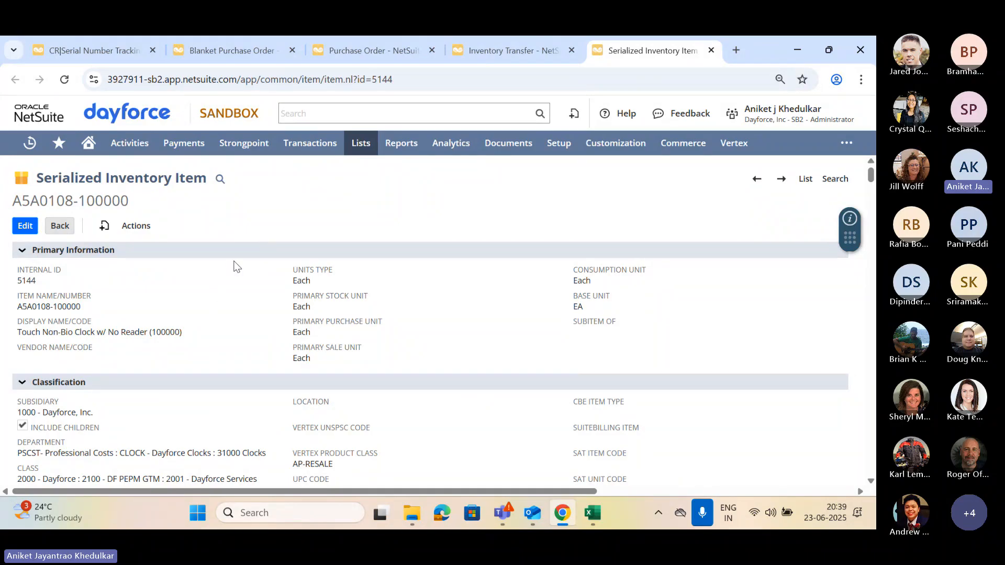
scroll(236, 295, down, 6)
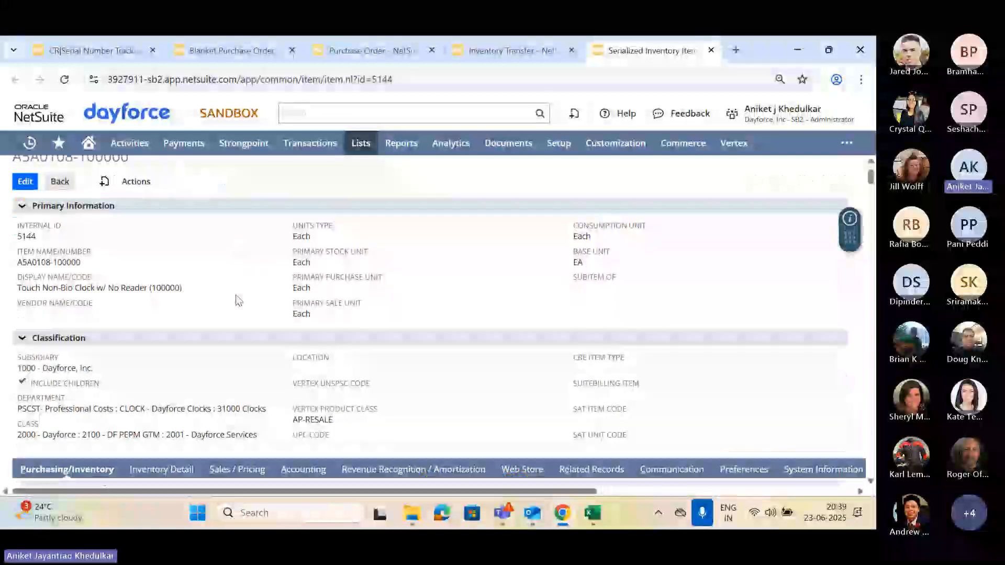
scroll(236, 303, up, 2)
click(161, 237)
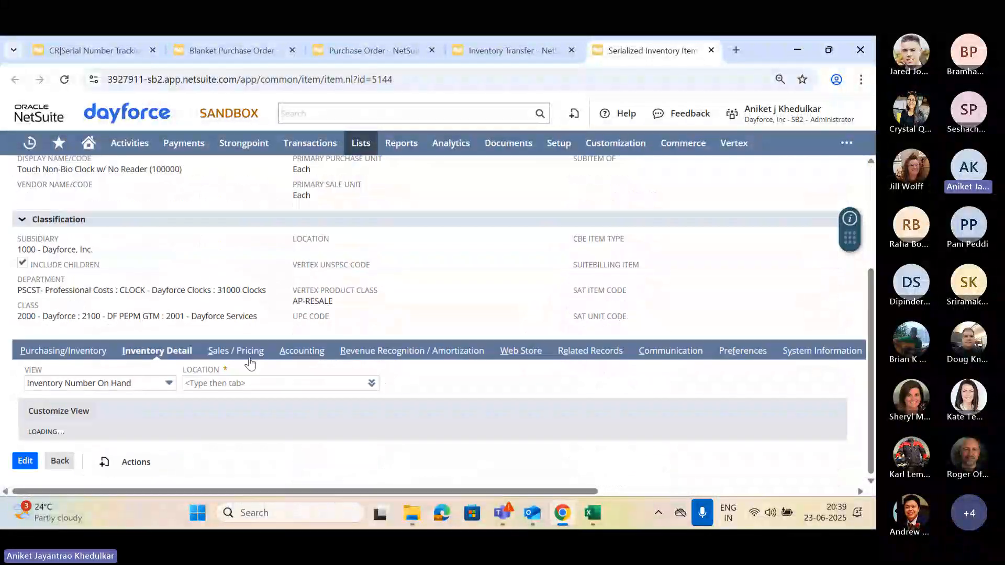
- Filter the serialized item's on-hand inventory numbers by the Stock location and review its serial numbers
scroll(293, 391, down, 1)
scroll(280, 393, down, 2)
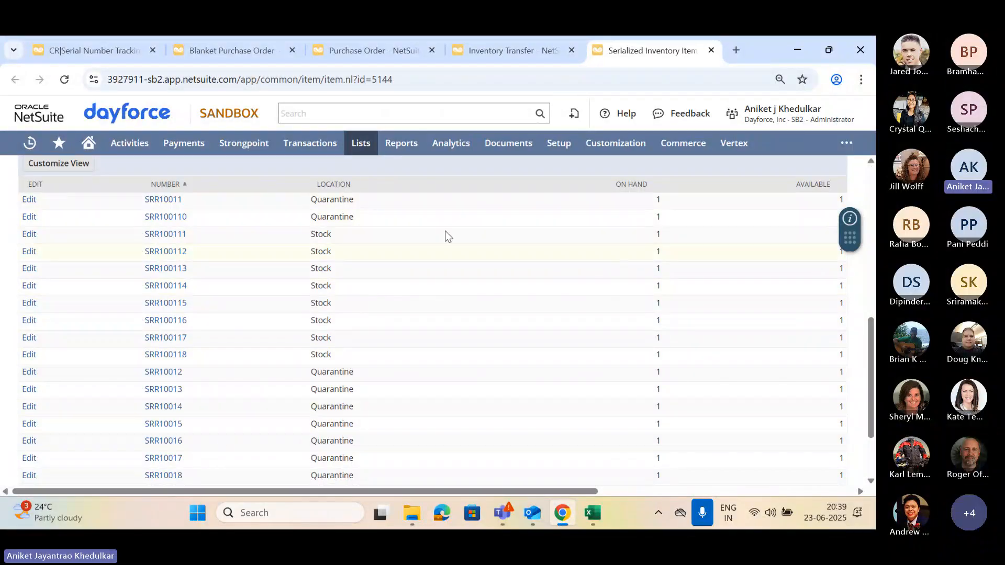
scroll(404, 311, down, 2)
scroll(422, 384, up, 4)
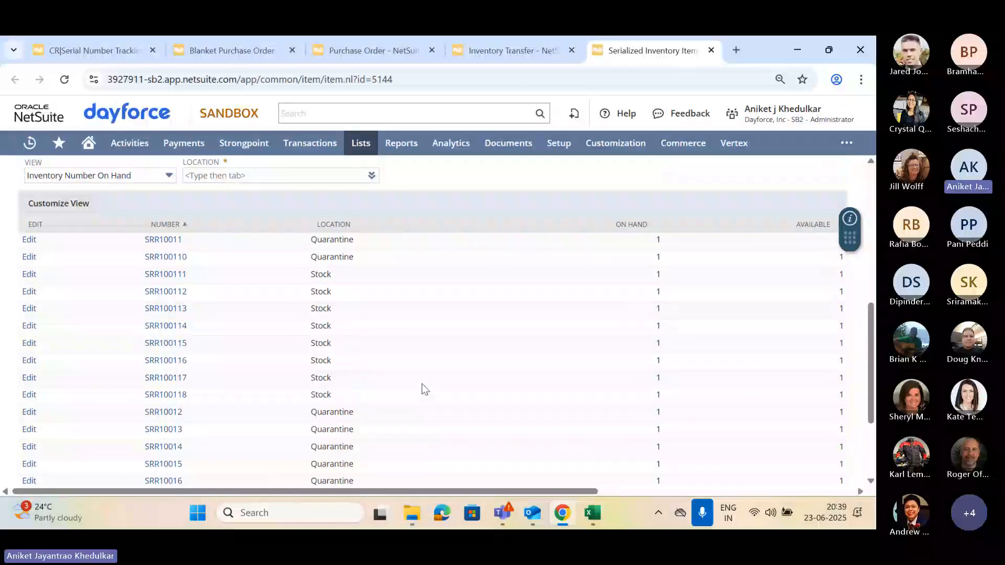
click(372, 245)
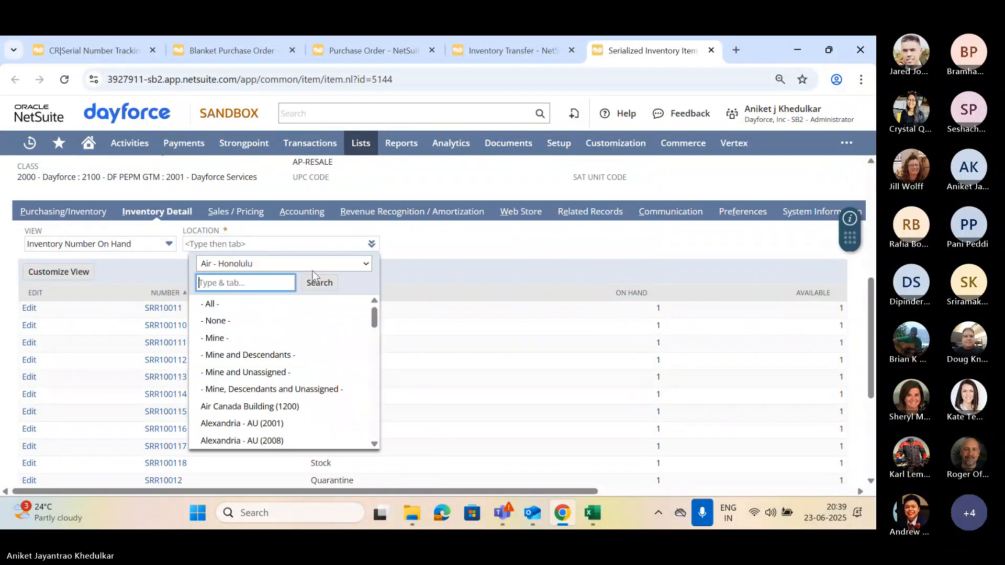
scroll(288, 381, down, 5)
scroll(288, 386, down, 8)
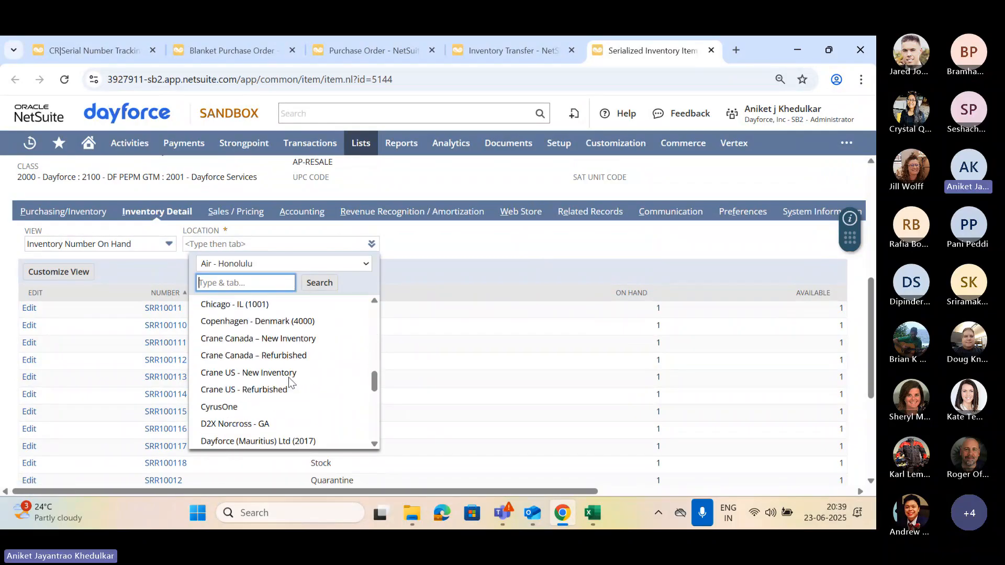
scroll(291, 382, down, 3)
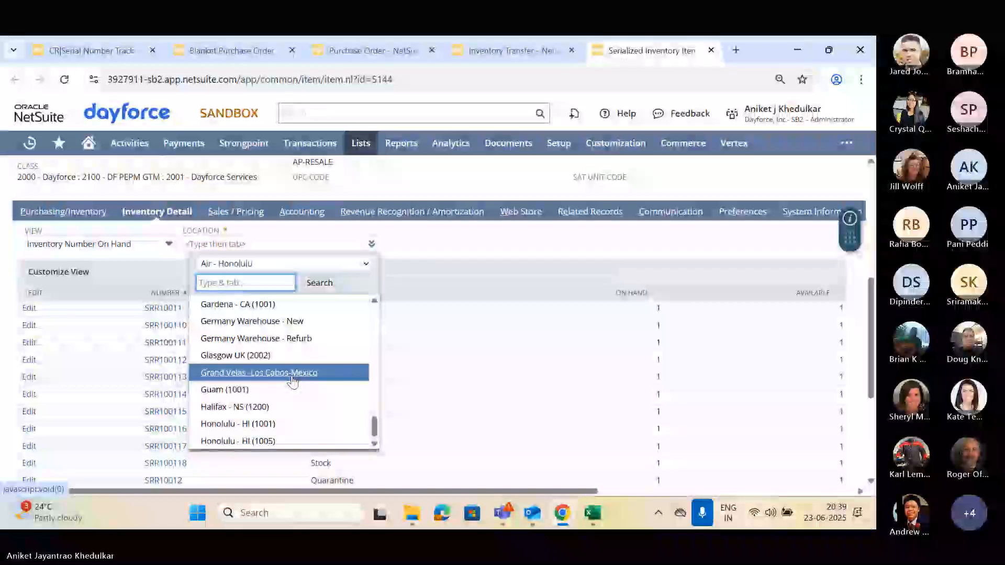
scroll(292, 381, up, 10)
scroll(292, 382, up, 2)
text(stock)
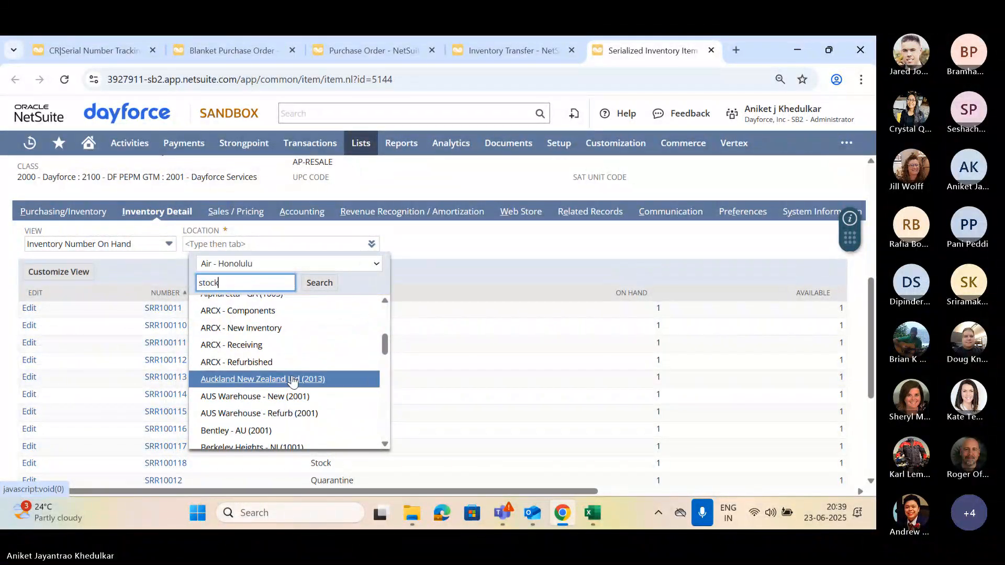
click(322, 289)
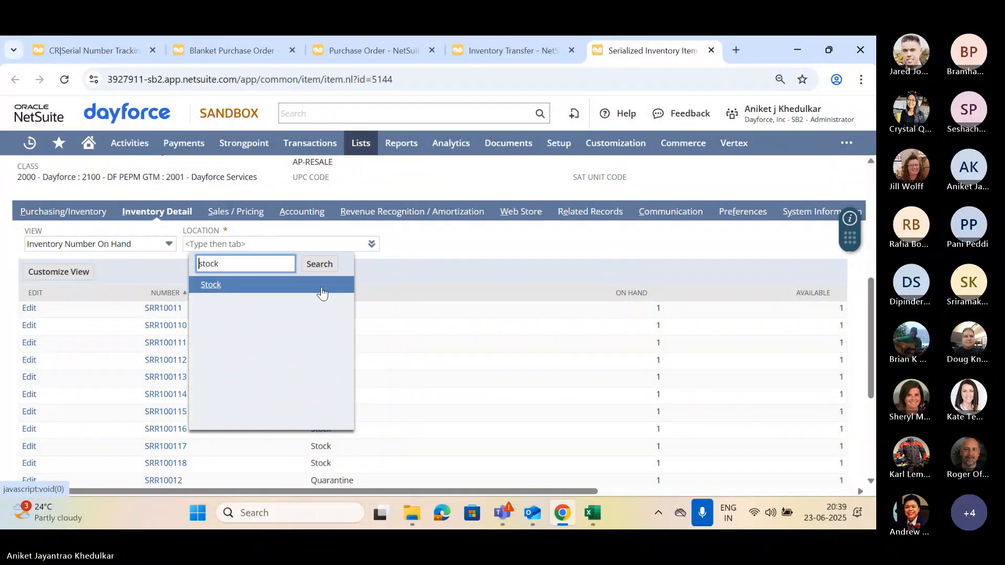
click(212, 286)
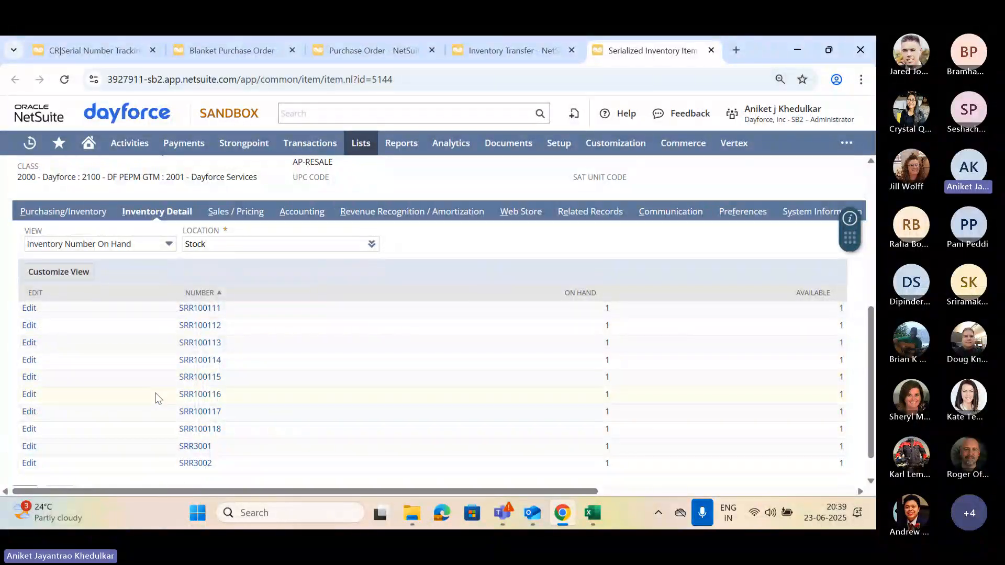
scroll(502, 262, up, 6)
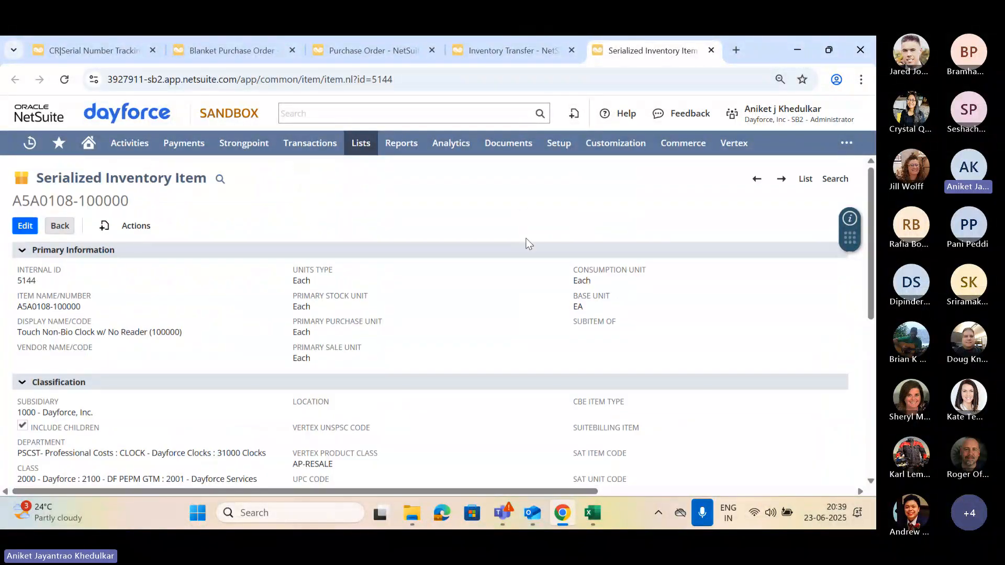
- Close the serialized item record and copy the sales order number from the Testing Data sheet in Excel
click(711, 51)
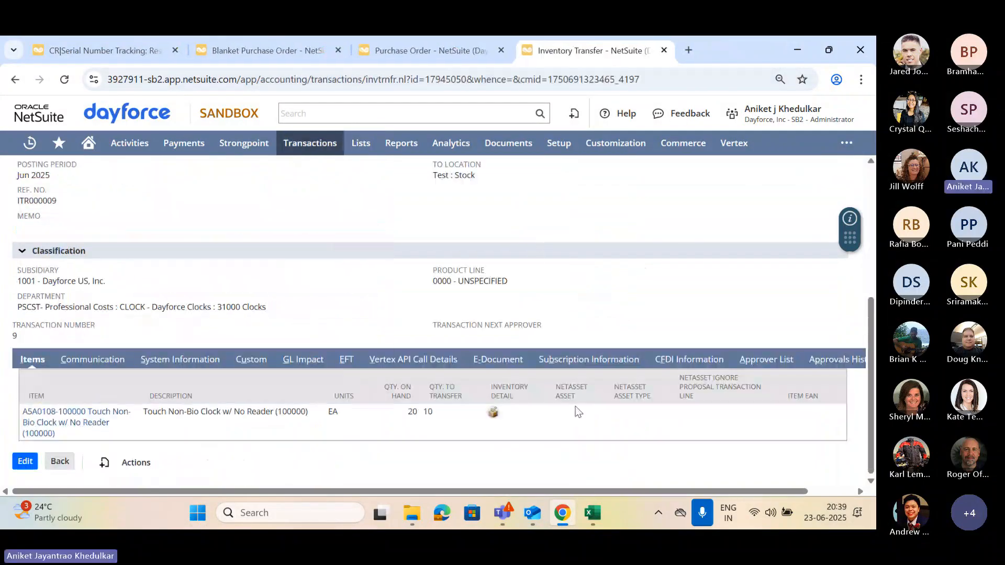
click(591, 513)
click(522, 244)
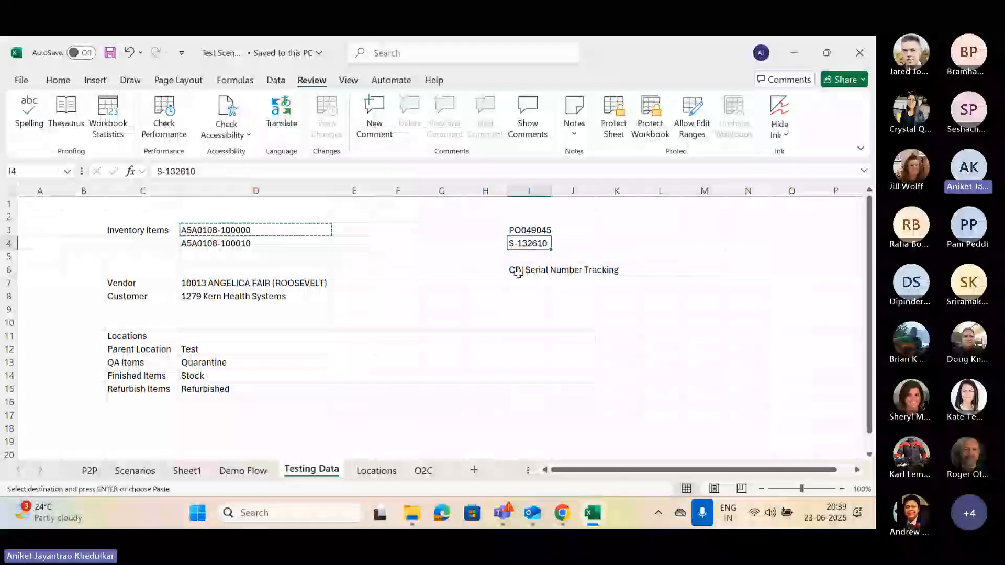
key(ctrl+c)
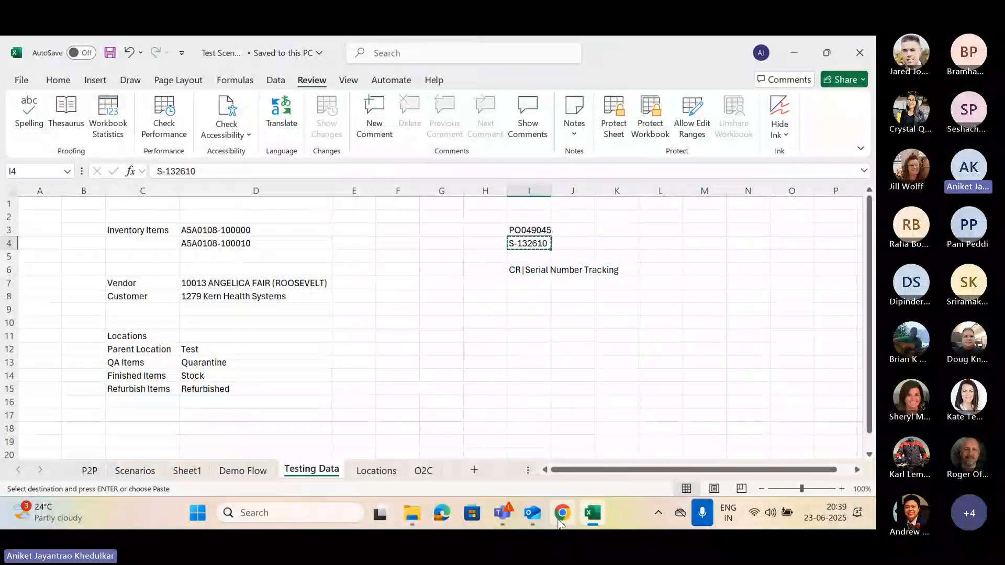
- Switch to NetSuite, open the sales order matching the copied number in a separate page, and close the Blanket Purchase Order page
click(562, 513)
click(364, 113)
key(ctrl+v)
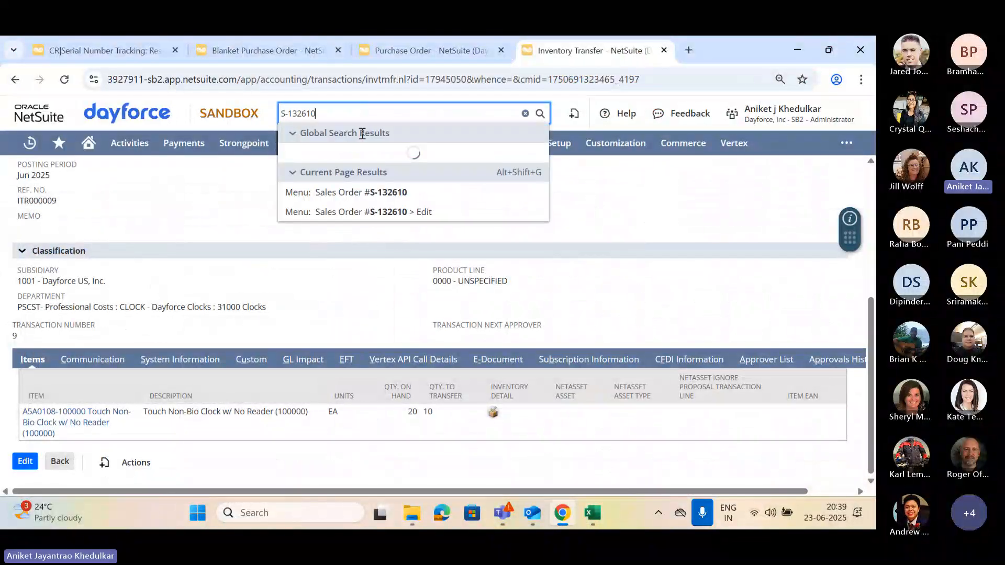
middle_click(394, 157)
click(663, 56)
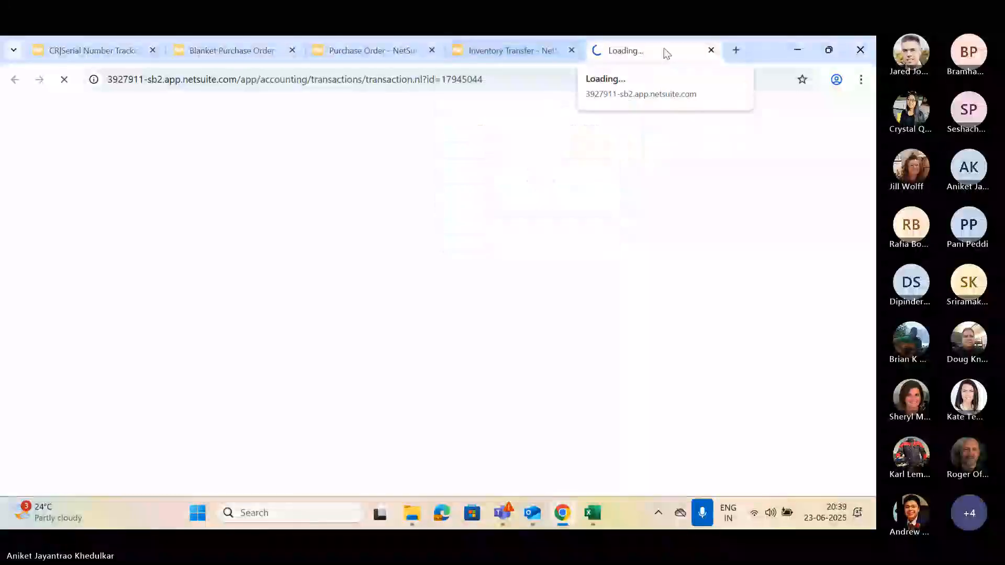
click(293, 48)
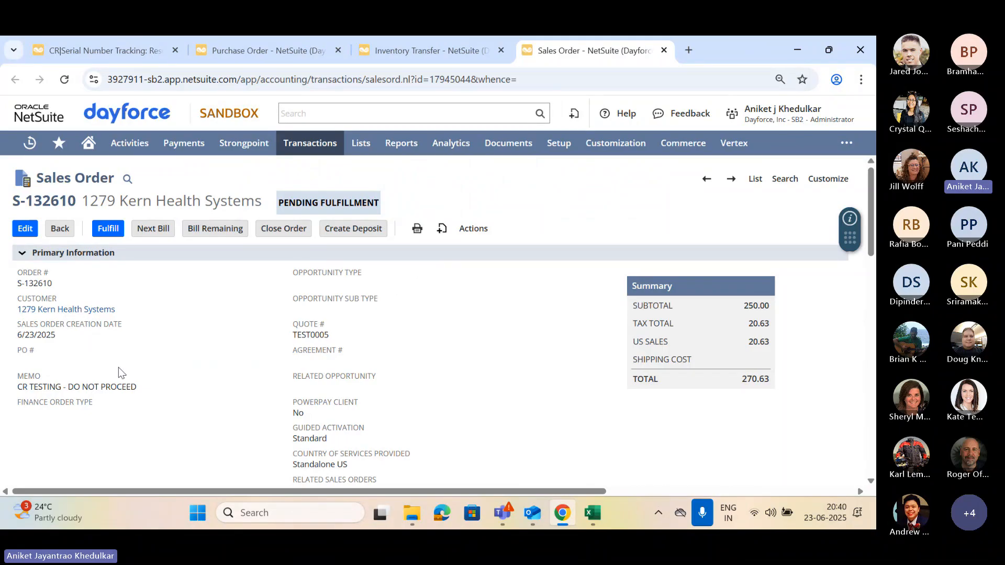
click(26, 229)
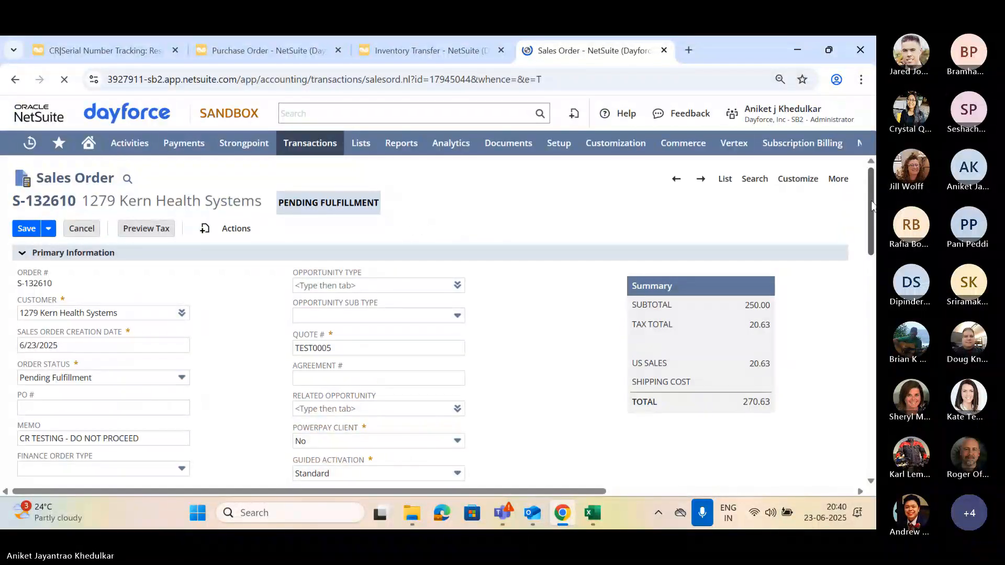
drag(872, 204, 874, 320)
scroll(263, 406, down, 8)
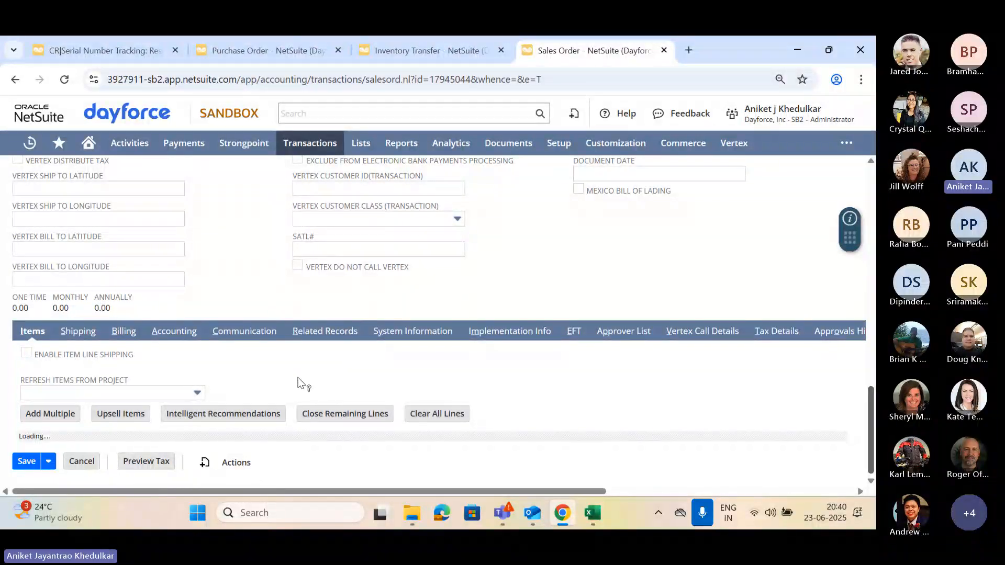
scroll(300, 383, down, 18)
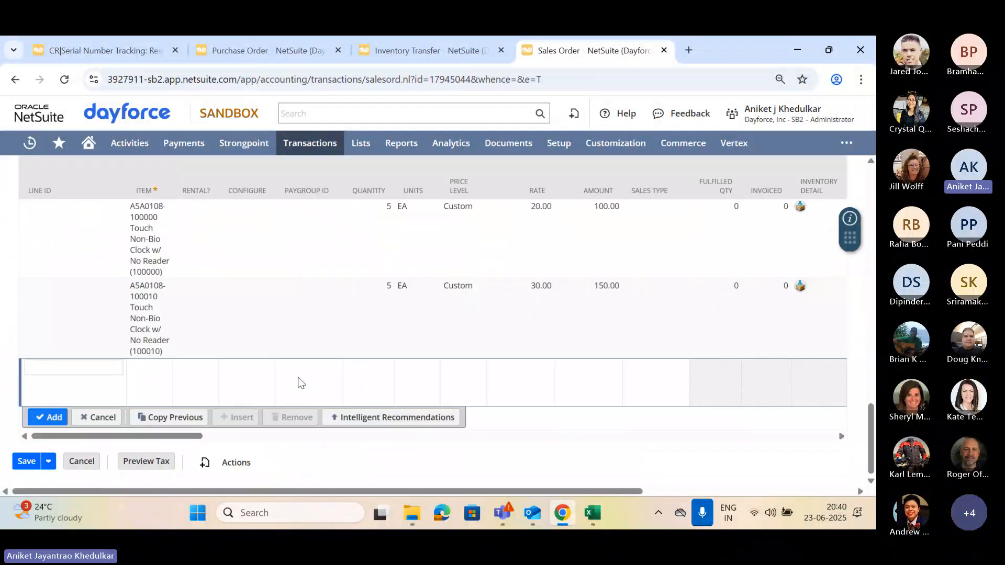
scroll(300, 382, up, 1)
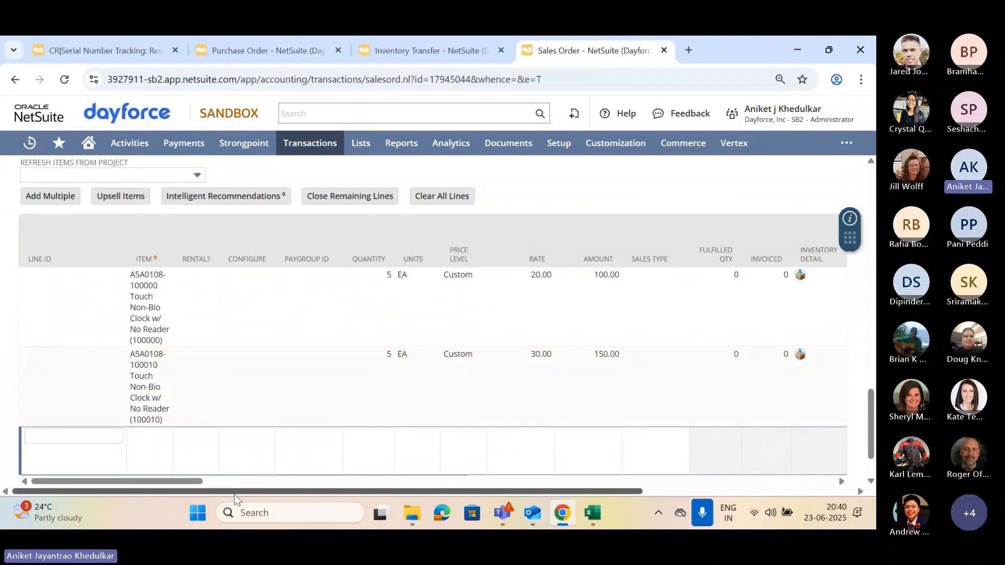
click(73, 404)
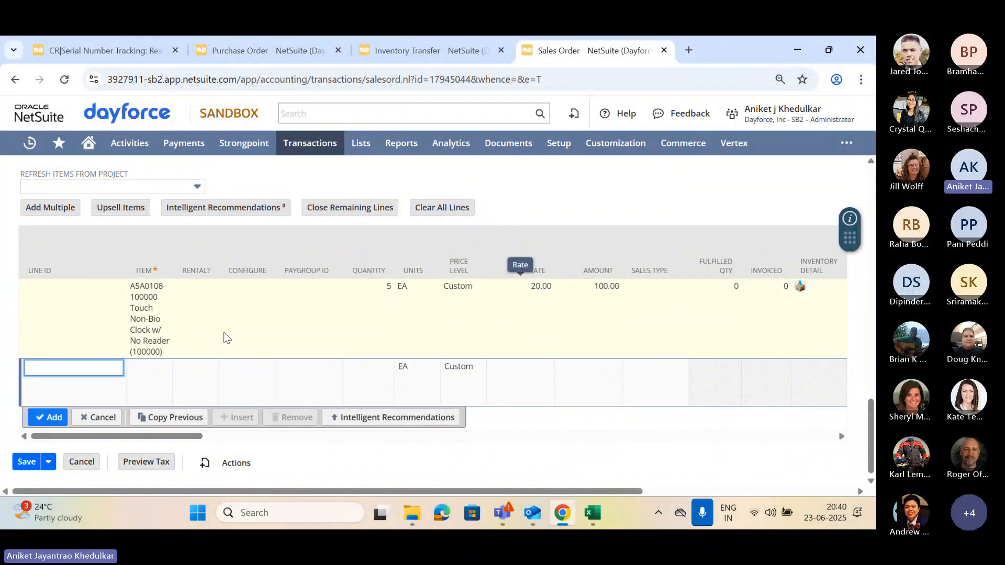
scroll(225, 338, up, 4)
scroll(67, 343, up, 5)
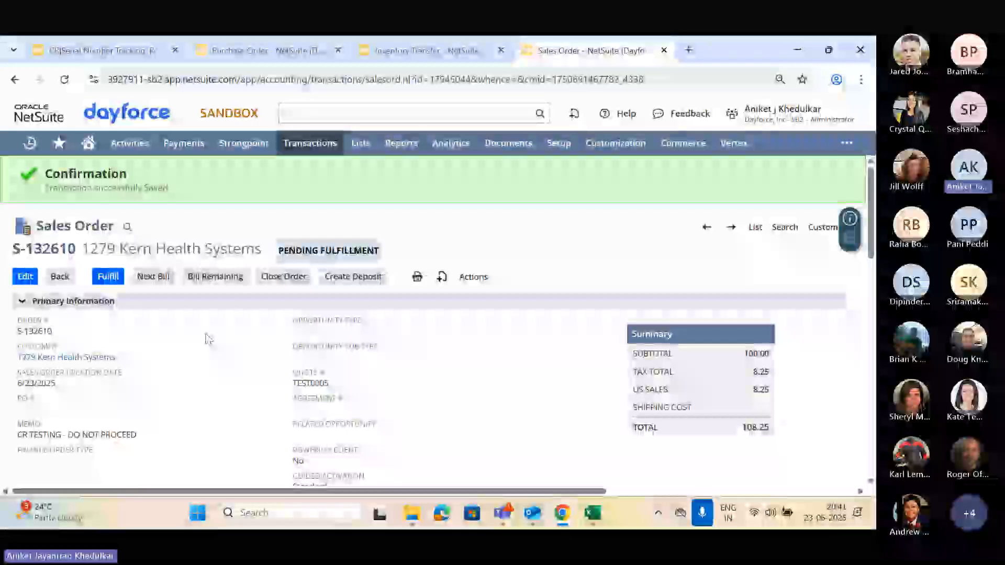
- Start an item fulfillment from the sales order and set its memo to "CR Testing"
click(104, 280)
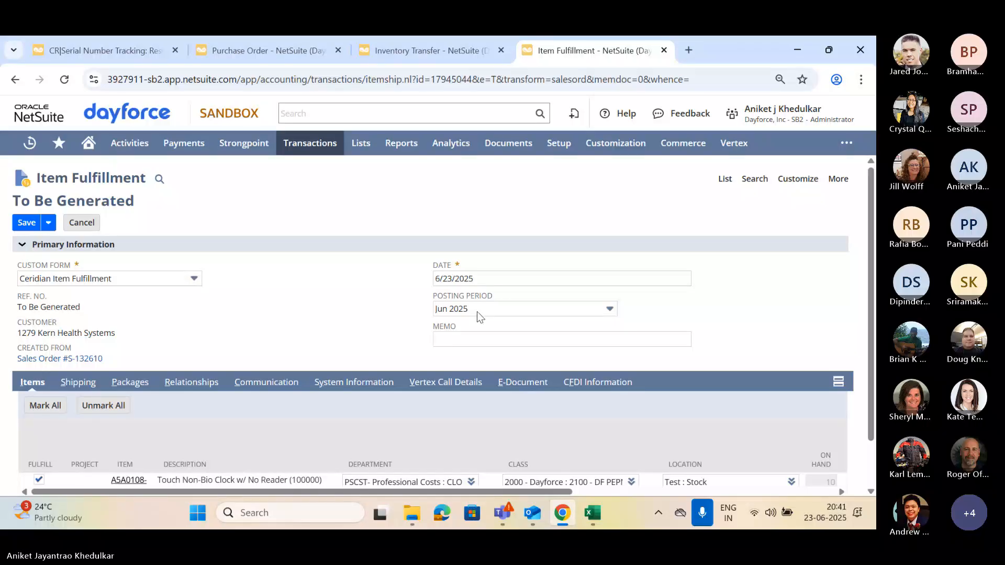
mouse_move(870, 280)
mouse_down()
mouse_move(870, 308)
mouse_move(868, 287)
mouse_up()
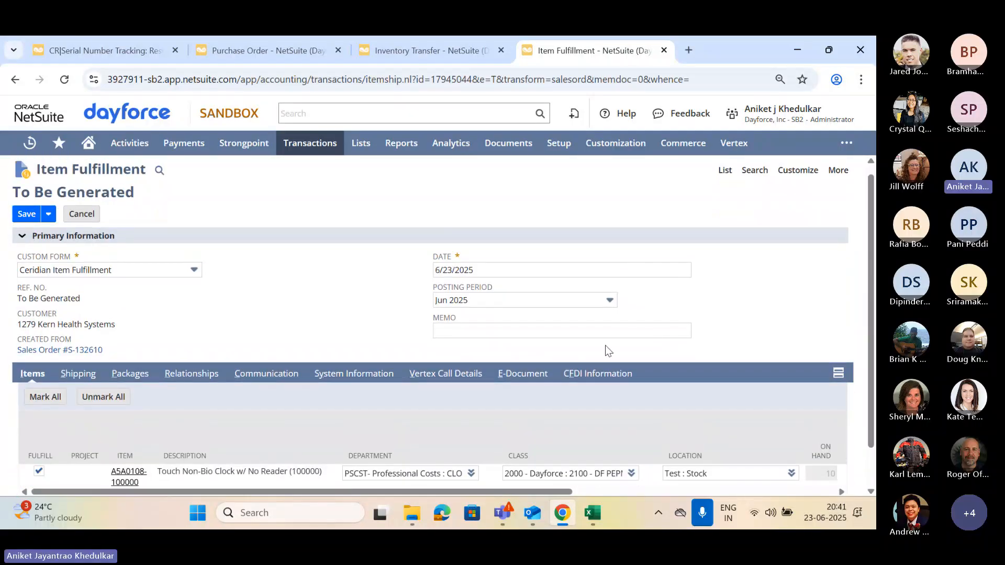
scroll(520, 329, down, 1)
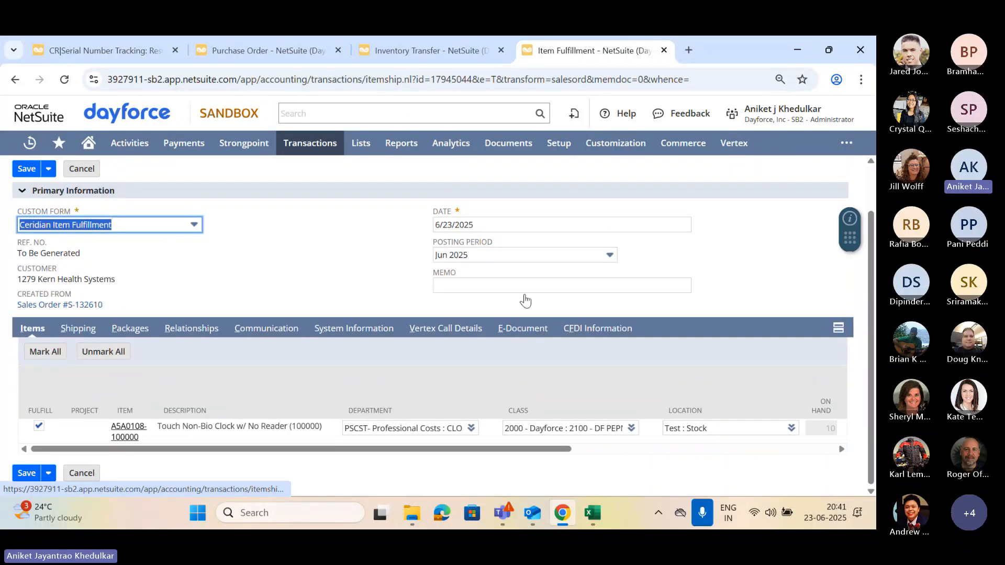
click(483, 285)
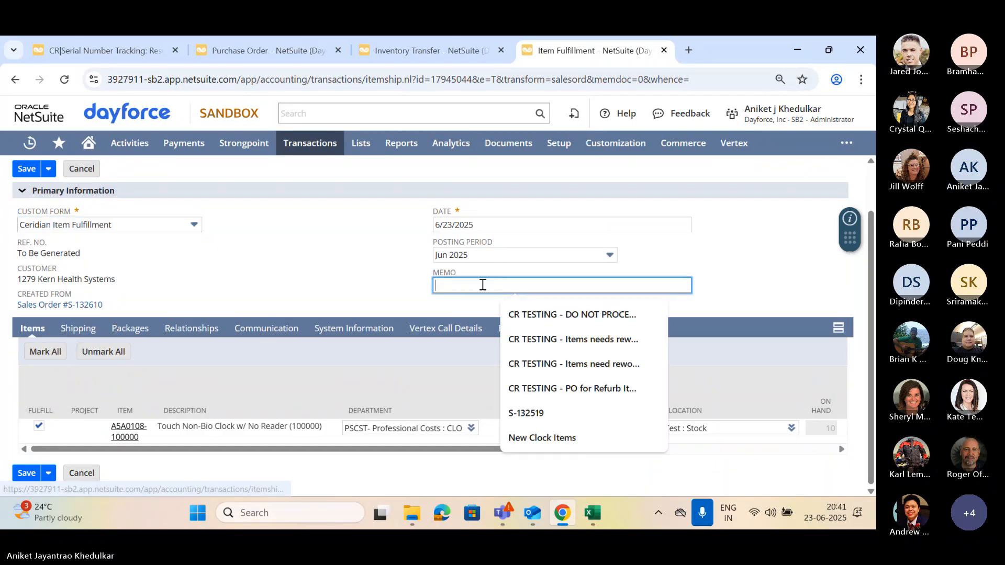
click(546, 390)
drag(624, 291, 449, 286)
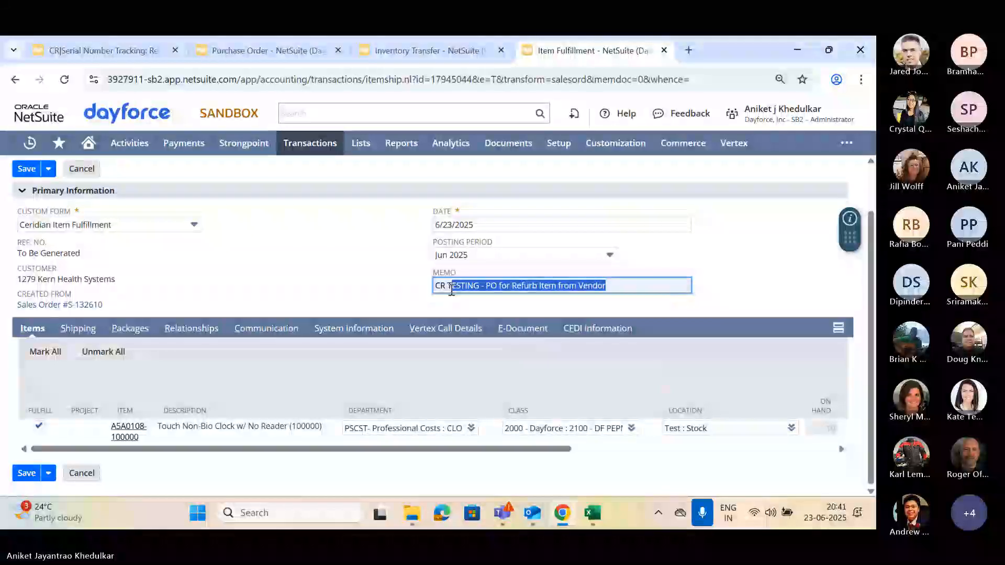
key(BackSpace)
text(Testing)
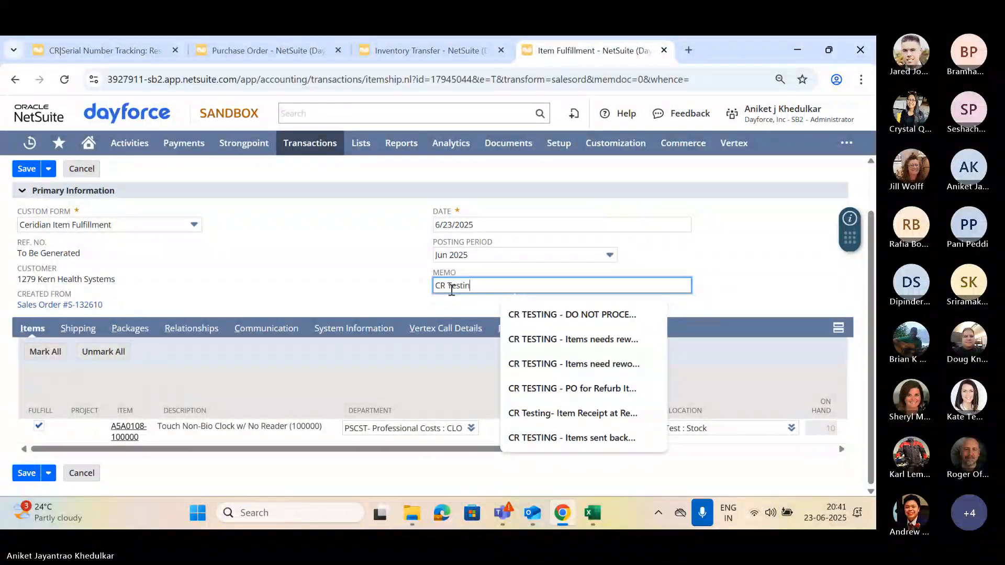
click(359, 280)
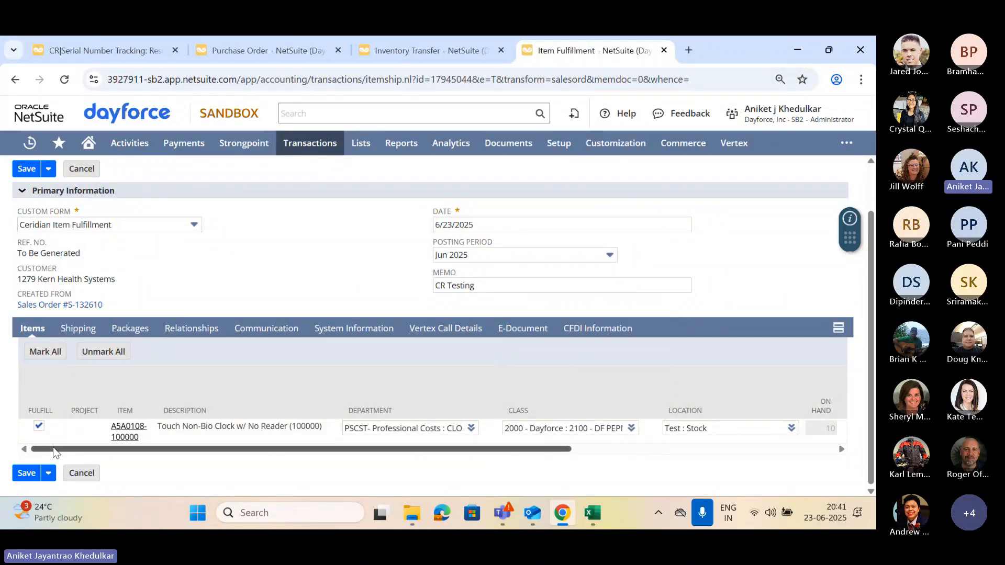
drag(53, 449, 274, 463)
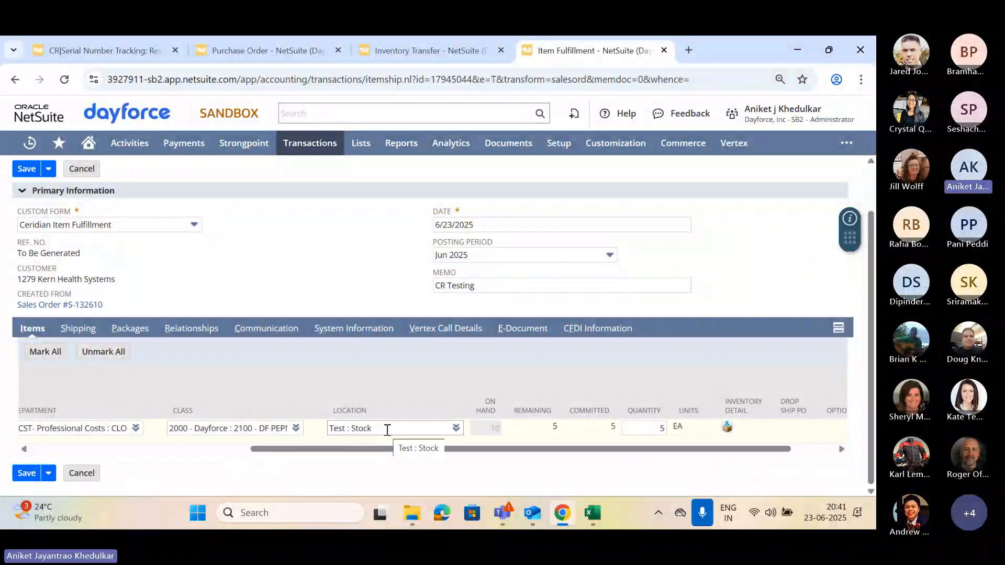
drag(498, 451, 544, 451)
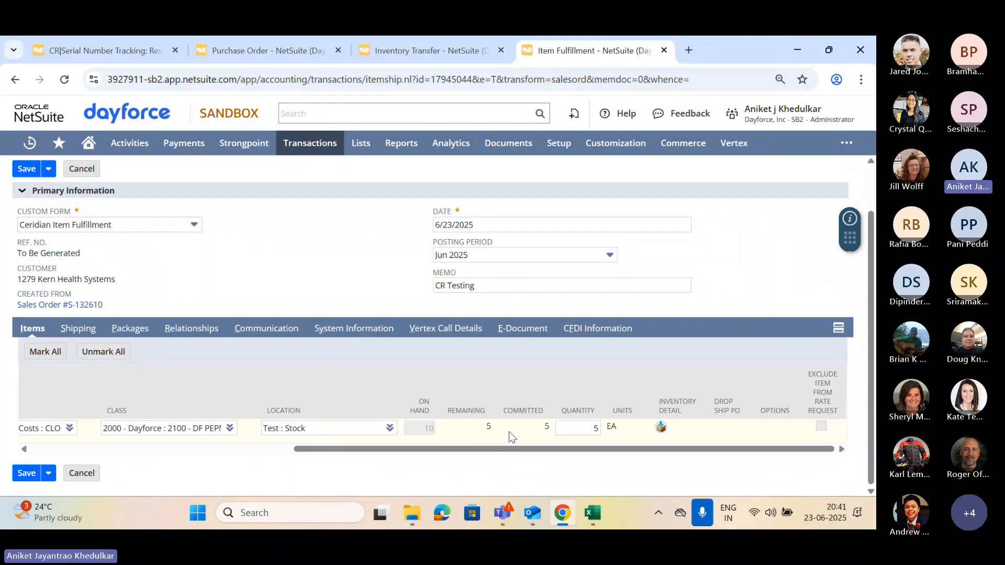
drag(525, 450, 535, 449)
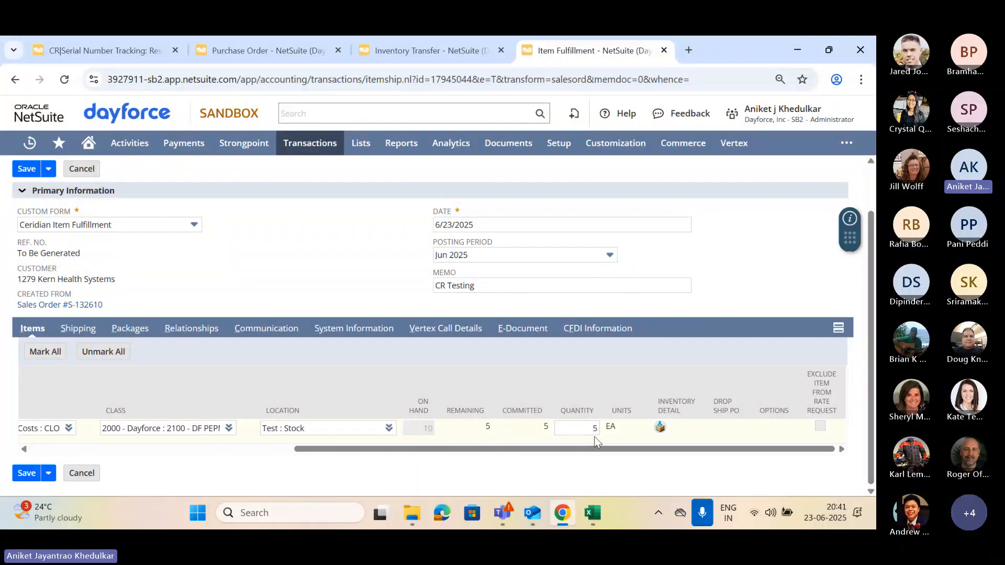
click(660, 427)
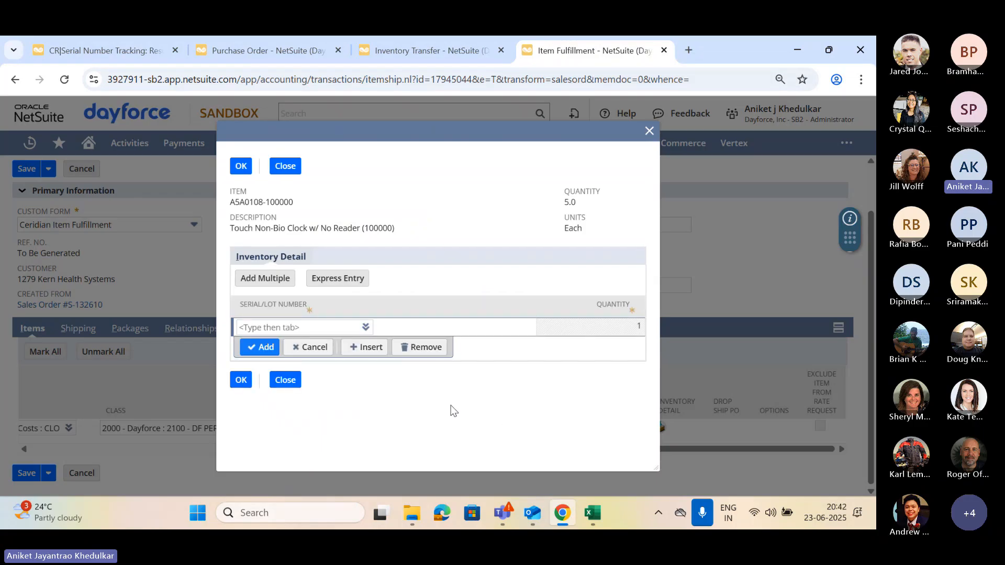
click(283, 283)
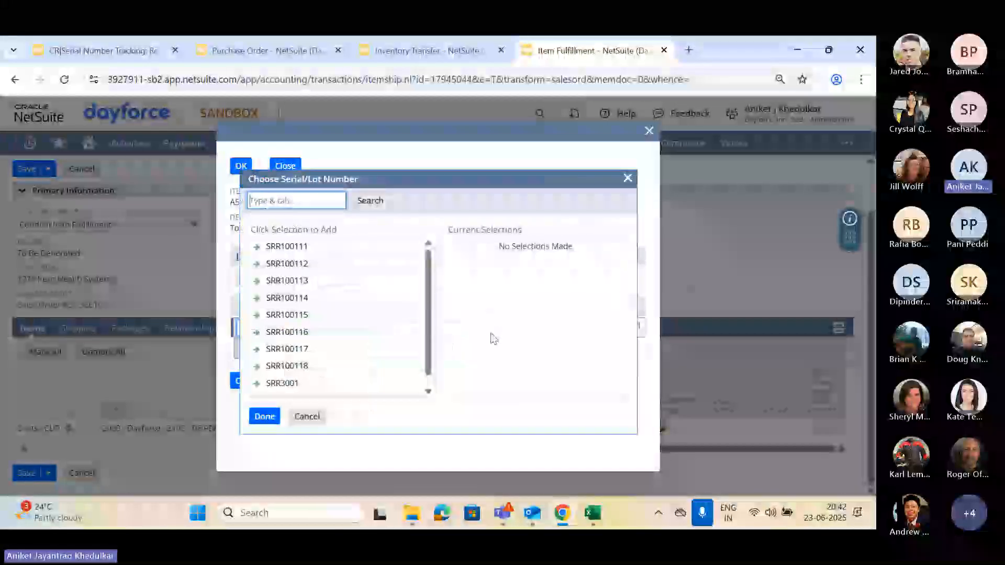
scroll(428, 280, down, 1)
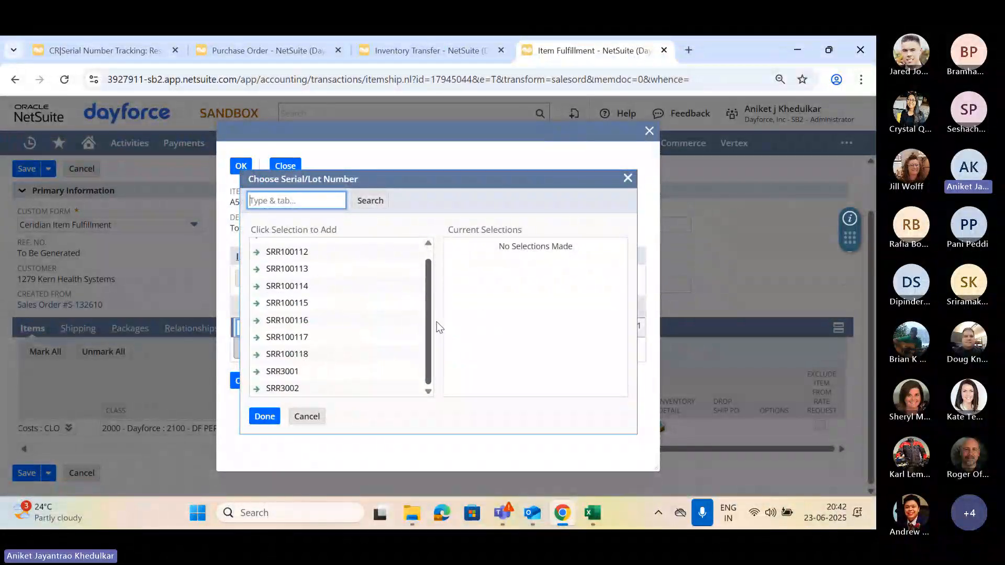
scroll(433, 267, up, 1)
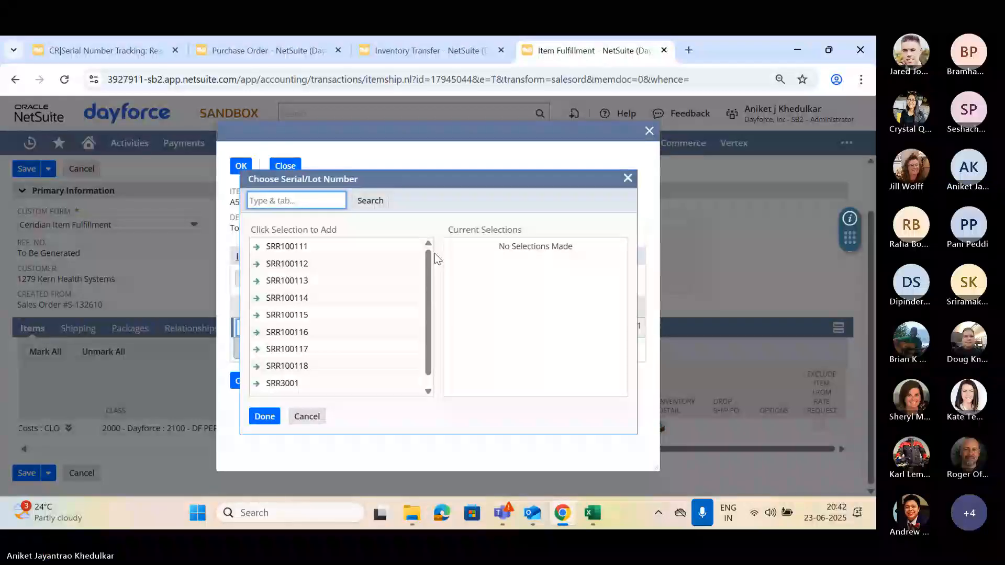
click(295, 249)
click(291, 267)
click(291, 282)
click(291, 299)
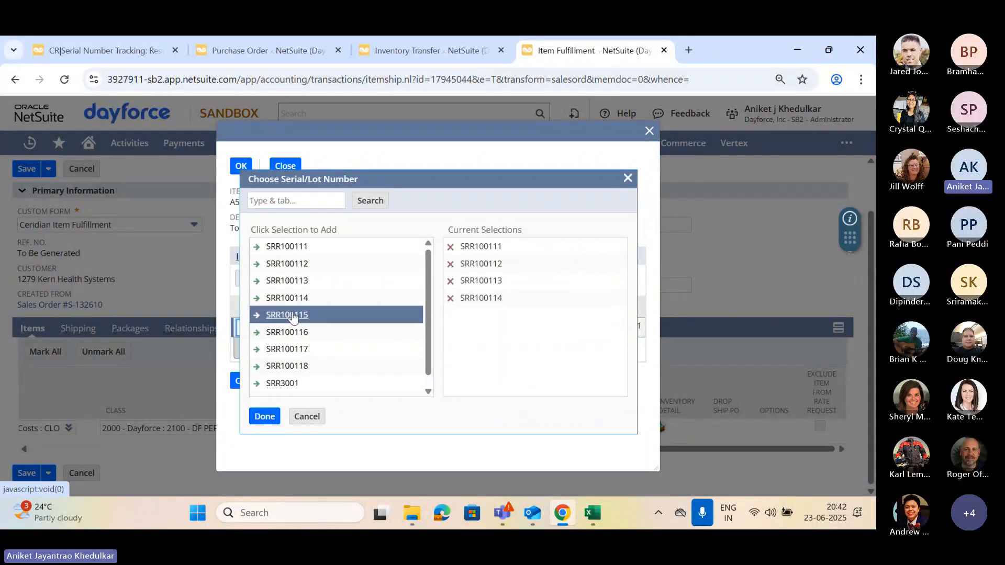
click(292, 316)
click(268, 425)
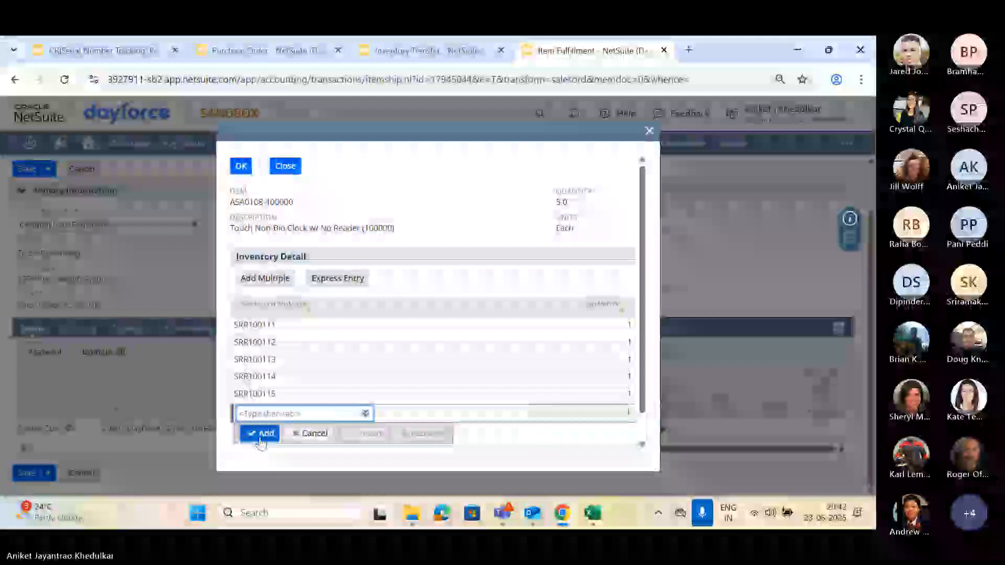
scroll(260, 444, down, 1)
click(241, 439)
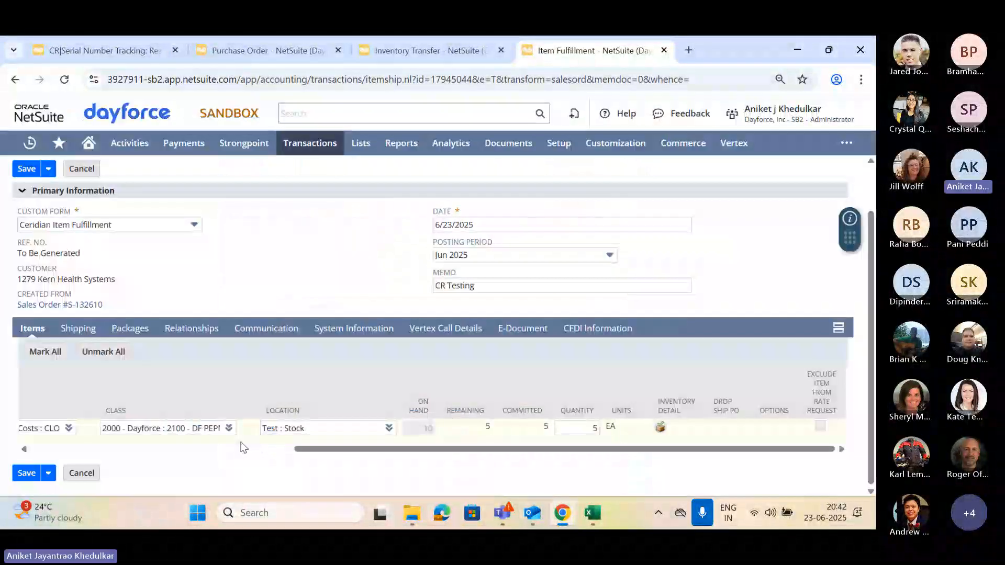
- Review the fulfillment's shipping information and the customer addresses available for the shipment
drag(640, 448, 251, 474)
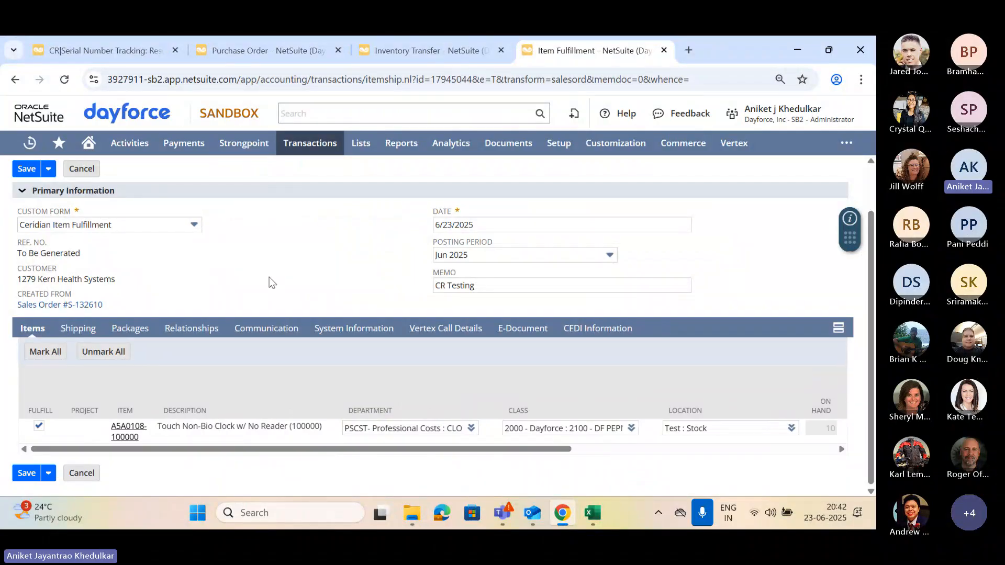
scroll(269, 278, up, 1)
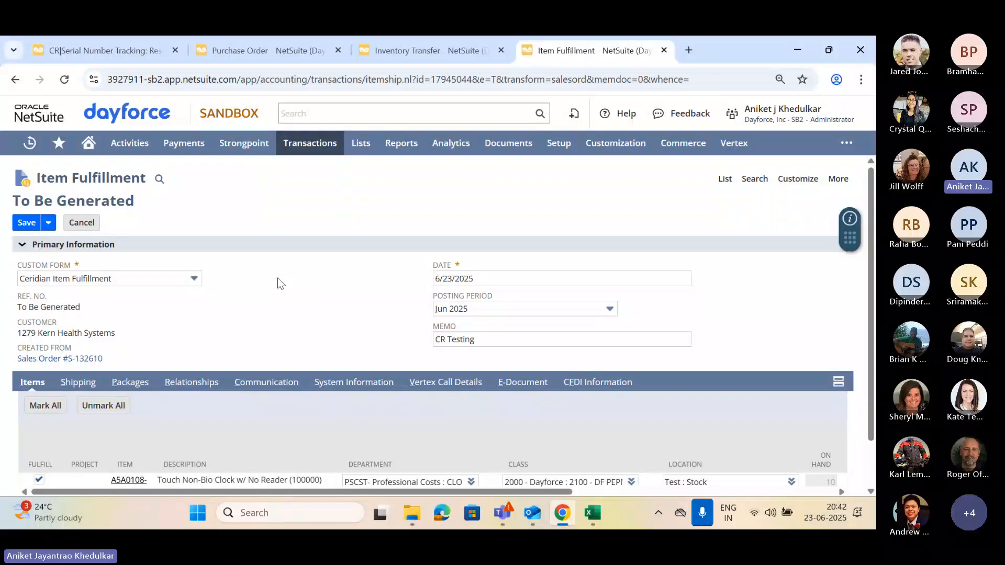
scroll(347, 273, down, 1)
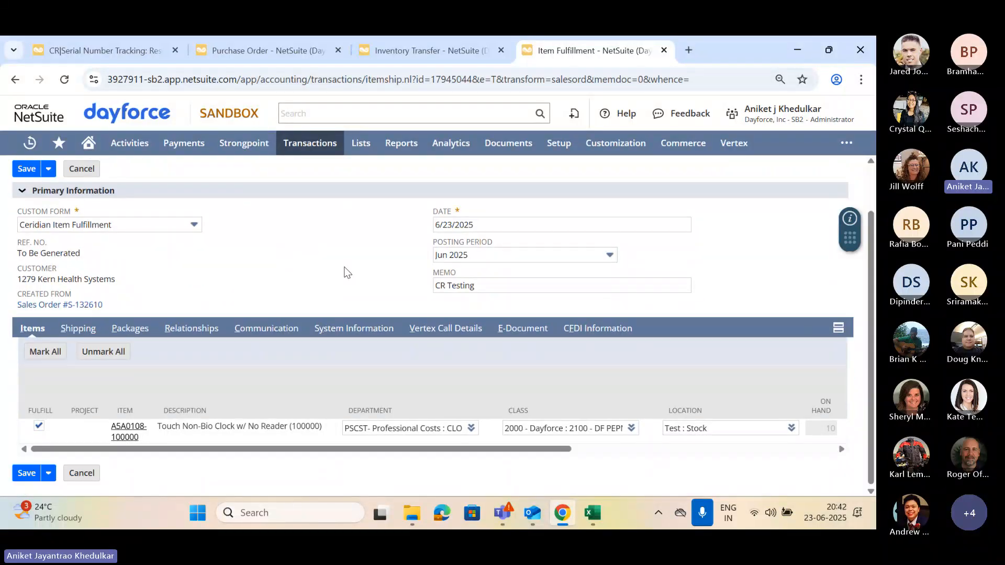
click(78, 328)
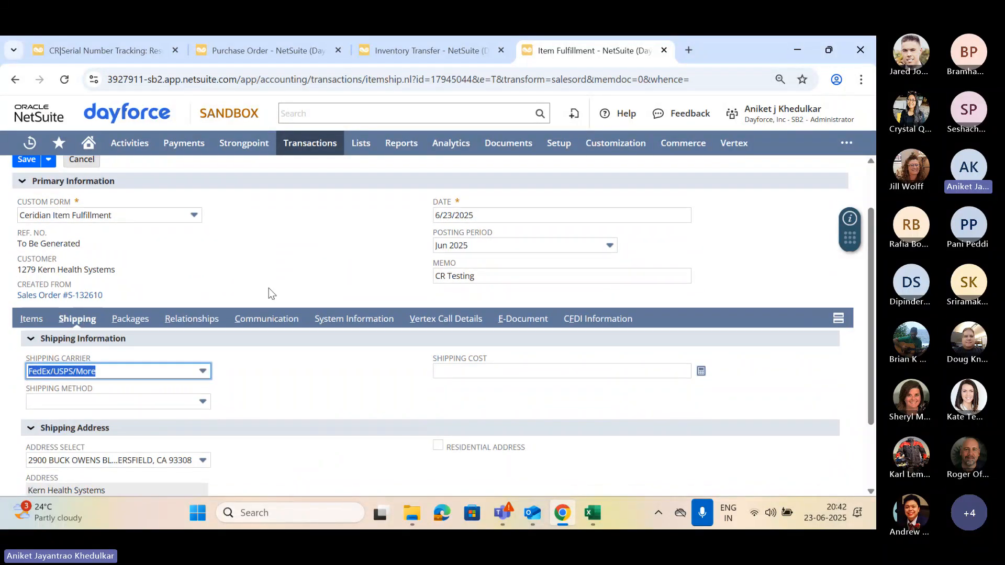
scroll(269, 288, down, 2)
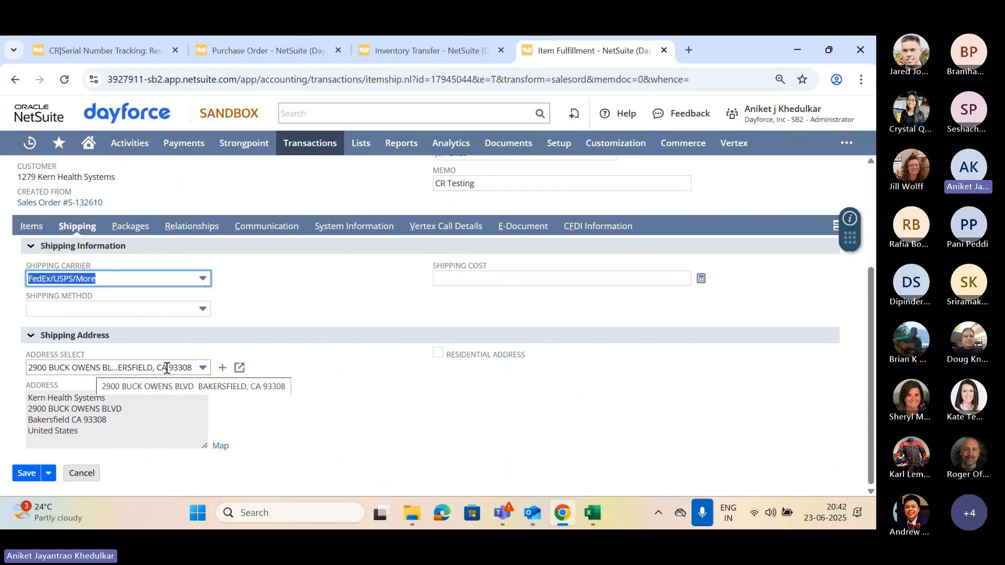
click(201, 368)
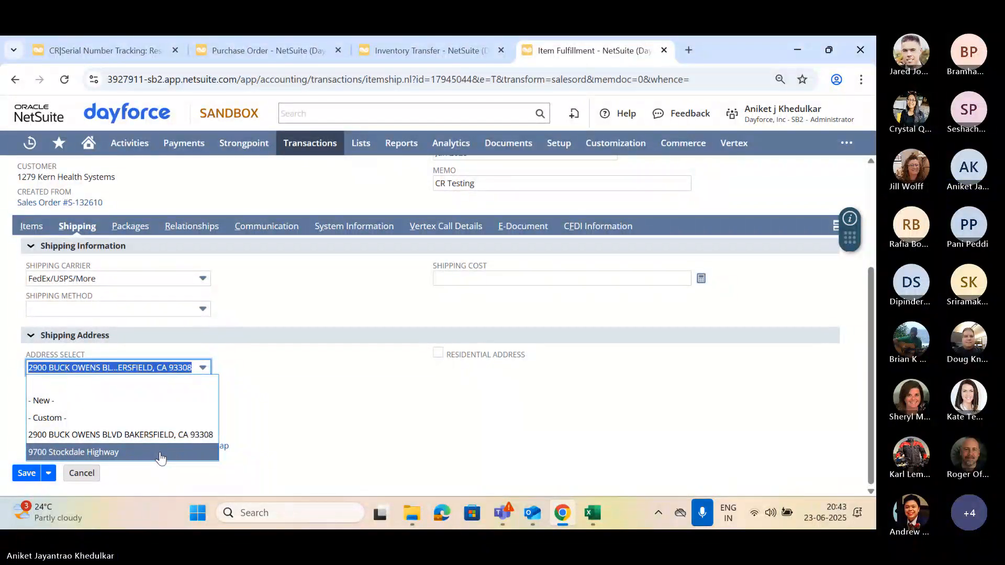
click(336, 403)
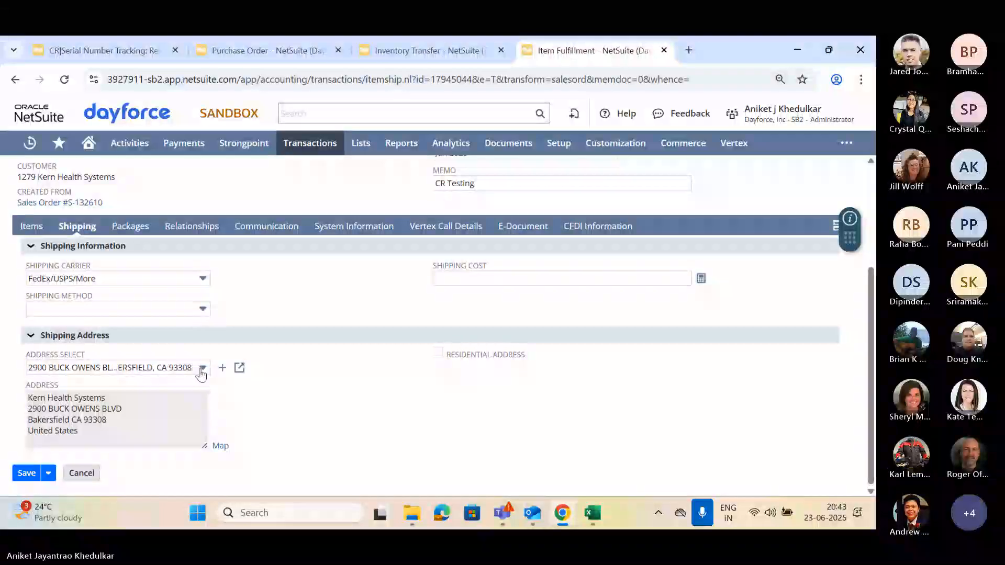
- Inspect the fields of the new shipping address form and close it without saving
scroll(290, 344, up, 3)
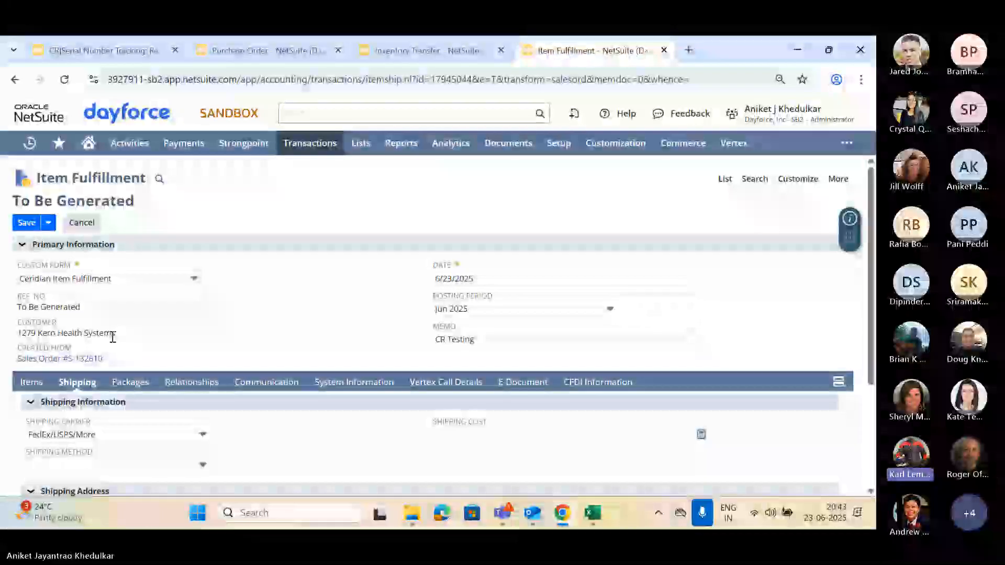
scroll(276, 417, down, 3)
click(200, 369)
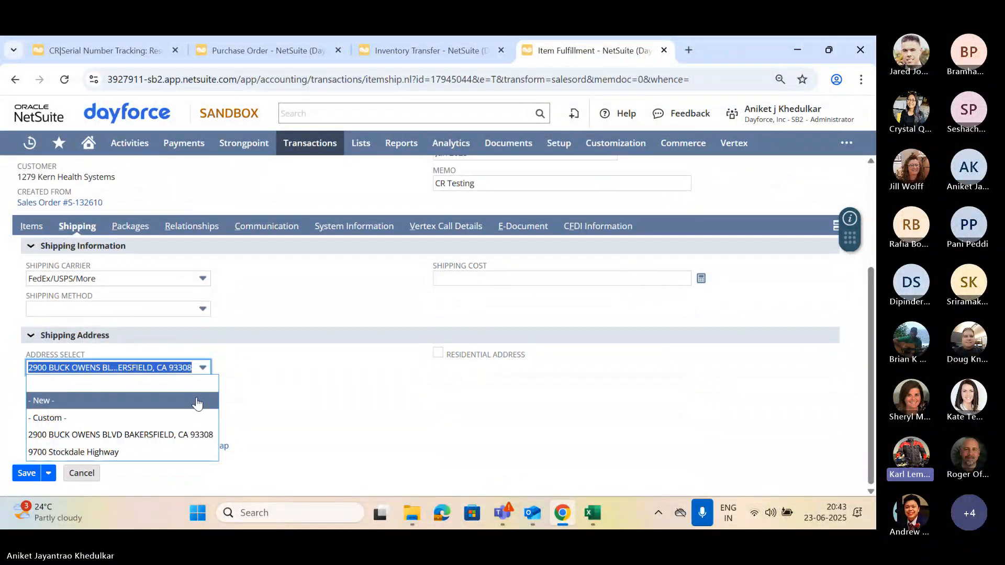
click(196, 404)
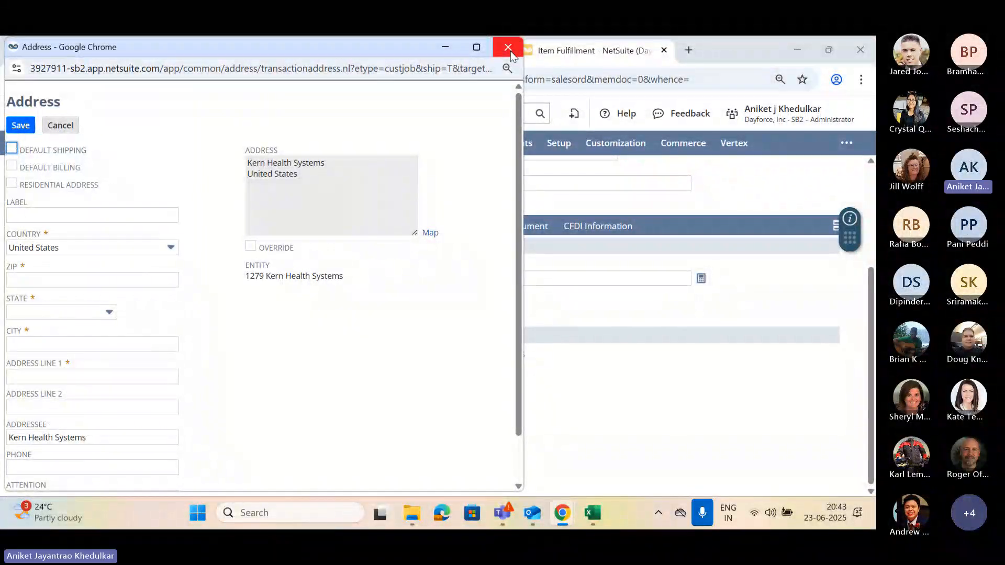
scroll(240, 359, down, 1)
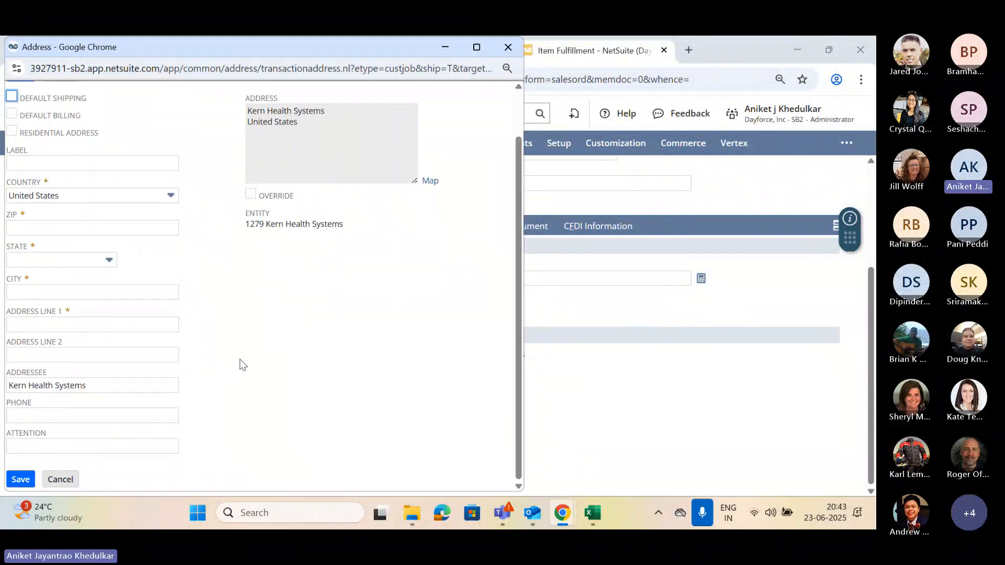
click(508, 47)
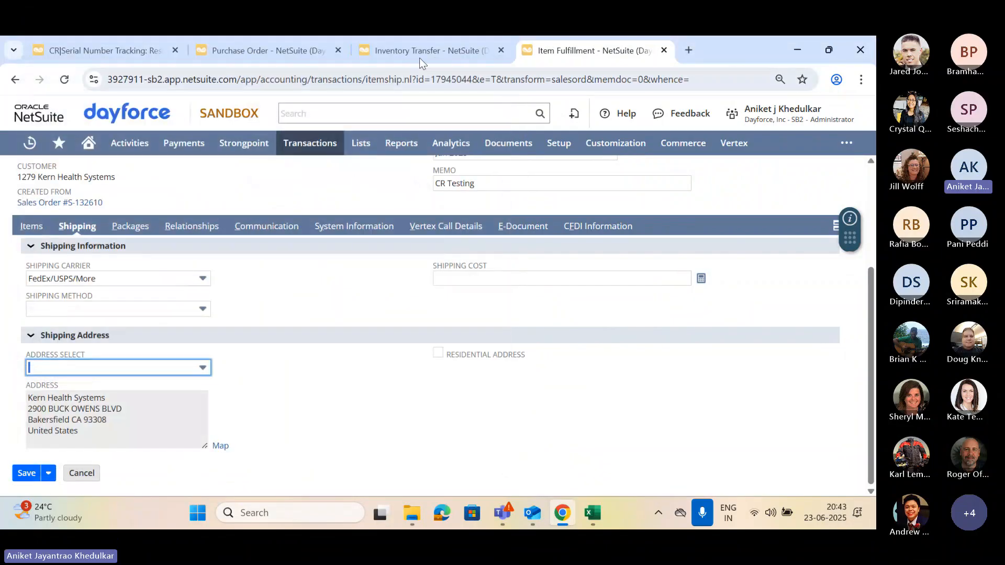
scroll(227, 279, up, 3)
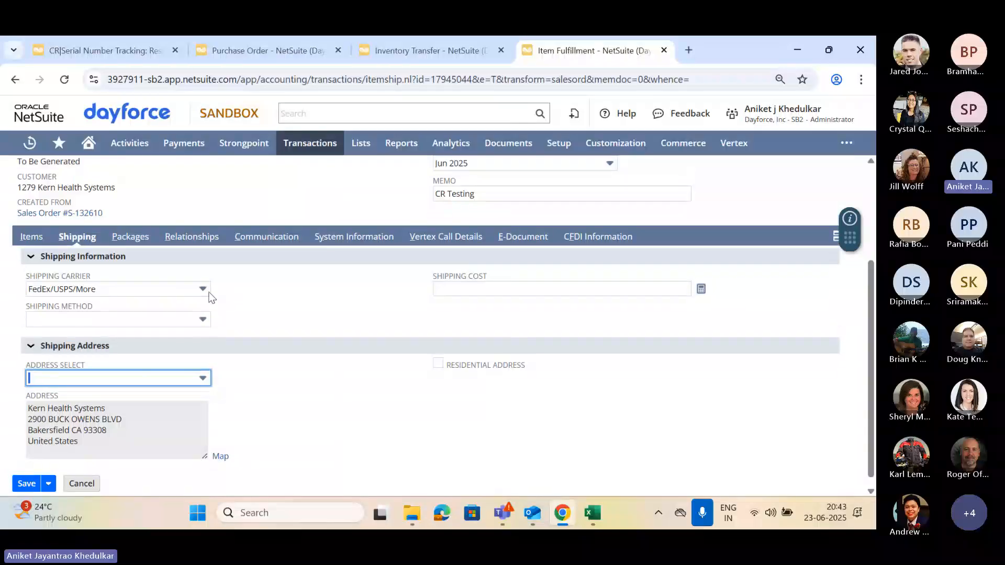
drag(116, 333, 17, 333)
key(ctrl+c)
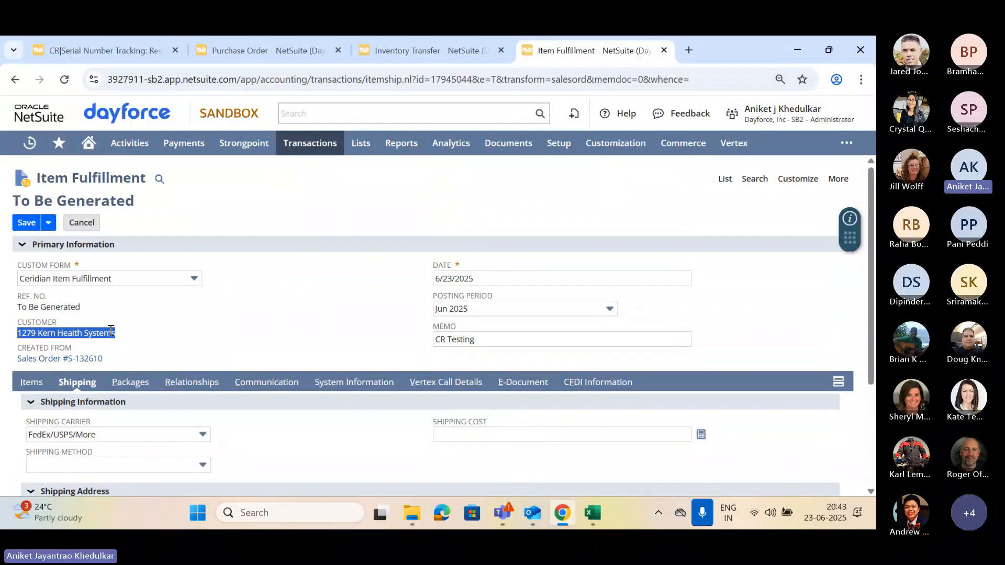
click(314, 116)
key(ctrl+v)
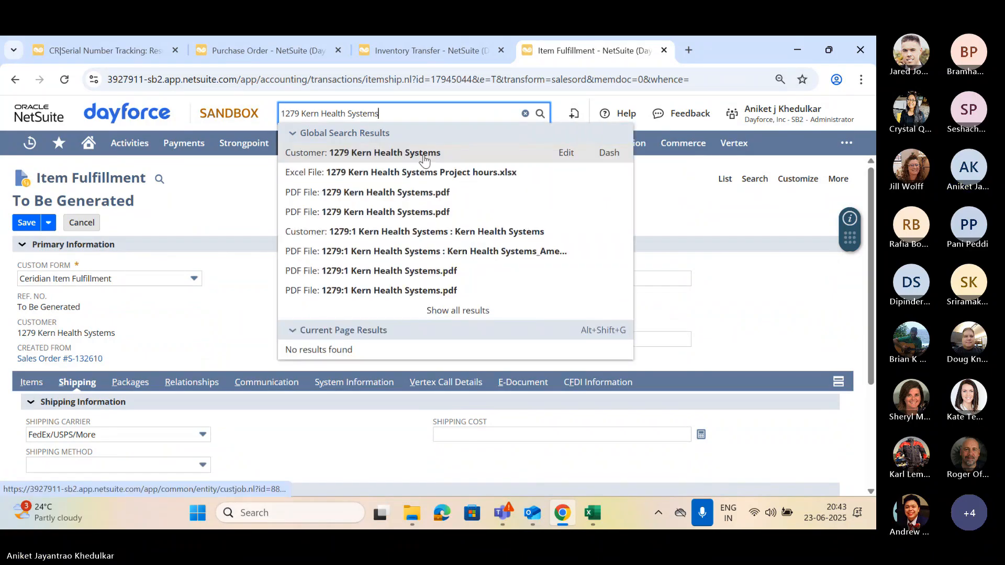
ctrl+click(423, 153)
click(678, 51)
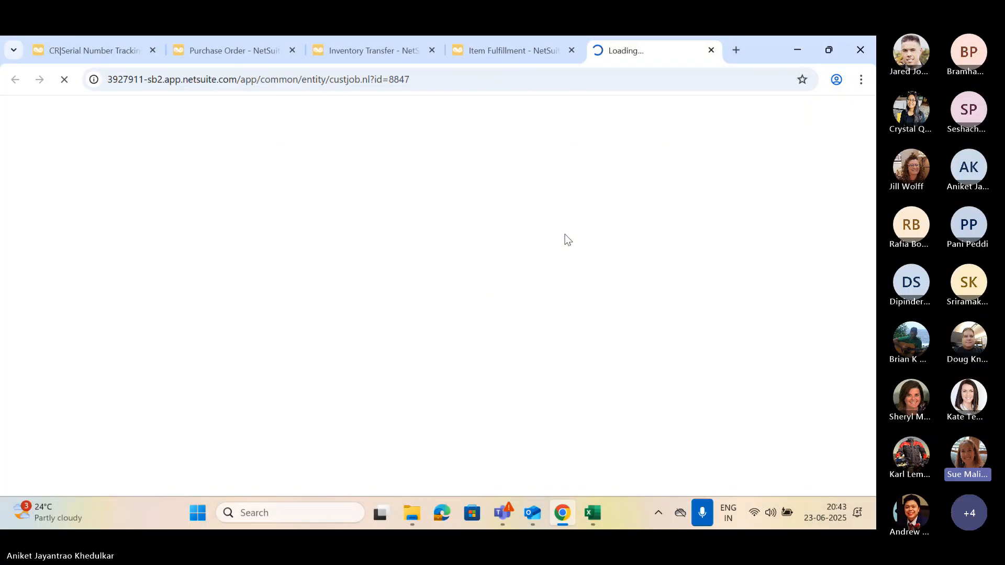
click(711, 50)
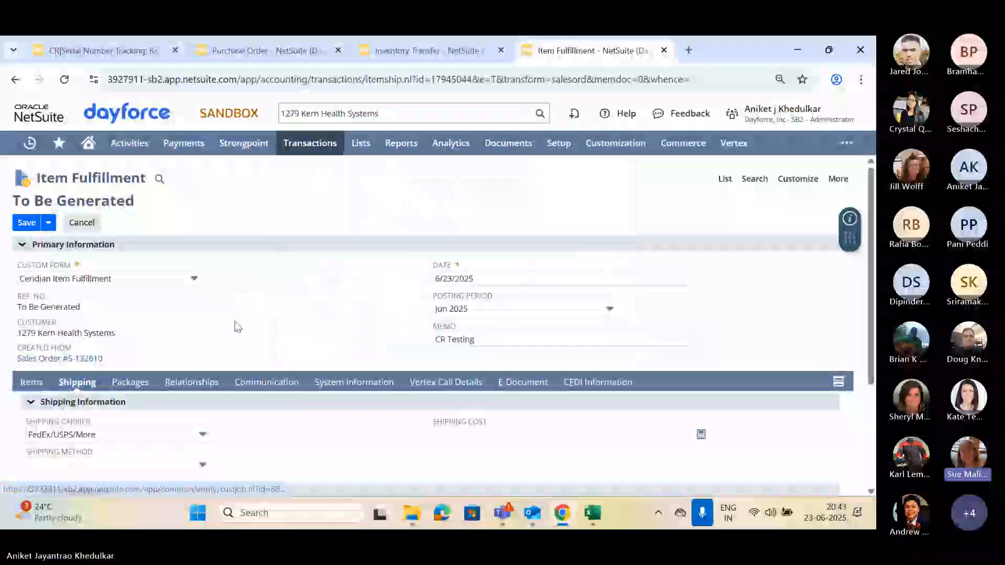
- Start a new shipping address for the fulfillment and fill in its ZIP code from the saved suggestions
scroll(246, 356, down, 3)
mouse_move(204, 371)
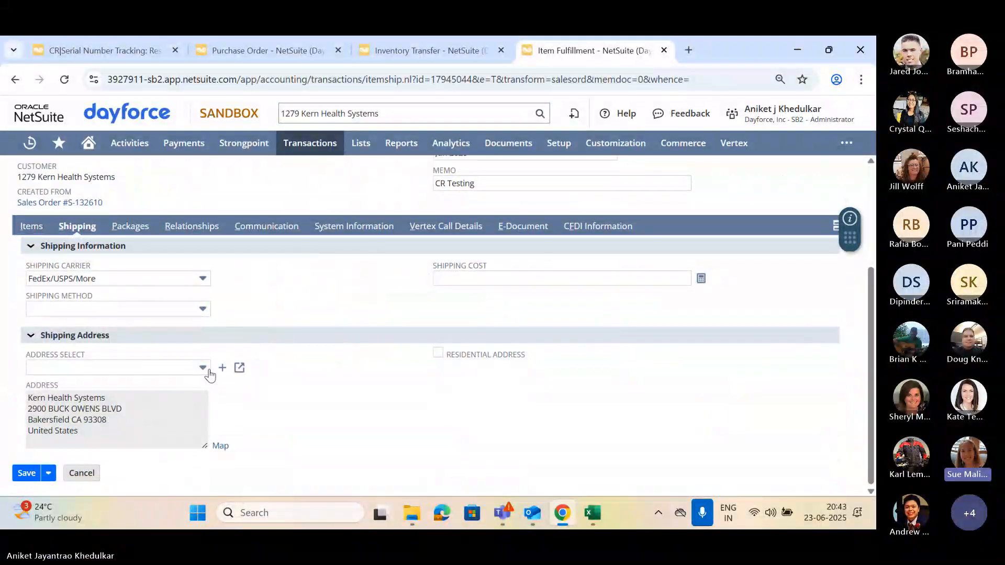
click(240, 368)
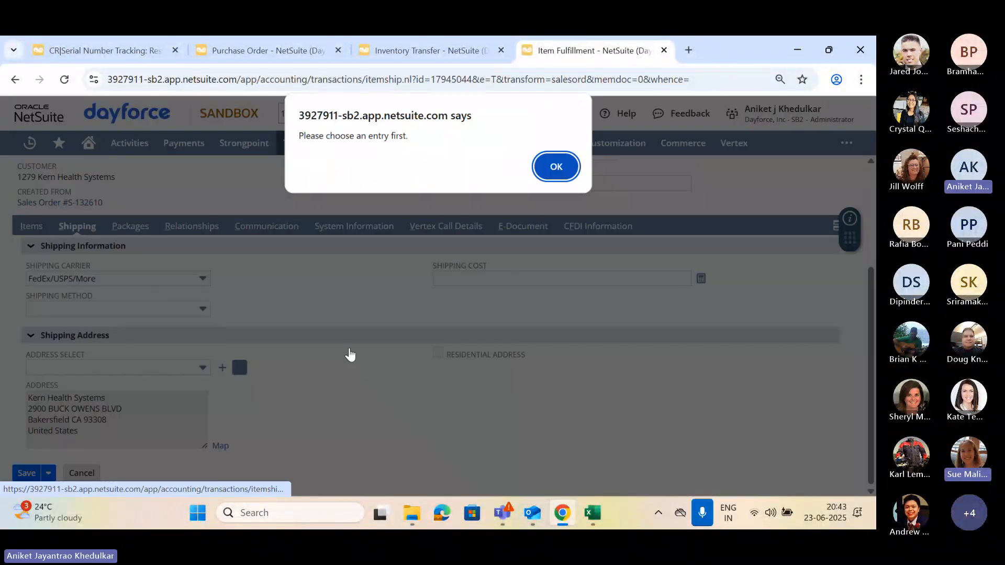
click(557, 166)
click(223, 368)
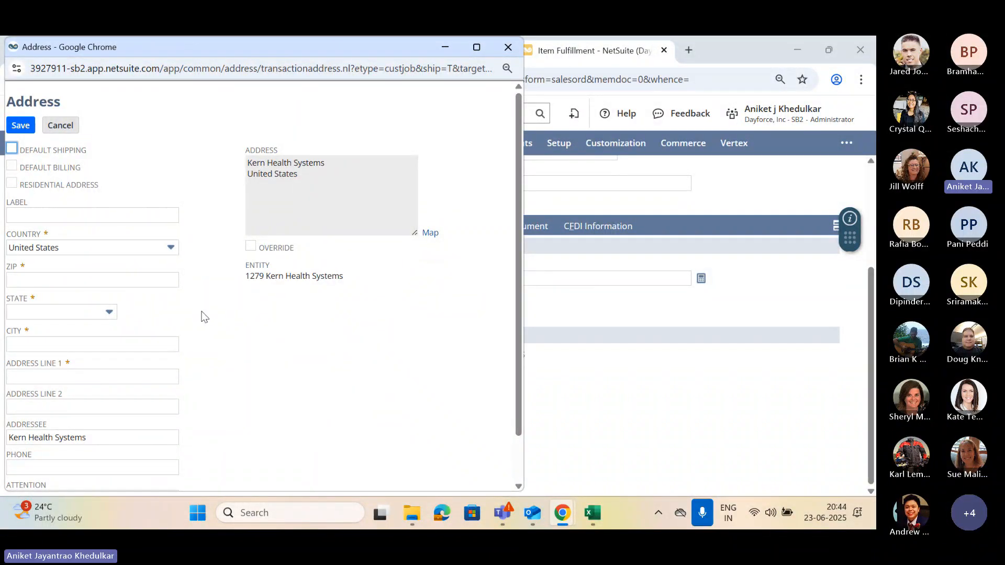
click(103, 280)
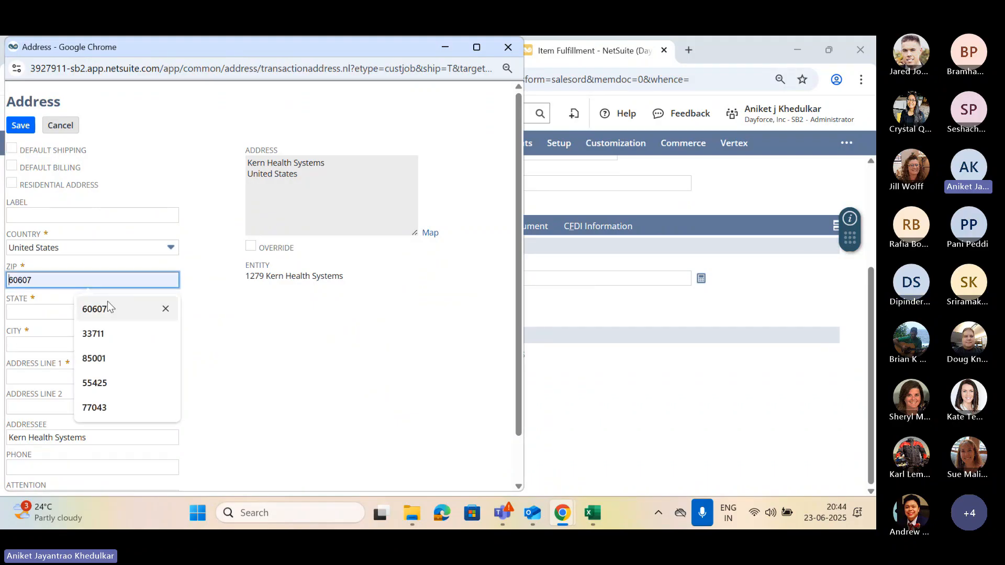
click(108, 308)
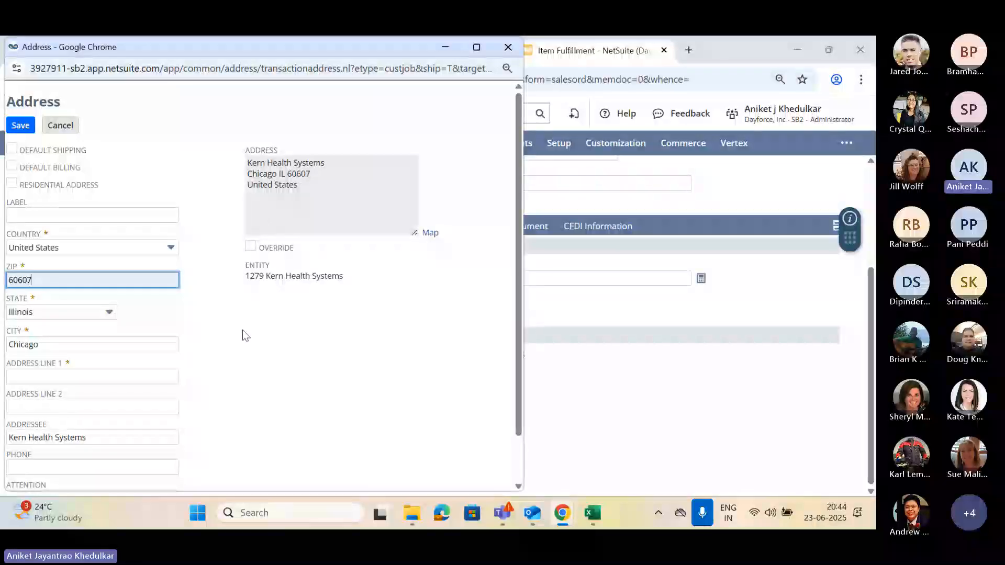
- Label the new address "Test 1" and mark it as the default shipping address
click(116, 218)
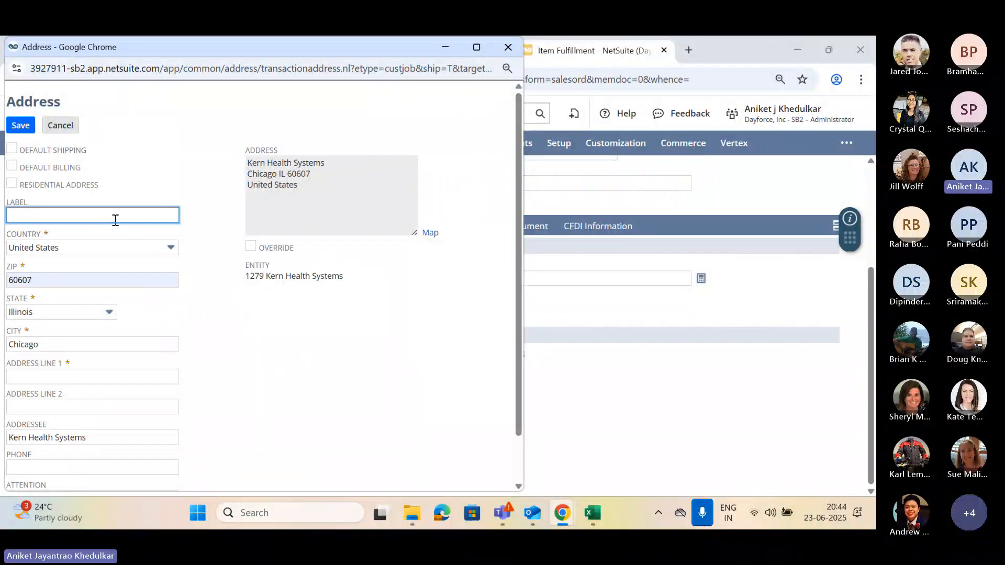
text(Test 1)
click(322, 383)
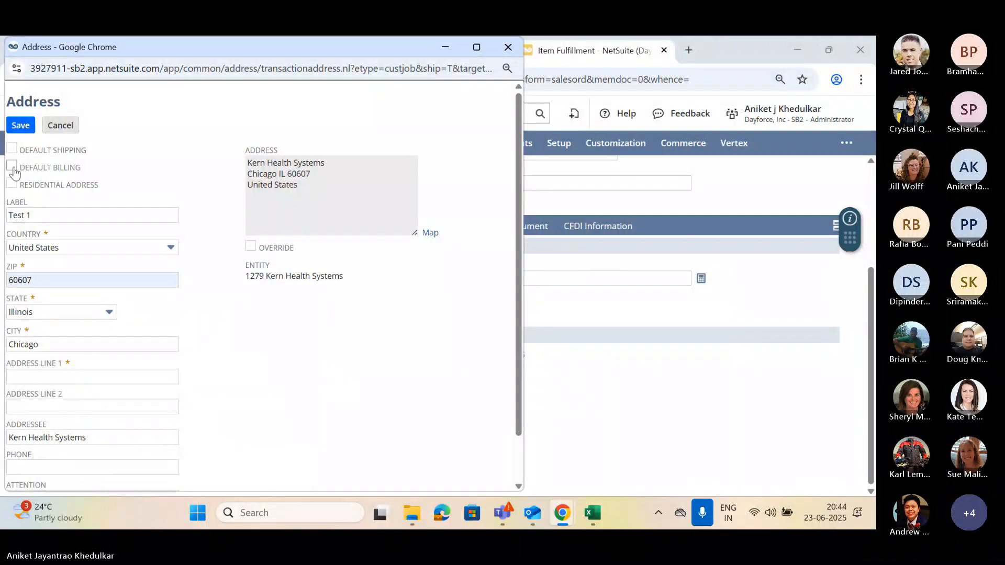
click(12, 148)
click(269, 358)
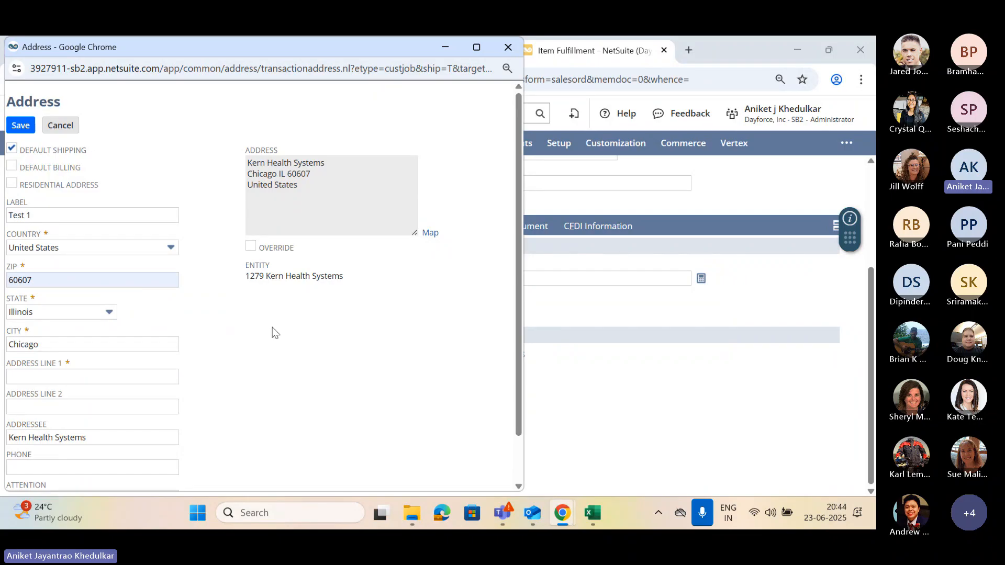
- Complete the new address with a saved street suggestion for Address Line 1 and "CR" as the attention, and save it
scroll(273, 328, down, 2)
click(131, 321)
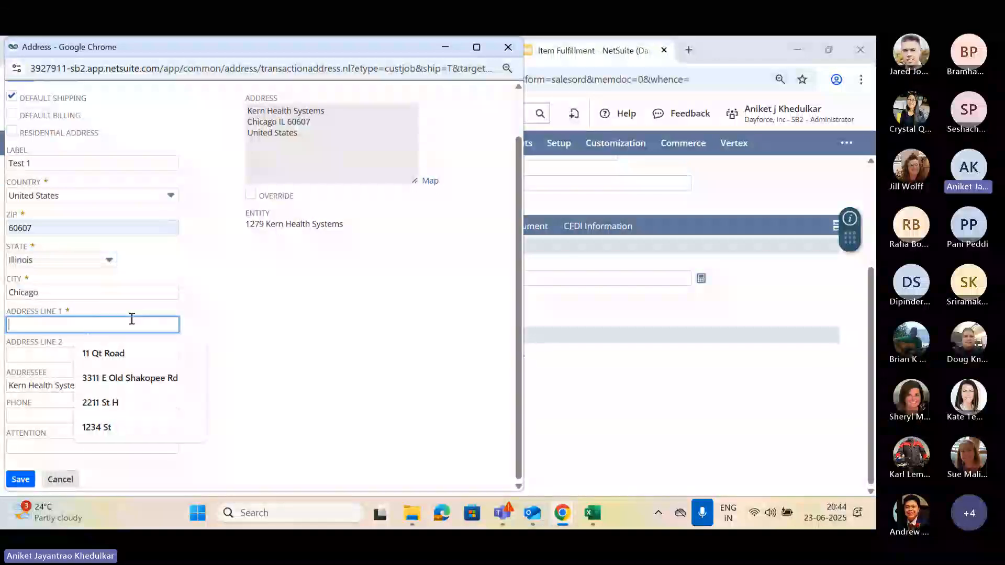
click(126, 354)
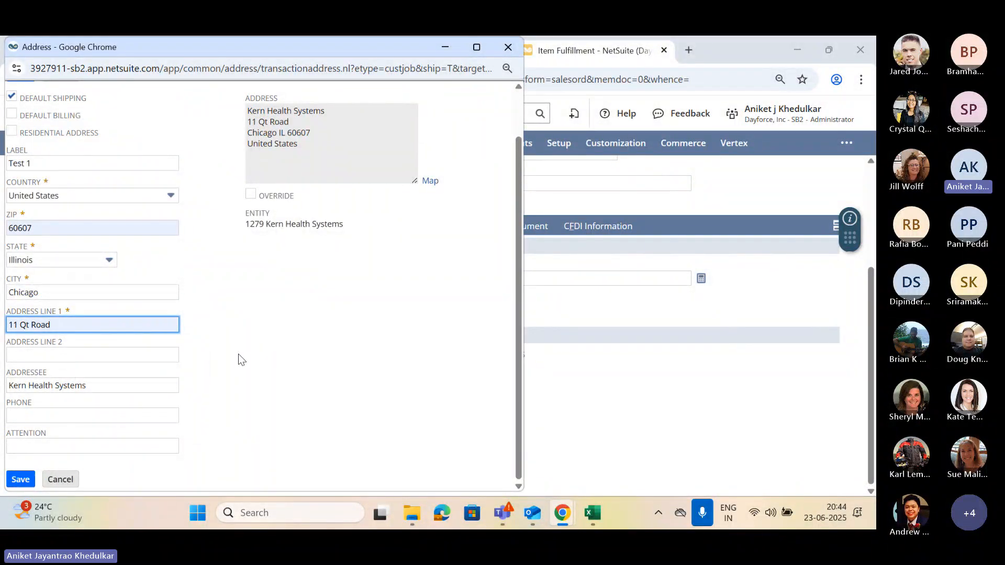
click(173, 443)
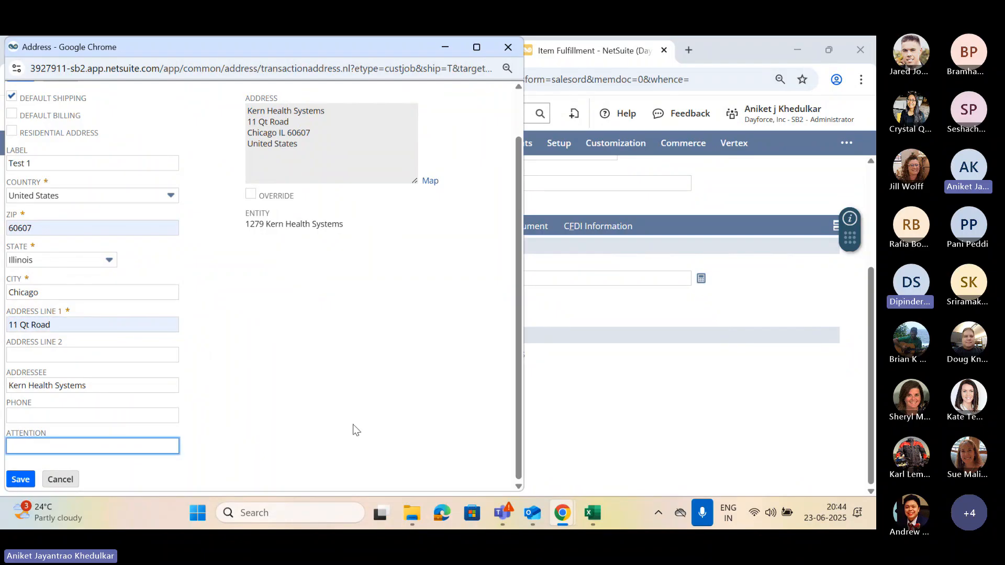
text(CR)
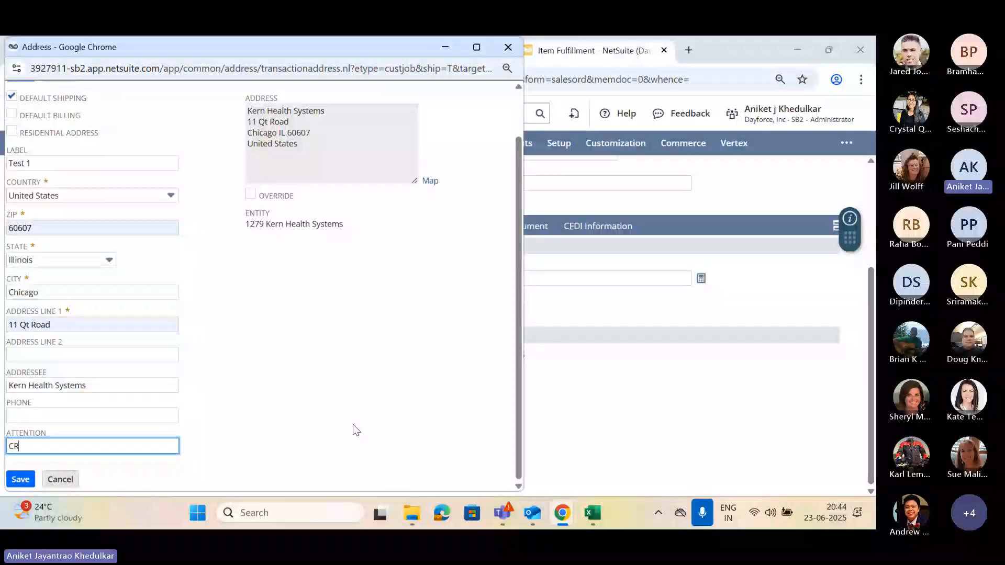
click(354, 427)
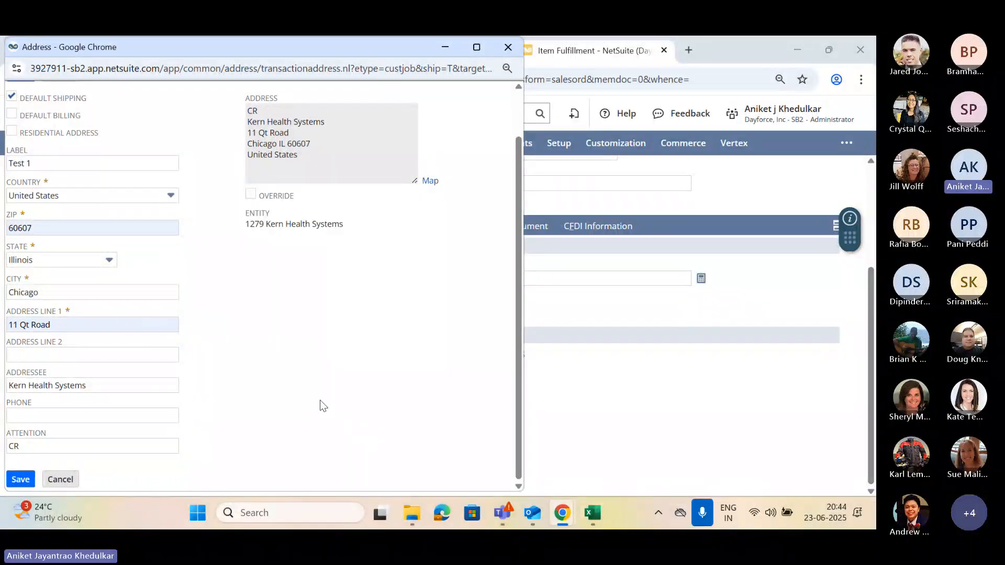
scroll(272, 396, up, 1)
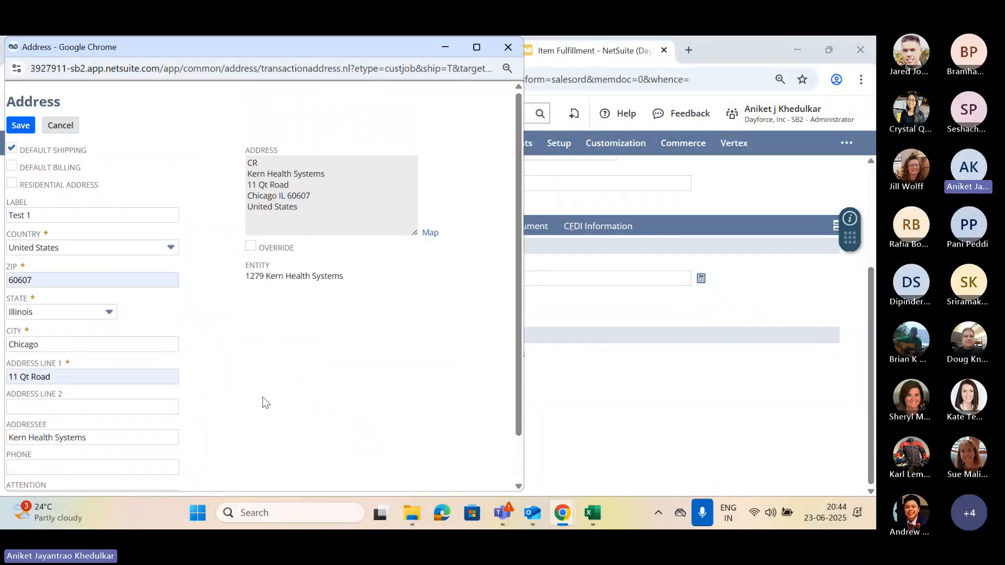
click(20, 125)
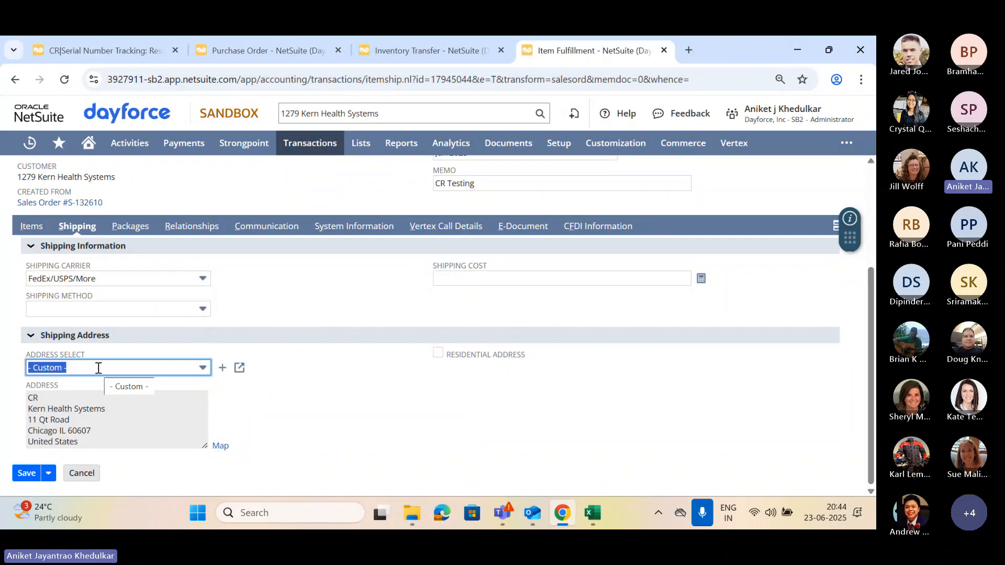
- Review the custom shipping address applied to the fulfillment and inspect its details in the address form without changing them
click(301, 378)
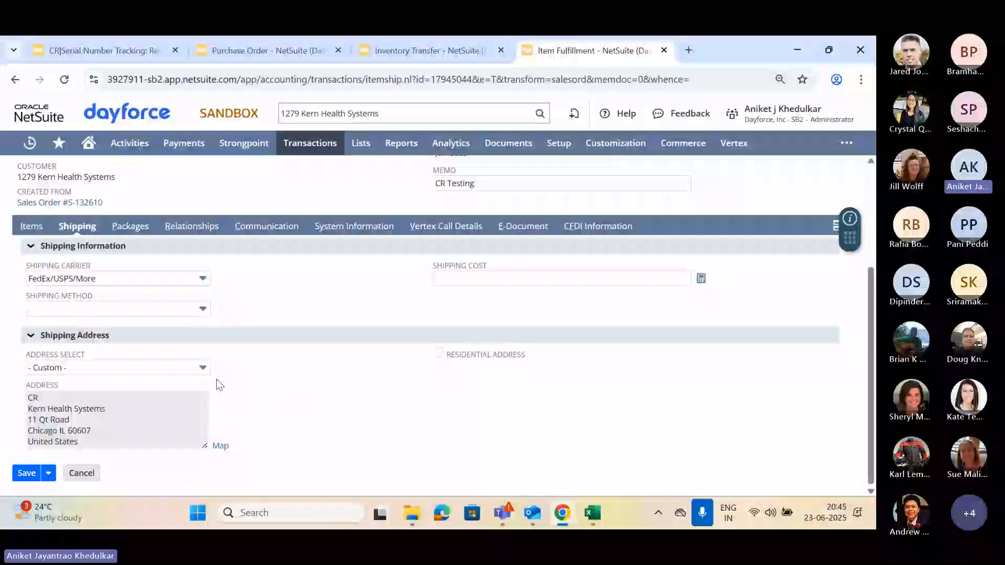
scroll(304, 379, up, 3)
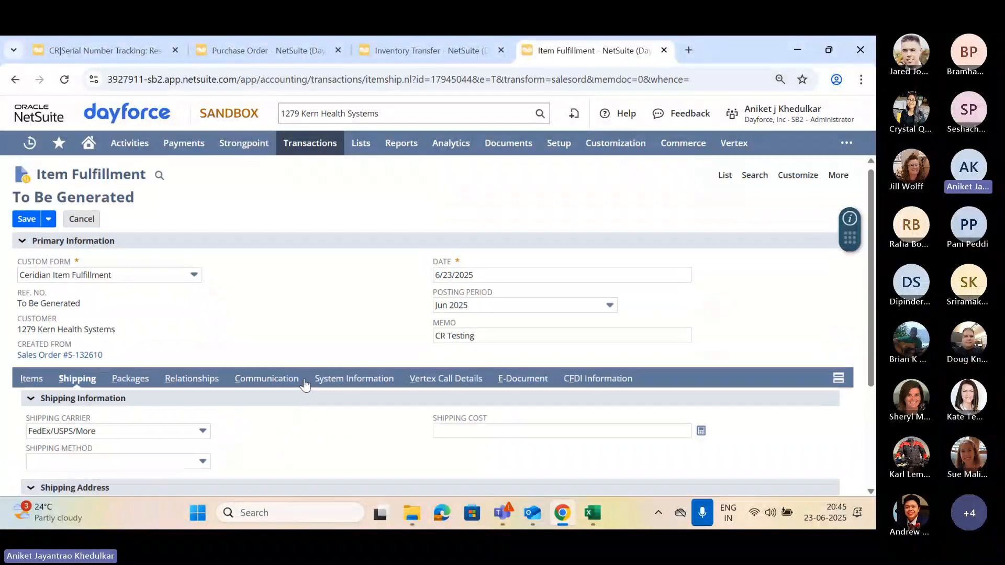
scroll(306, 385, down, 3)
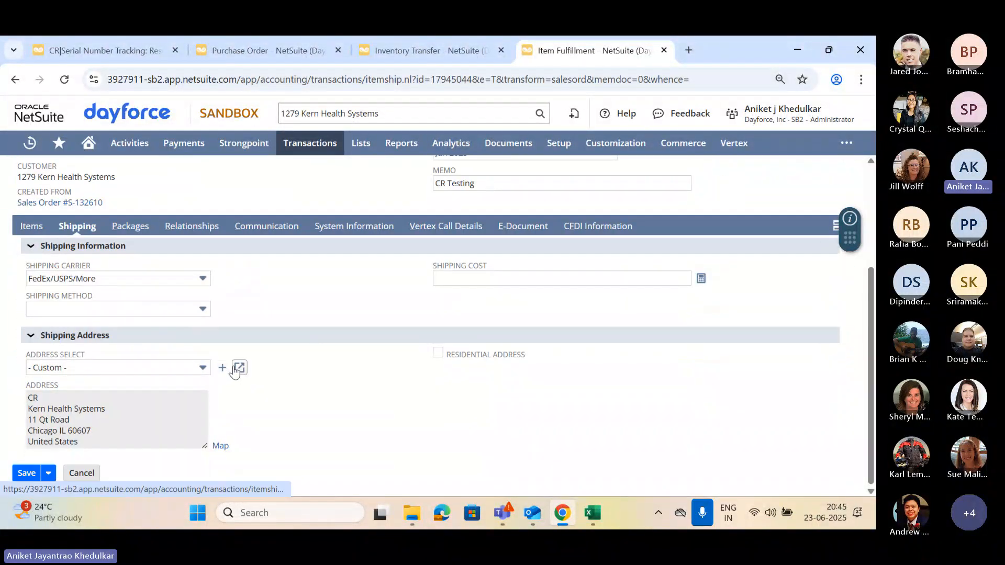
click(238, 367)
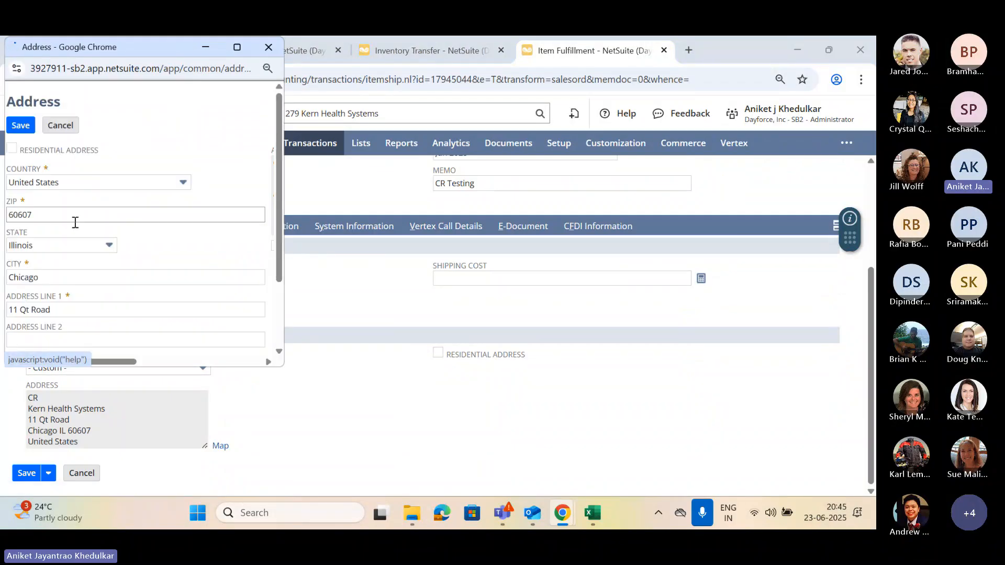
scroll(108, 254, down, 3)
scroll(108, 253, up, 3)
click(237, 47)
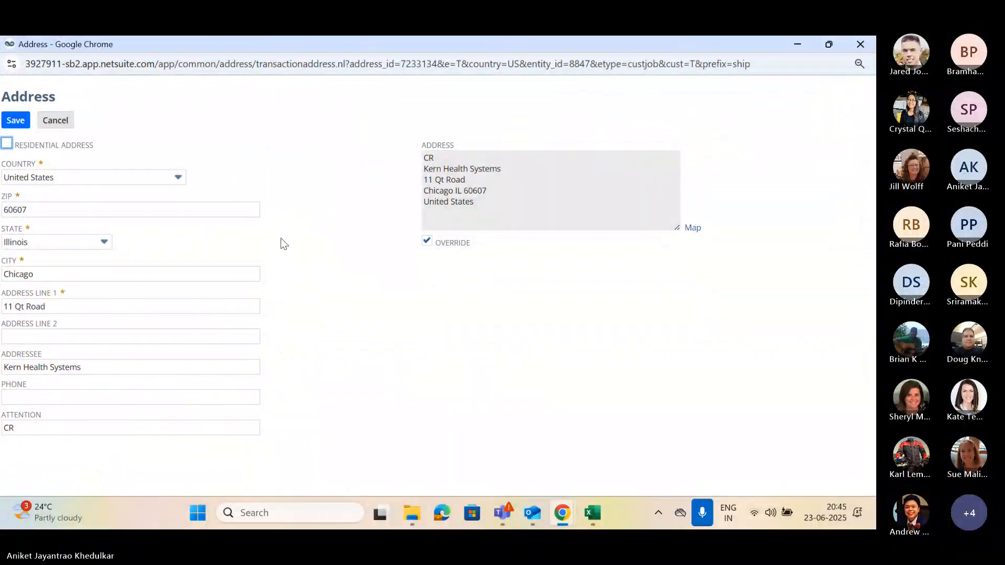
click(62, 121)
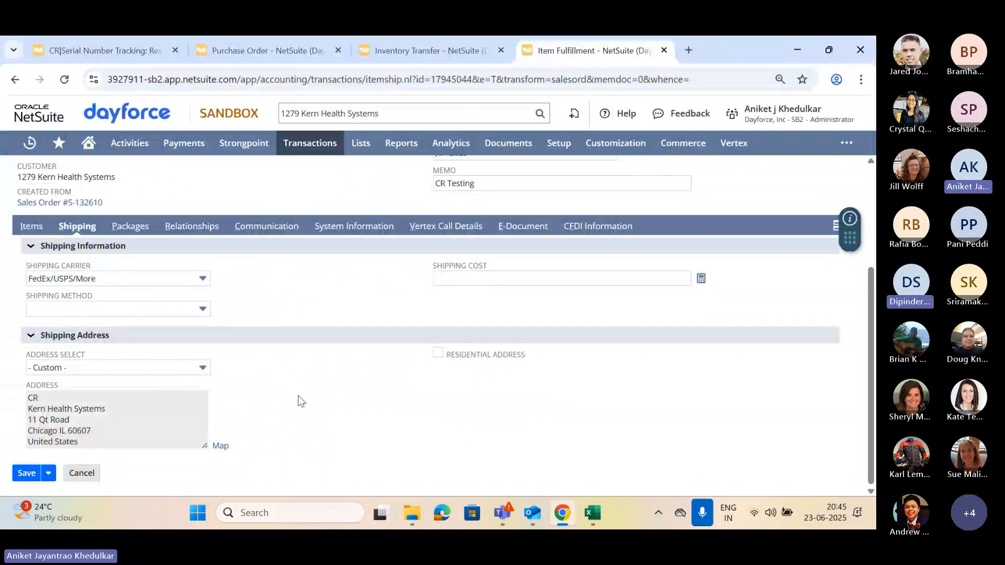
- Return to the fulfillment's item lines and save the item fulfillment
scroll(298, 398, up, 3)
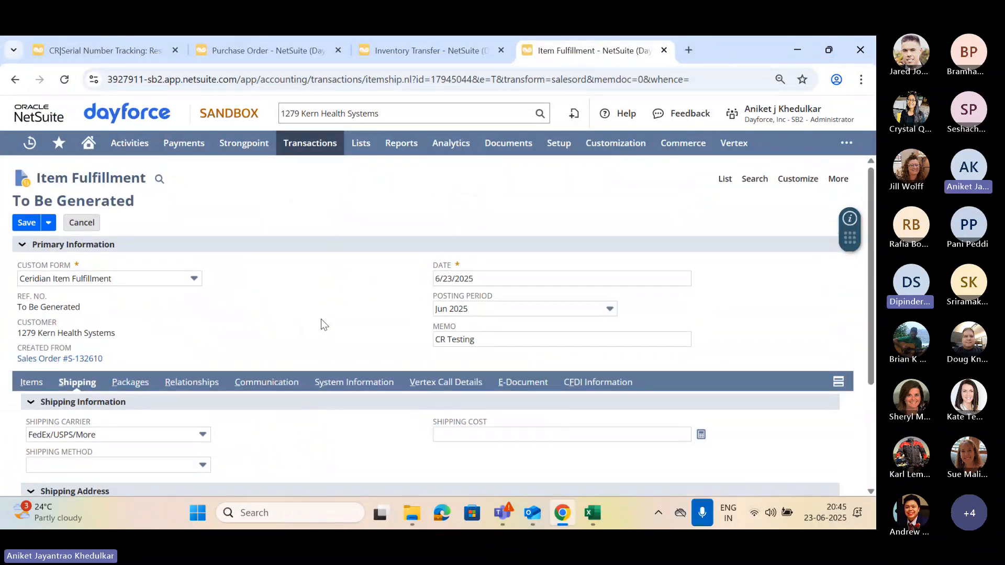
click(32, 382)
scroll(23, 461, down, 2)
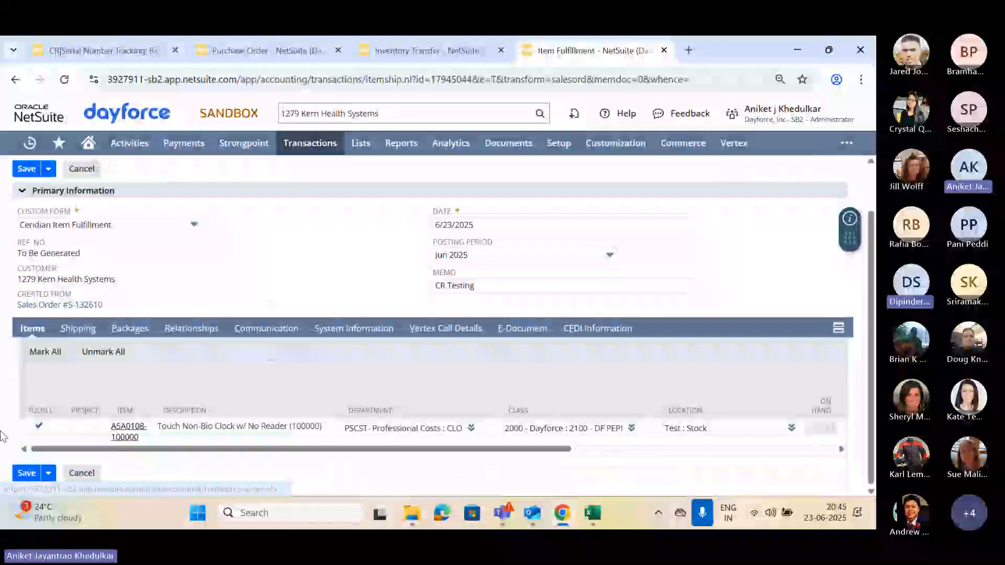
click(25, 473)
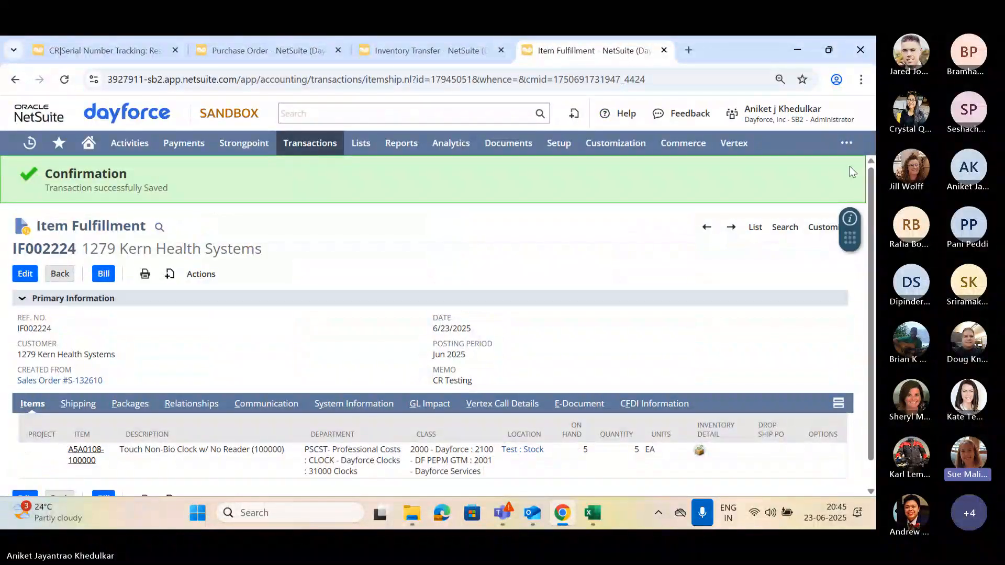
- Reopen the saved fulfillment for editing and set the Touch Non-Bio Clock line's quantity to 3, dismissing the inventory detail alert
scroll(333, 343, down, 1)
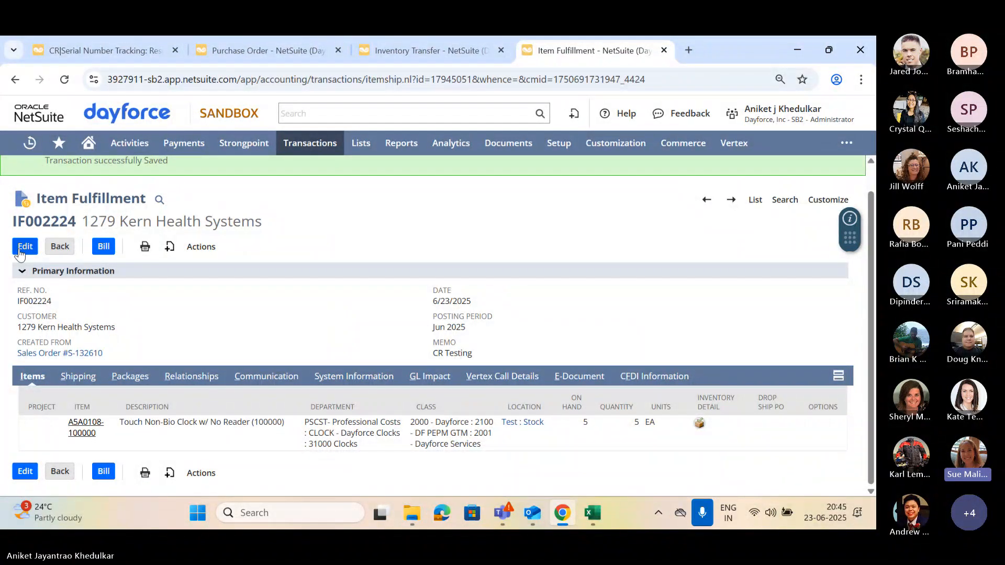
click(20, 253)
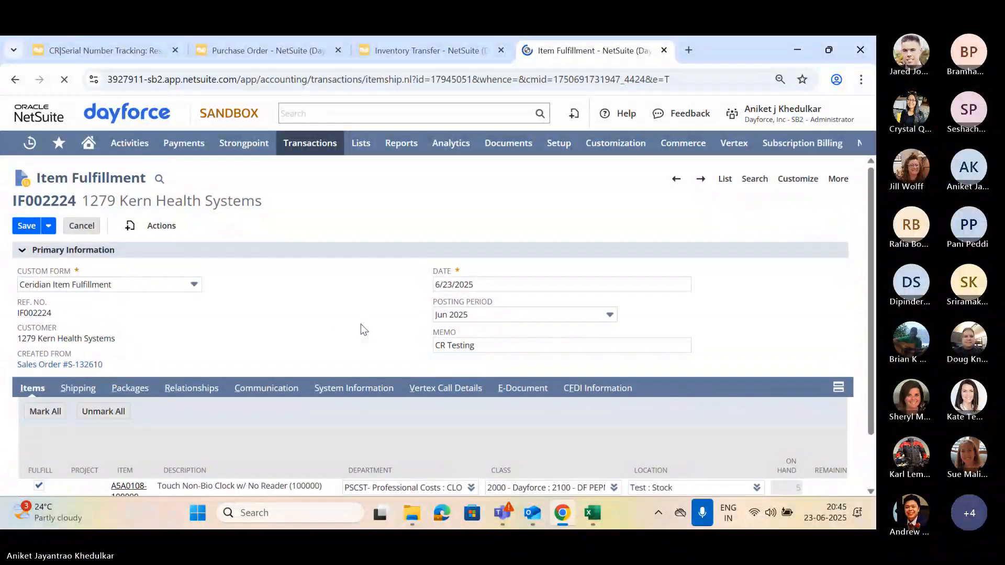
scroll(839, 251, down, 2)
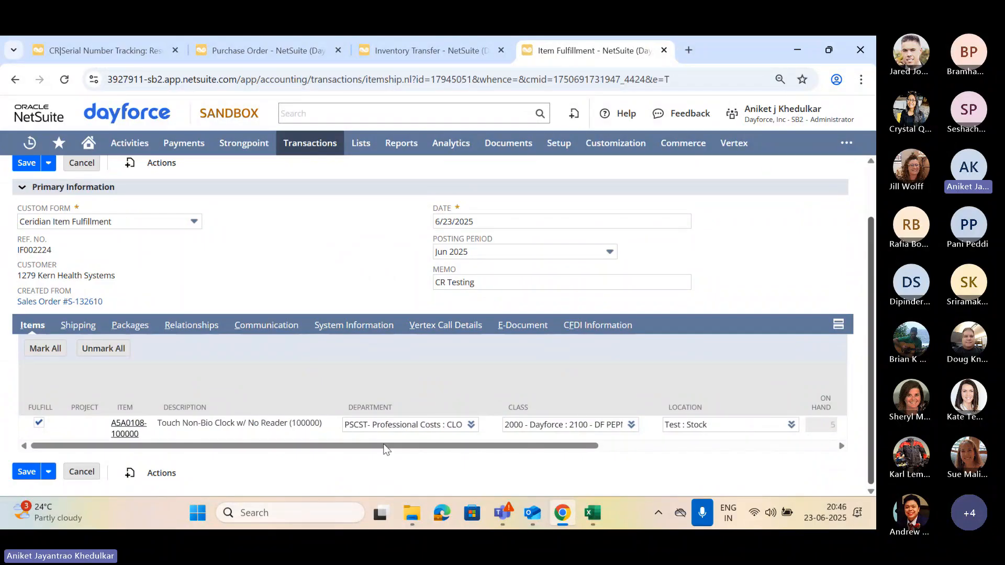
drag(117, 446, 367, 445)
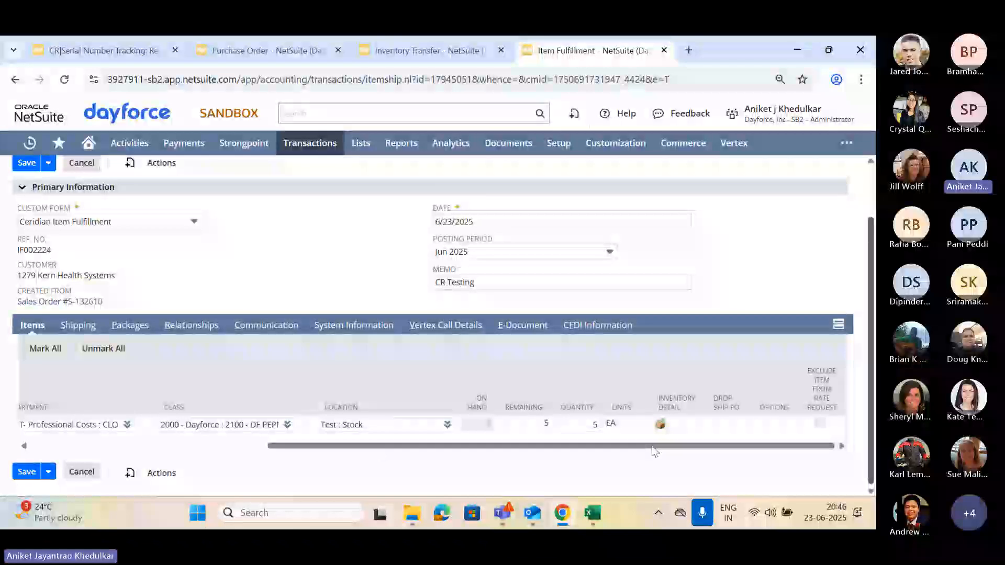
click(588, 428)
text(3)
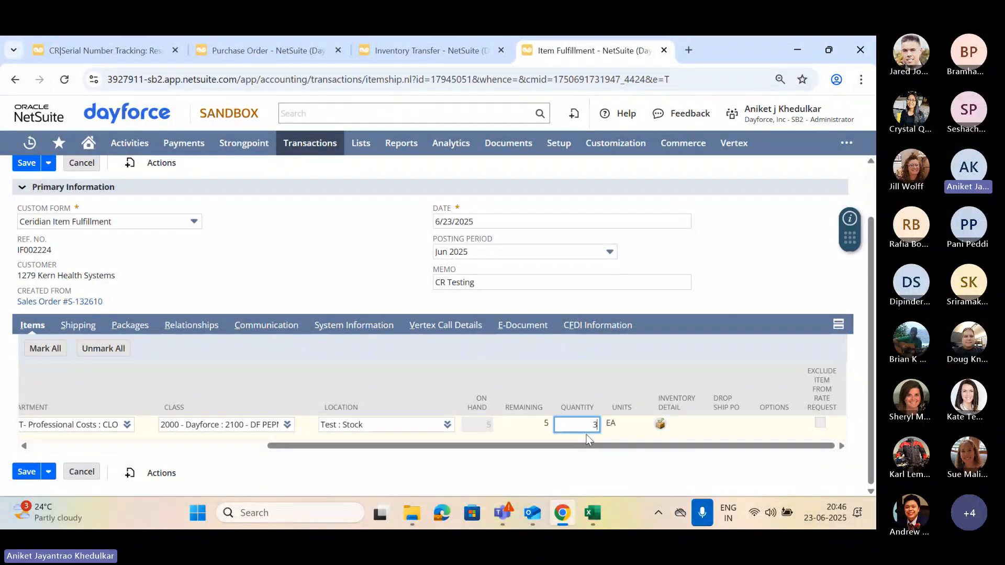
click(746, 279)
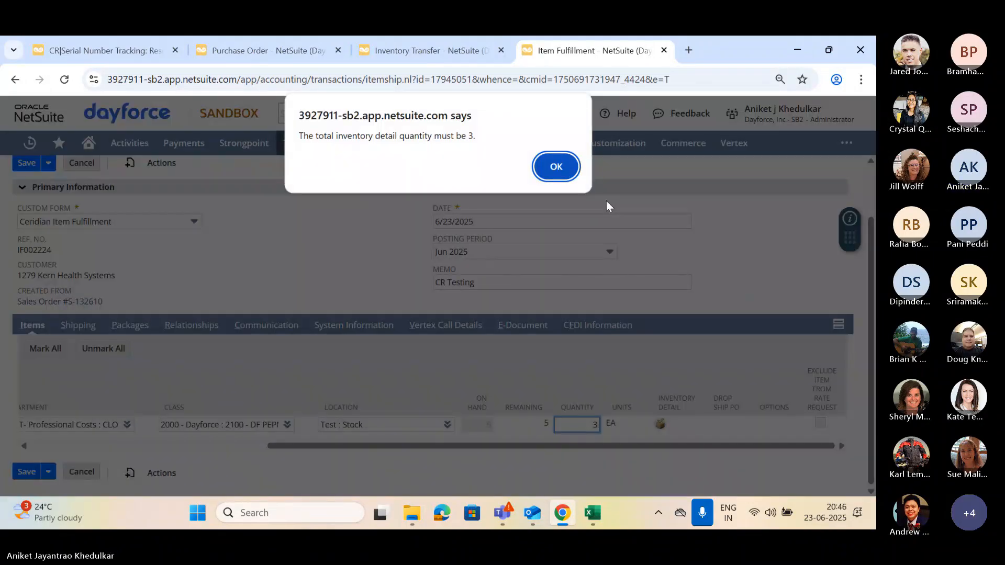
click(562, 175)
- Review the clock line's location, on-hand, remaining and quantity values and its inventory detail column
drag(714, 449, 254, 464)
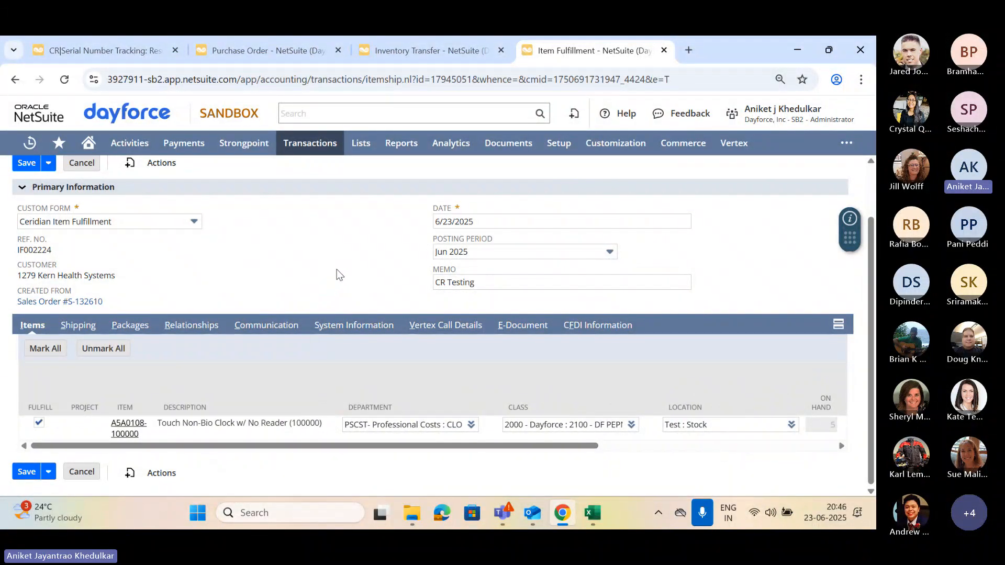
drag(394, 446, 452, 454)
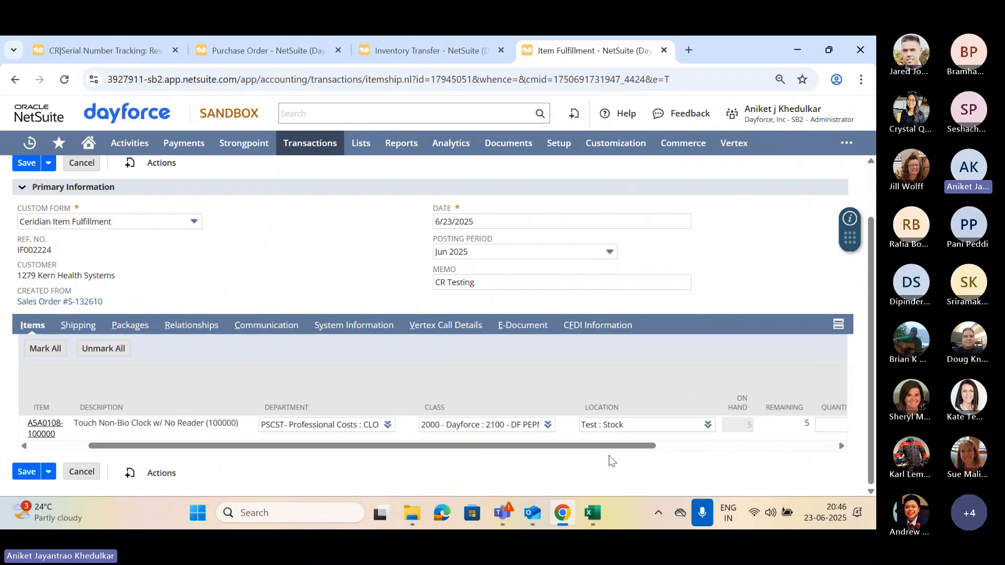
drag(617, 455, 691, 450)
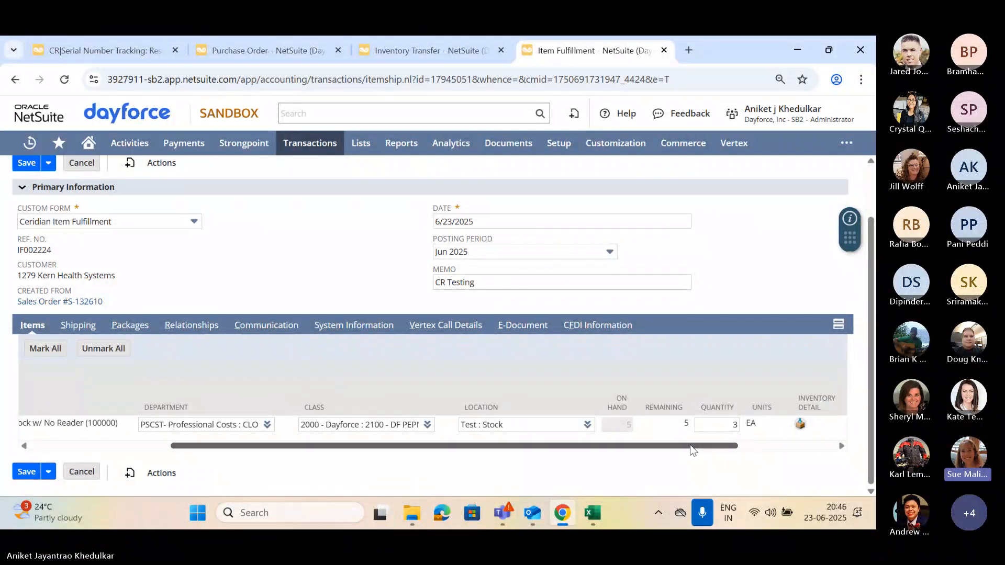
drag(694, 450, 606, 461)
click(601, 428)
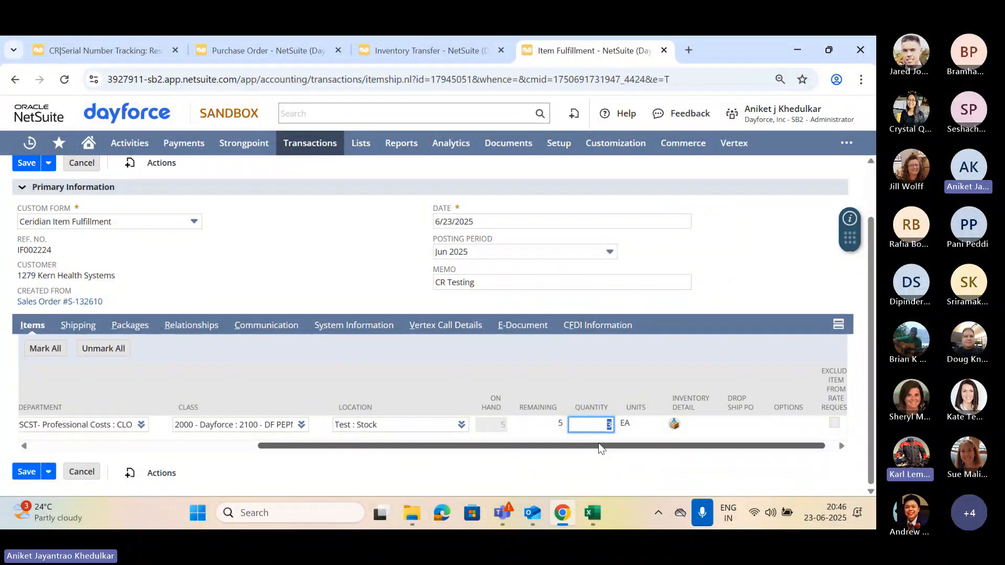
drag(599, 448, 644, 453)
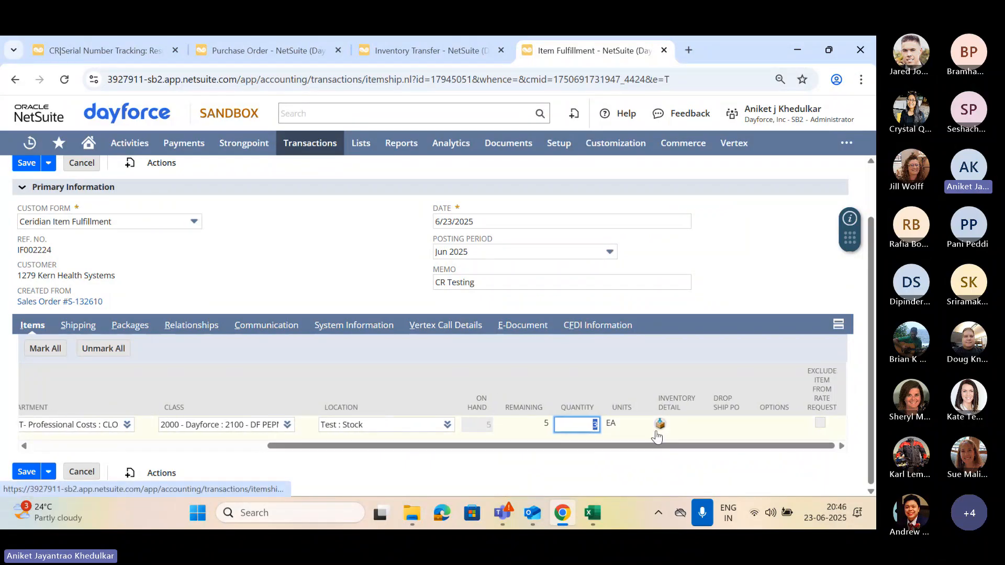
scroll(297, 302, up, 2)
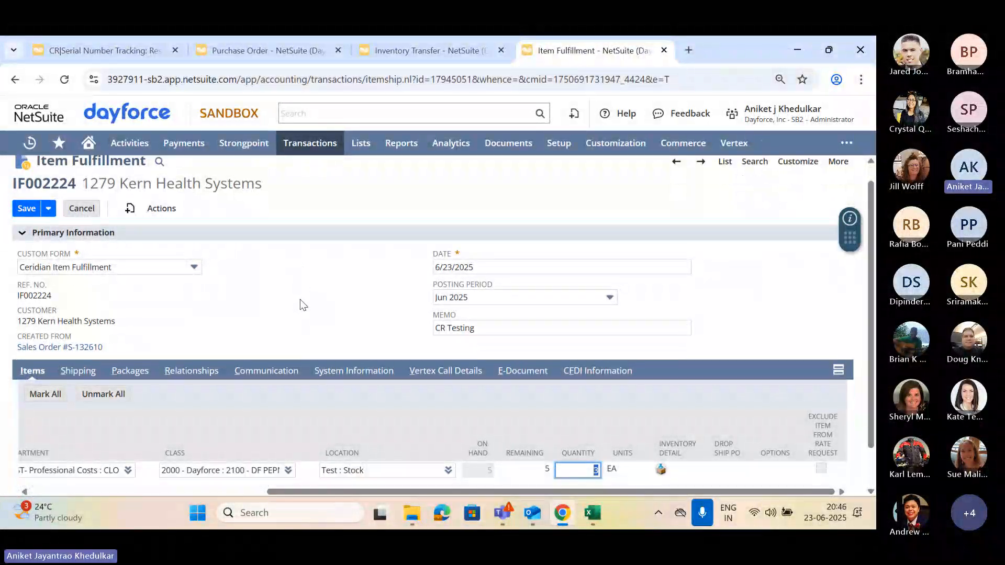
scroll(301, 299, down, 2)
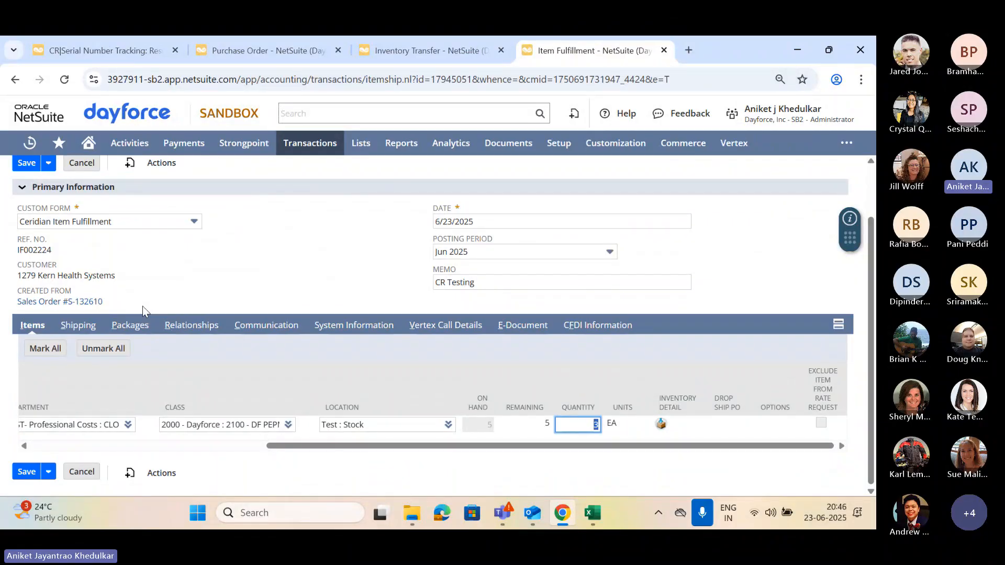
click(341, 280)
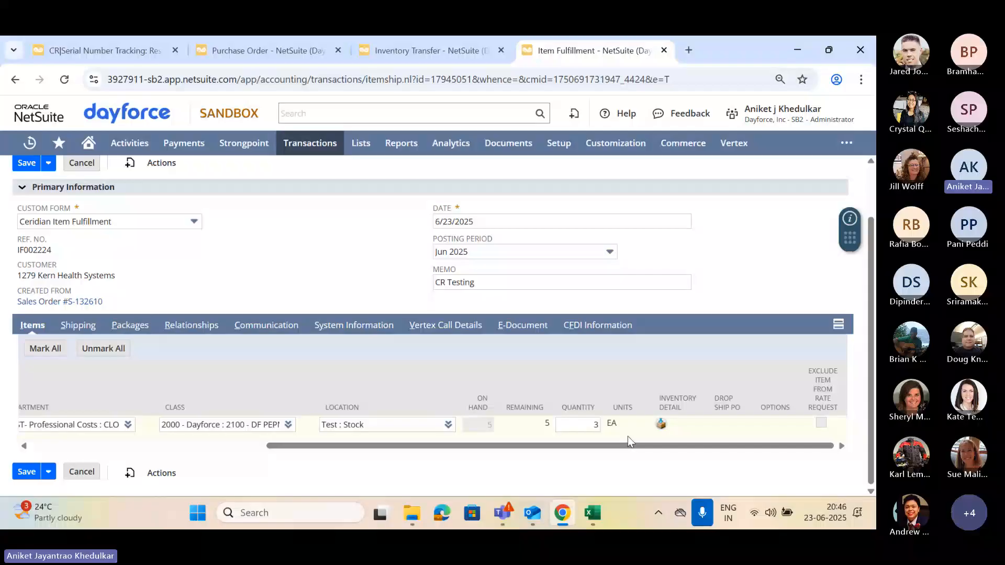
- Remove serial numbers SRR100115 and SRR100114 from the clock line's inventory detail and save the fulfillment
click(661, 424)
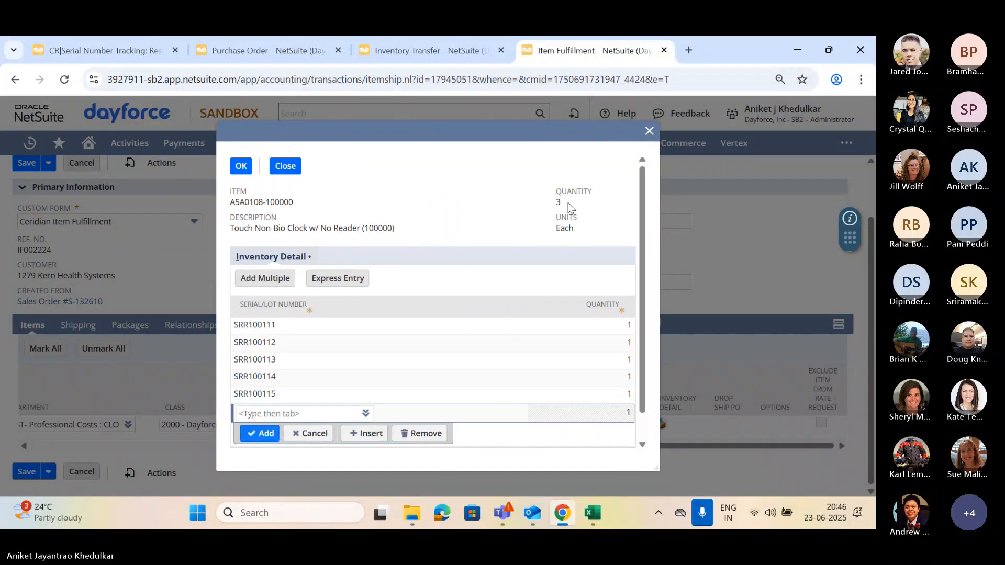
click(326, 394)
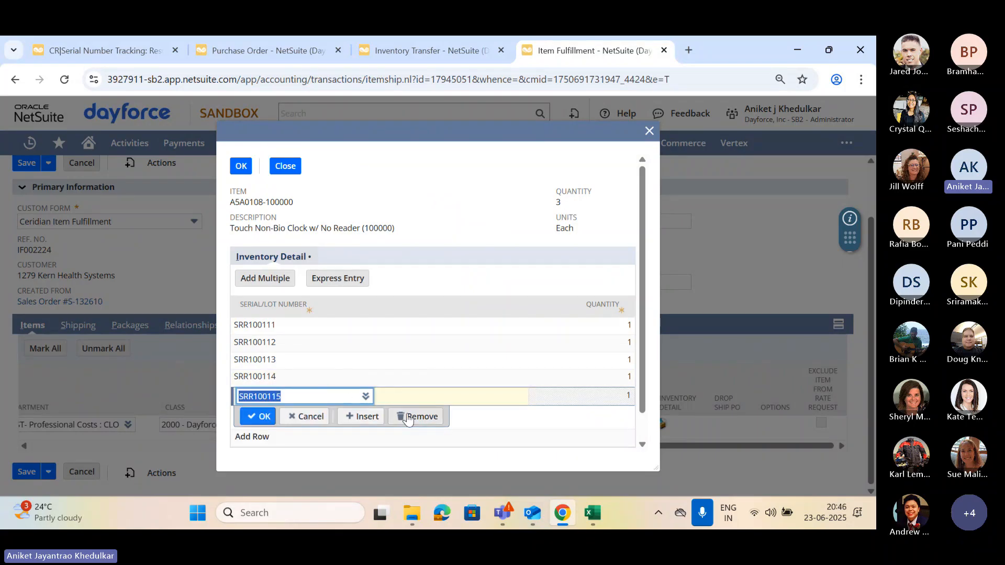
click(411, 417)
click(341, 383)
click(414, 399)
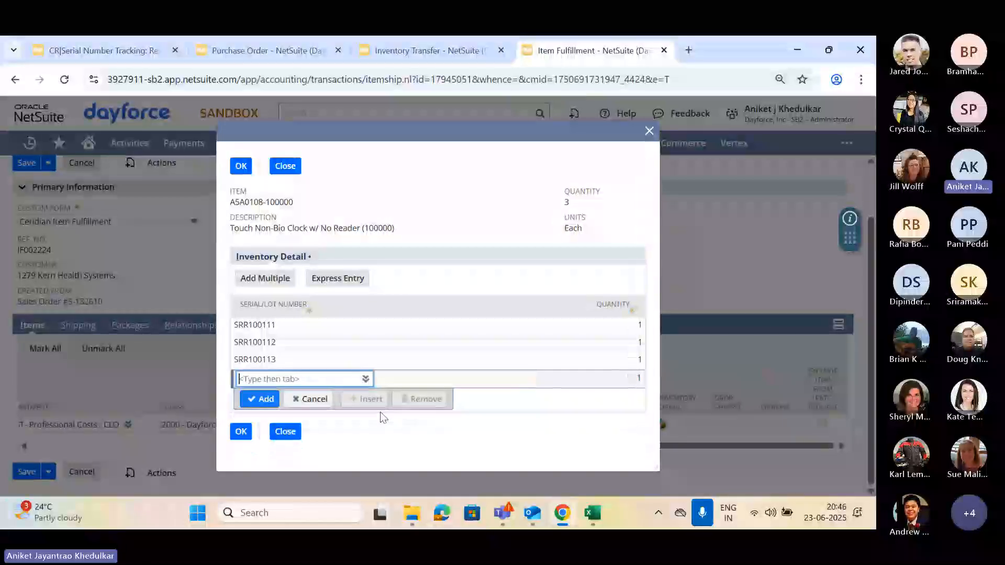
click(241, 432)
drag(501, 448, 266, 447)
click(21, 472)
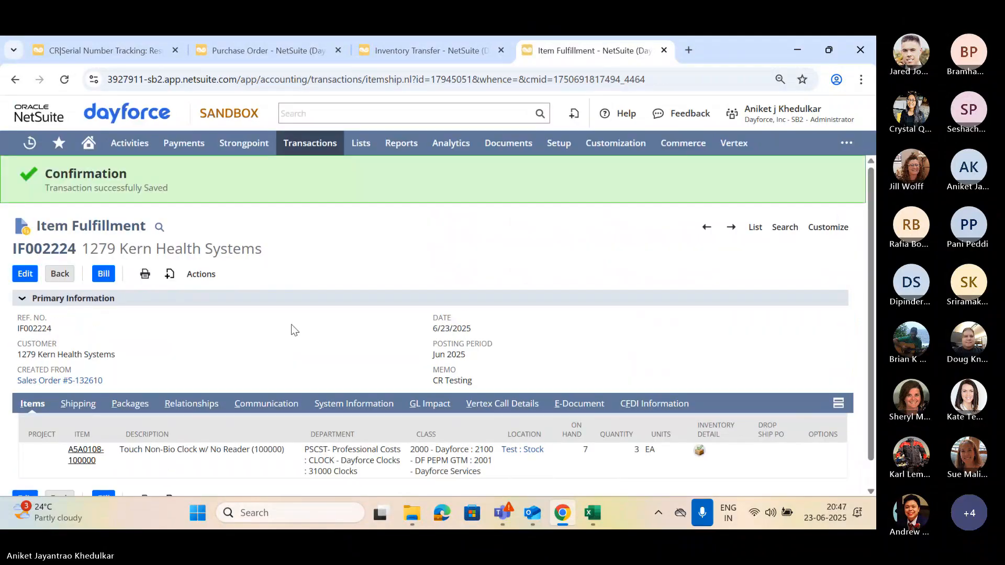
- Check the shipping information and shipping address on the saved fulfillment
click(78, 377)
scroll(156, 419, down, 2)
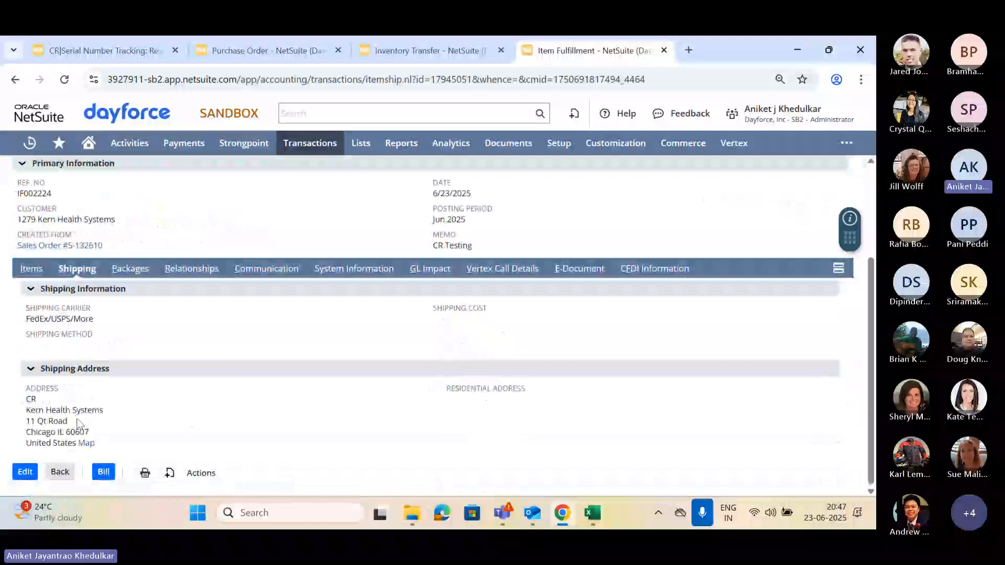
- Open the originating sales order in a separate browser tab and start another fulfillment for its remaining clocks
scroll(131, 398, up, 3)
click(36, 338)
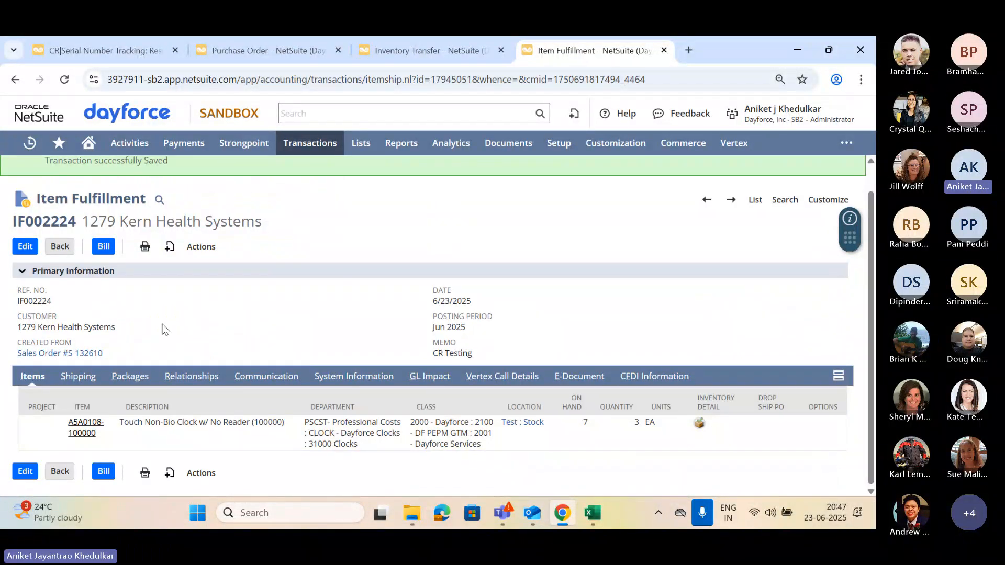
middle_click(73, 360)
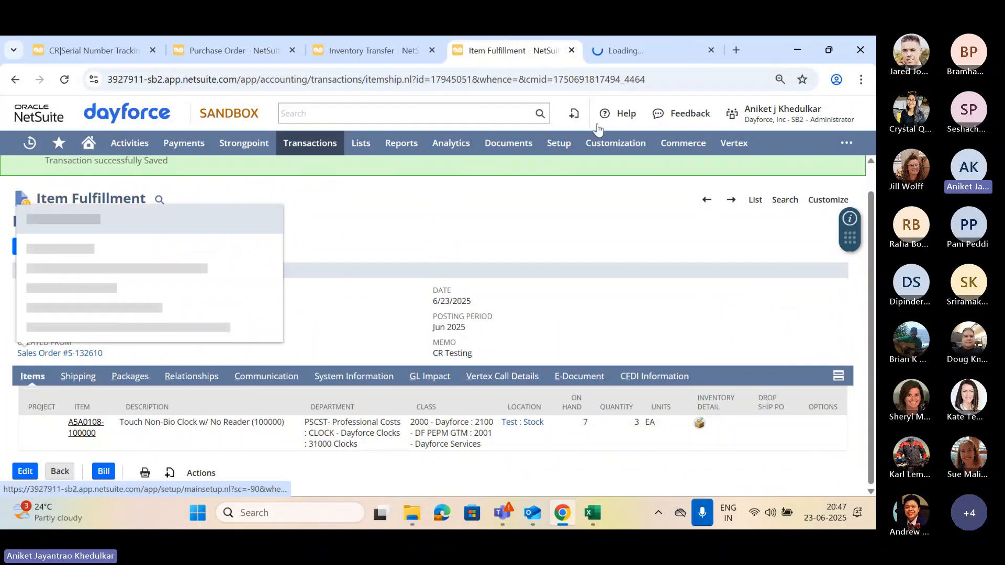
drag(648, 49, 547, 49)
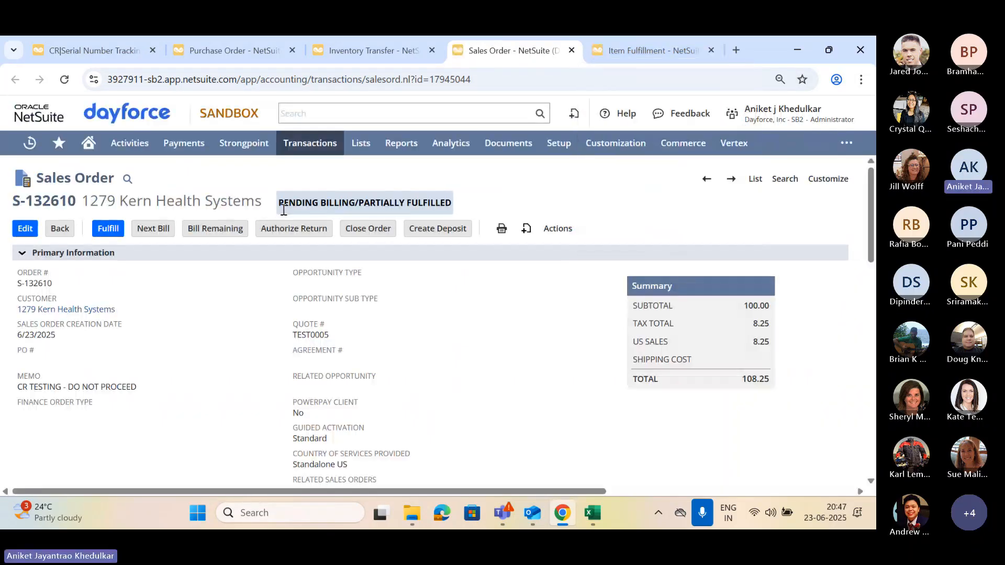
scroll(221, 302, down, 15)
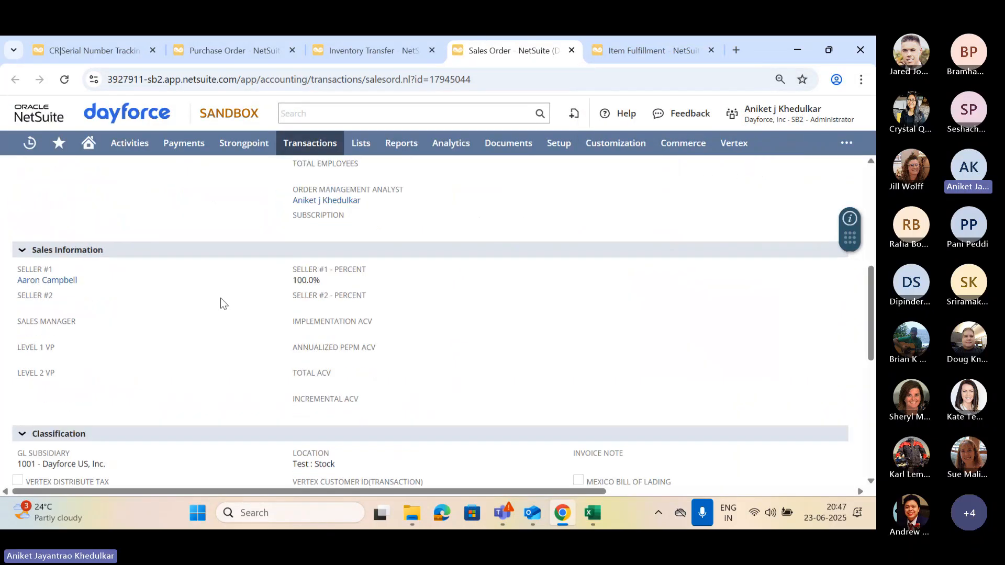
scroll(383, 428, up, 15)
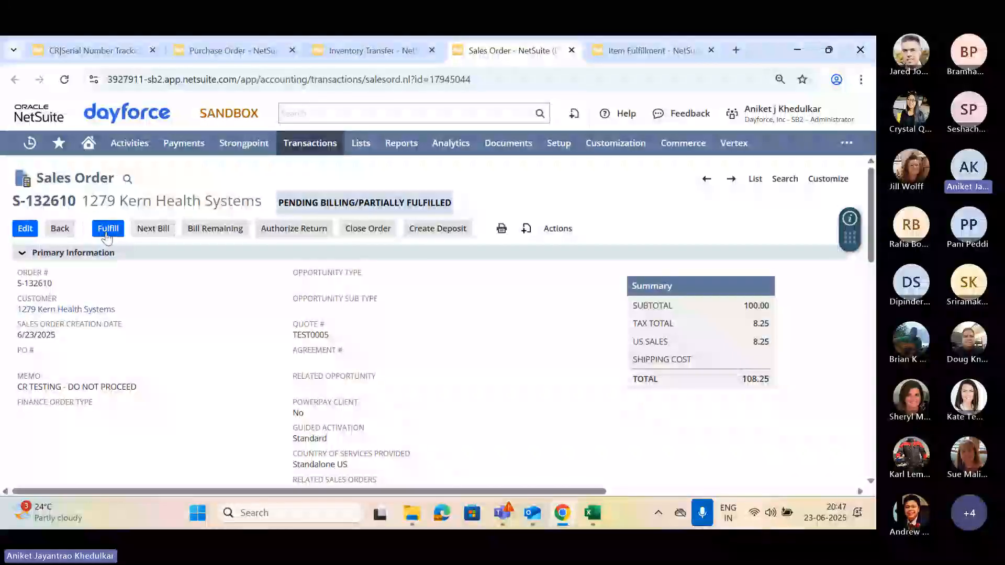
click(109, 231)
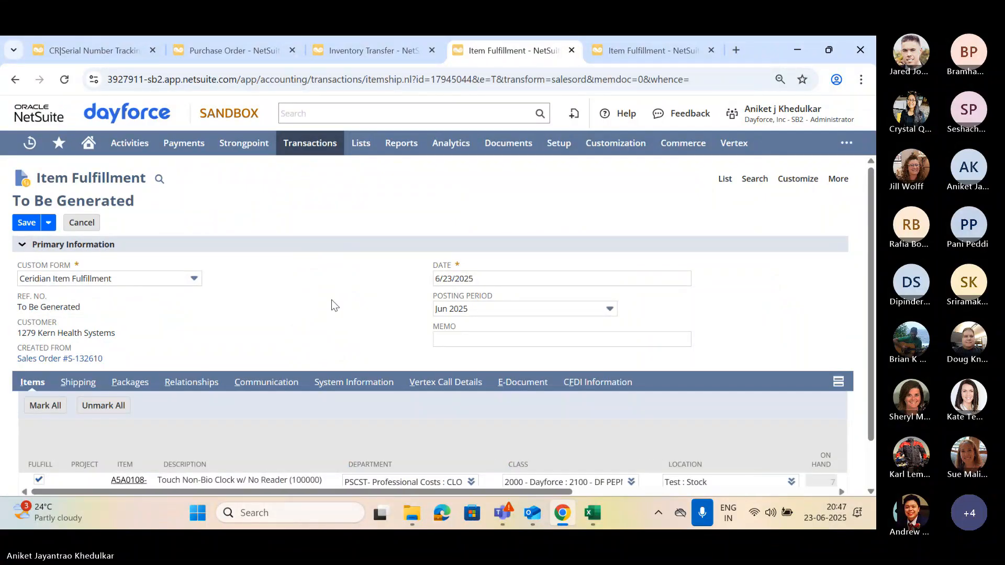
- Review the clock line's remaining and committed quantities and the default shipping address on the new fulfillment
scroll(314, 341, down, 1)
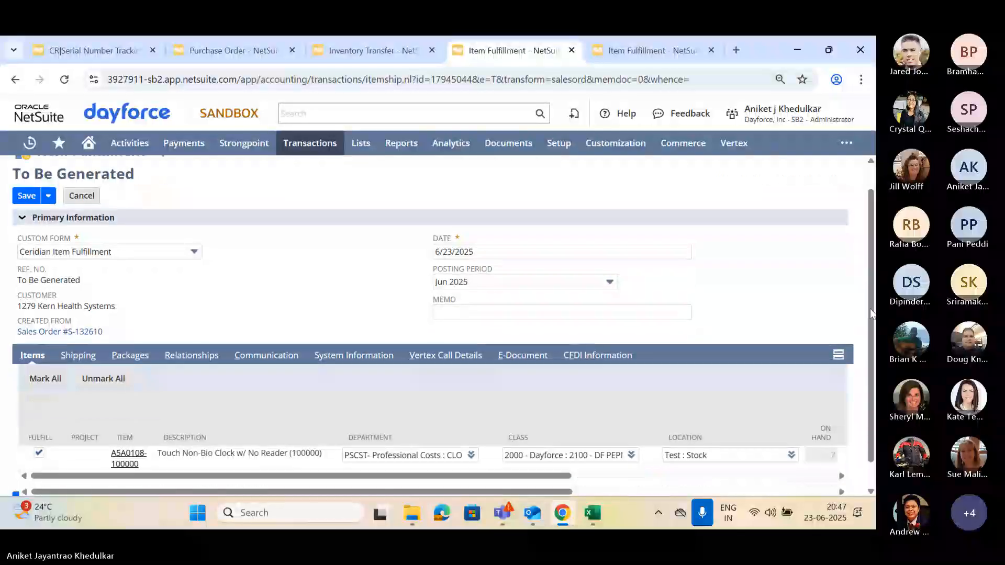
drag(261, 449, 361, 450)
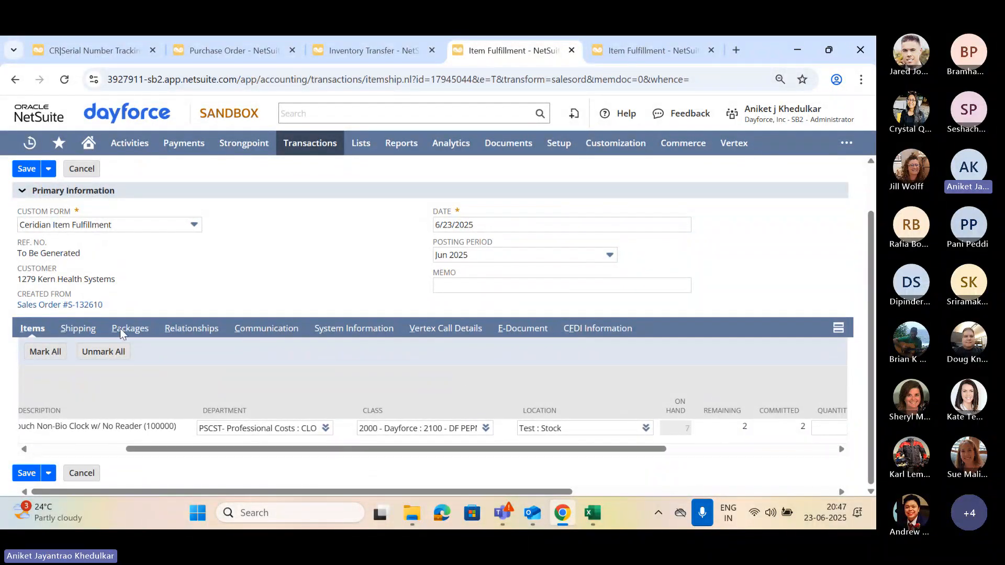
click(86, 332)
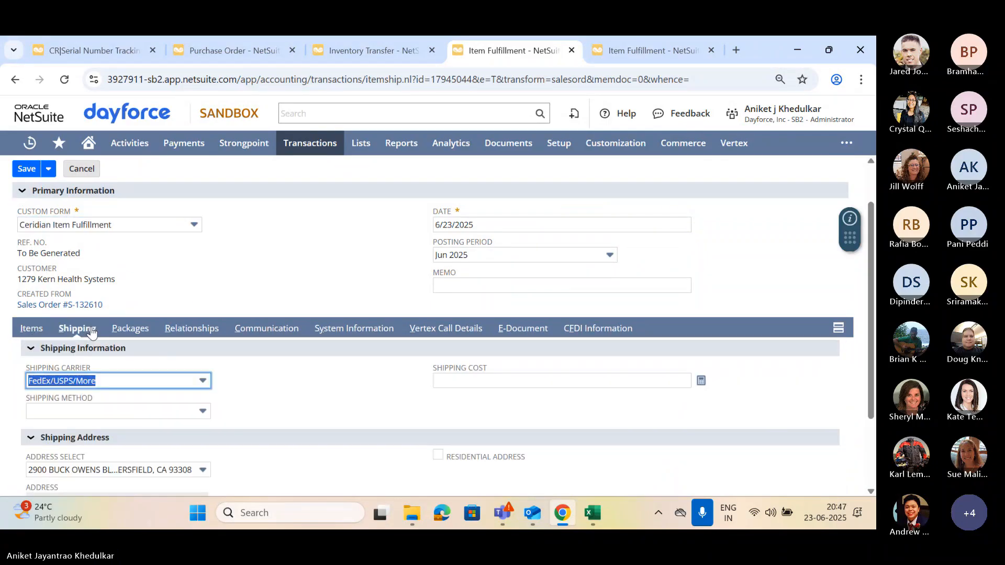
scroll(261, 377, down, 2)
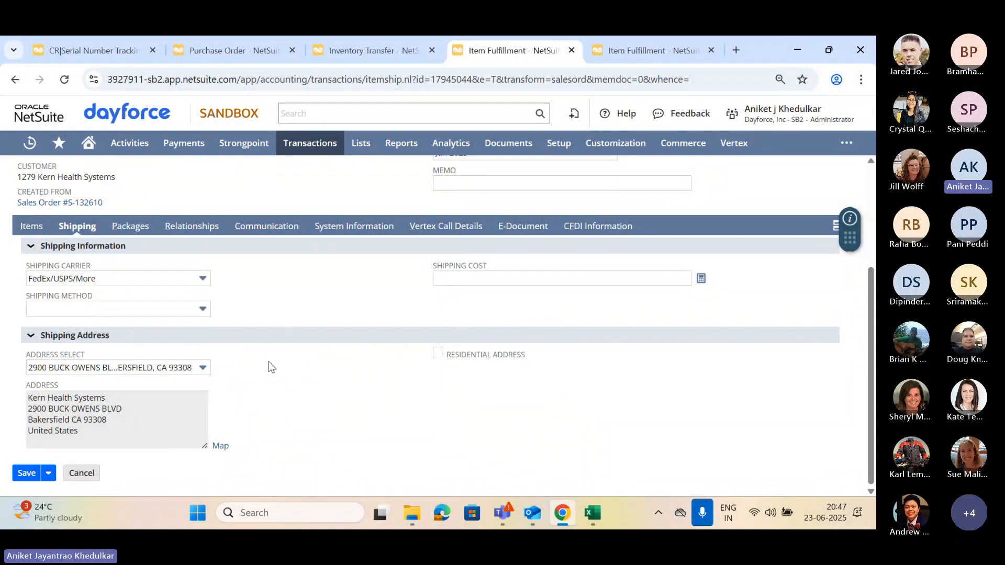
click(31, 226)
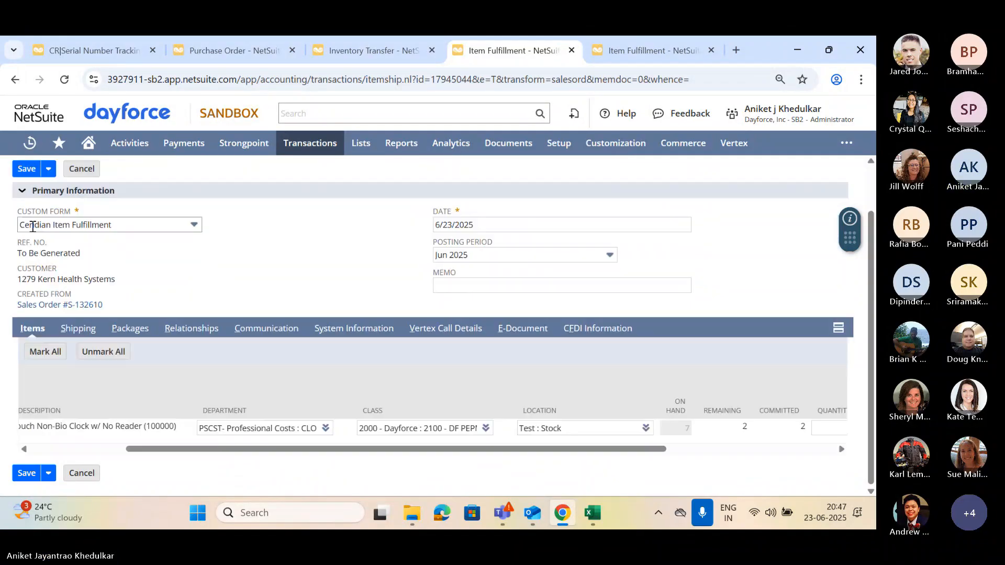
- Assign serial numbers SRR100114 and SRR100115 to the clock line's inventory detail and save the new fulfillment
drag(434, 450, 605, 451)
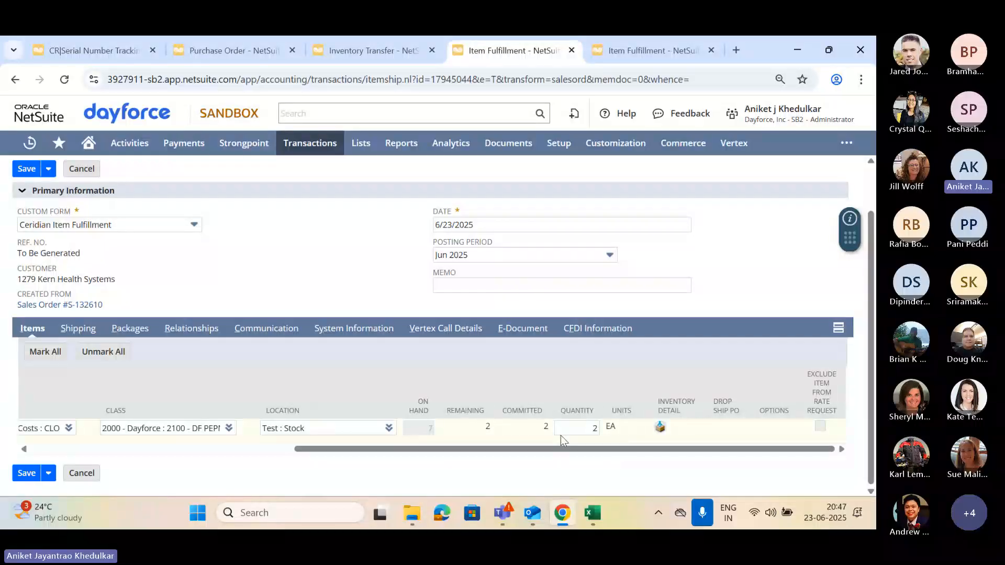
click(660, 428)
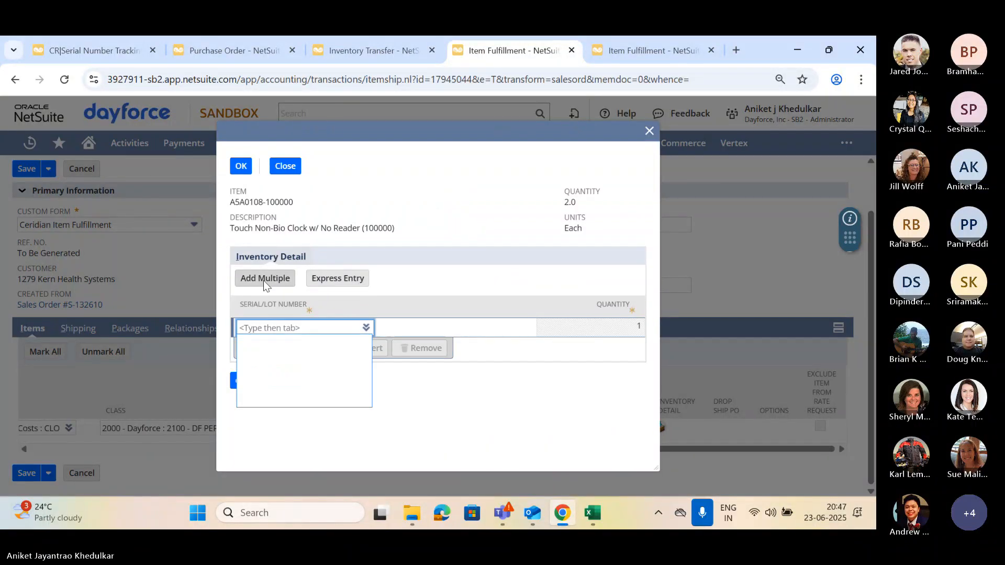
click(262, 280)
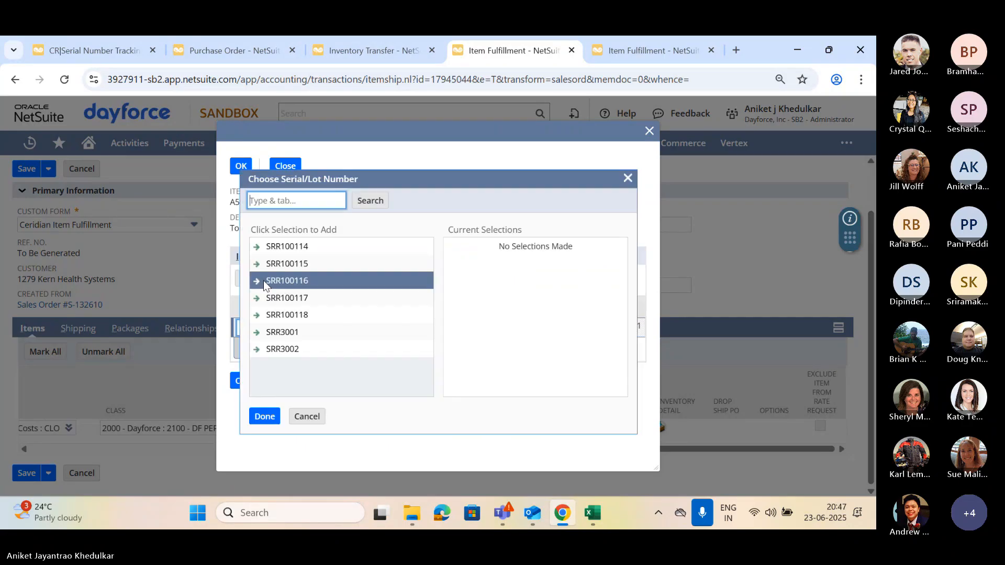
click(287, 247)
click(292, 264)
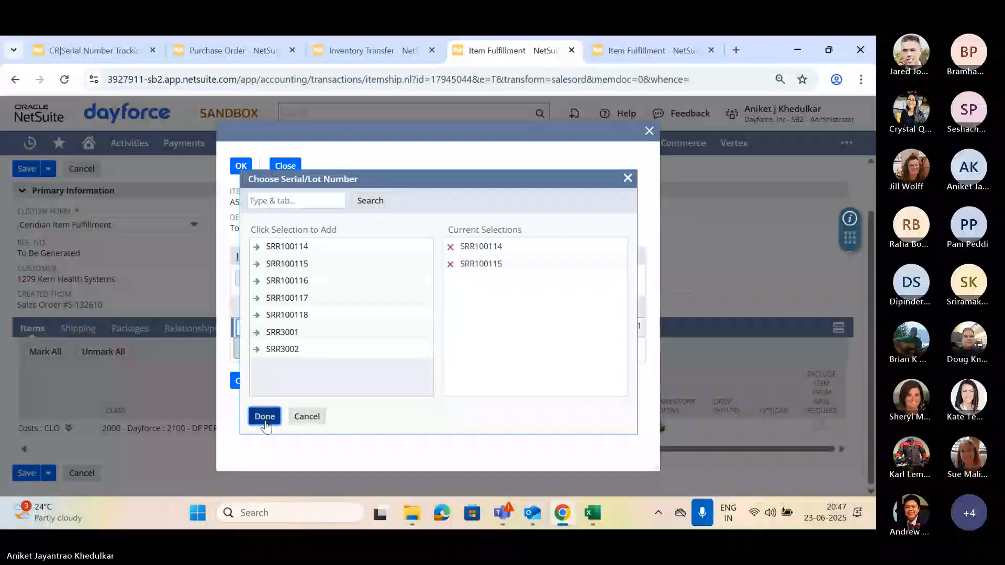
click(265, 417)
click(241, 415)
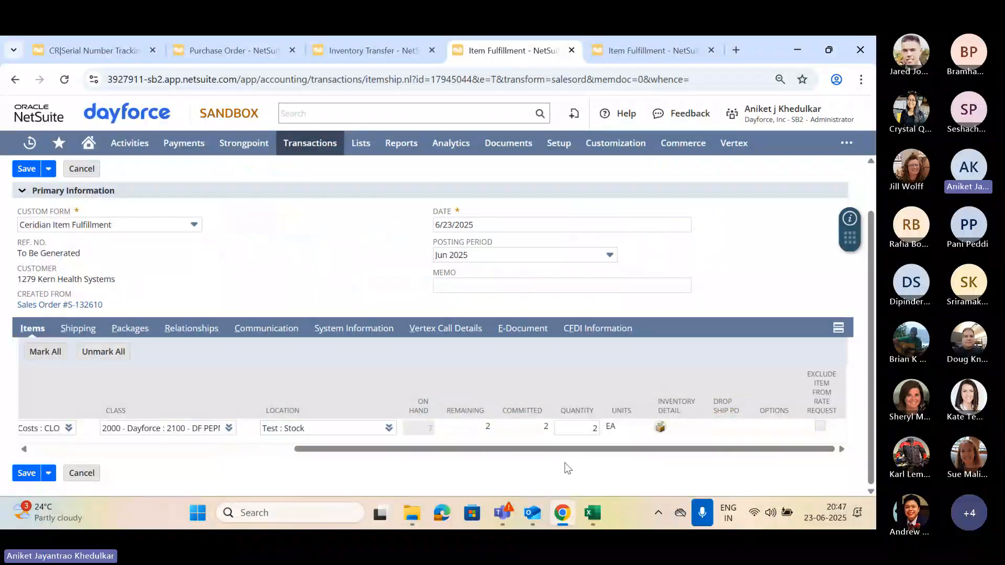
click(26, 473)
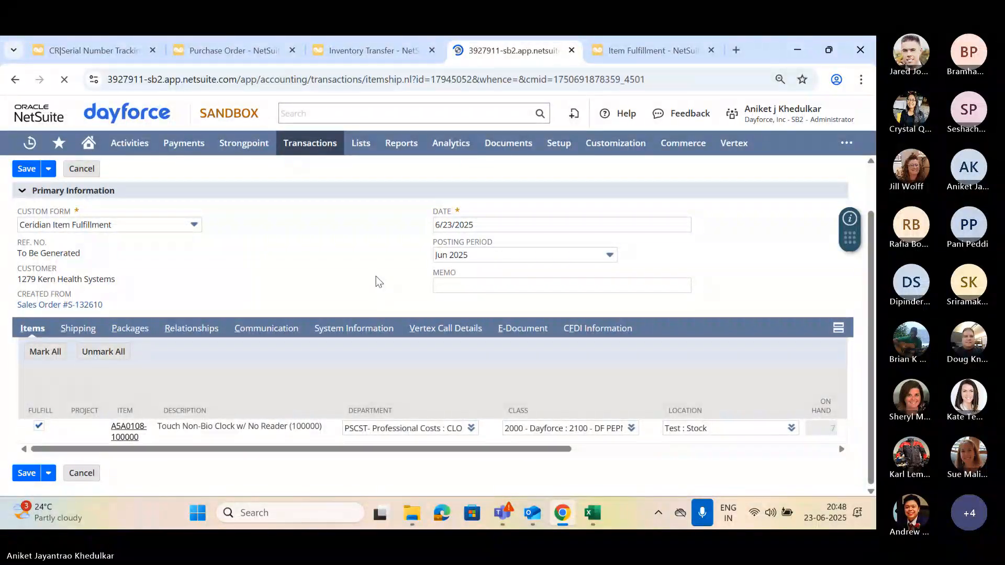
scroll(364, 288, down, 1)
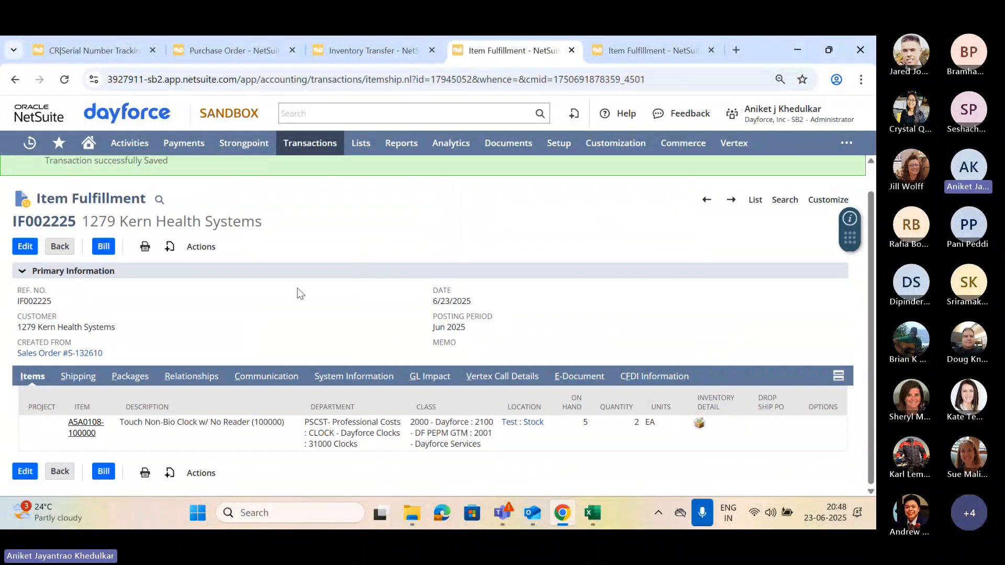
- Compare the shipping addresses on the first and second item fulfillments
click(639, 51)
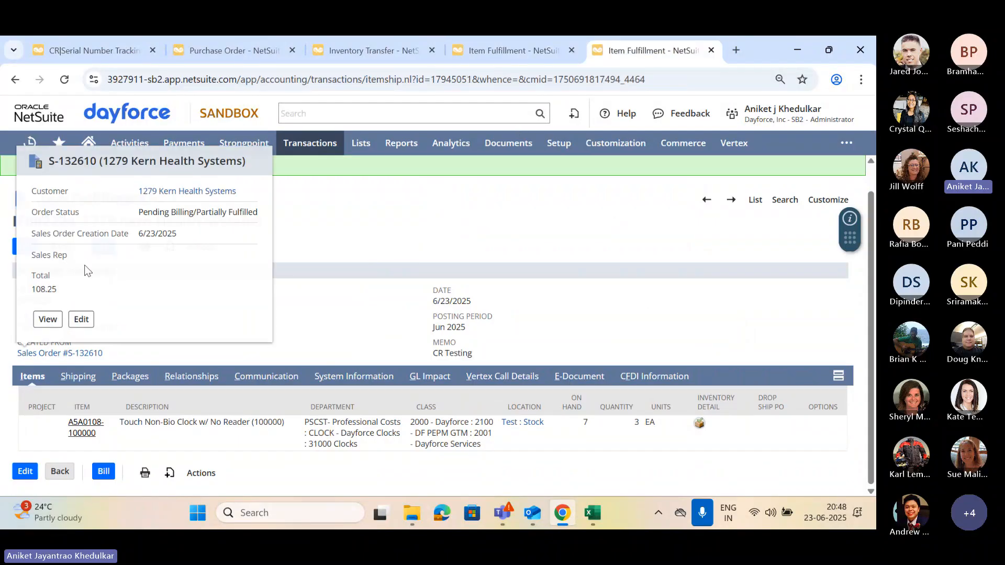
click(78, 377)
scroll(283, 351, down, 2)
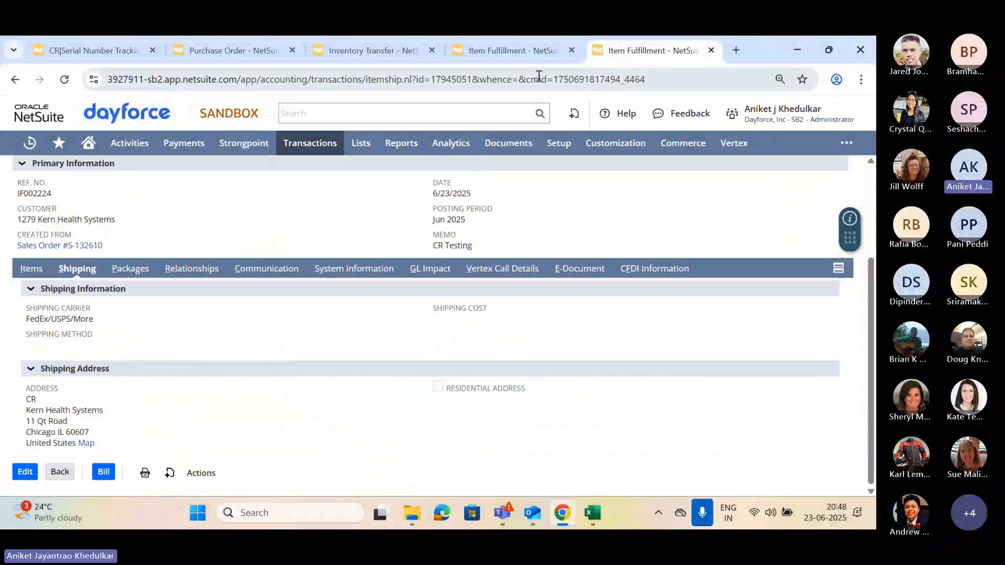
click(532, 52)
click(78, 377)
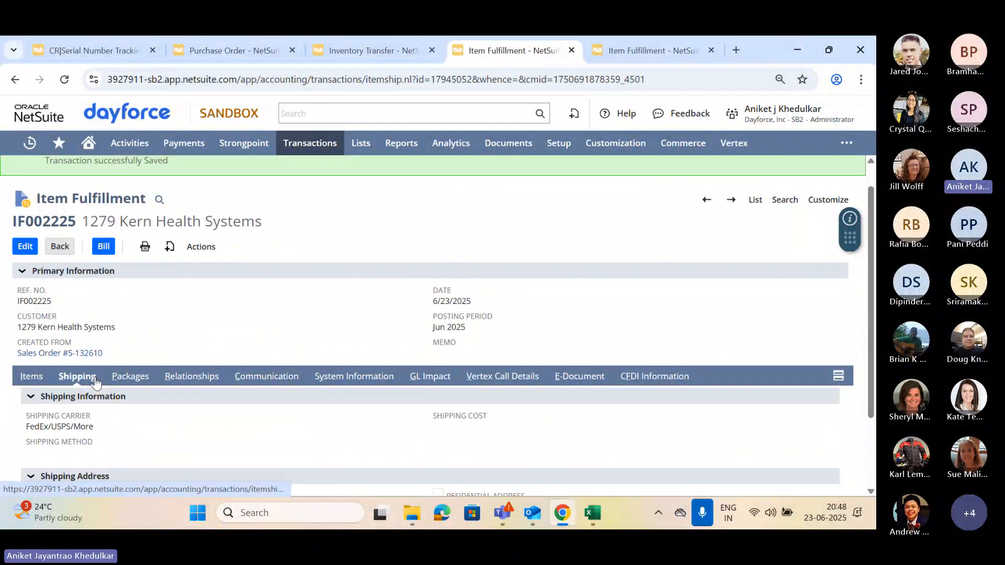
scroll(148, 429, down, 2)
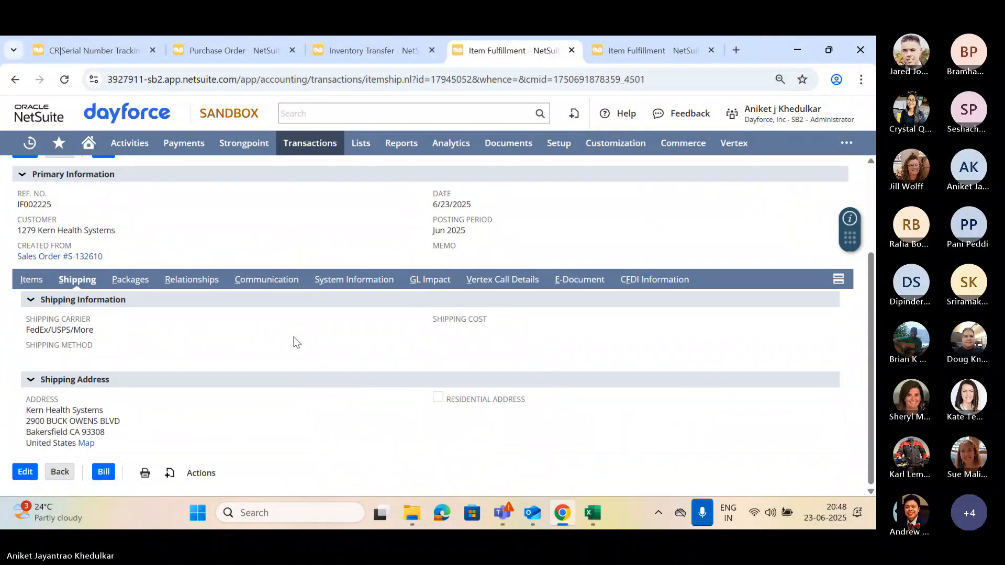
- Open the sales order in its own tab and check its related fulfillments and the clock line's fulfilled quantity
ctrl+click(93, 257)
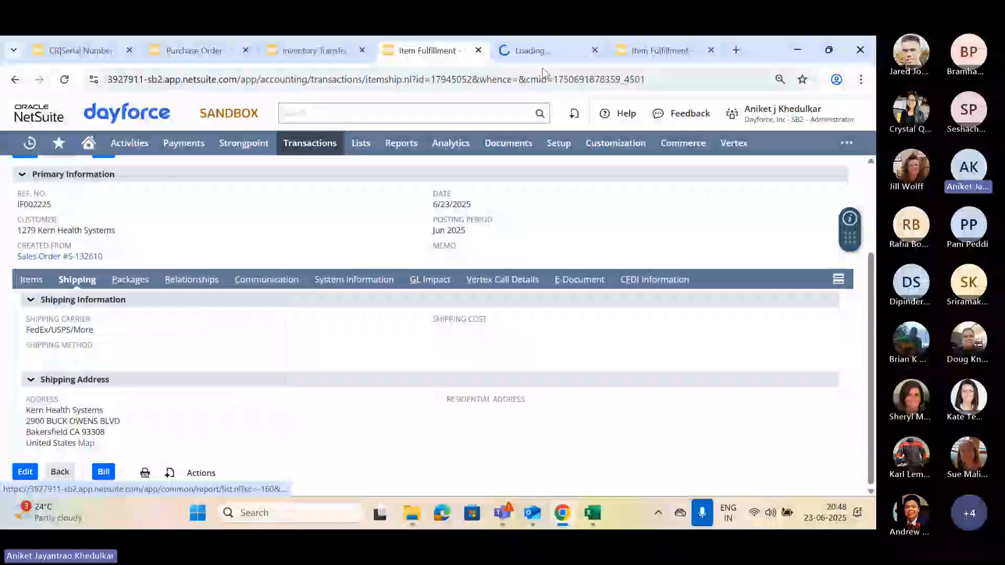
drag(529, 51, 419, 52)
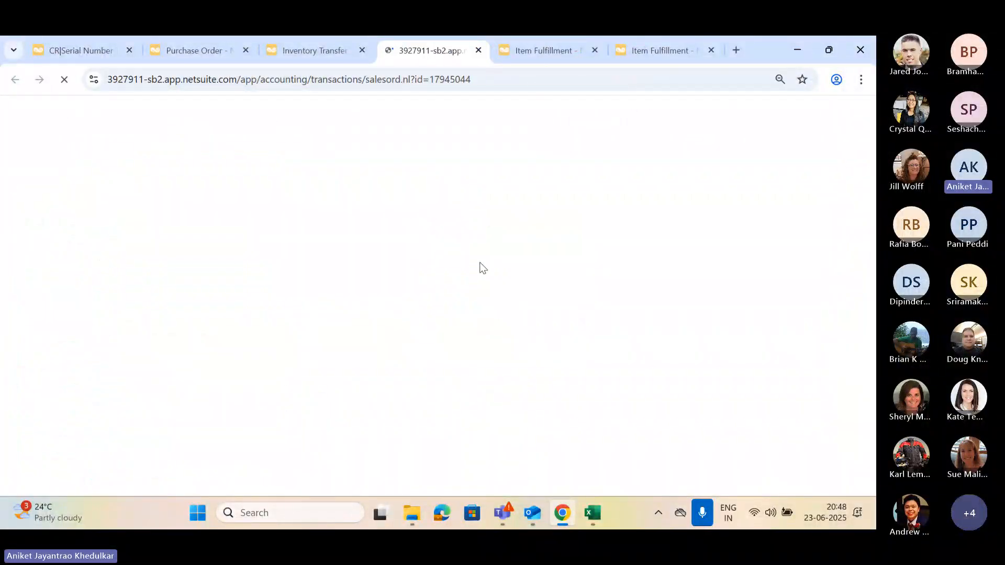
scroll(260, 337, down, 15)
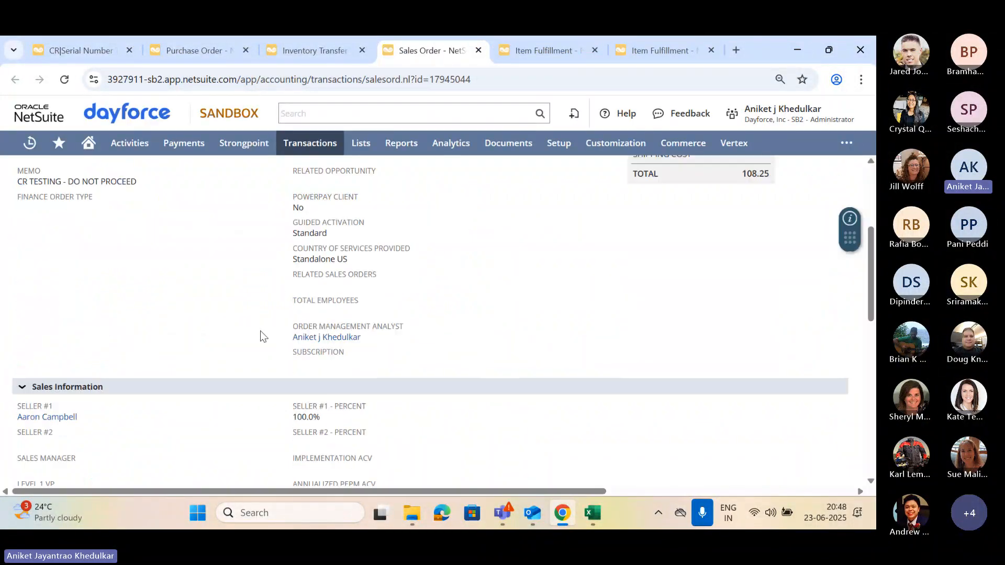
click(321, 258)
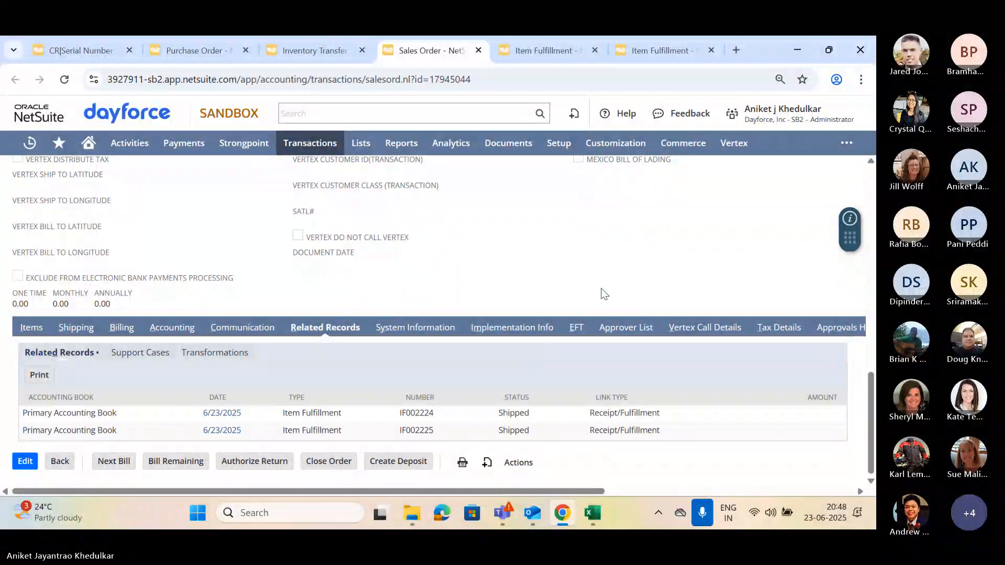
click(31, 329)
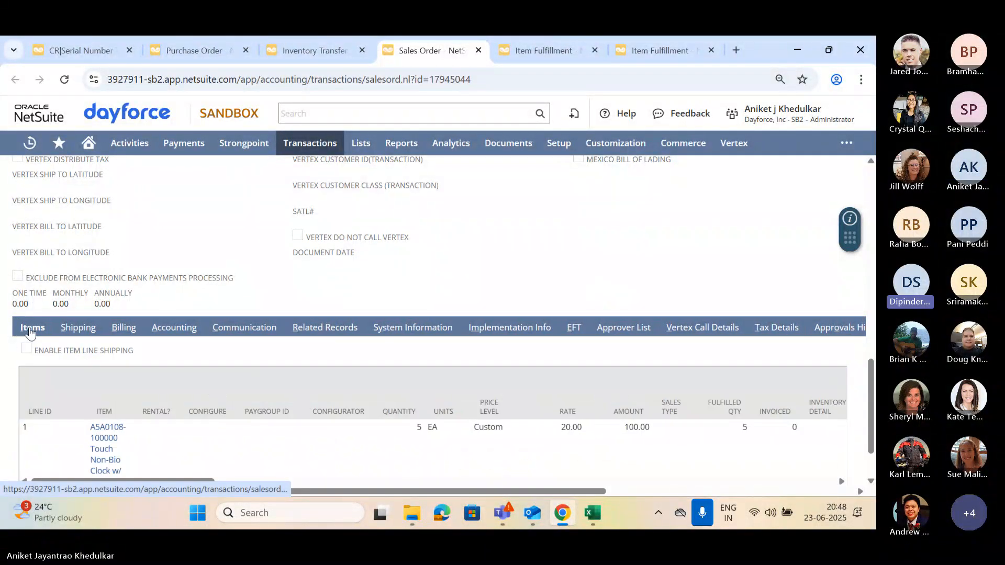
scroll(527, 269, up, 5)
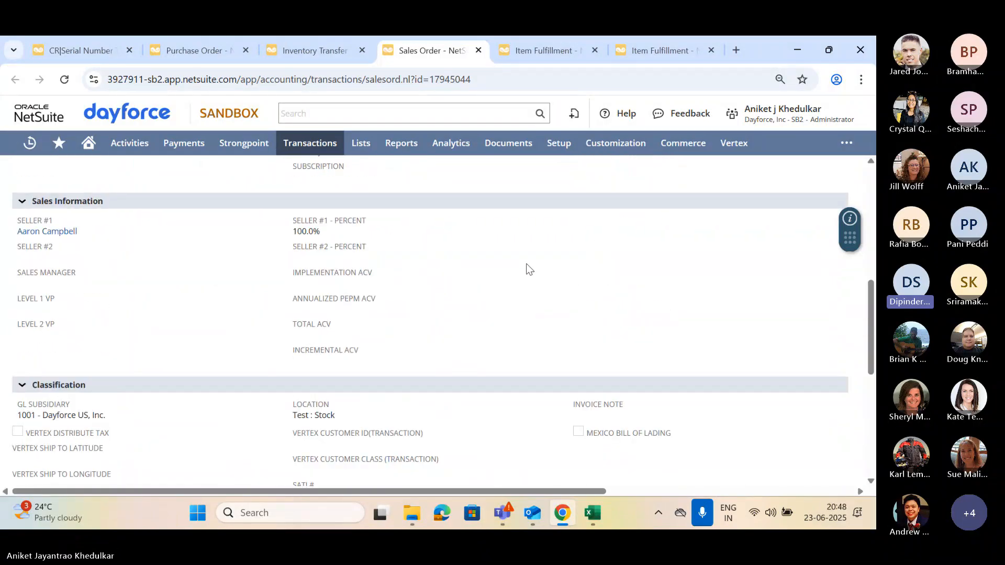
scroll(527, 263, up, 3)
- Examine the GL impact of the second item fulfillment, then return to its record
click(547, 51)
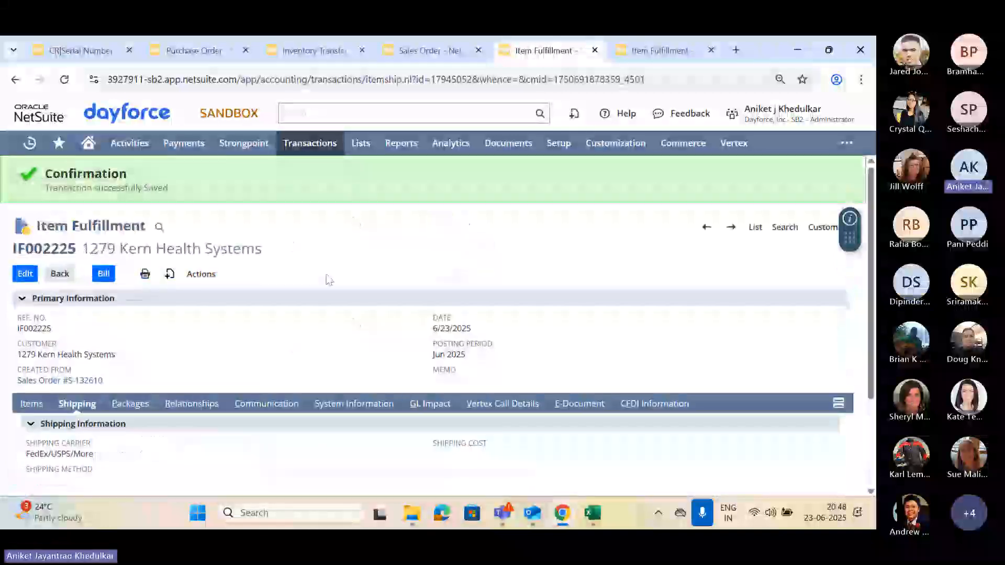
click(199, 274)
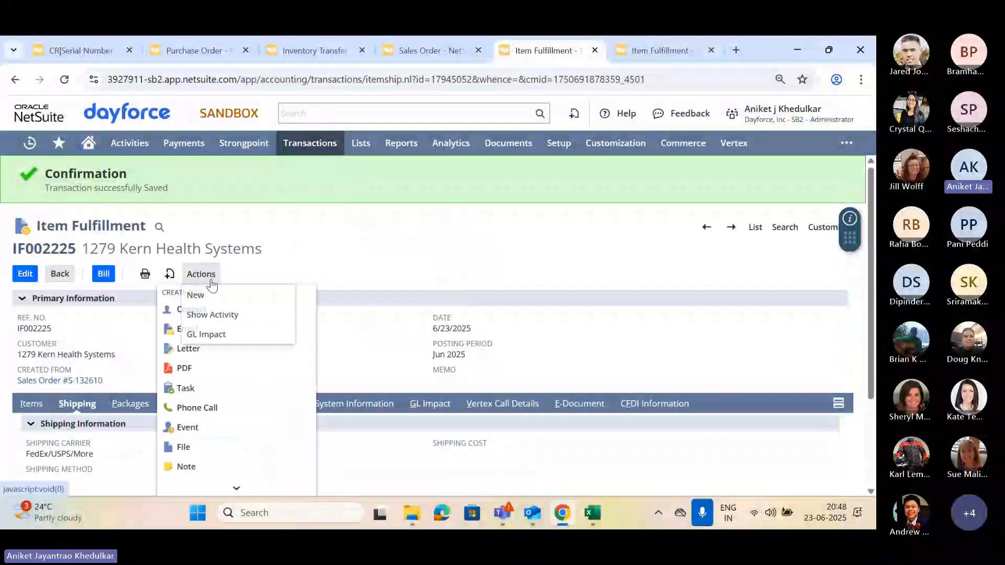
click(226, 336)
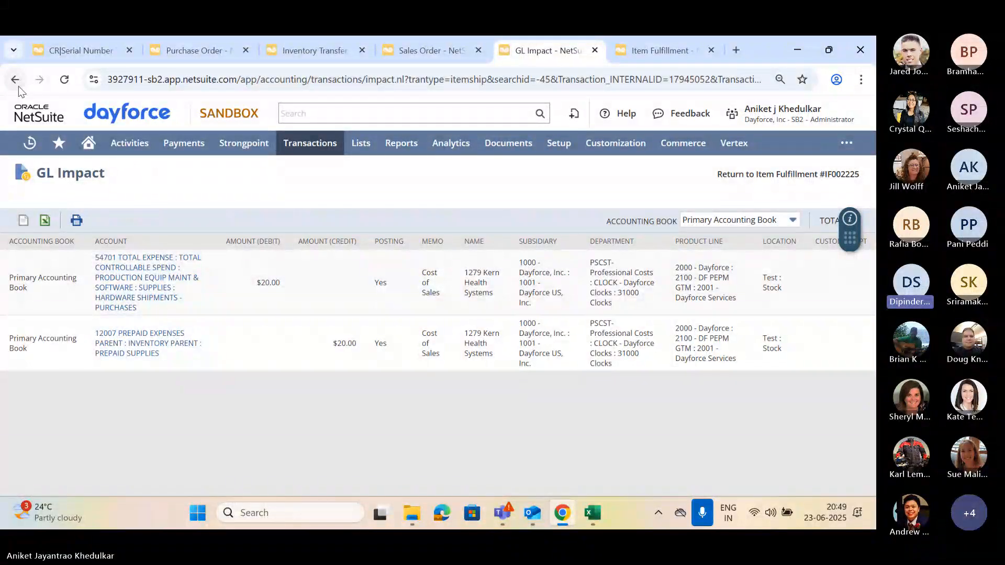
click(15, 80)
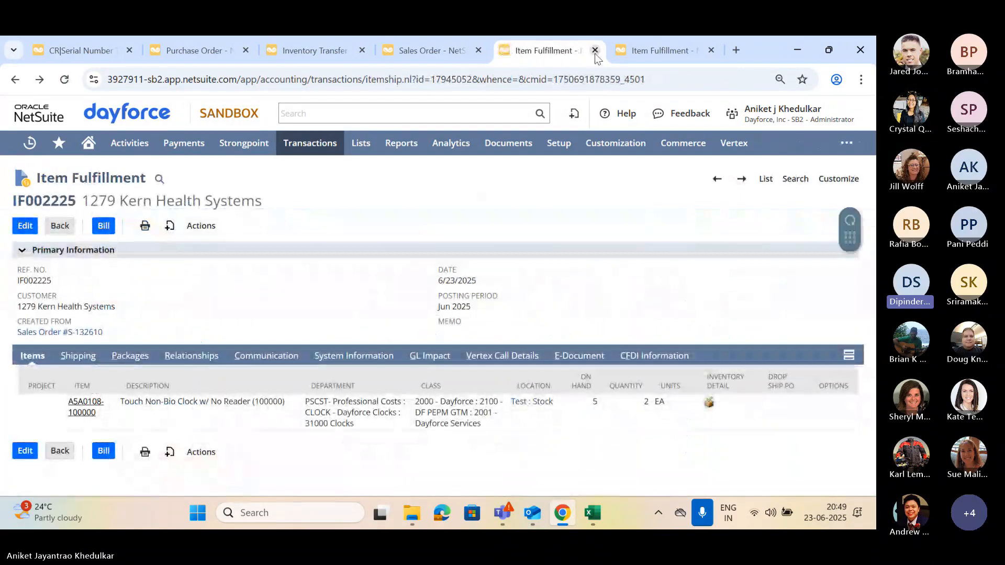
- Close both item fulfillment tabs and start the next bill from the fully fulfilled sales order
click(595, 50)
click(595, 50)
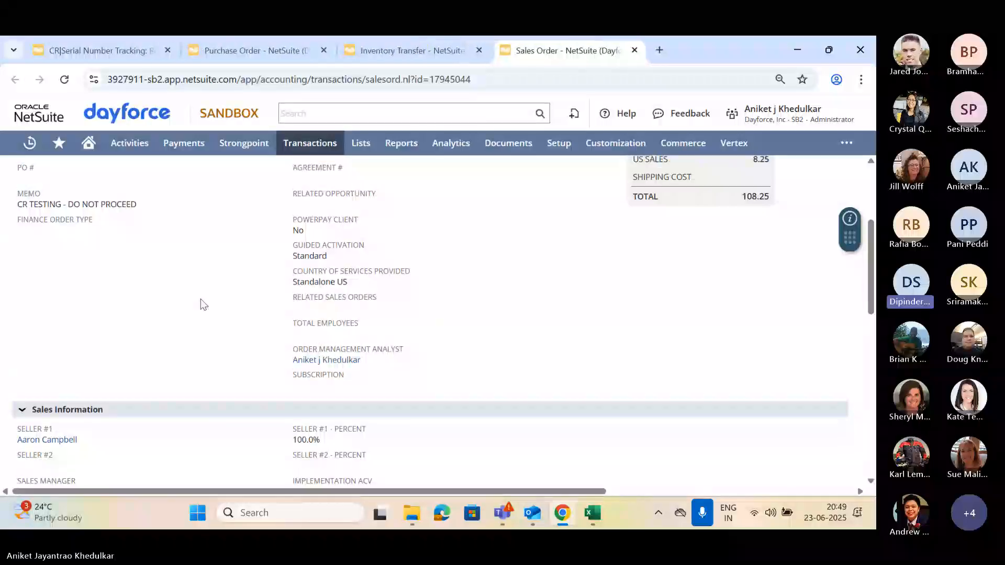
scroll(204, 306, up, 3)
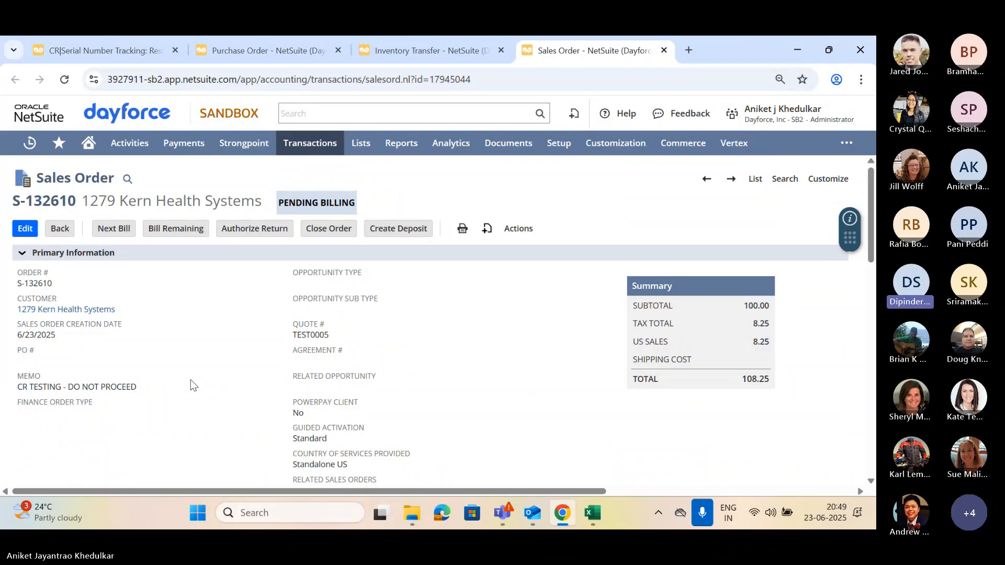
click(114, 229)
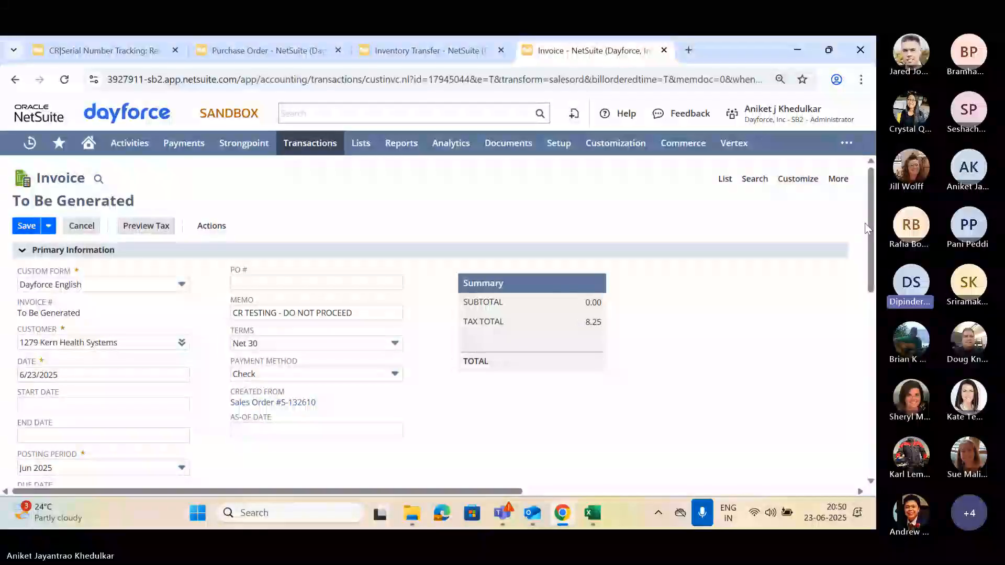
- Review the new invoice's primary information, bill-to and ship-to addresses, and the clock item line
scroll(511, 314, down, 10)
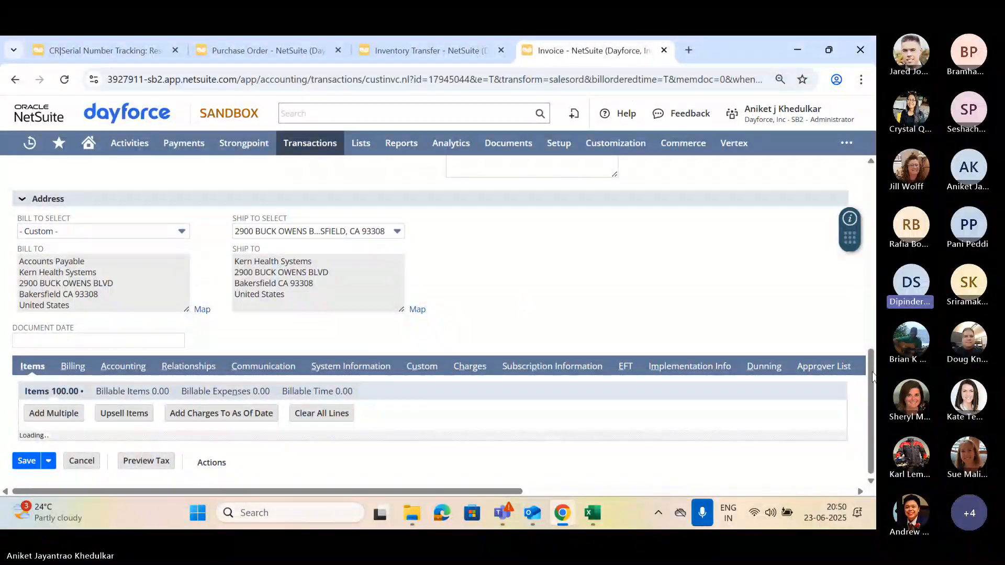
scroll(435, 315, up, 10)
scroll(435, 315, up, 2)
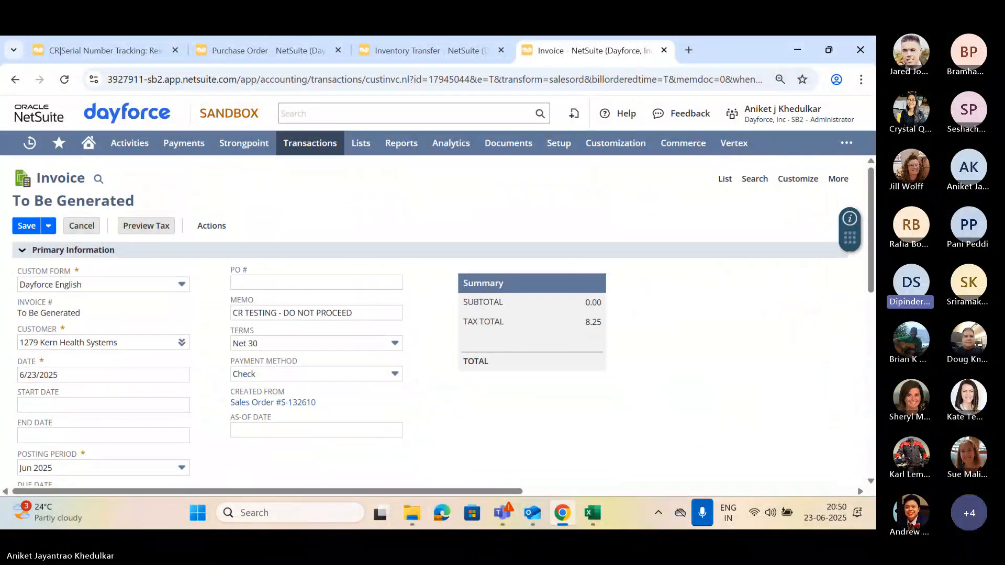
scroll(524, 369, down, 10)
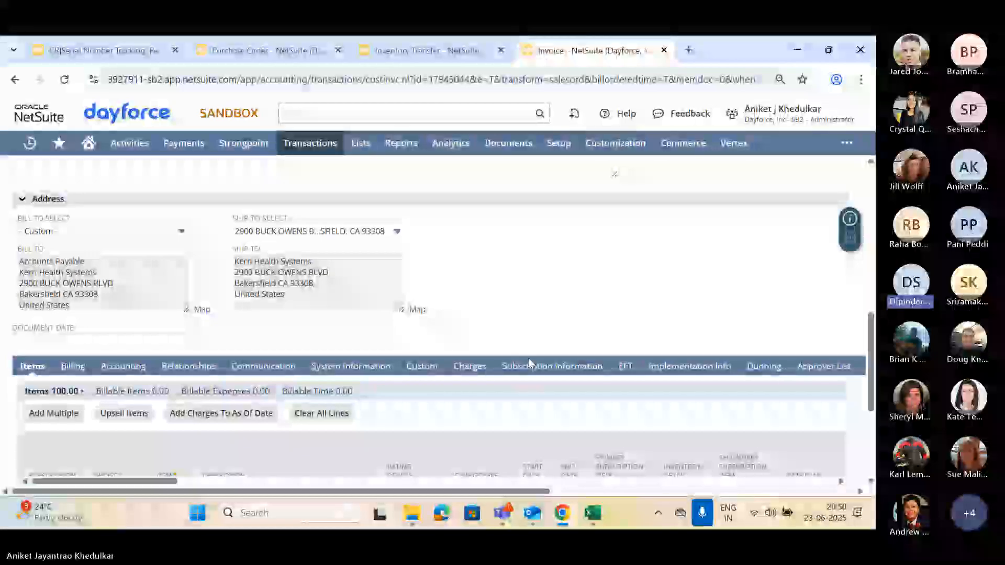
scroll(528, 358, up, 4)
drag(872, 306, 874, 445)
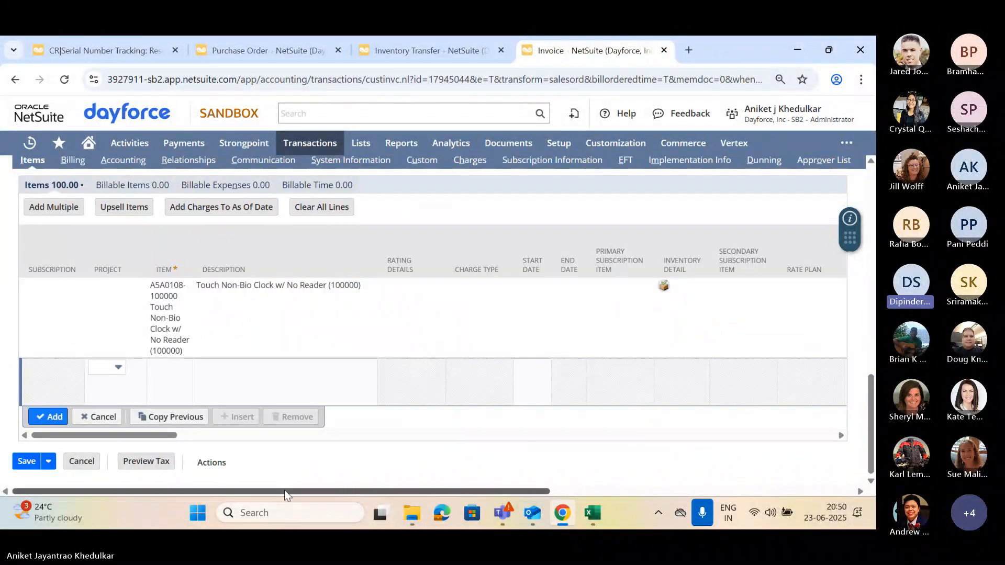
mouse_move(284, 491)
mouse_down()
mouse_move(354, 491)
mouse_move(280, 491)
mouse_up()
scroll(237, 423, up, 1)
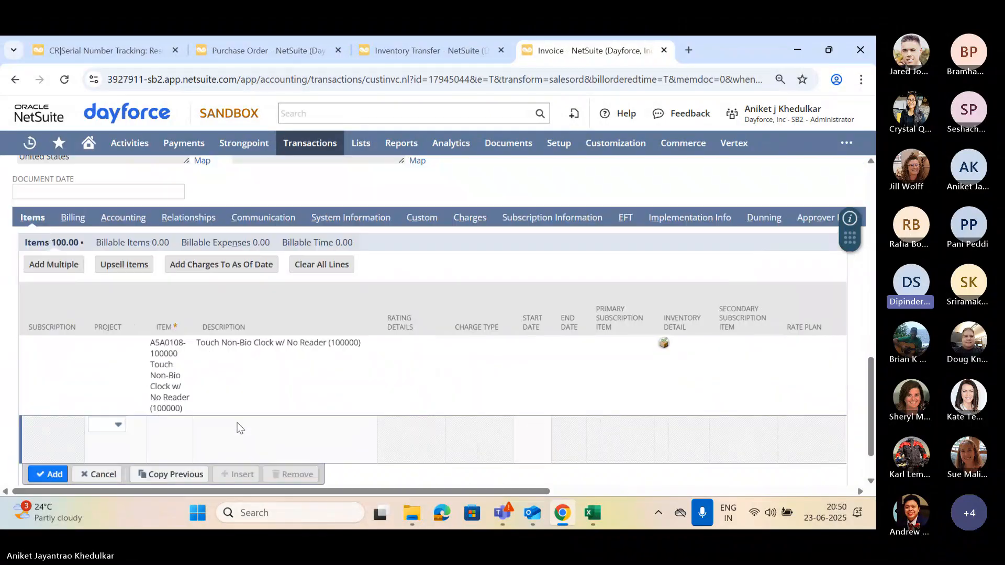
scroll(334, 423, up, 3)
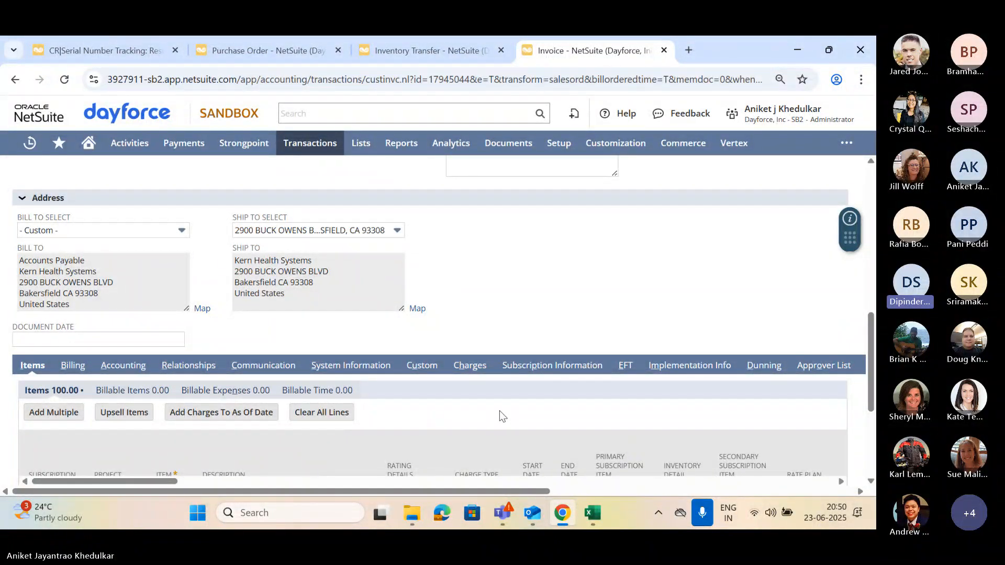
scroll(499, 411, down, 4)
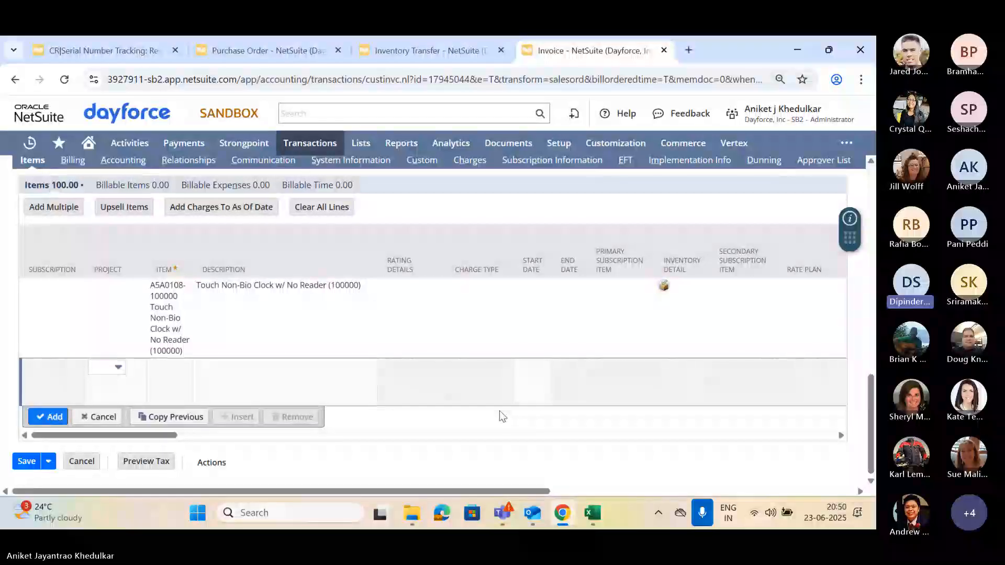
scroll(572, 429, up, 4)
scroll(659, 363, down, 2)
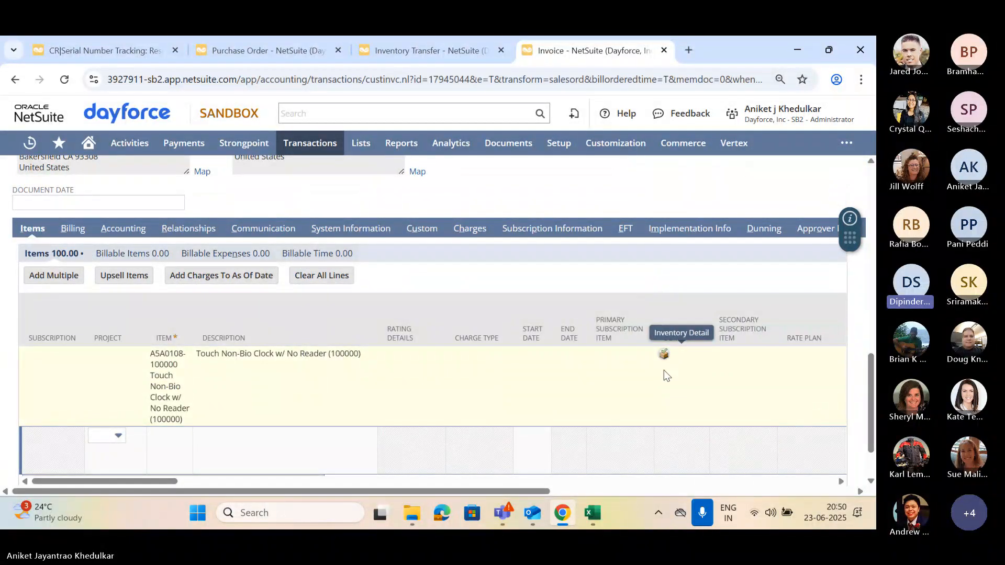
- Check the serial numbers in the clock line's inventory detail, then close the detail and confirm the line
click(663, 360)
click(654, 358)
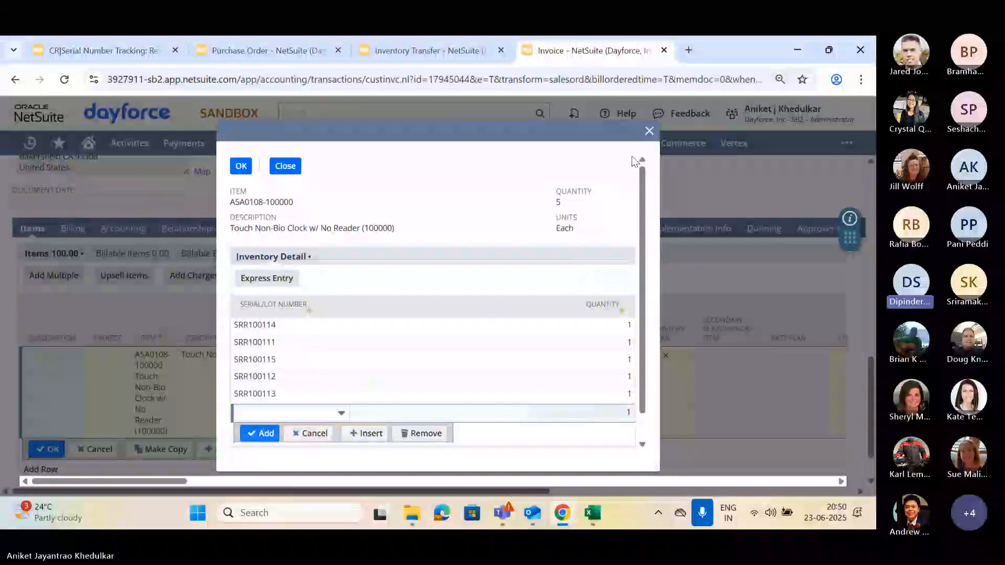
click(650, 131)
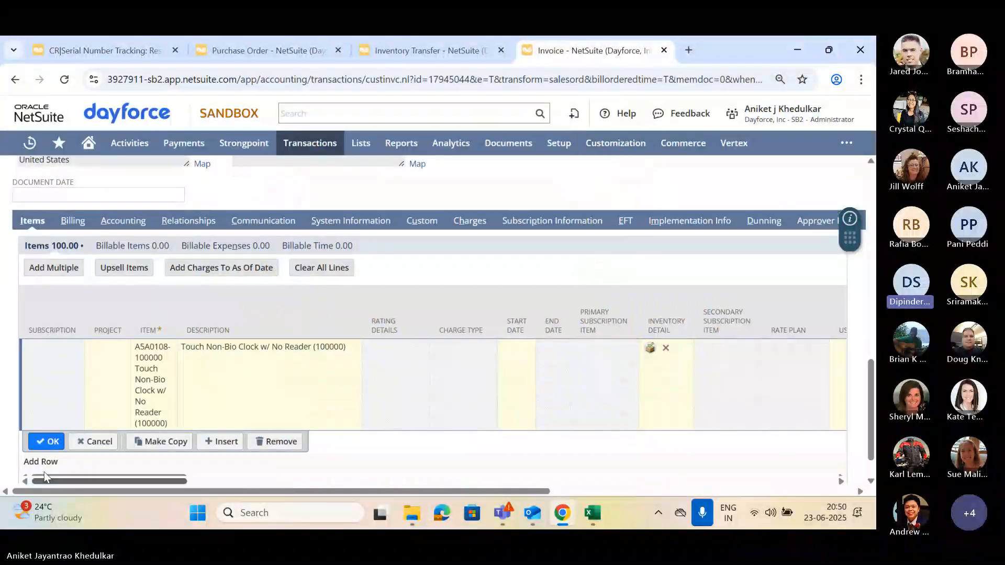
scroll(44, 471, down, 2)
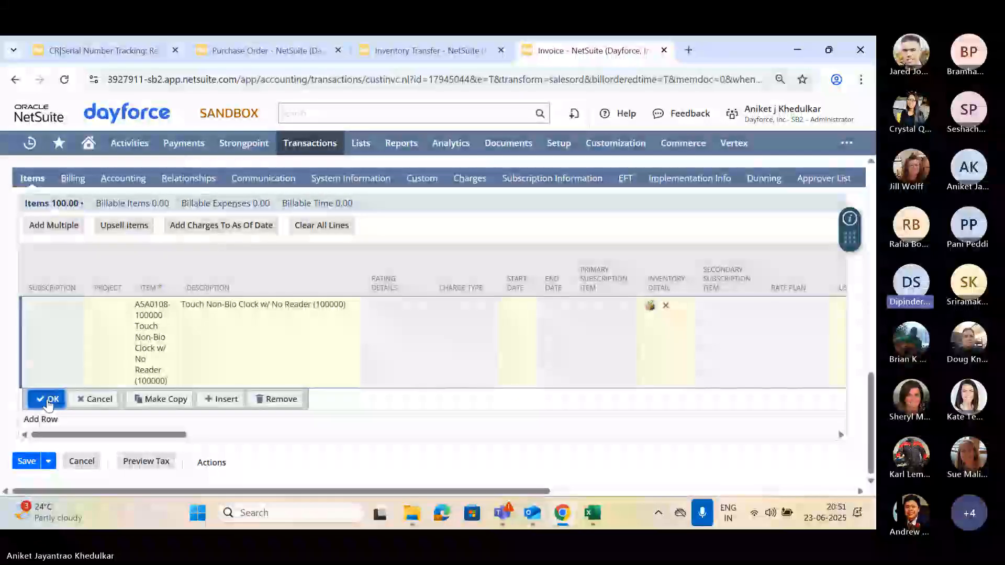
click(311, 428)
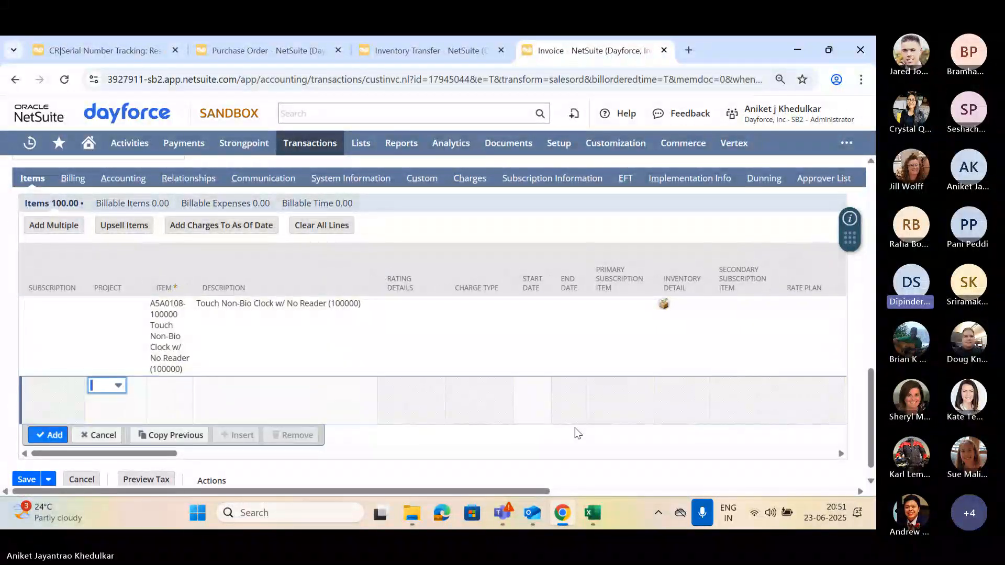
- Save the invoice and close the inventory transfer tab
click(25, 461)
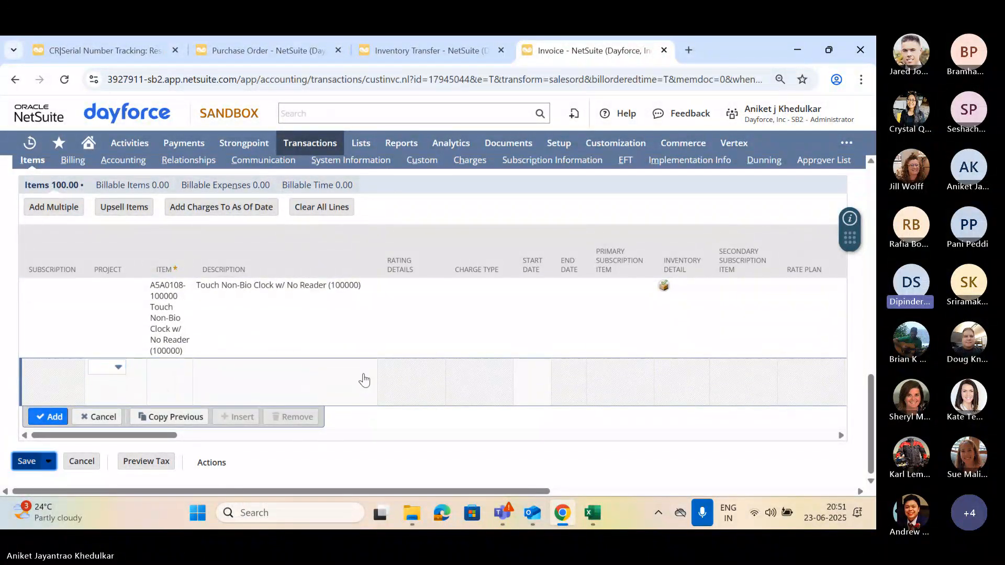
scroll(453, 351, up, 6)
scroll(416, 377, up, 5)
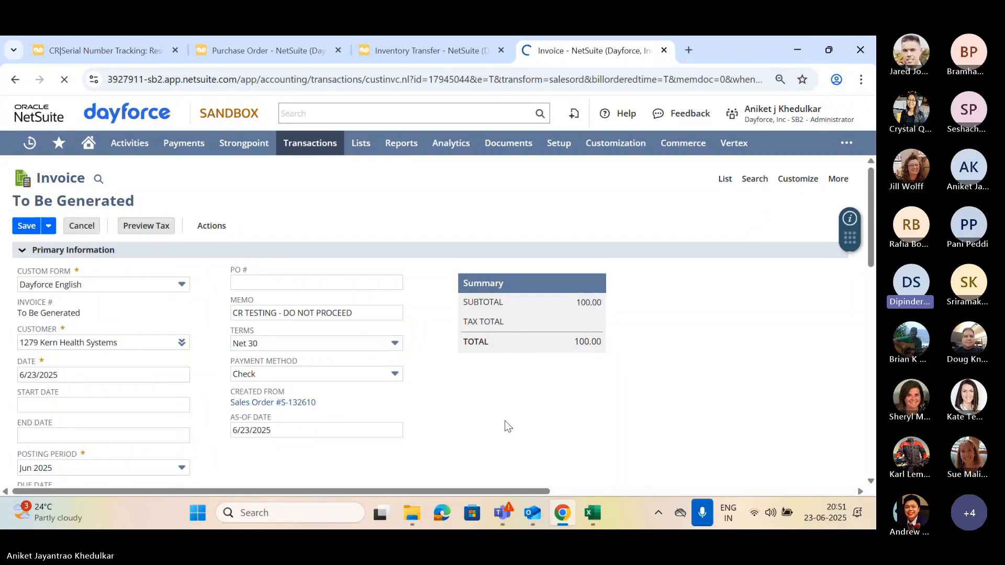
click(501, 51)
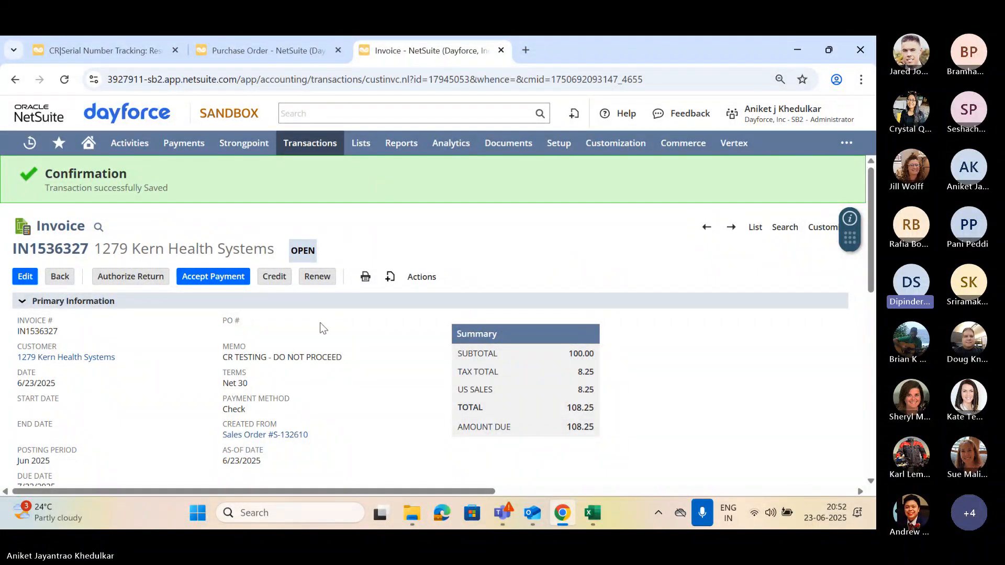
- Switch to the CR|Serial Number Tracking results and open the saved search for editing
triple_click(146, 358)
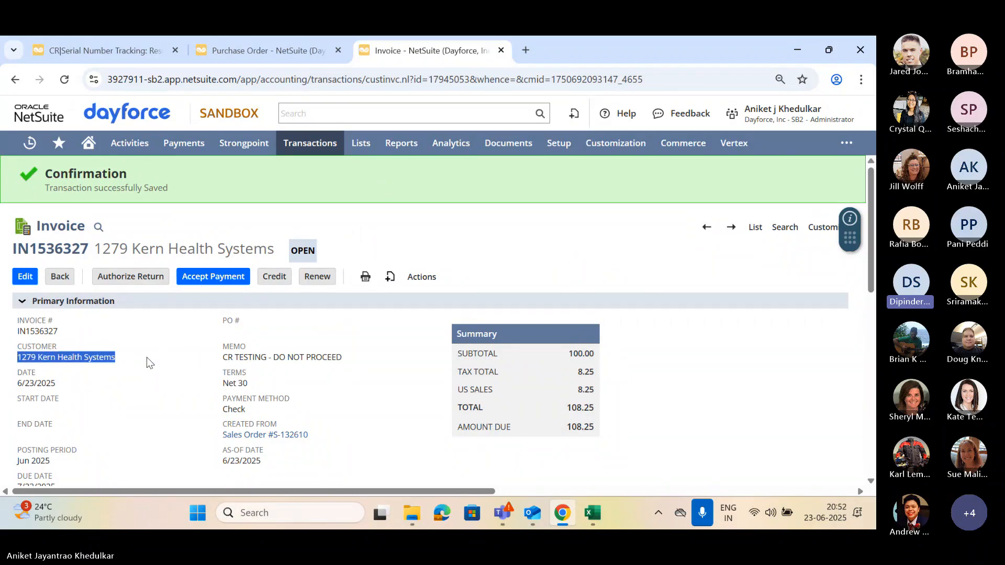
click(151, 363)
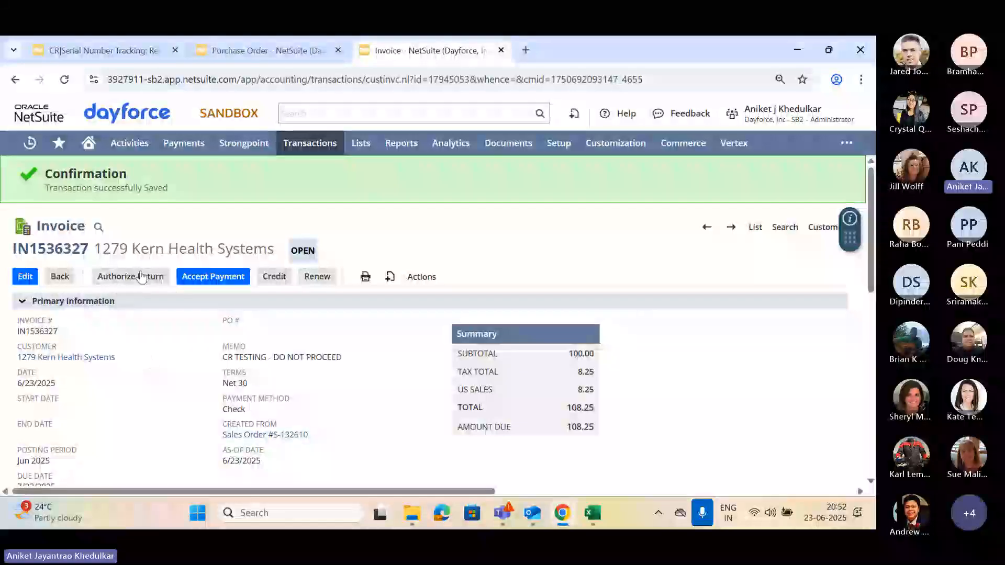
click(101, 55)
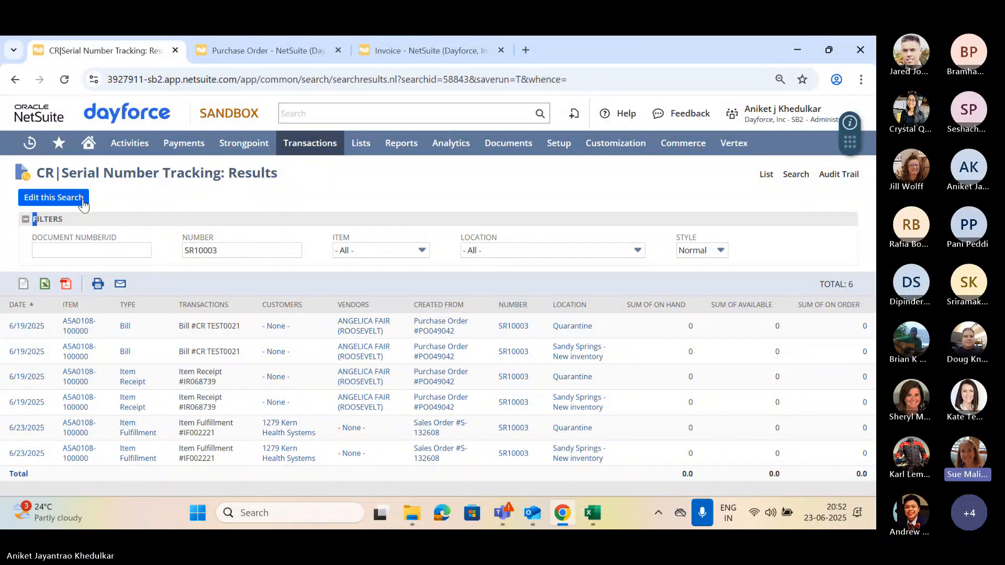
click(83, 203)
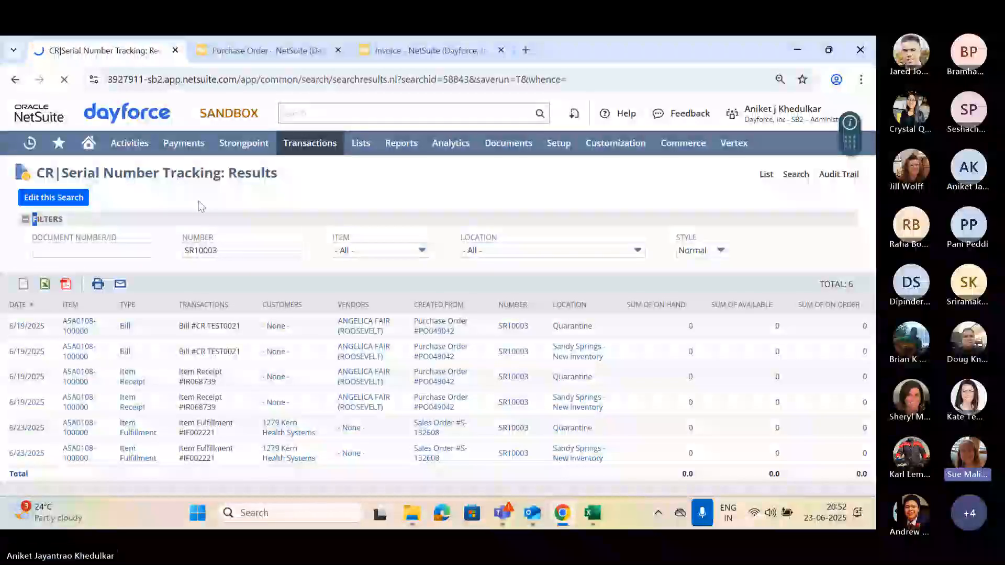
- Return to the saved invoice and open its customer record in a separate tab to check the default billing and shipping addresses
click(403, 50)
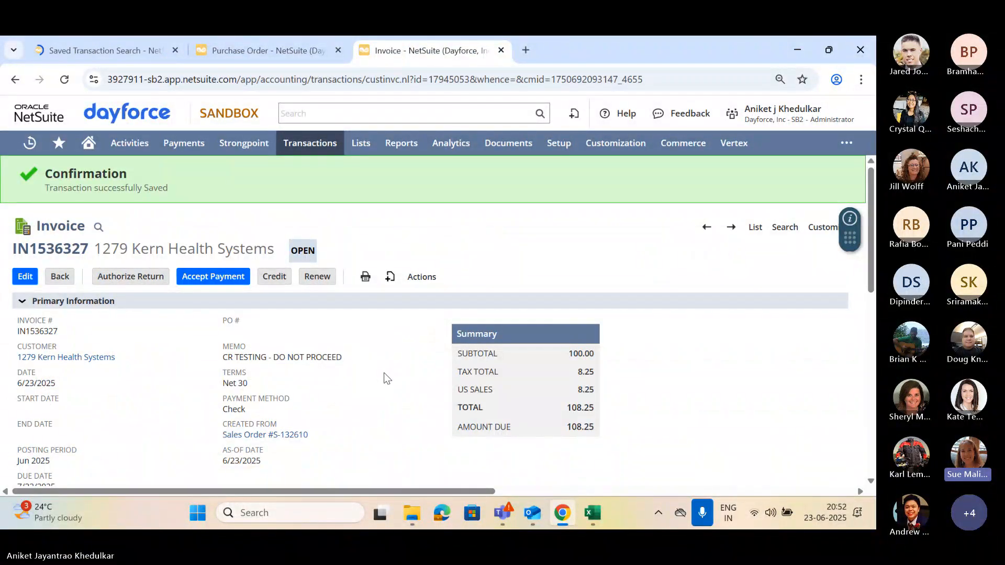
scroll(386, 378, down, 6)
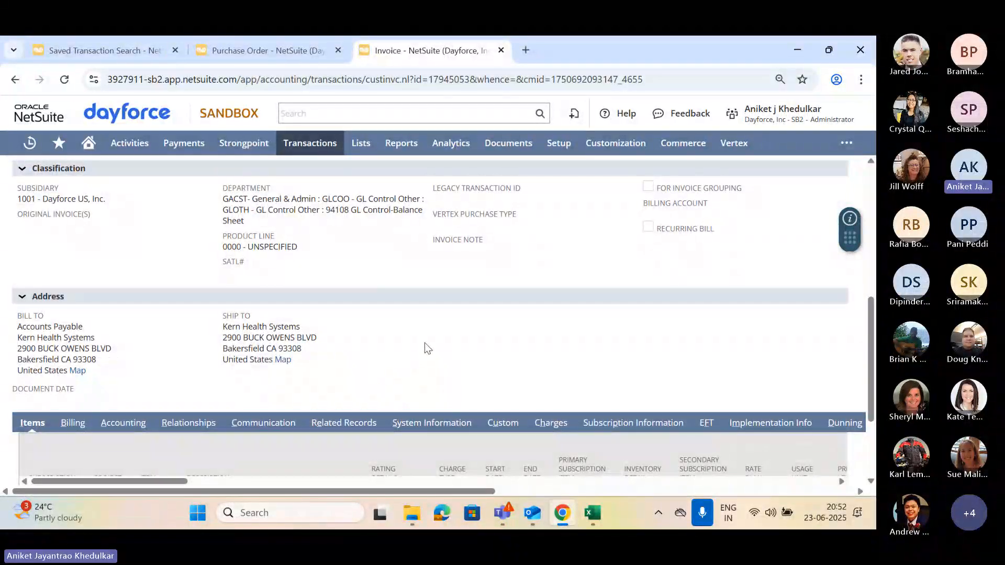
scroll(425, 347, up, 4)
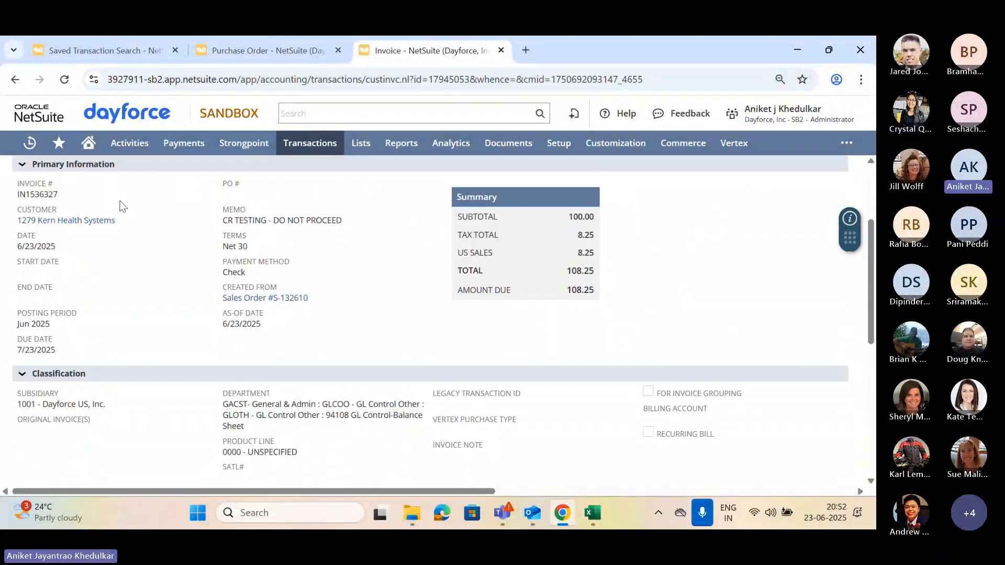
click(93, 222)
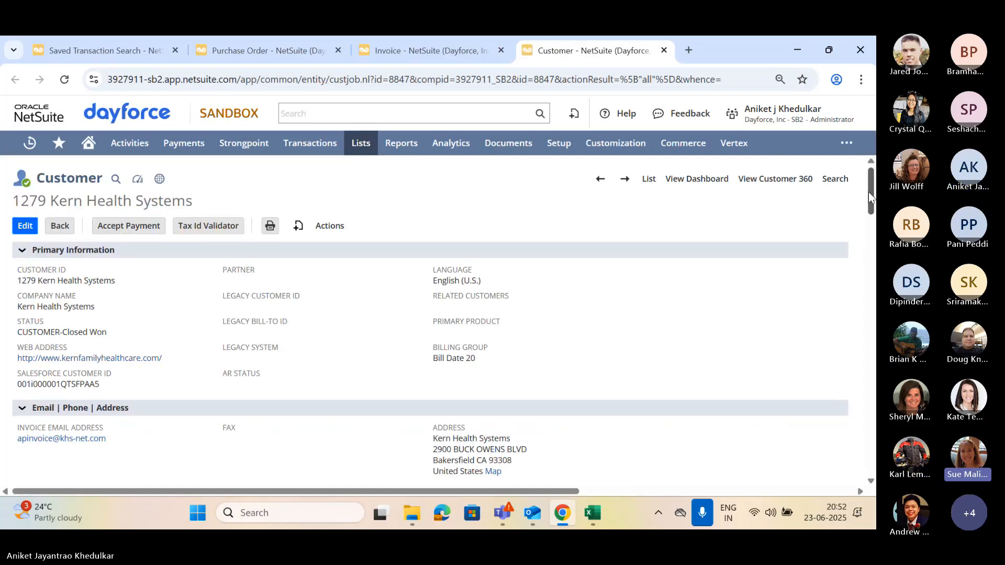
drag(869, 192, 868, 373)
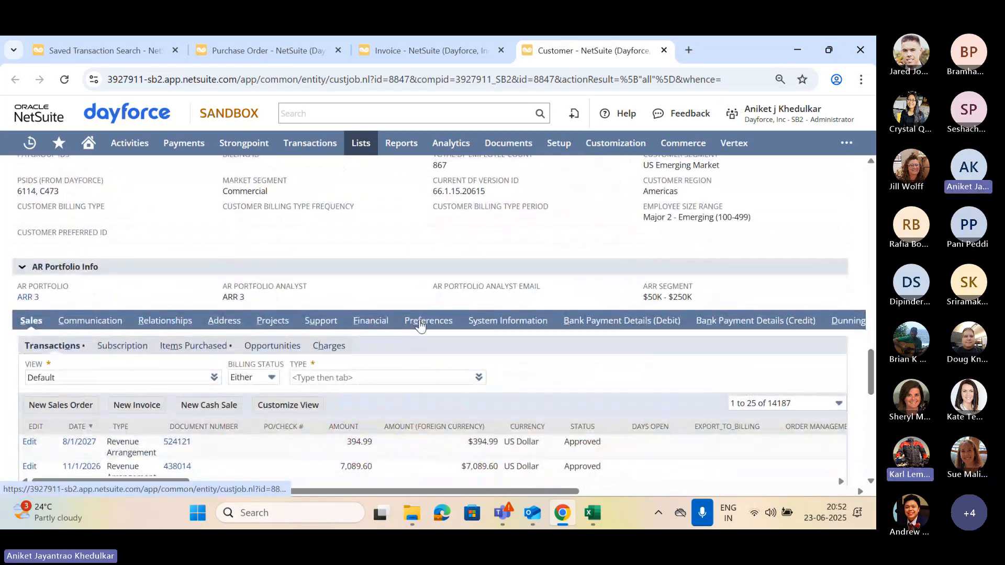
click(224, 321)
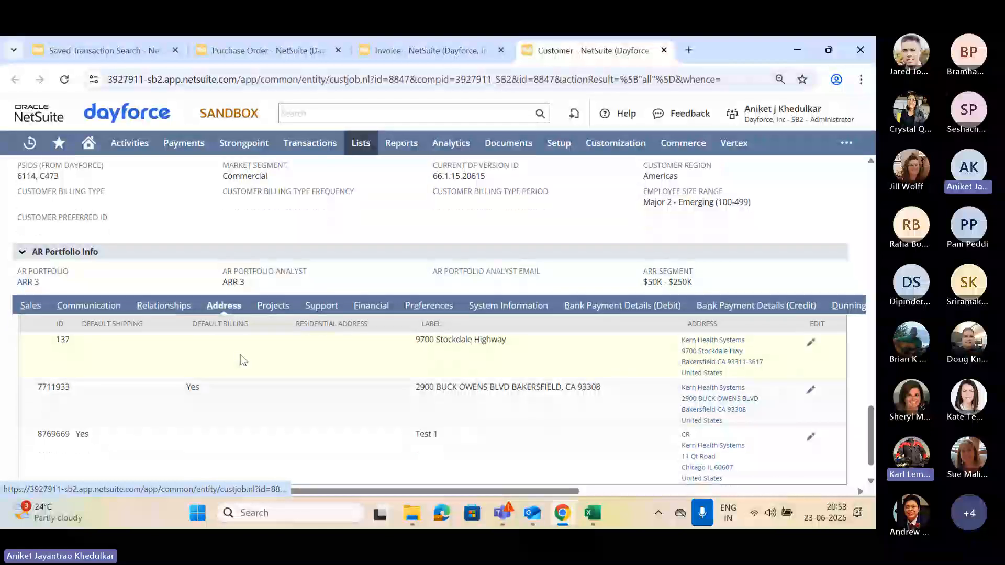
scroll(240, 359, down, 1)
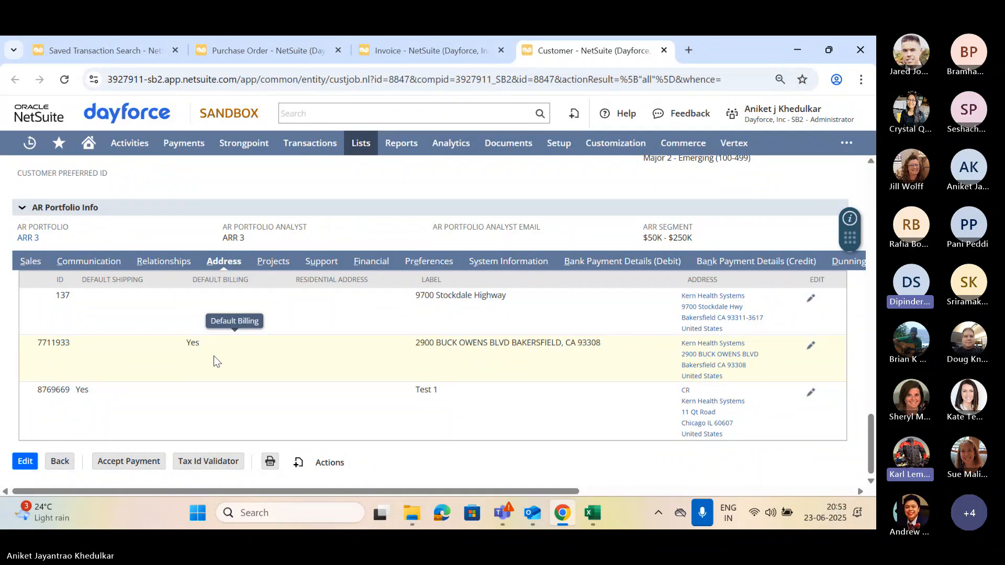
- Close the customer record and review the saved invoice's addresses, billing details and item list
click(666, 54)
scroll(387, 331, down, 1)
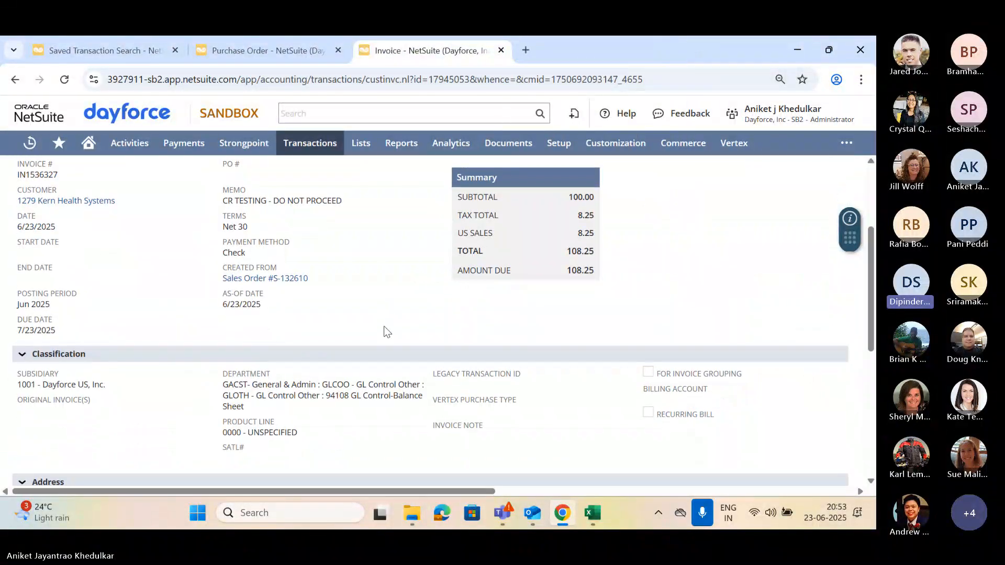
scroll(386, 331, down, 4)
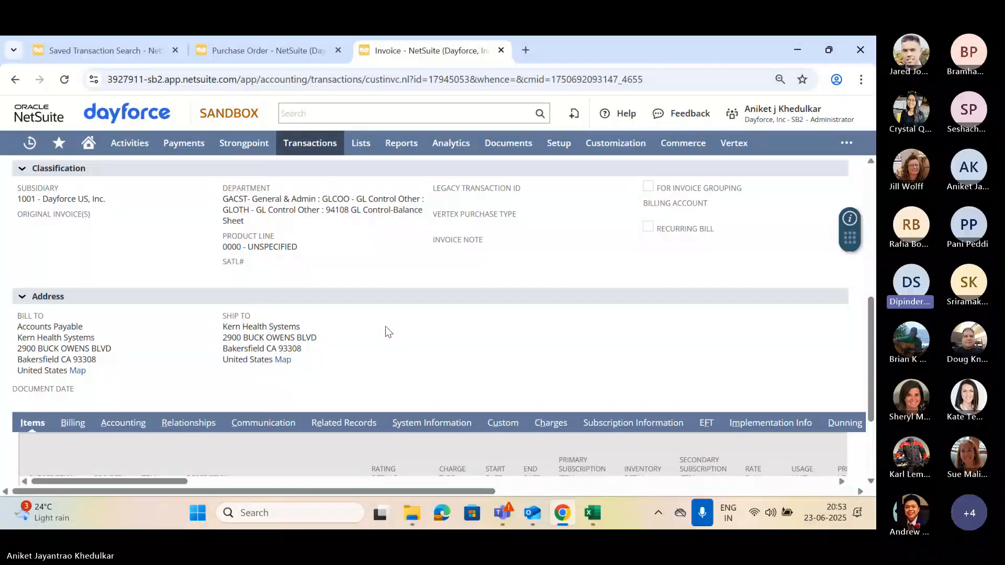
scroll(386, 325, down, 1)
click(83, 354)
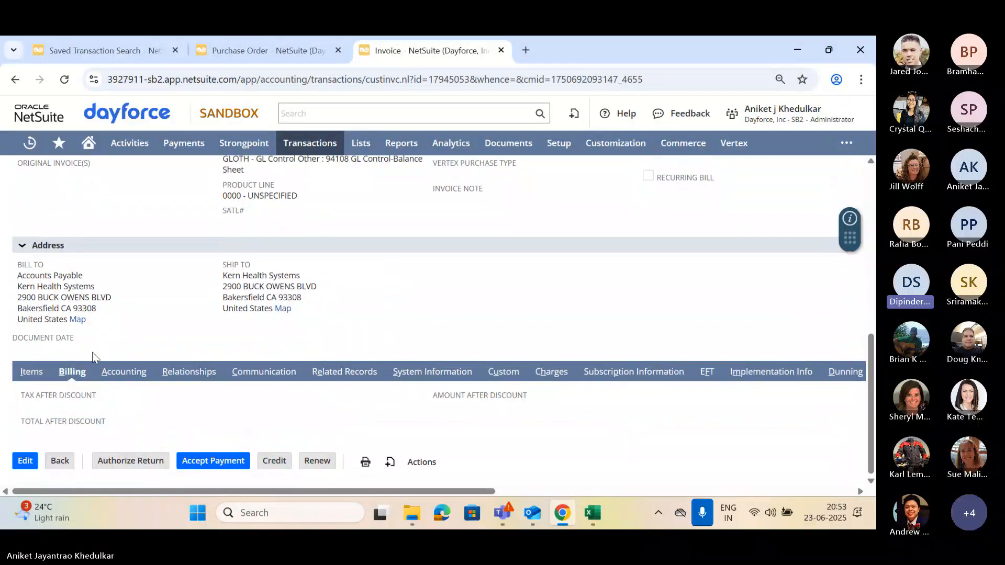
click(32, 372)
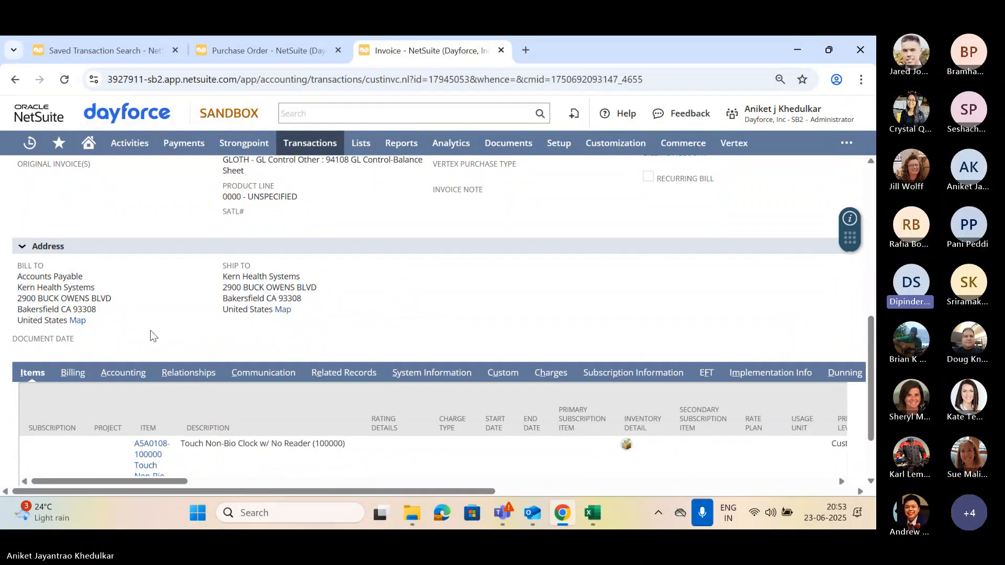
scroll(150, 331, up, 1)
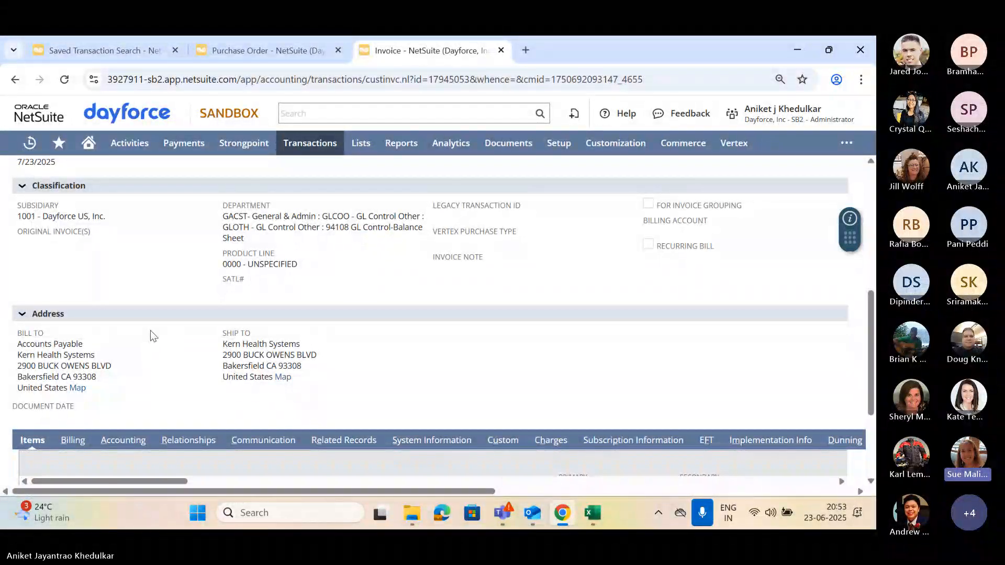
scroll(150, 331, down, 1)
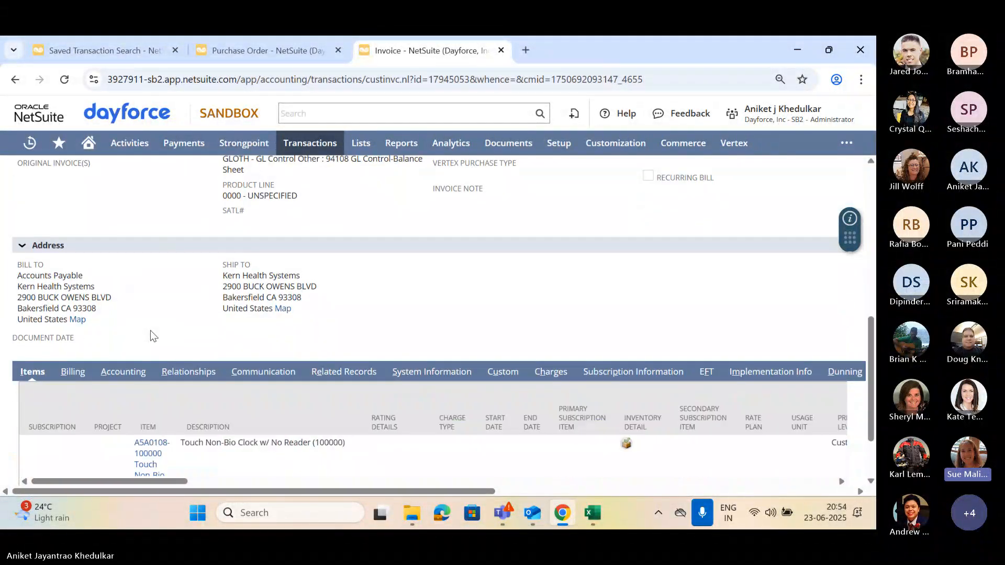
- Open the inventory detail of the invoiced clock line and select serial number SRR100111
scroll(150, 331, down, 1)
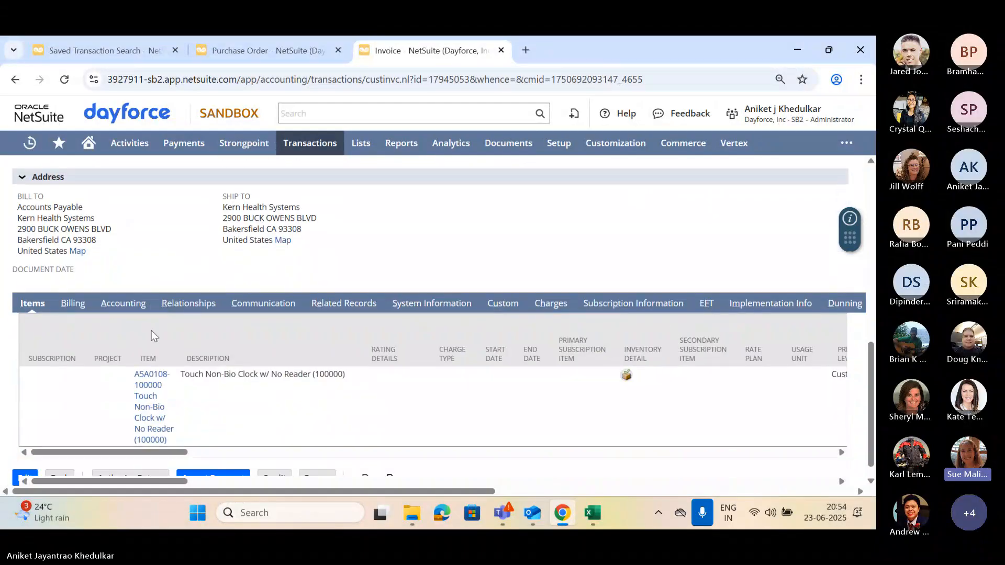
click(626, 375)
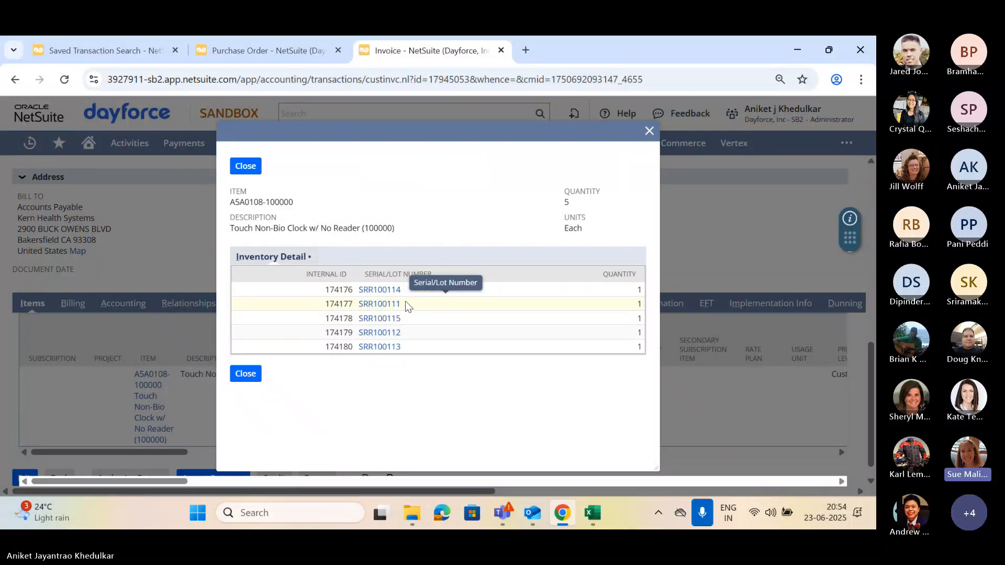
drag(405, 303, 359, 306)
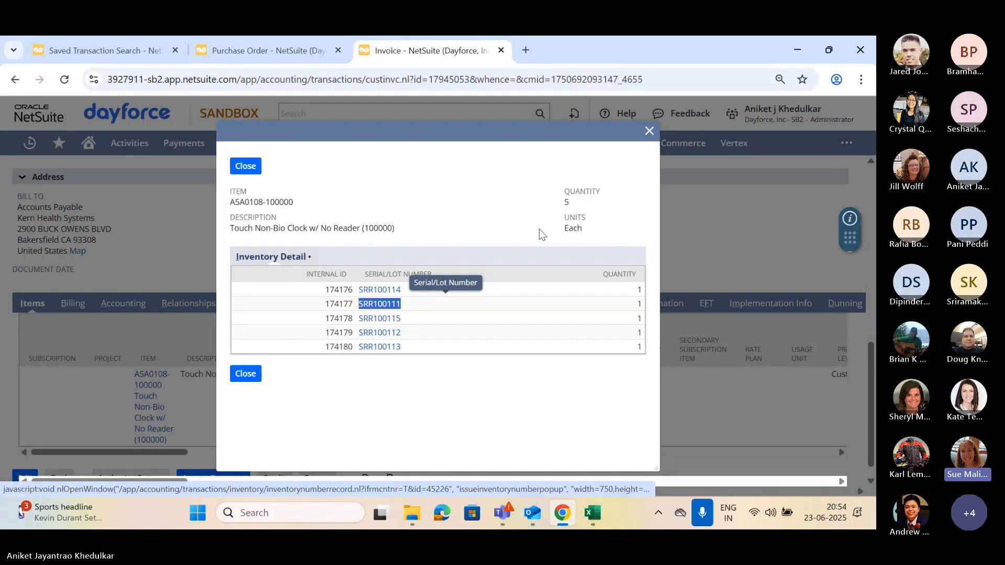
- Close the invoice's inventory detail, then save and run the CR|Serial Number Tracking search
click(649, 130)
scroll(360, 282, up, 10)
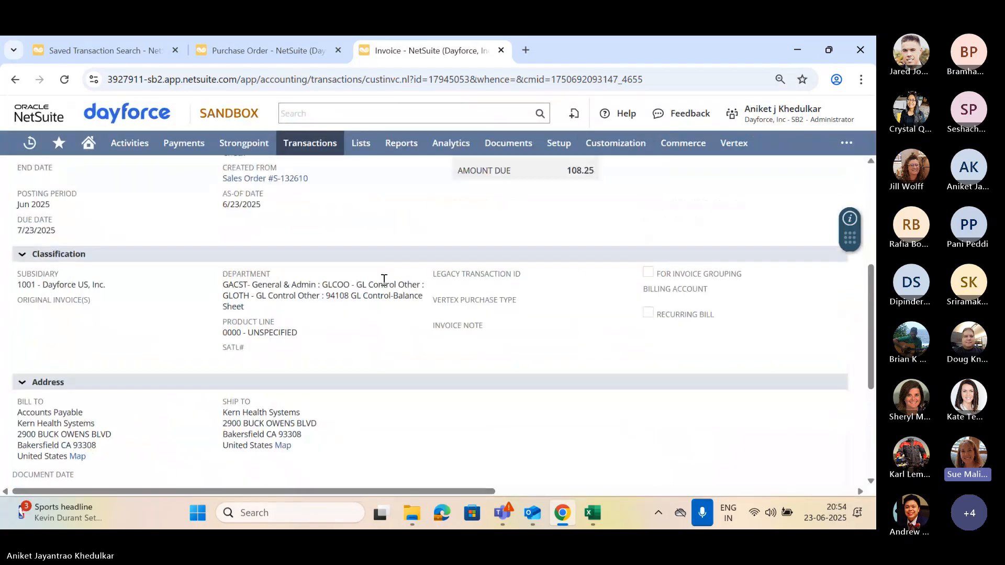
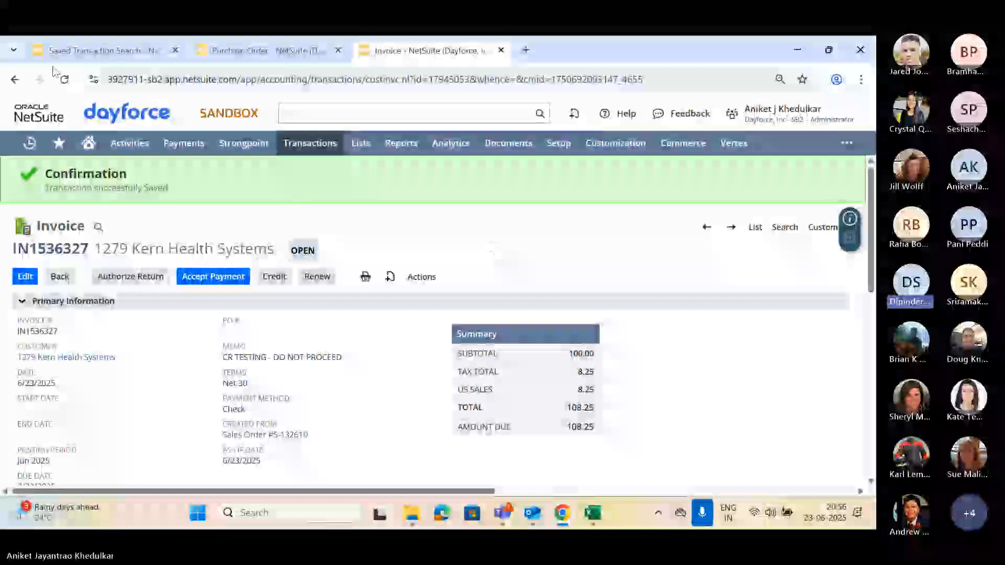
click(77, 49)
click(39, 226)
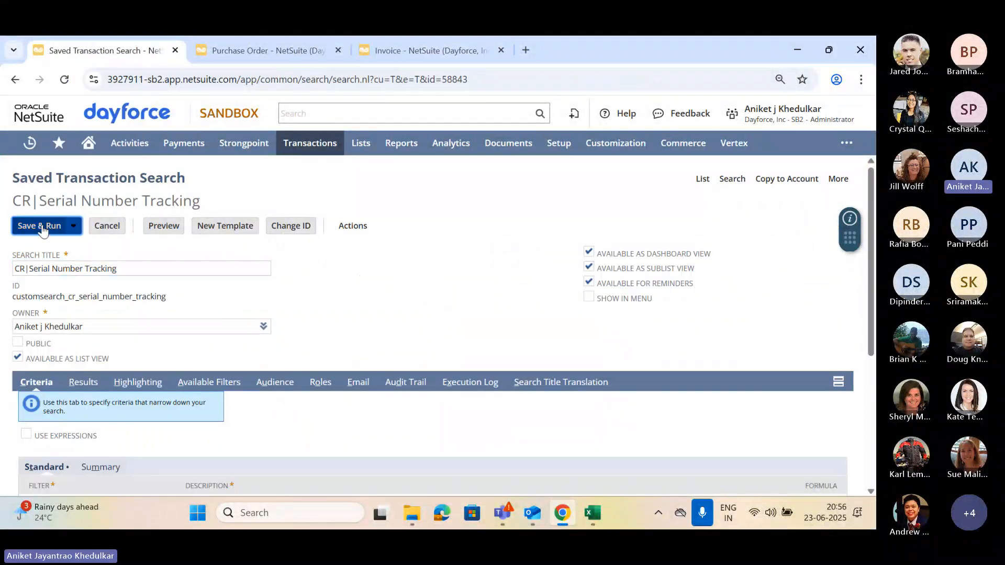
- Reopen the inventory detail of the invoiced clock line, copy serial number SRR100111 and close the detail
click(434, 57)
scroll(377, 388, down, 10)
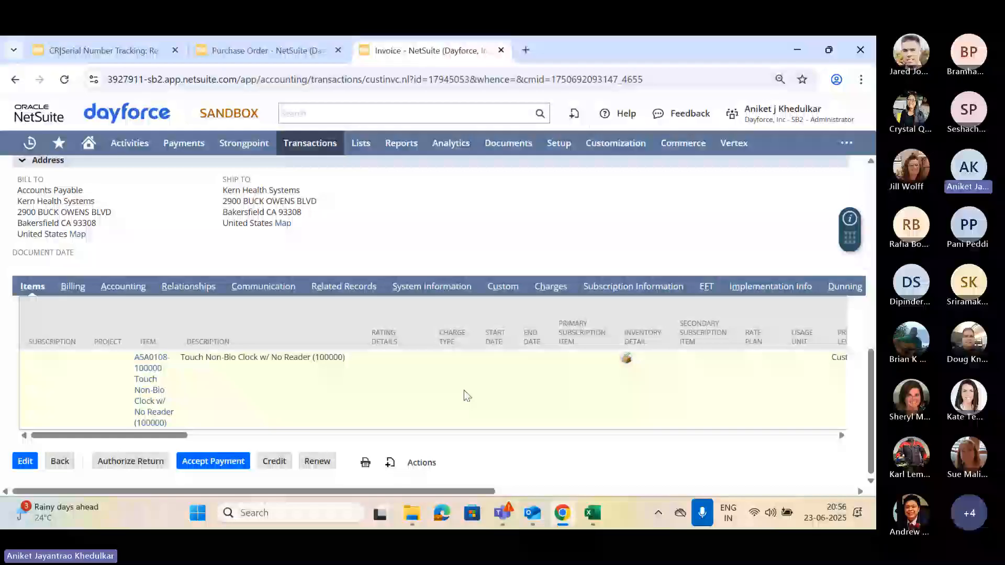
click(627, 358)
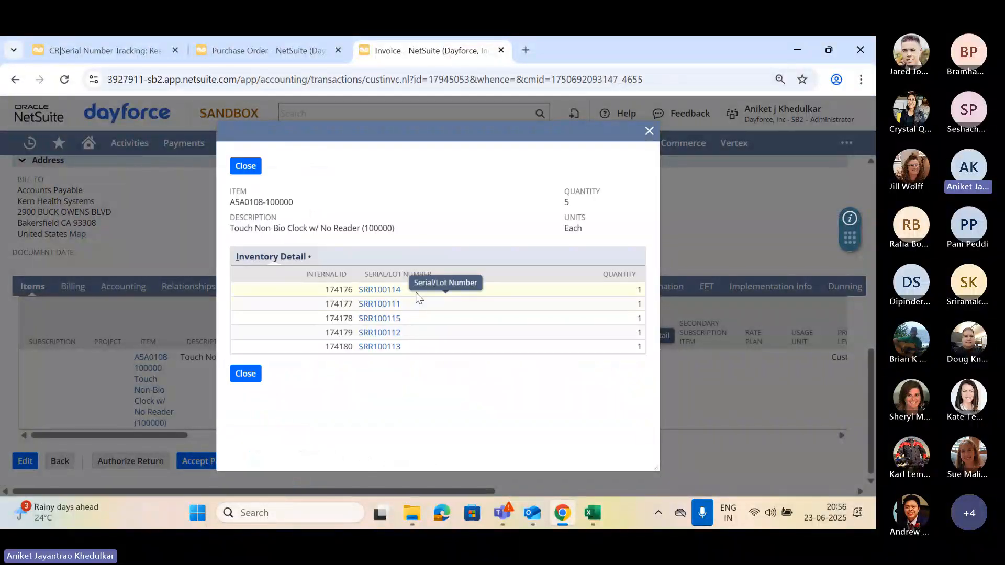
double_click(409, 308)
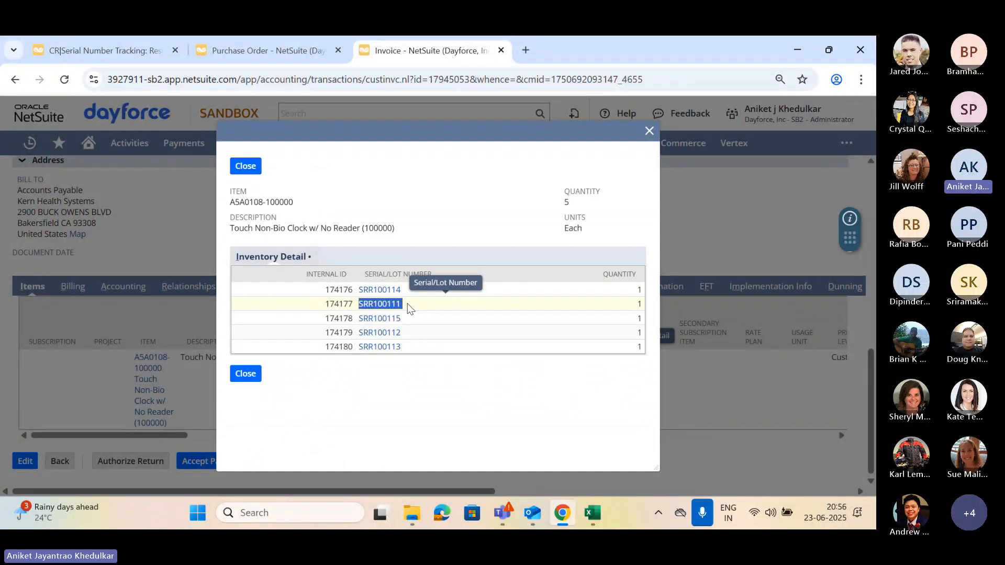
click(650, 131)
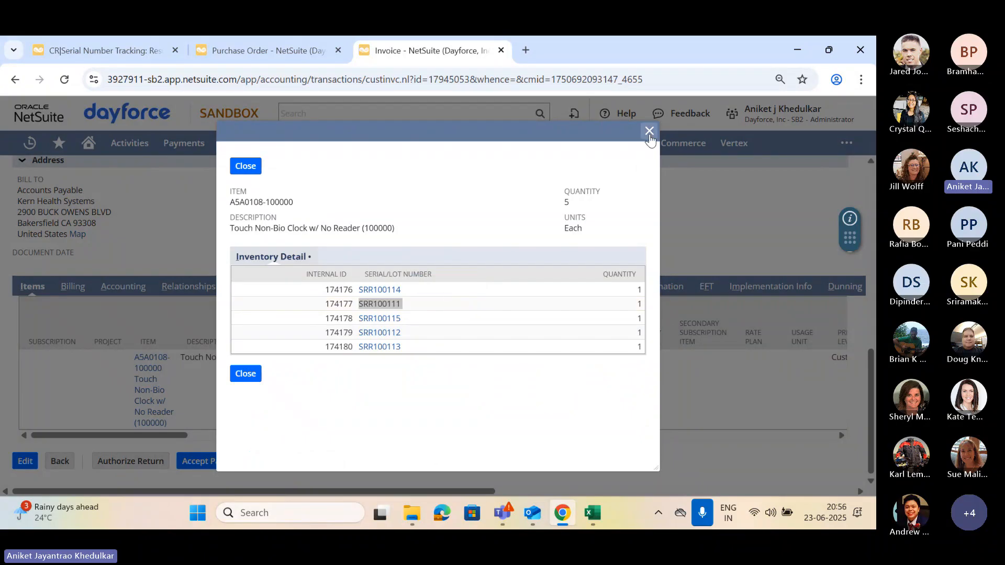
scroll(347, 287, up, 10)
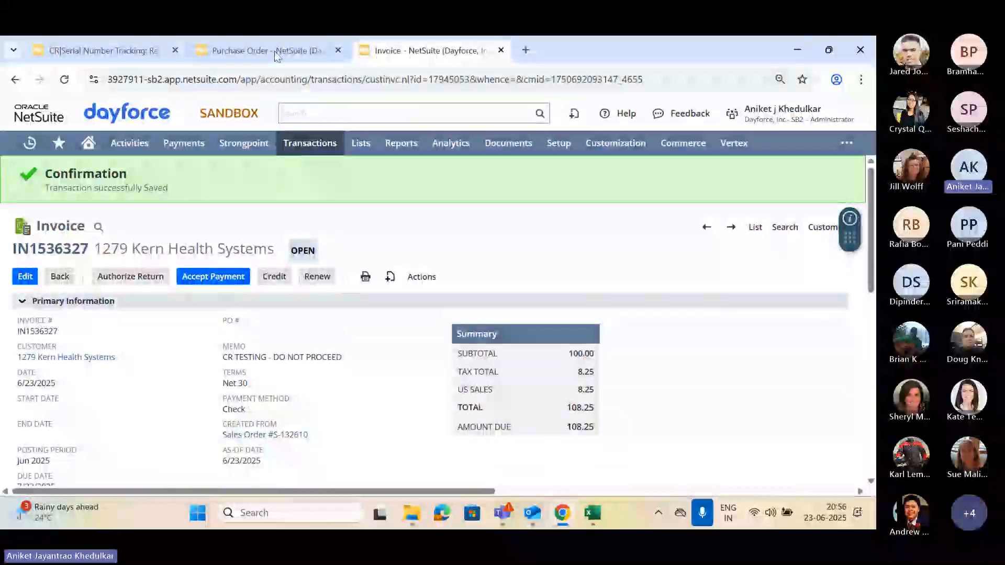
- Filter the CR|Serial Number Tracking results by number SRR100111
click(114, 59)
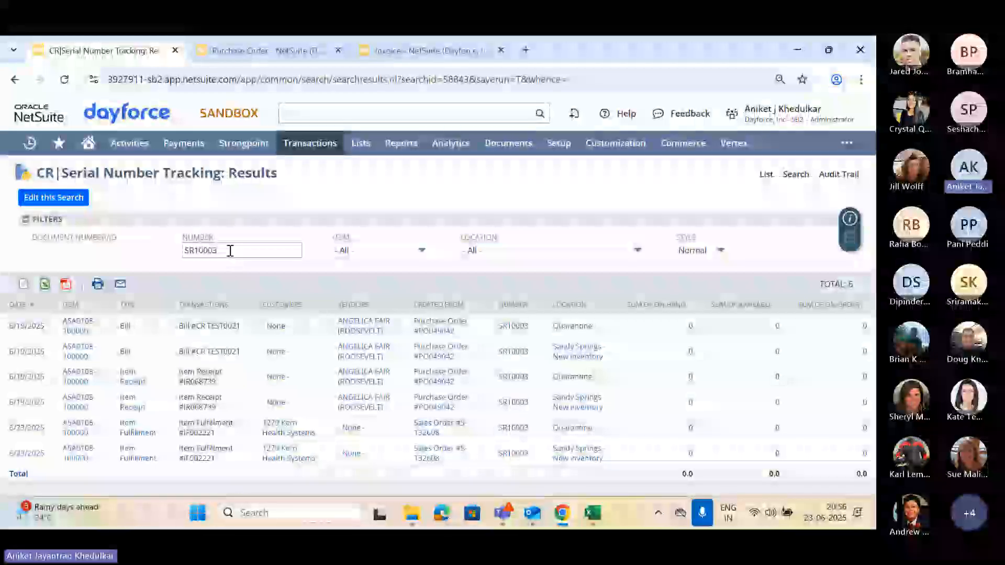
double_click(230, 251)
text(SRR100111)
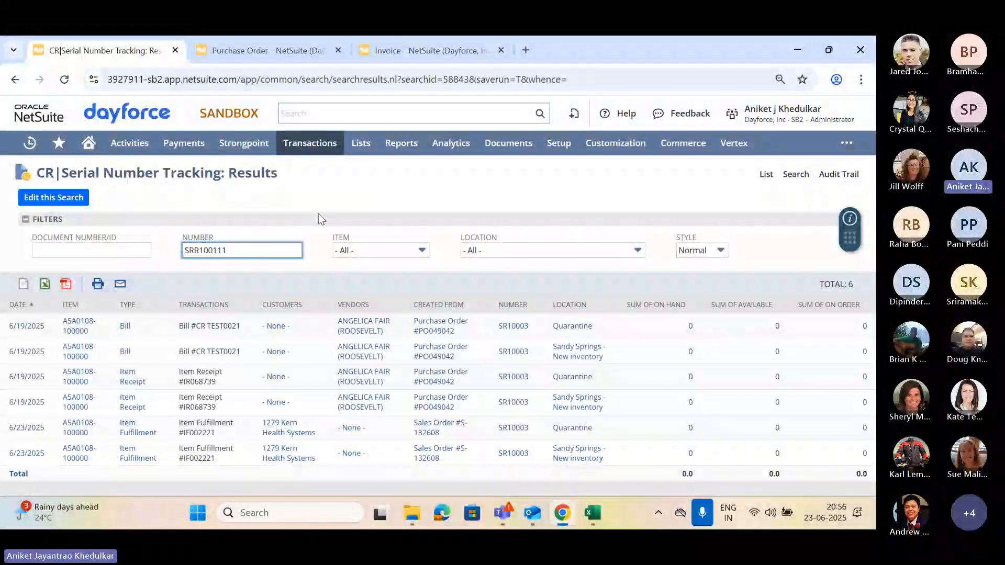
key(Return)
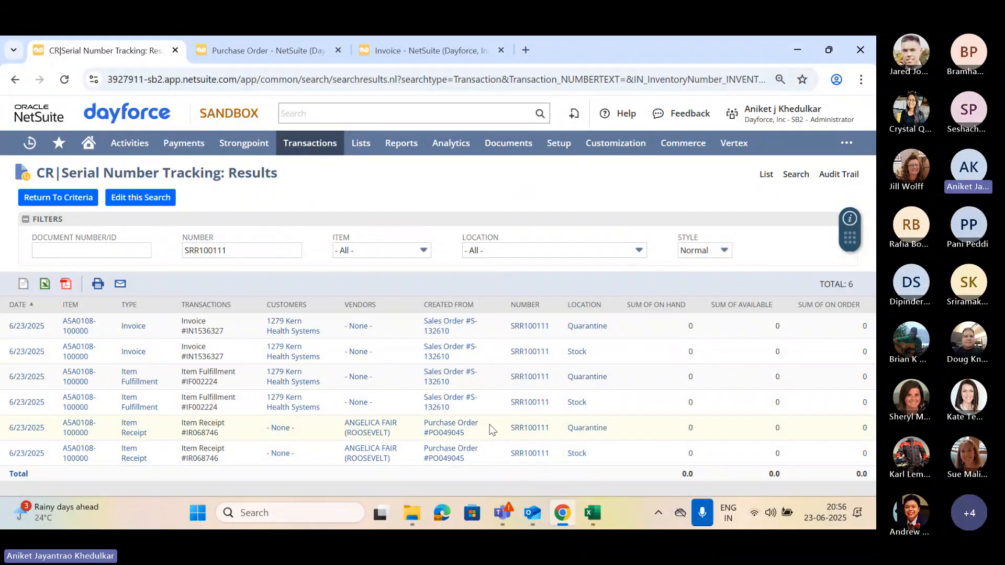
- Look up the item receipt's source purchase order with global search, open it in a separate tab and close the older purchase order tab
double_click(445, 432)
key(ctrl+c)
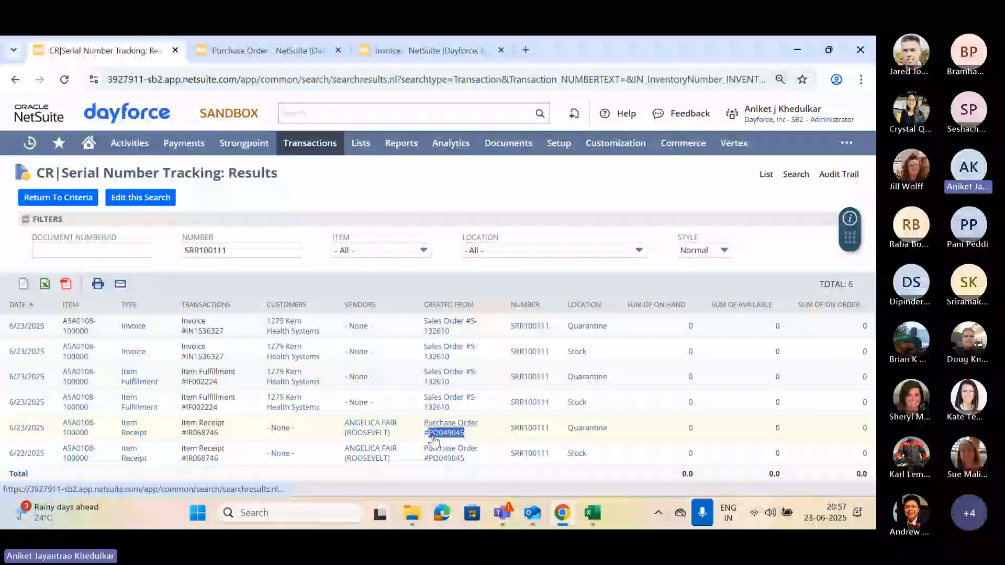
click(331, 110)
key(ctrl+v)
middle_click(382, 153)
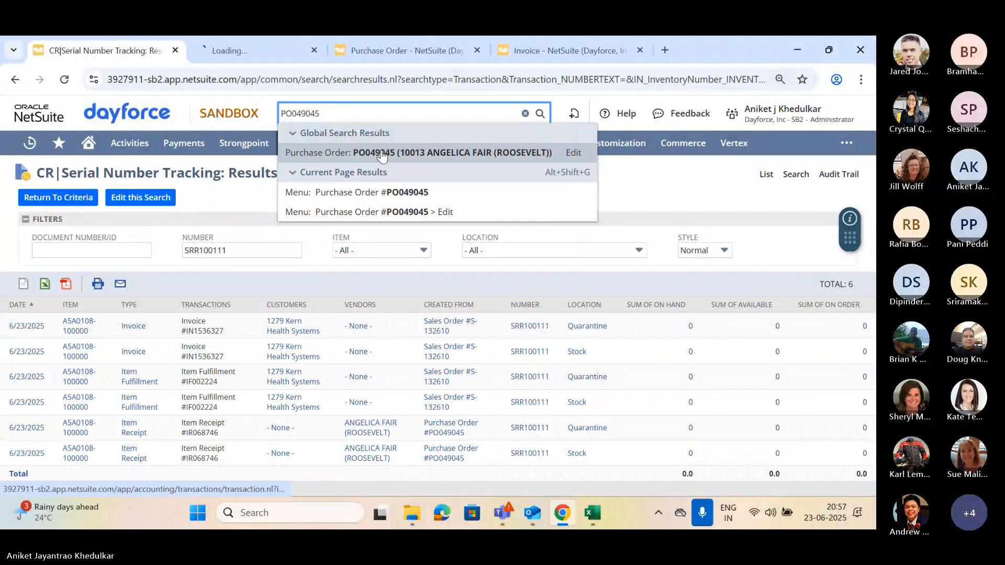
click(242, 50)
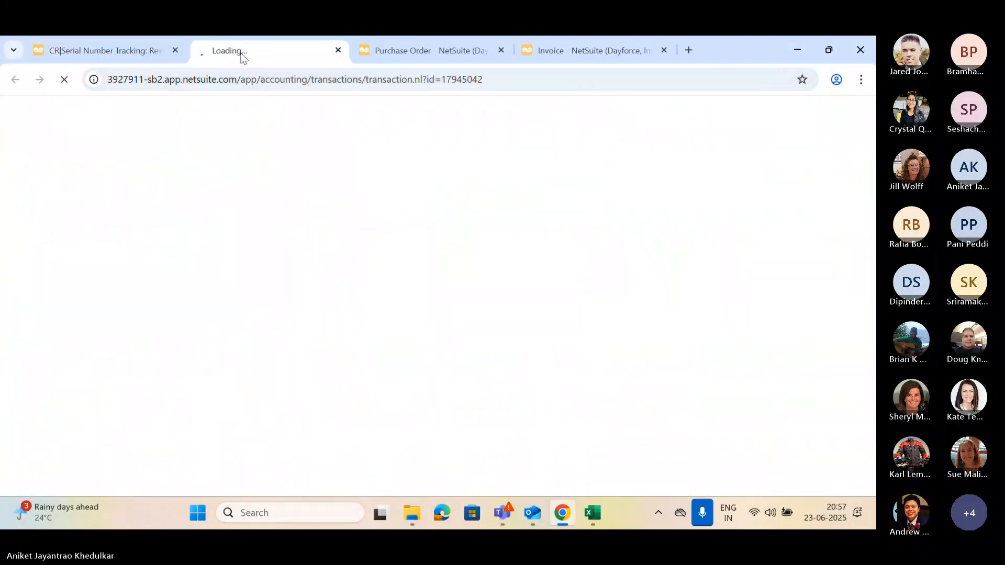
click(501, 52)
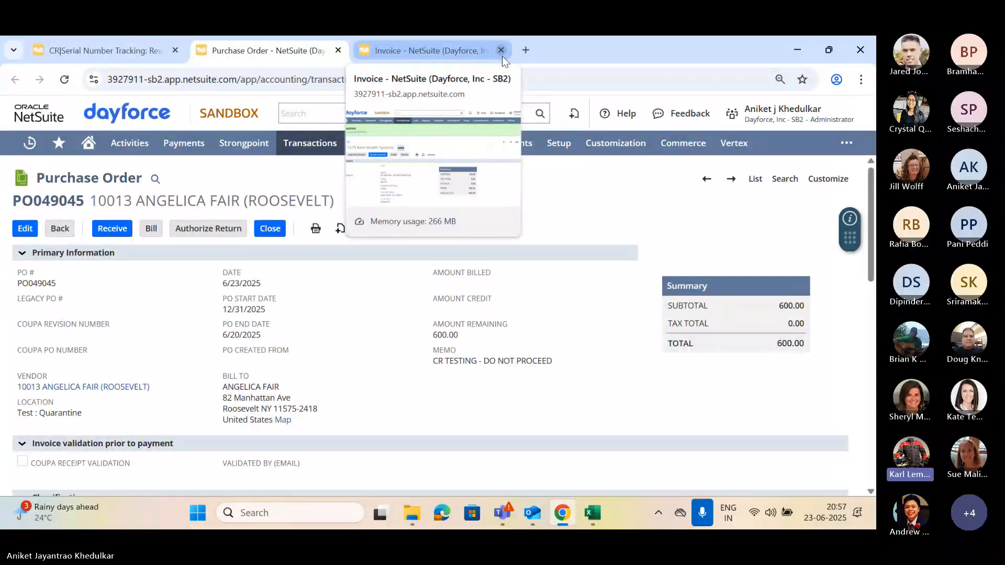
- Return to the saved invoice and start a return authorization from it
click(461, 49)
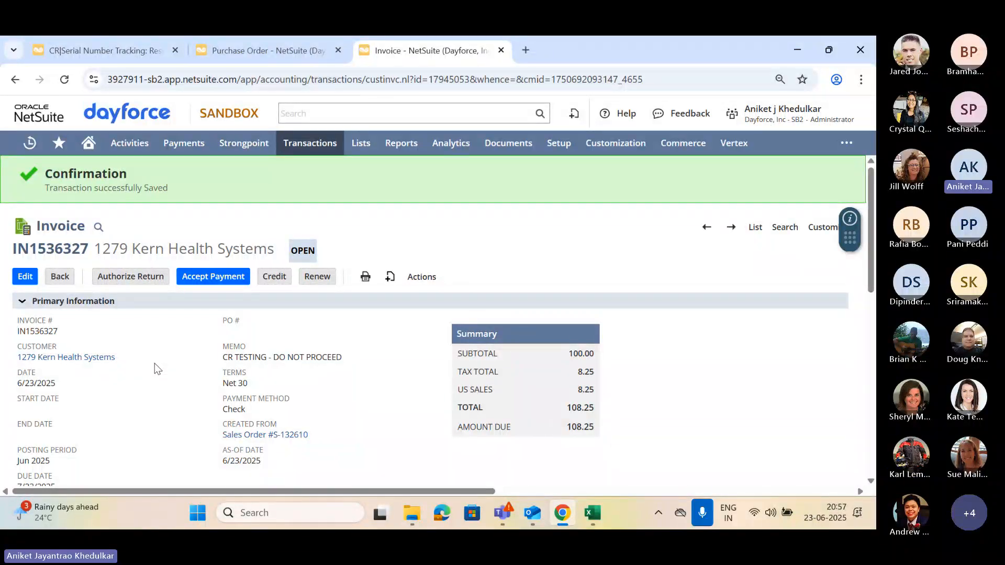
scroll(155, 364, down, 7)
scroll(155, 363, up, 7)
click(124, 279)
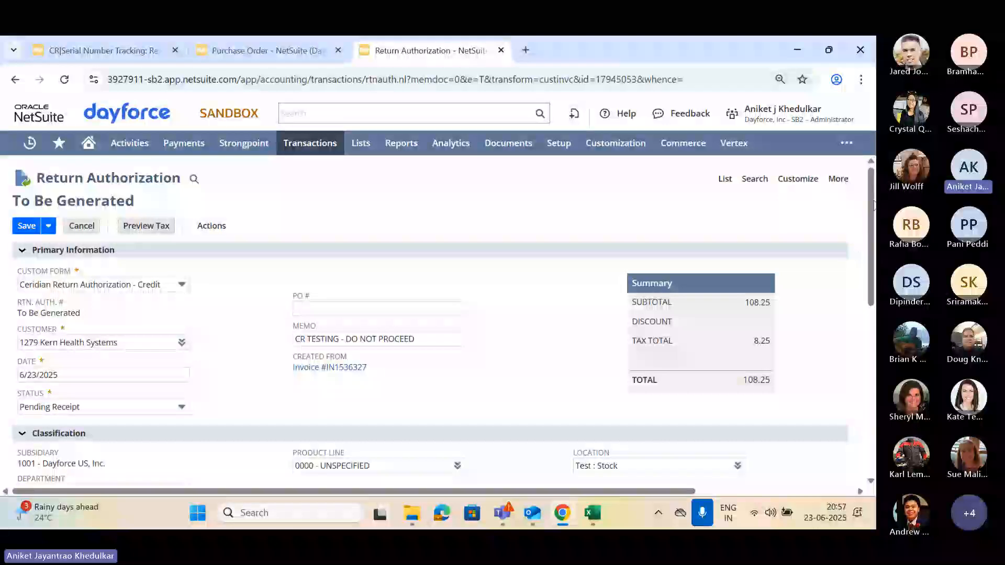
- Set the return authorization's location to Test : Quarantine and accept removal of the inventory detail
scroll(873, 224, down, 1)
drag(874, 220, 873, 310)
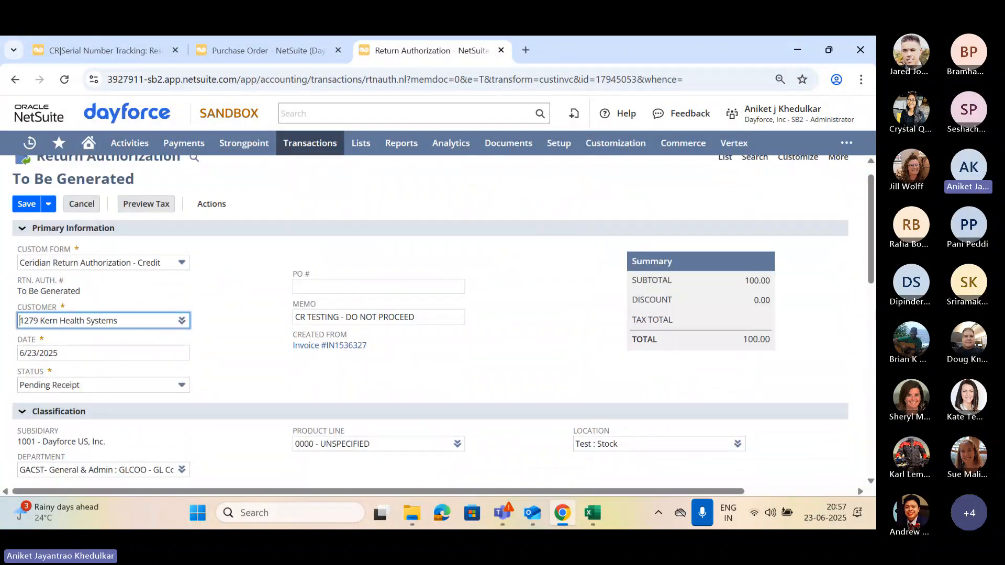
drag(873, 262, 875, 313)
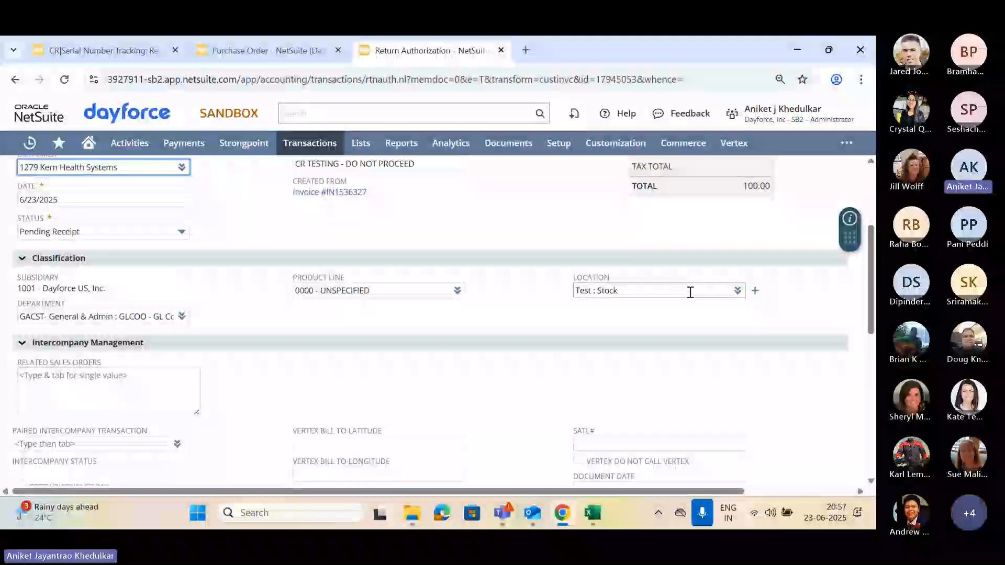
click(738, 291)
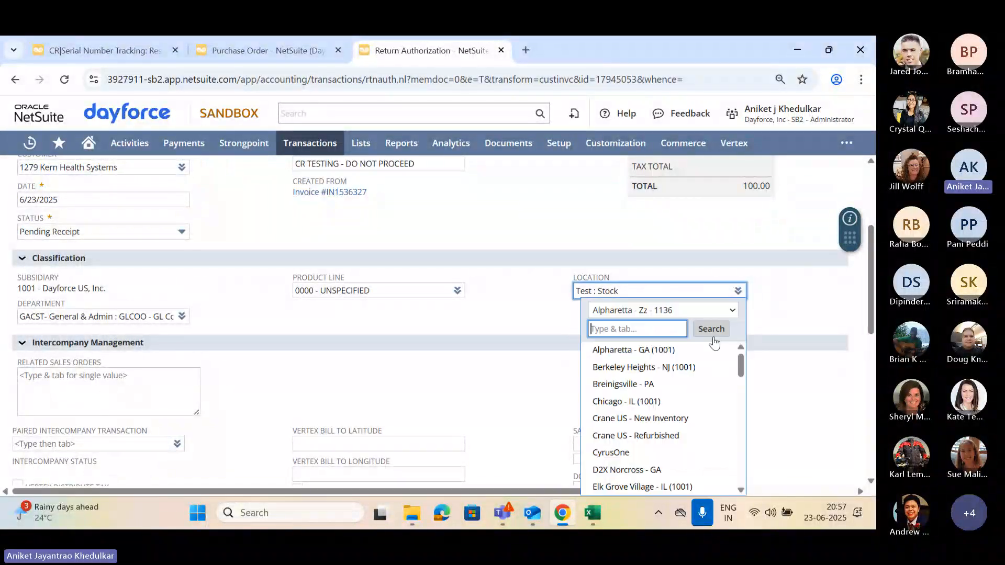
scroll(686, 418, down, 5)
scroll(686, 419, down, 4)
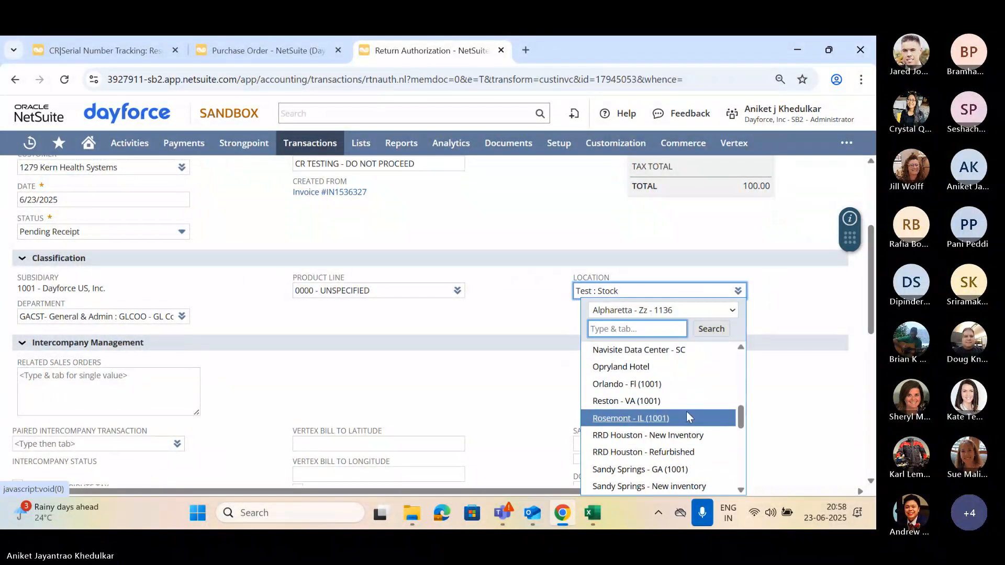
click(650, 454)
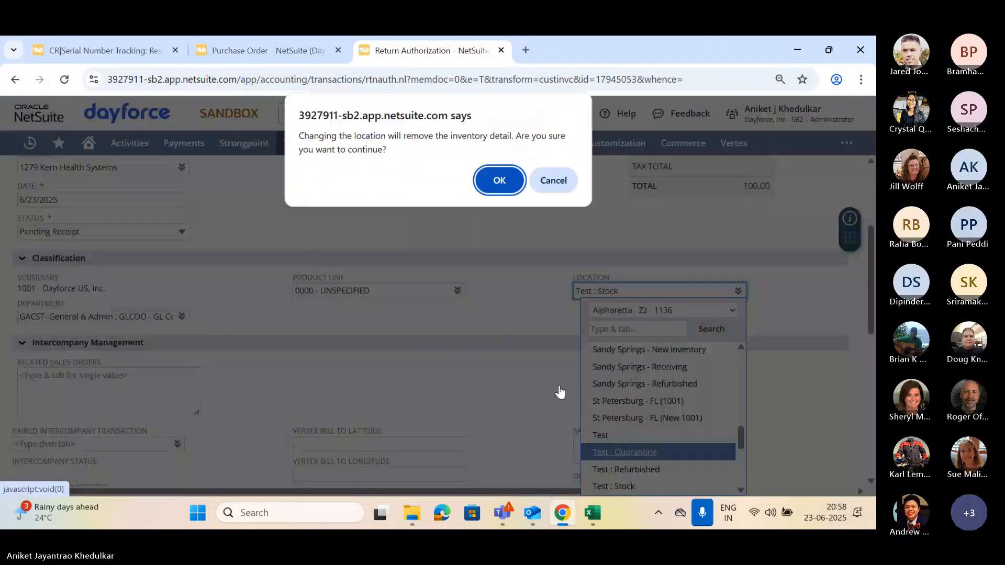
click(498, 180)
- Set the returned clock line's quantity to 2 and save the return authorization
scroll(506, 304, down, 8)
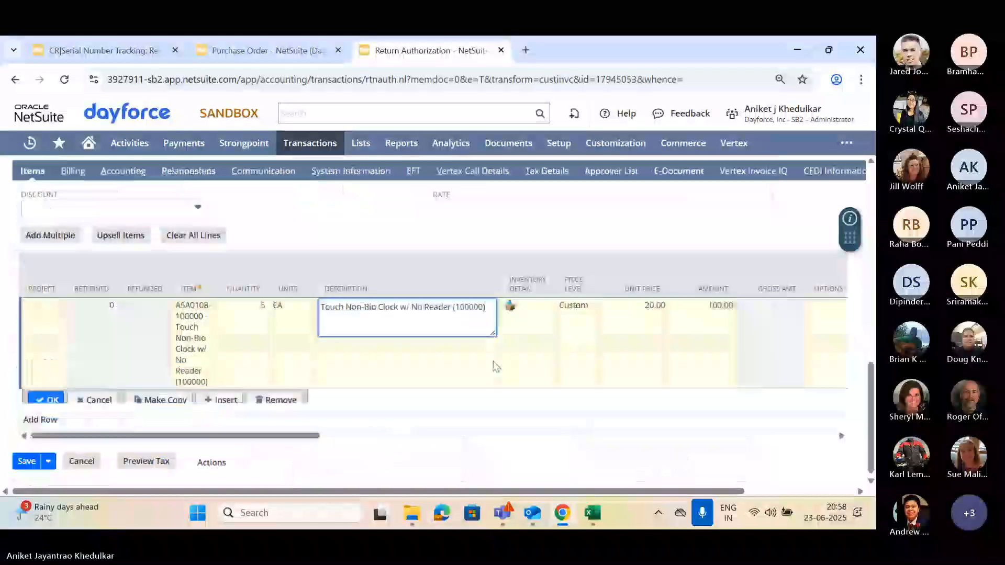
click(251, 345)
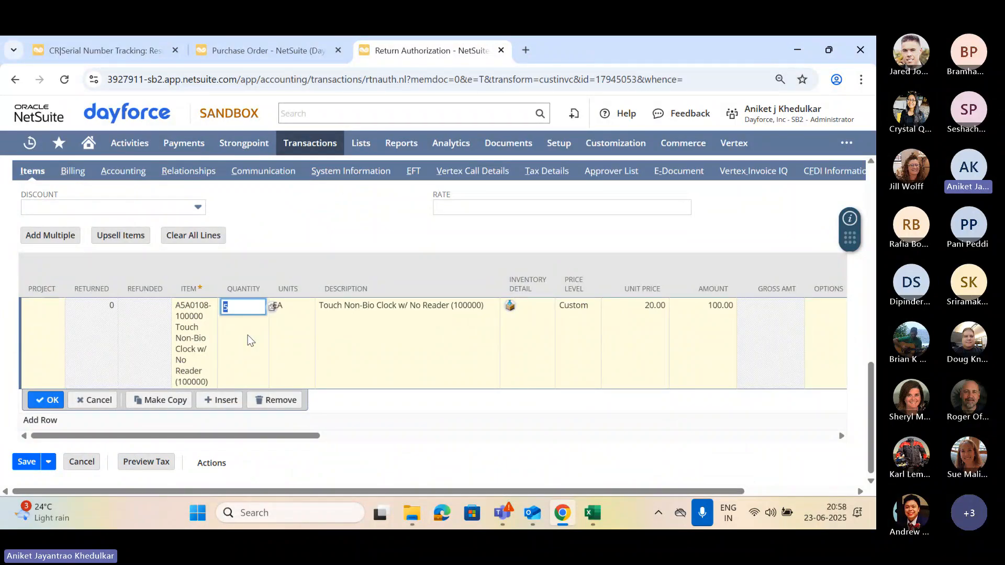
text(2)
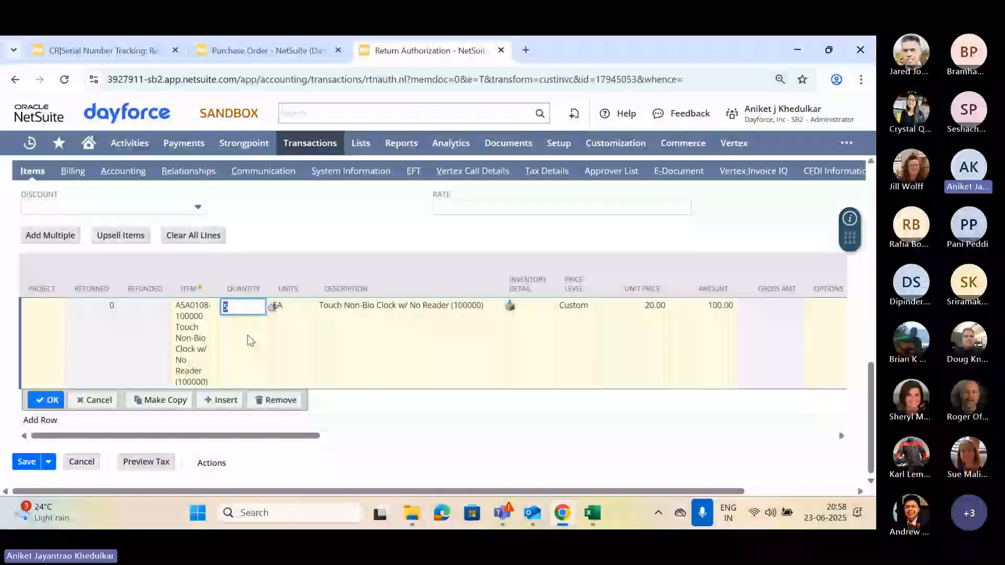
click(512, 305)
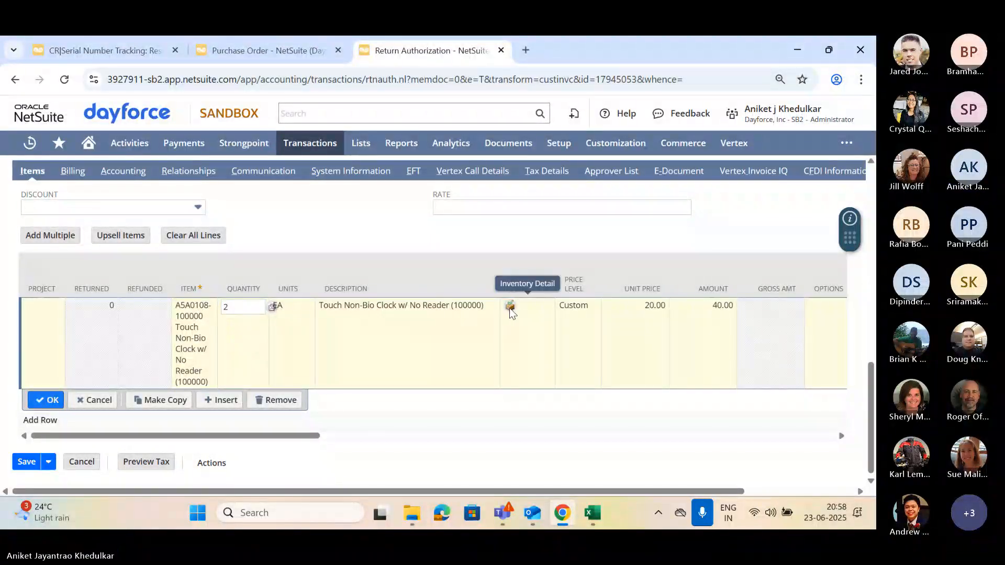
click(45, 405)
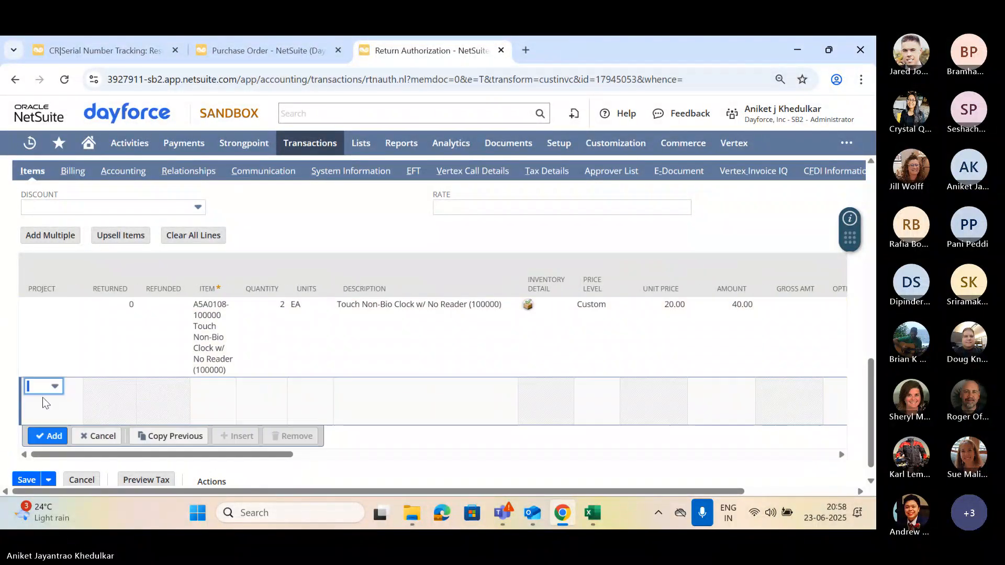
click(26, 461)
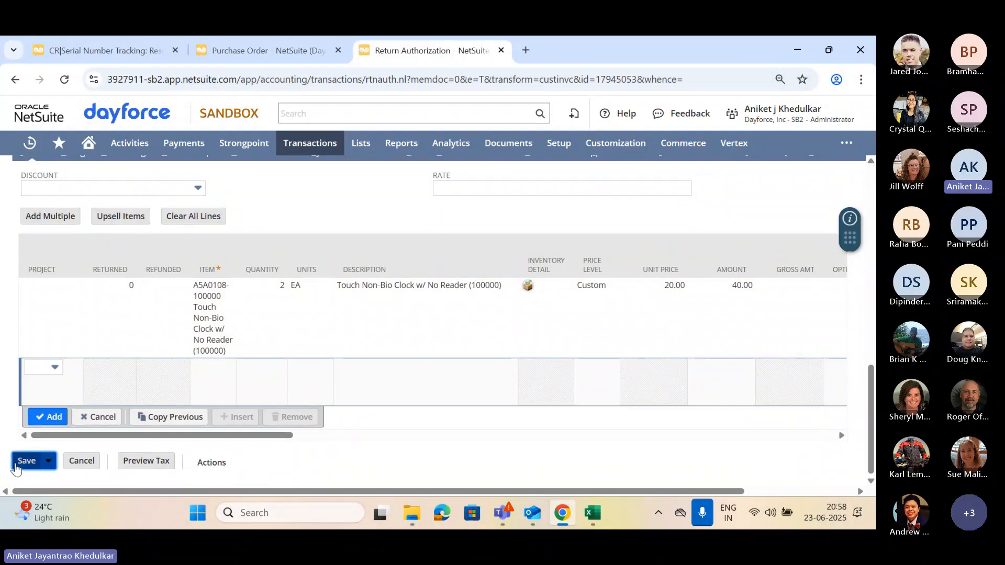
- Review the saved return authorization's status and classification, and start an item receipt from it
scroll(419, 330, up, 10)
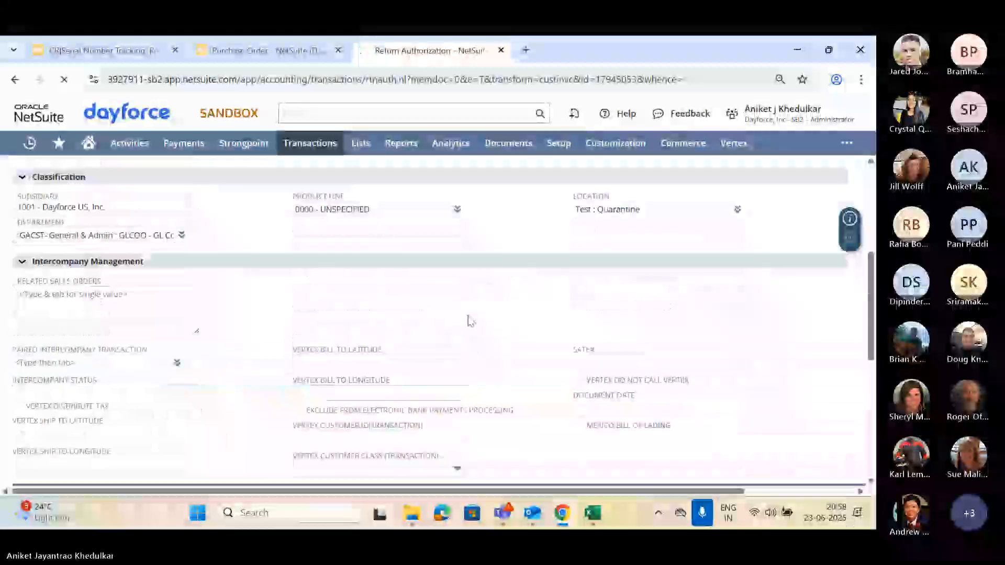
scroll(481, 321, up, 4)
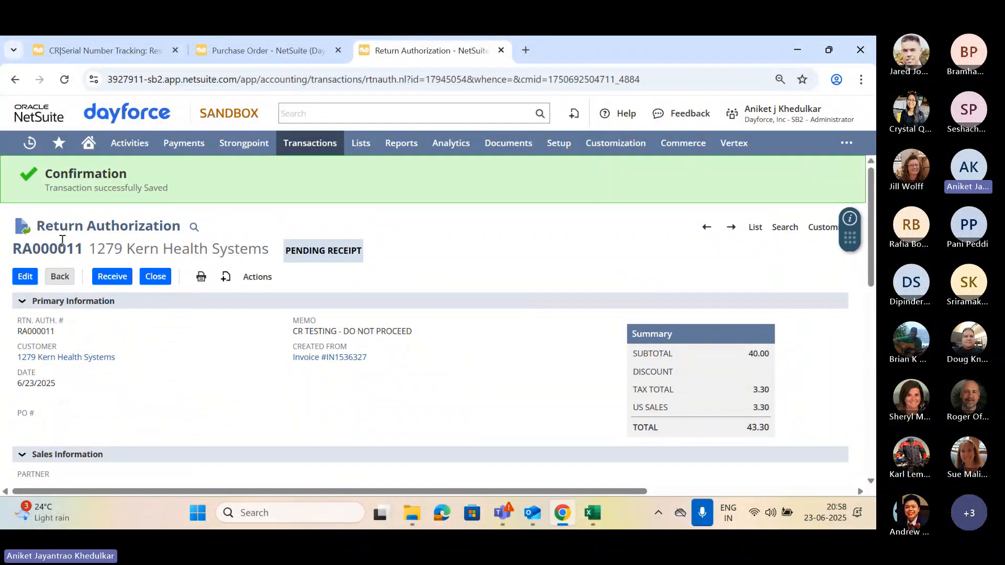
scroll(179, 378, down, 2)
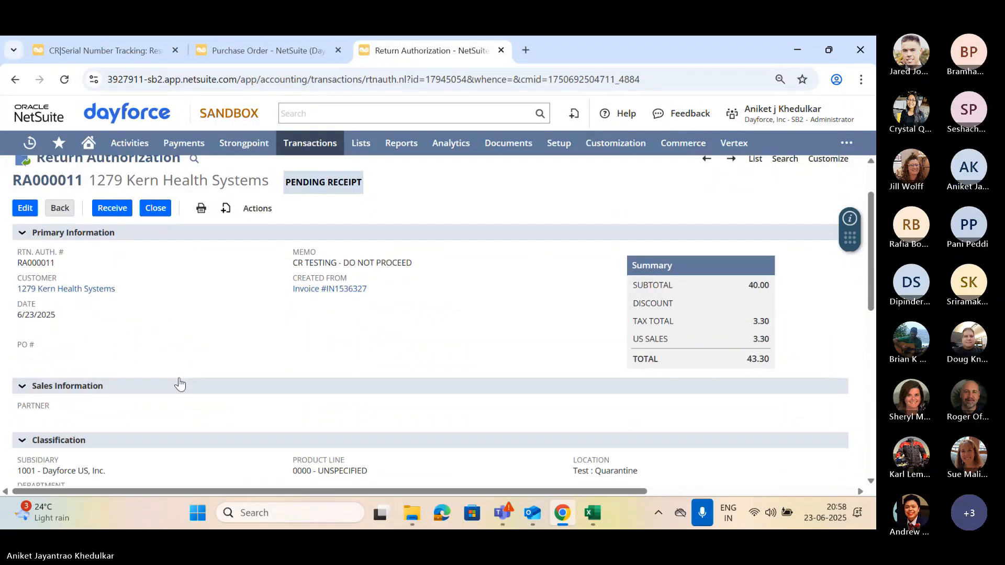
scroll(179, 398, up, 2)
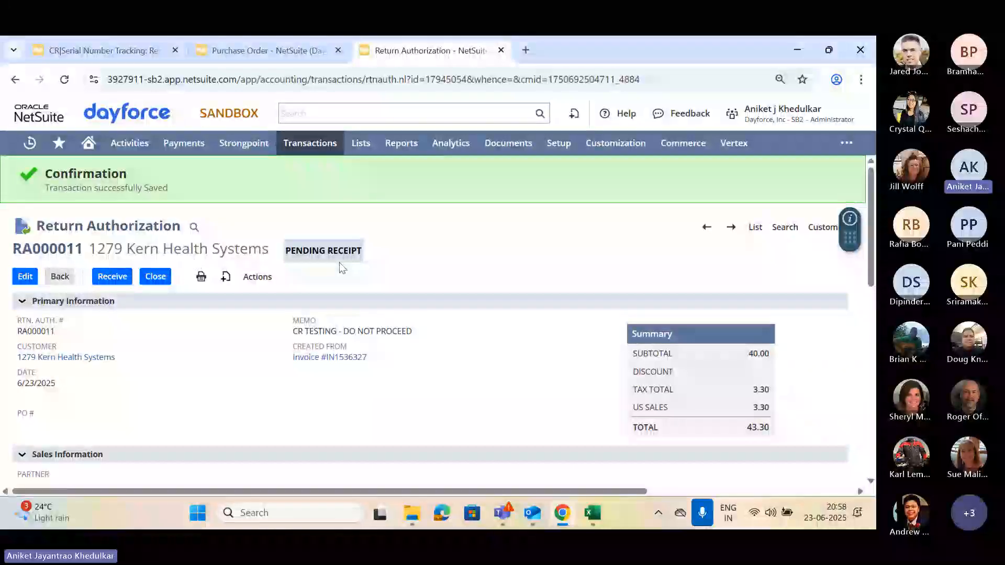
scroll(210, 382, down, 6)
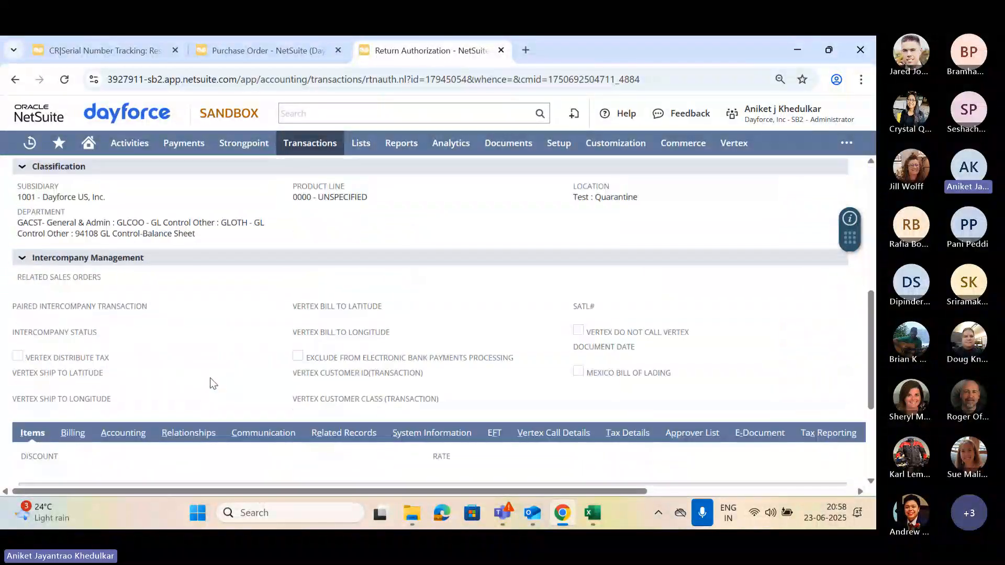
scroll(210, 383, up, 6)
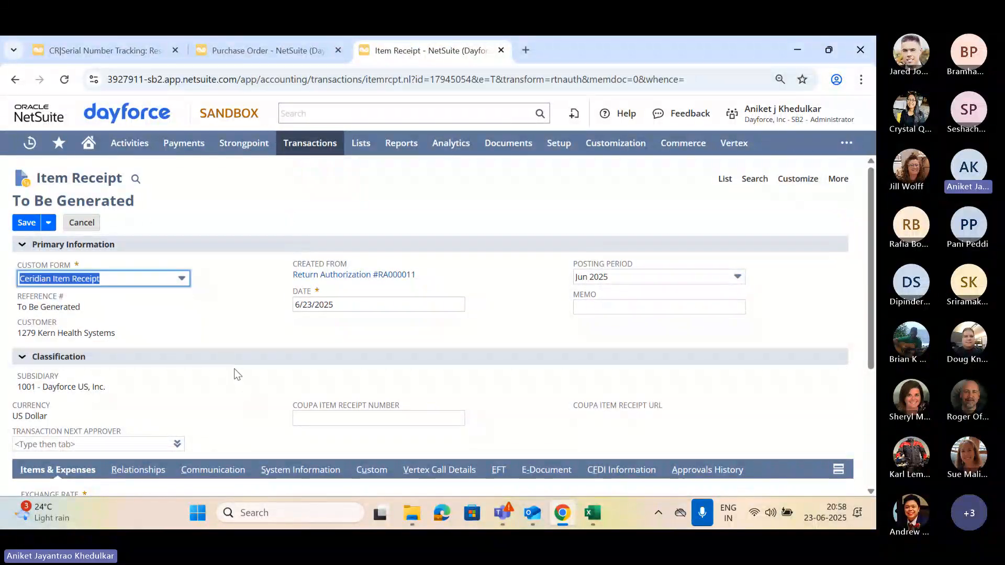
- Set the item receipt's memo to CR TESTING - DO NOT PROCEED
scroll(214, 406, down, 1)
click(610, 238)
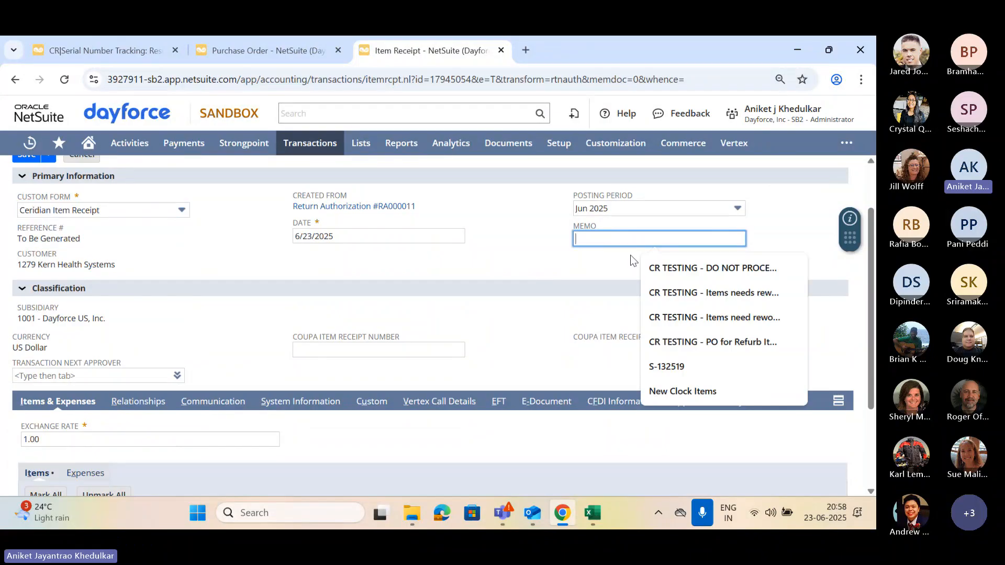
click(667, 268)
scroll(450, 338, down, 2)
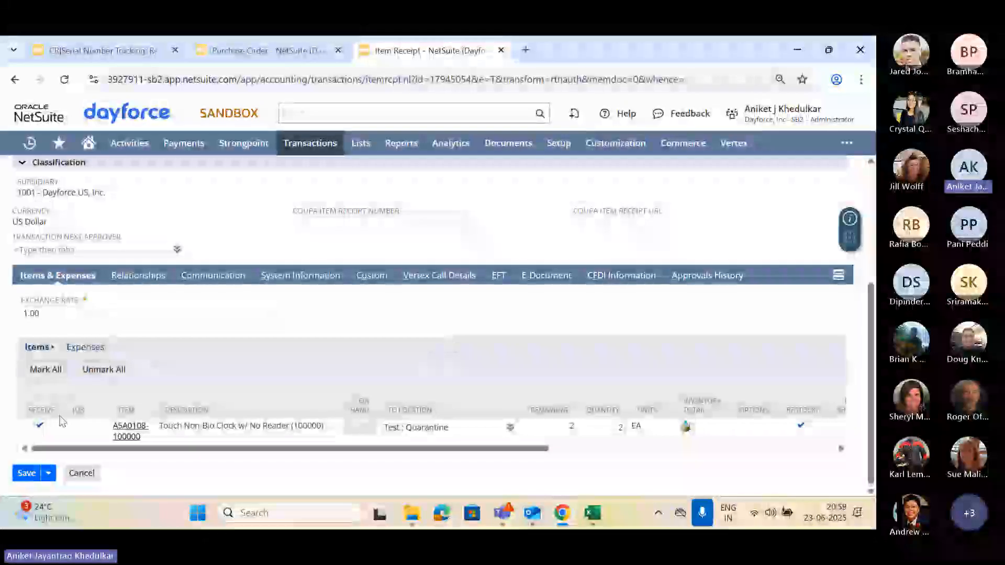
drag(107, 450, 277, 451)
click(414, 428)
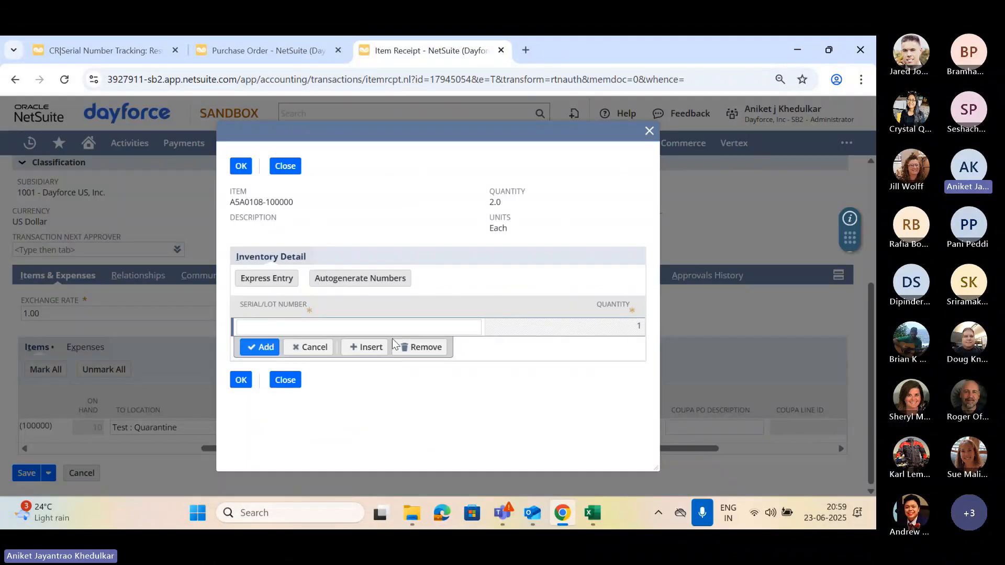
click(406, 327)
click(464, 406)
click(99, 45)
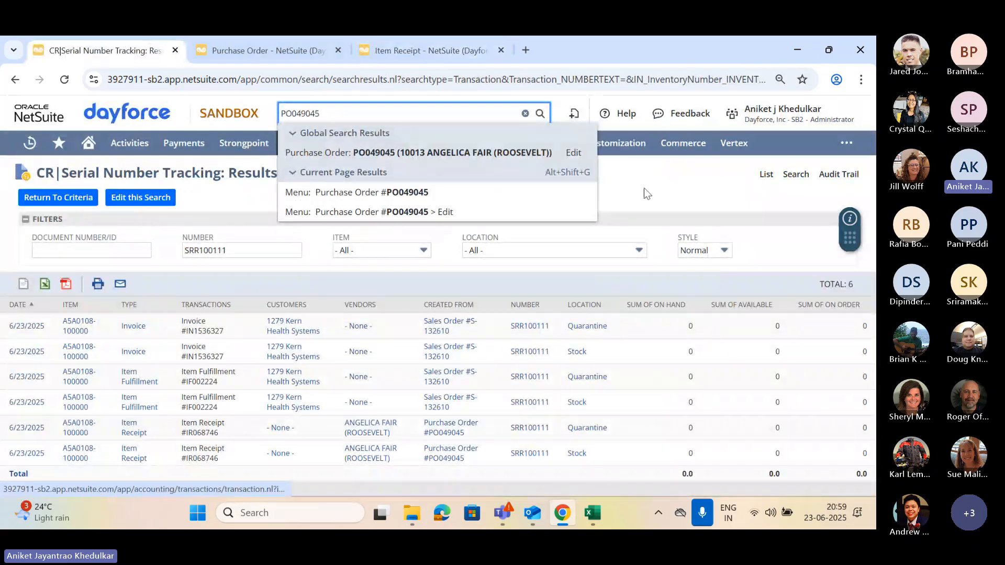
click(422, 50)
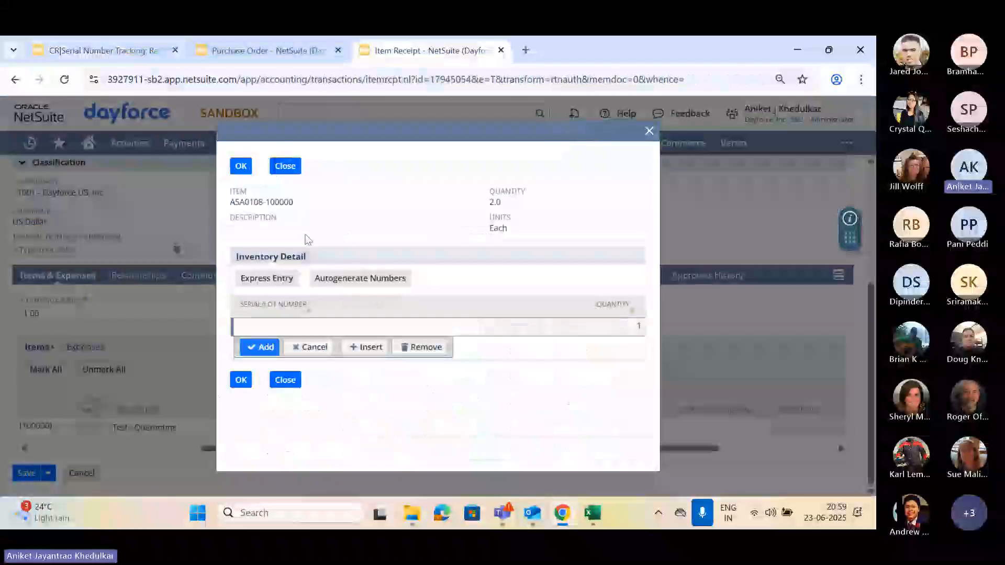
click(286, 166)
- Open the return authorization linked to the item receipt, open its source invoice separately, and close the return authorization
scroll(204, 278, up, 5)
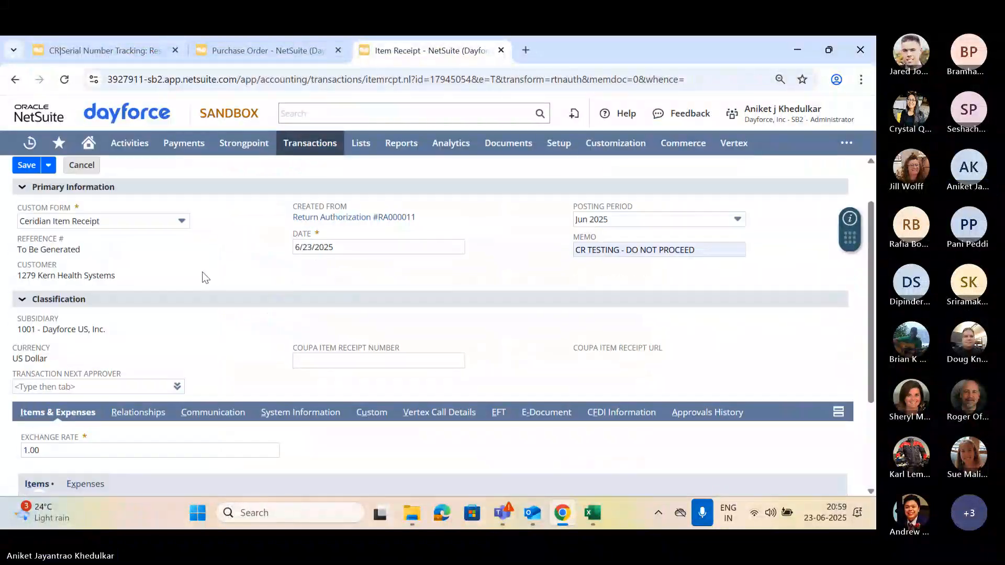
middle_click(401, 219)
click(588, 53)
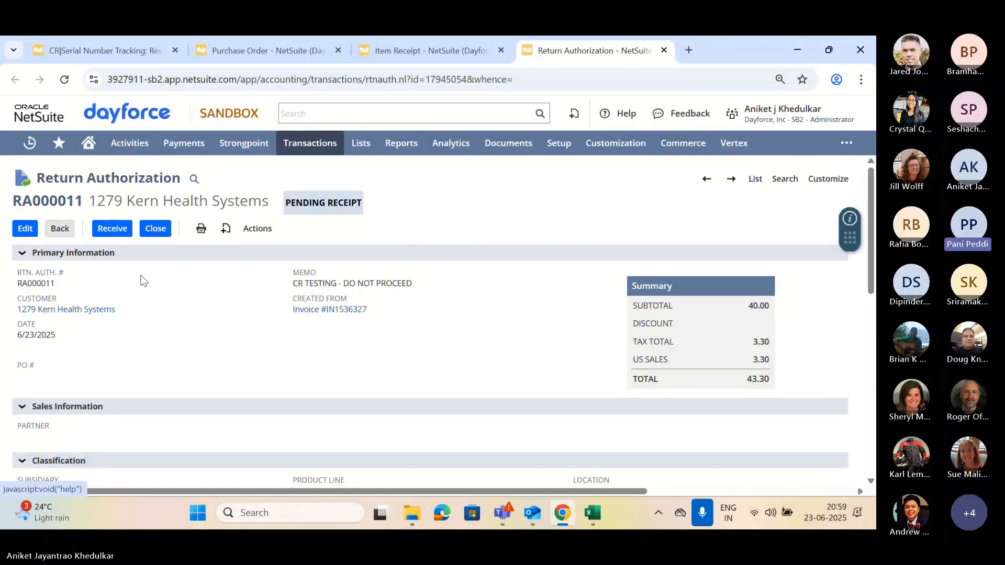
scroll(347, 356, down, 3)
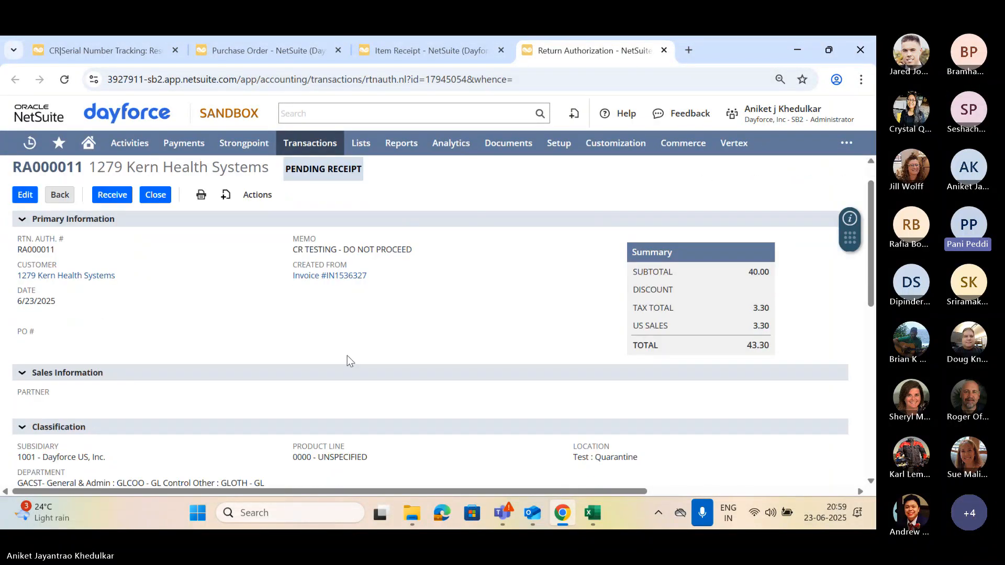
scroll(365, 251, up, 1)
ctrl+click(365, 251)
click(667, 36)
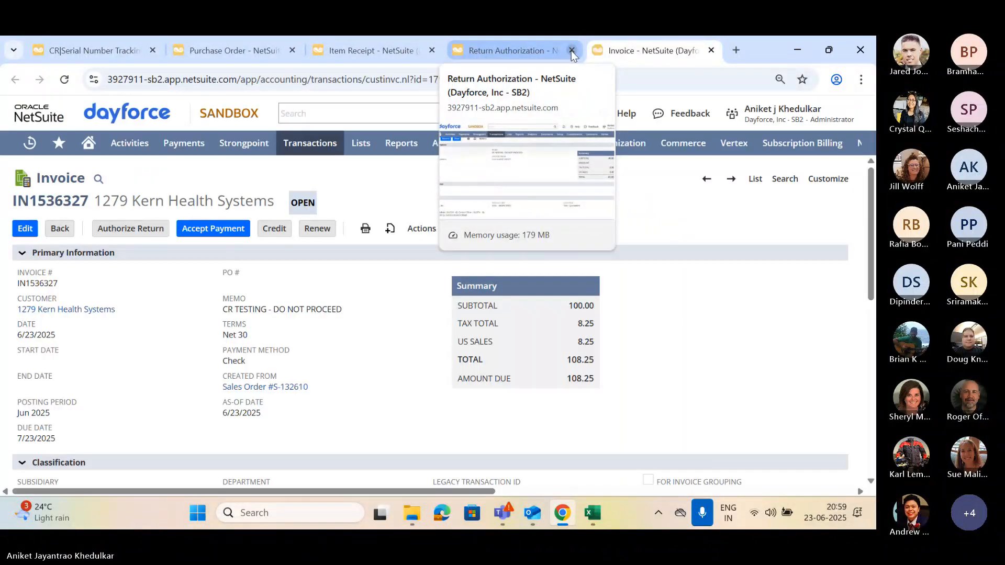
click(572, 51)
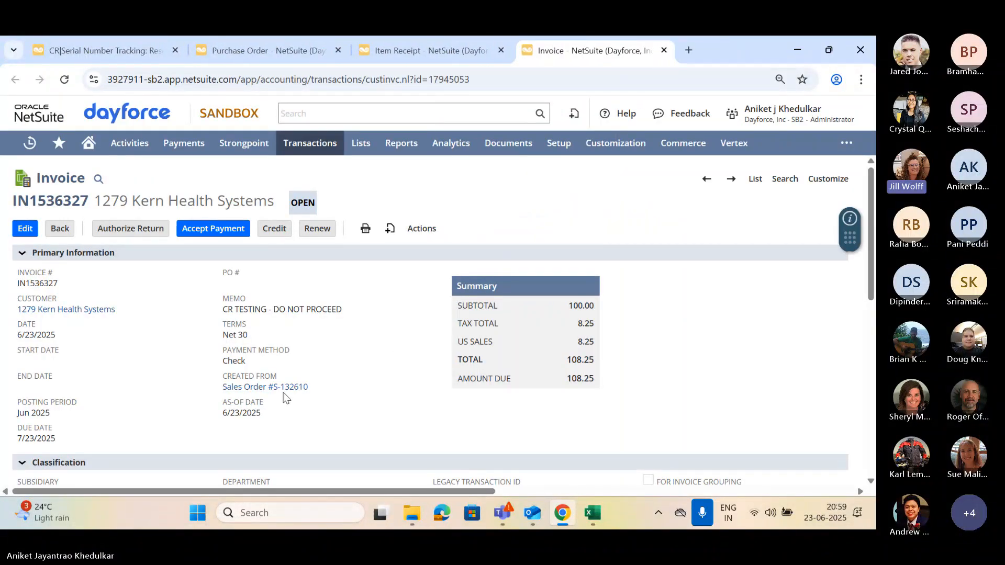
- Try filtering the serial number tracking results by the invoice's sales order number, using the serial Number filter
drag(324, 387, 273, 387)
key(ctrl+c)
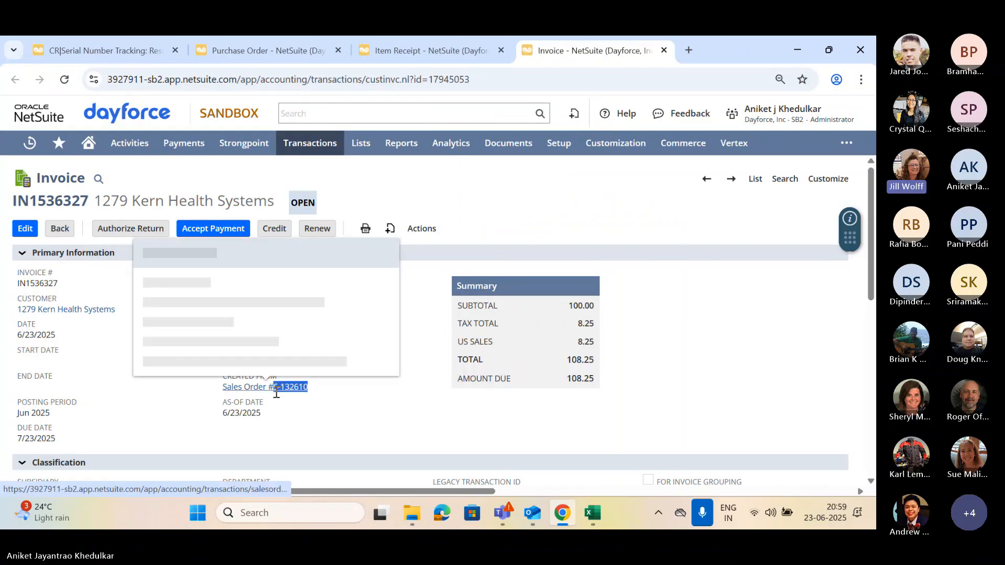
click(98, 51)
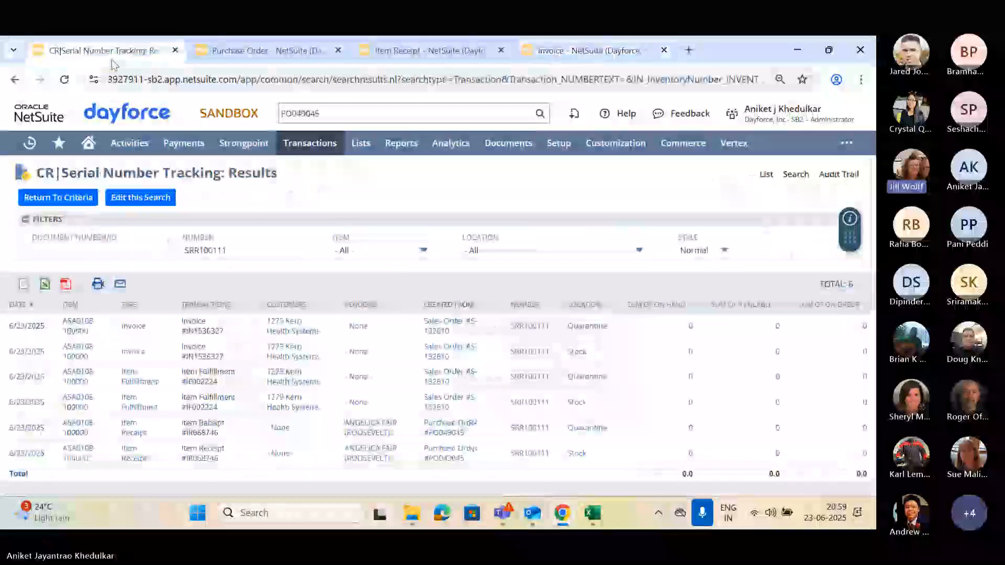
double_click(257, 251)
key(ctrl+v)
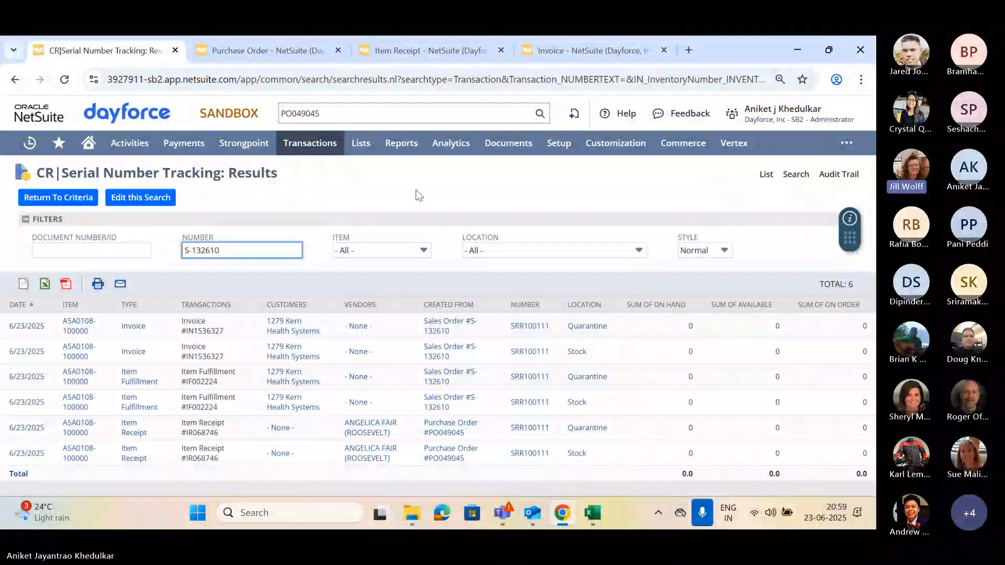
click(416, 189)
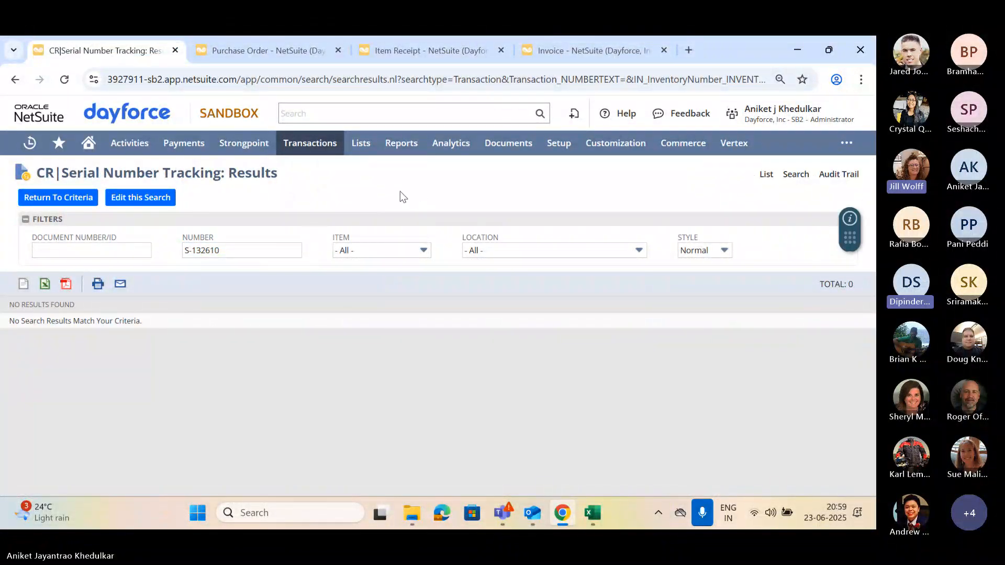
- Move the sales order number from the Number filter to the Document Number/ID filter and rerun the search
double_click(267, 250)
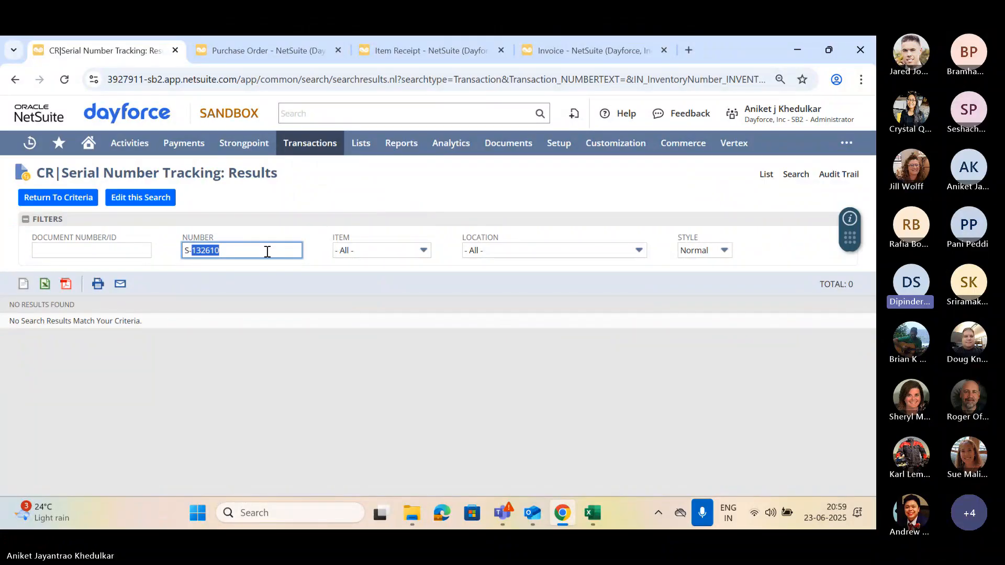
key(ctrl+a)
key(ctrl+x)
click(149, 251)
key(ctrl+v)
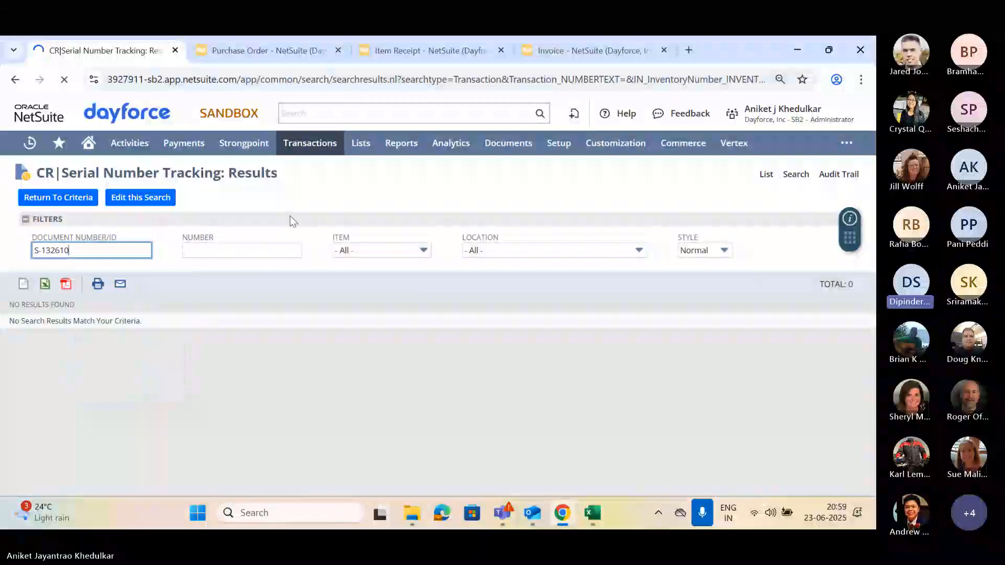
click(297, 216)
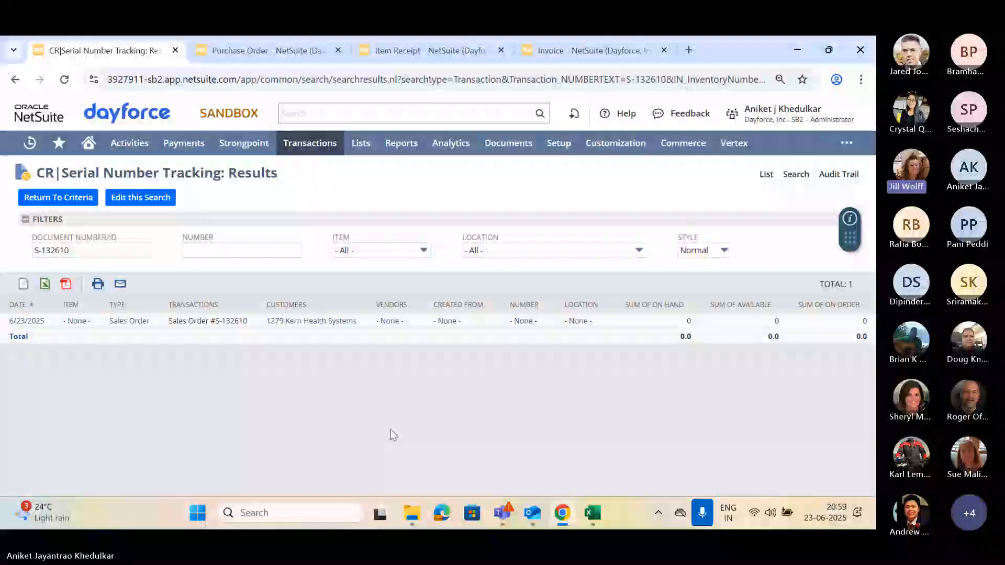
- Filter the serial number tracking results by the invoice number copied from the invoice, replacing the sales order number in Document Number/ID
click(81, 254)
double_click(80, 254)
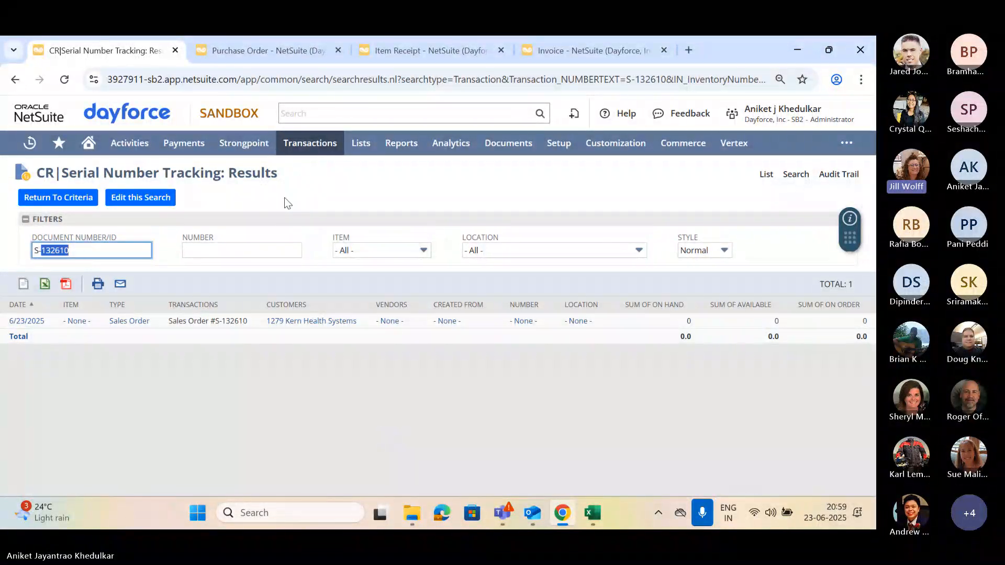
key(BackSpace)
key(BackSpace)
key(BackSpace)
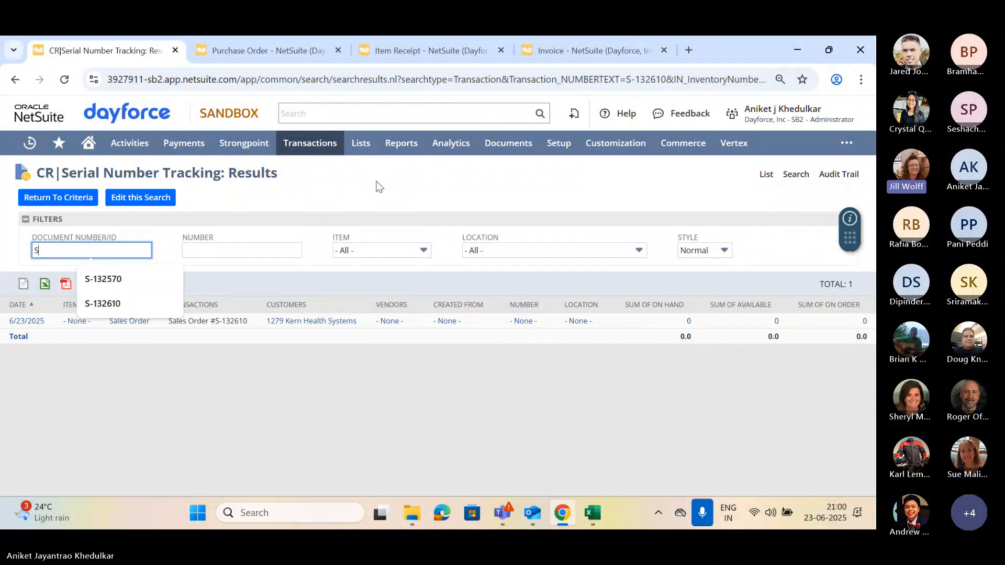
click(610, 45)
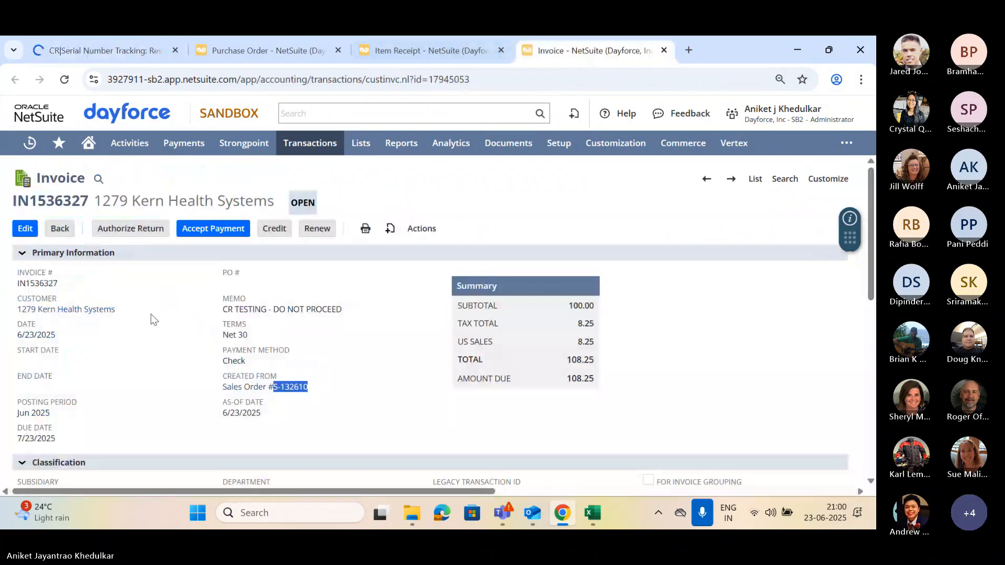
double_click(54, 283)
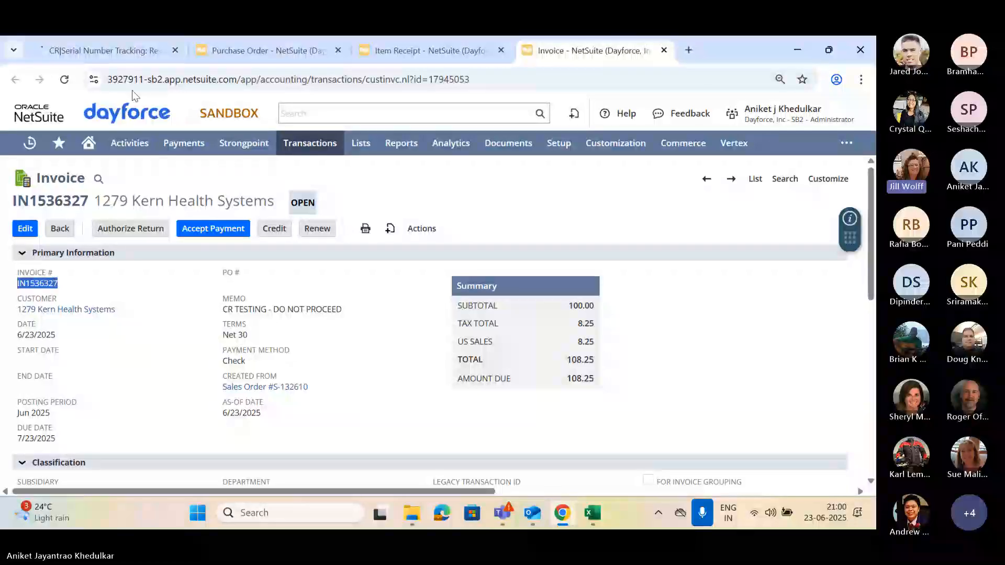
click(88, 53)
click(125, 245)
key(ctrl+v)
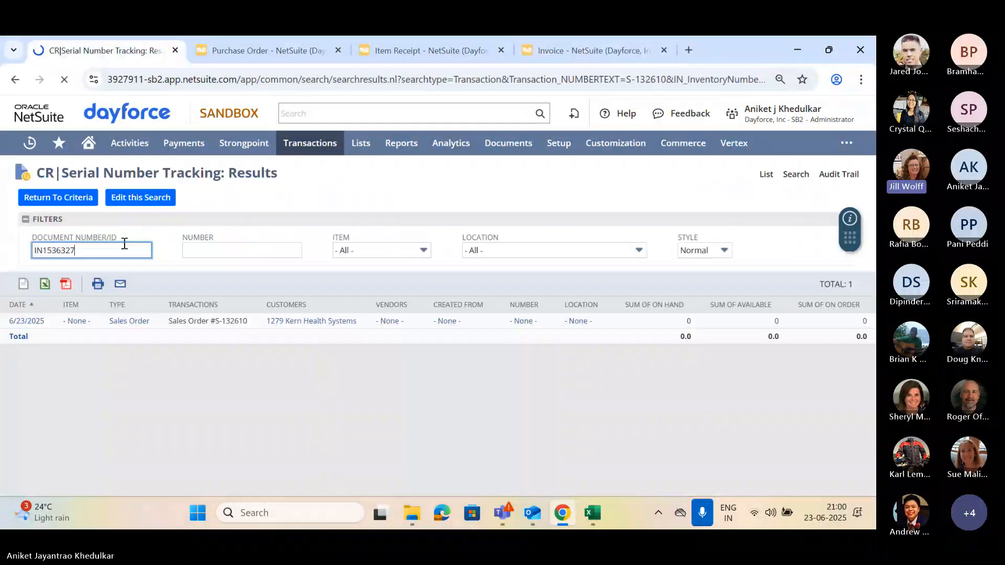
click(384, 195)
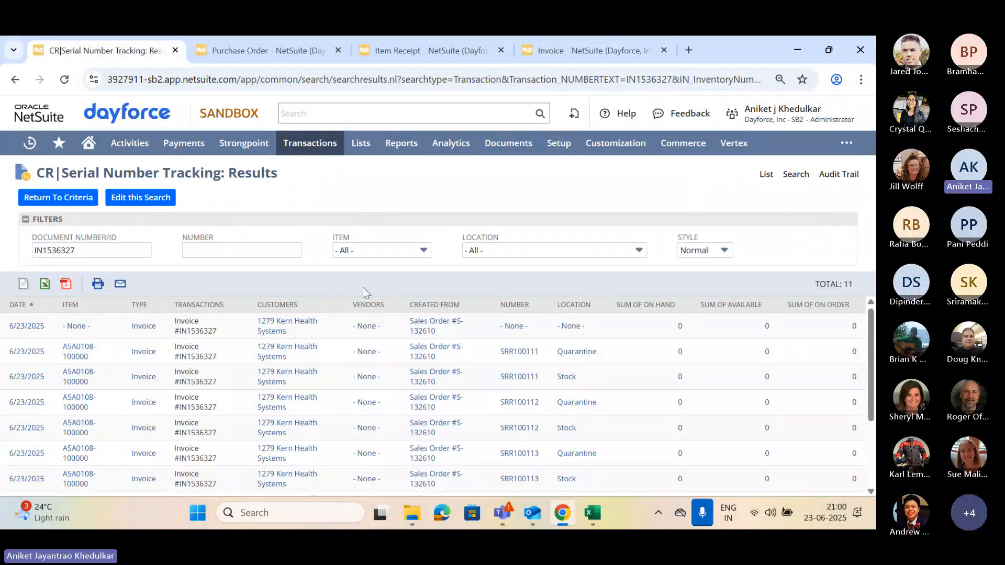
- Review the serial numbers and locations listed for the invoice and copy serial number SRR100111
scroll(360, 380, down, 3)
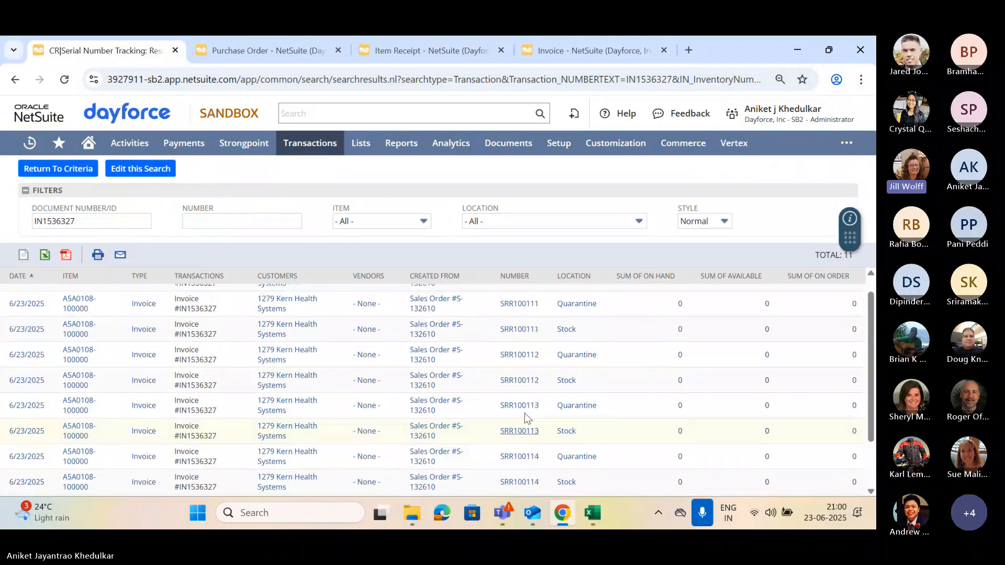
scroll(524, 413, up, 5)
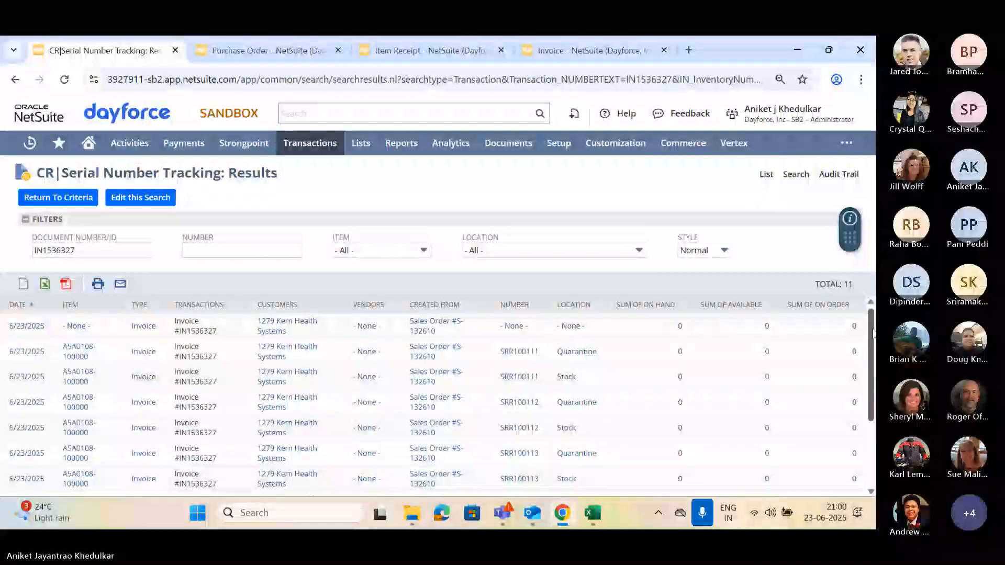
mouse_move(872, 337)
mouse_down()
mouse_move(874, 408)
mouse_move(876, 325)
mouse_up()
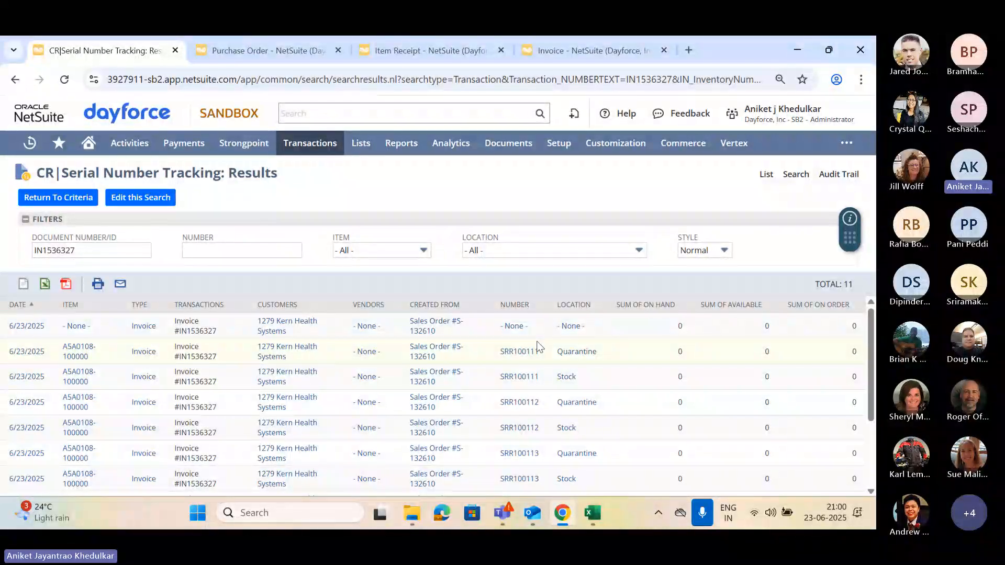
scroll(538, 348, down, 5)
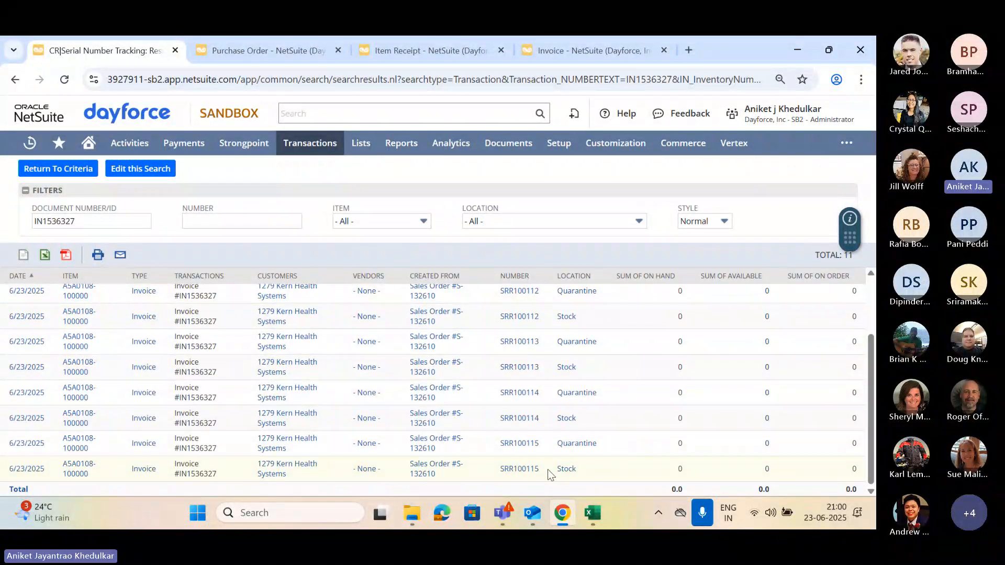
scroll(550, 474, up, 5)
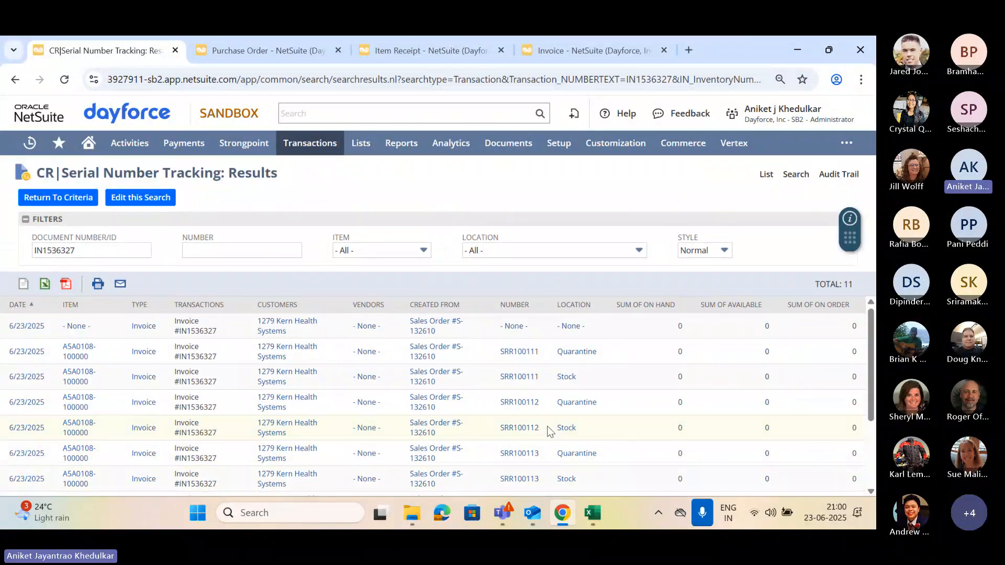
scroll(541, 470, down, 5)
scroll(545, 479, up, 5)
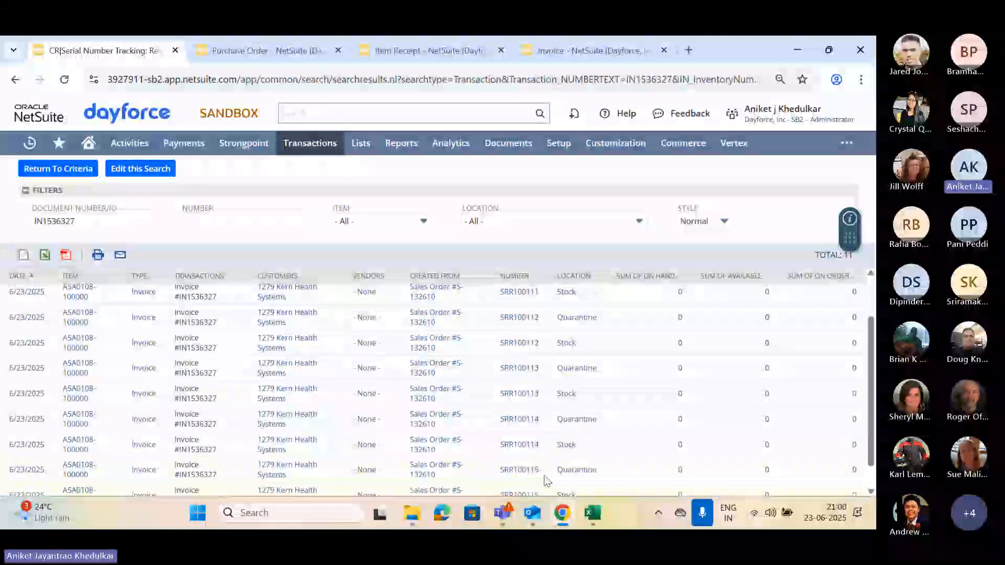
drag(539, 352, 499, 365)
key(ctrl+c)
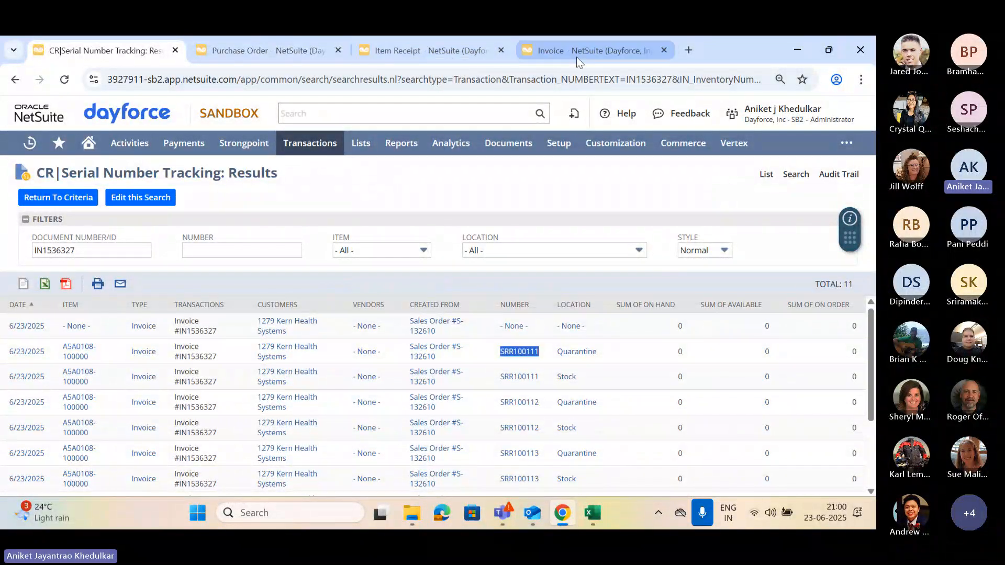
- Open the clocks' return authorization from the recent records in a separate tab
click(628, 50)
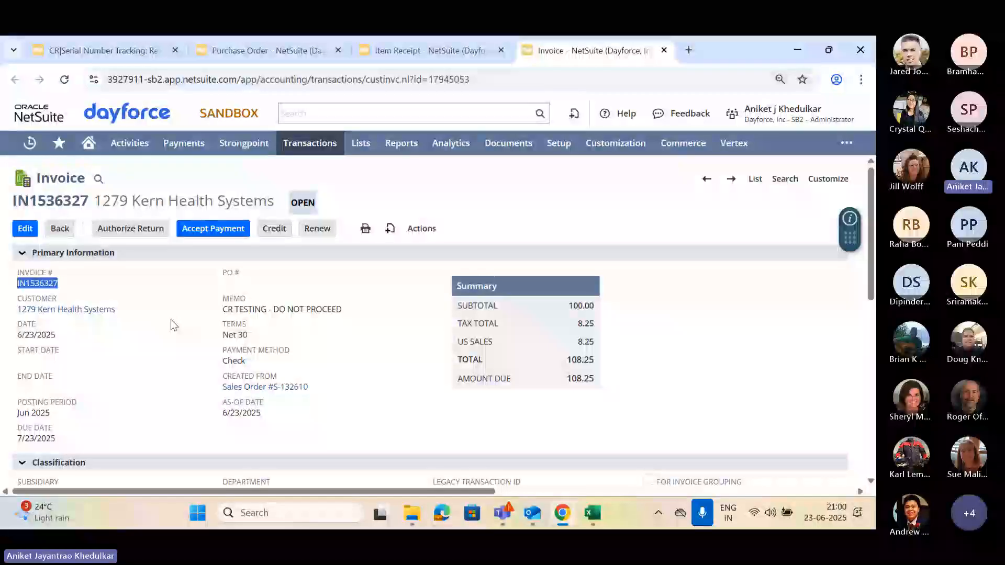
mouse_move(30, 144)
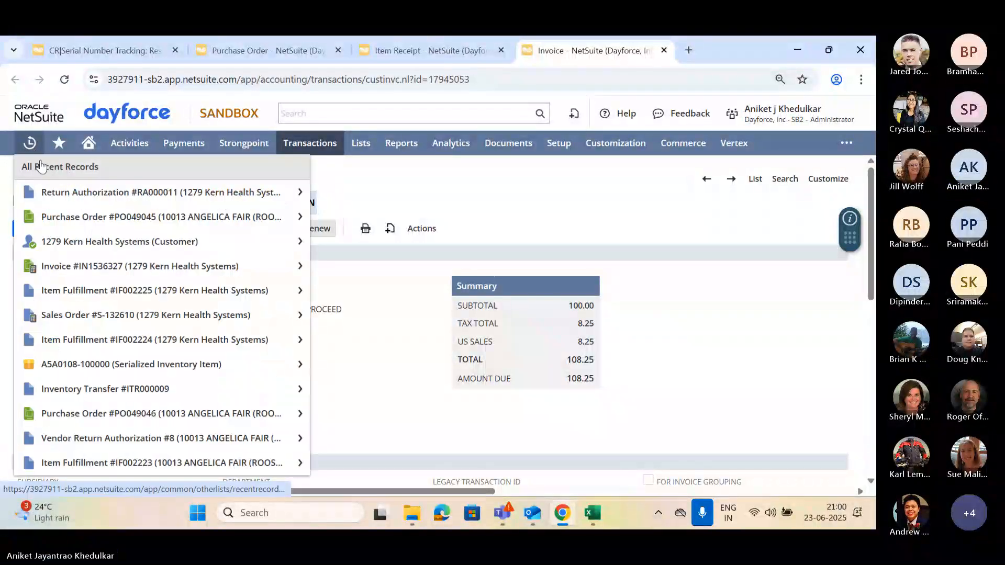
ctrl+click(127, 191)
click(664, 43)
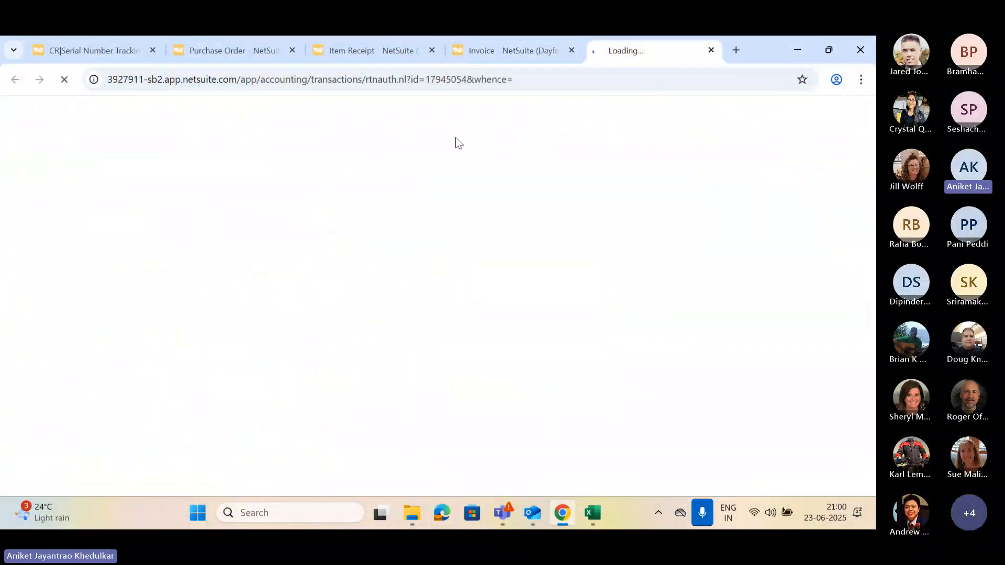
- Assign serial numbers SRR100111 and SRR100112 to the two returned clocks in the item receipt's inventory detail
click(382, 58)
scroll(225, 314, down, 3)
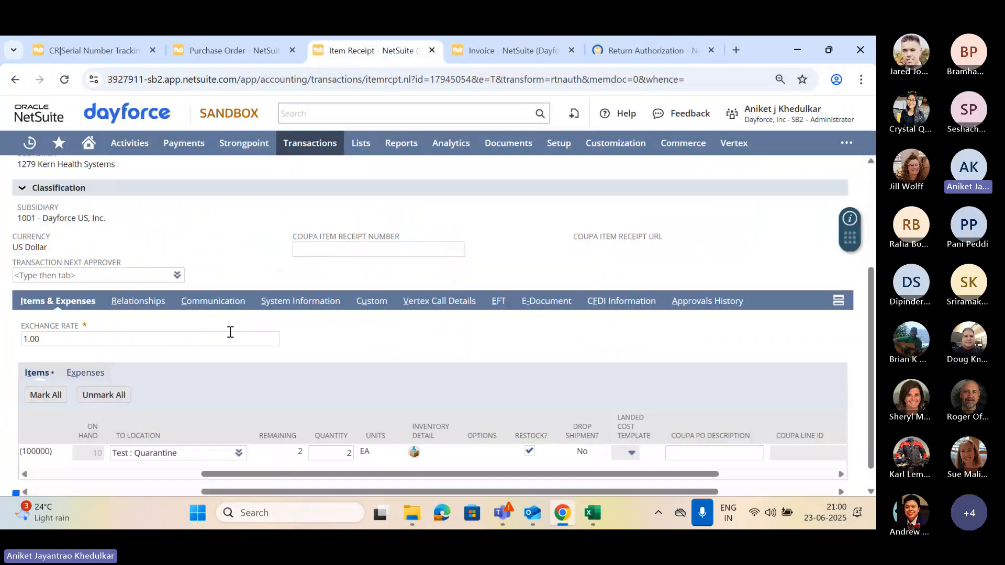
click(414, 428)
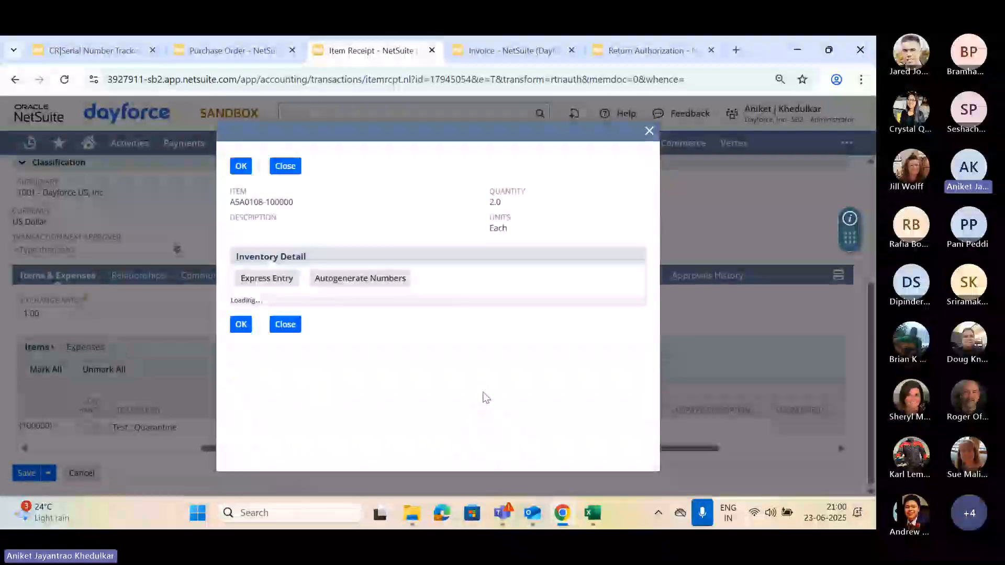
click(322, 326)
text(SRR100111)
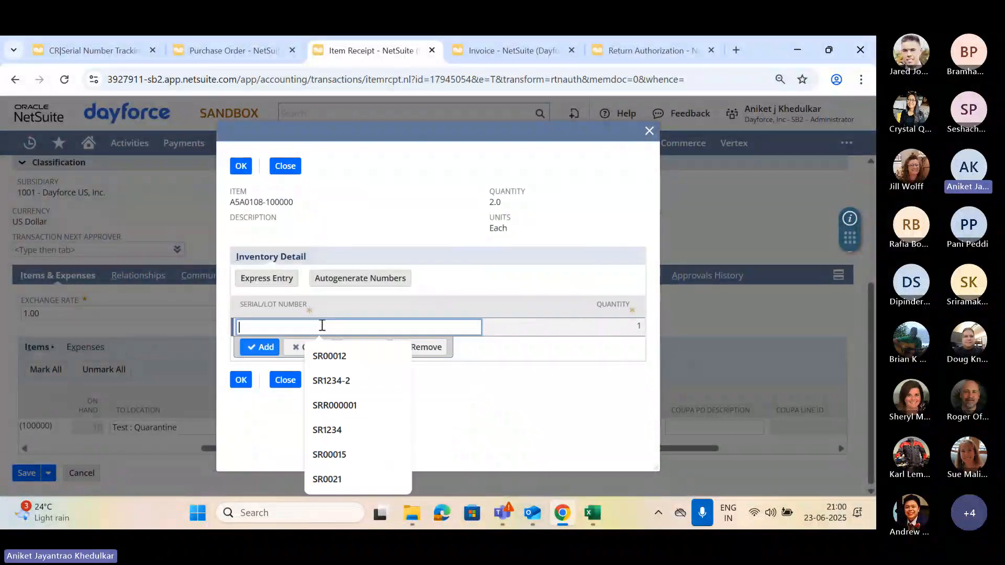
click(269, 353)
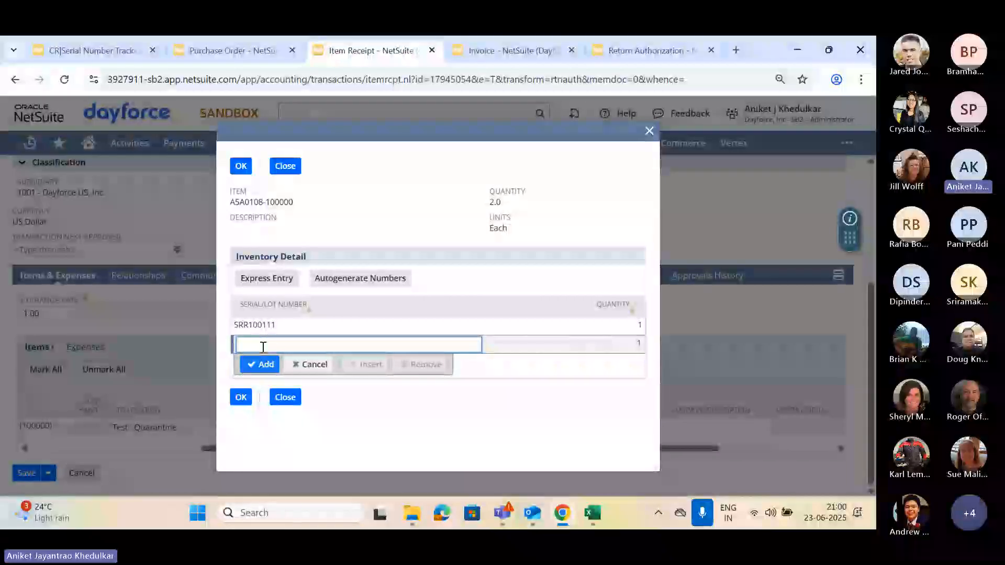
key(ctrl+v)
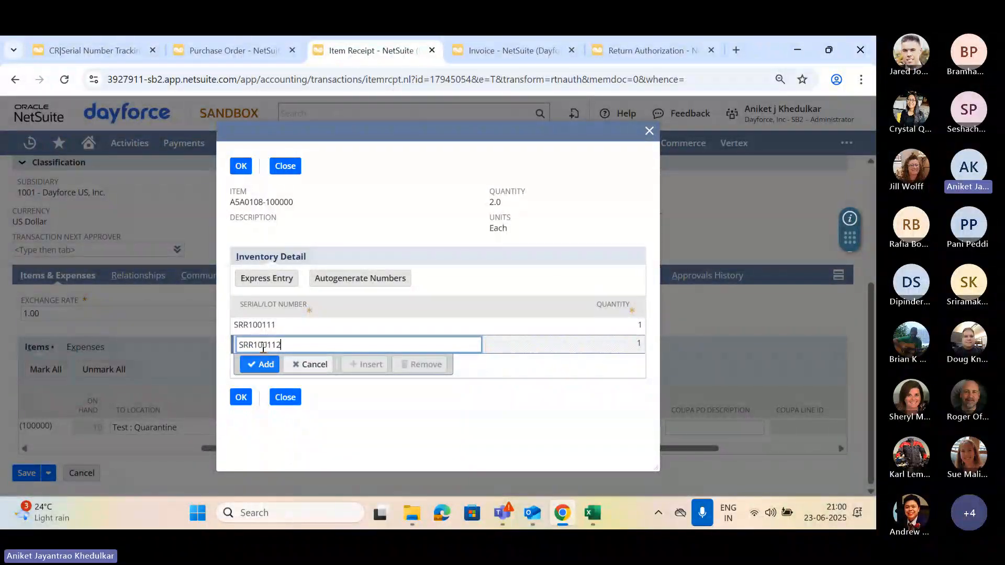
click(261, 366)
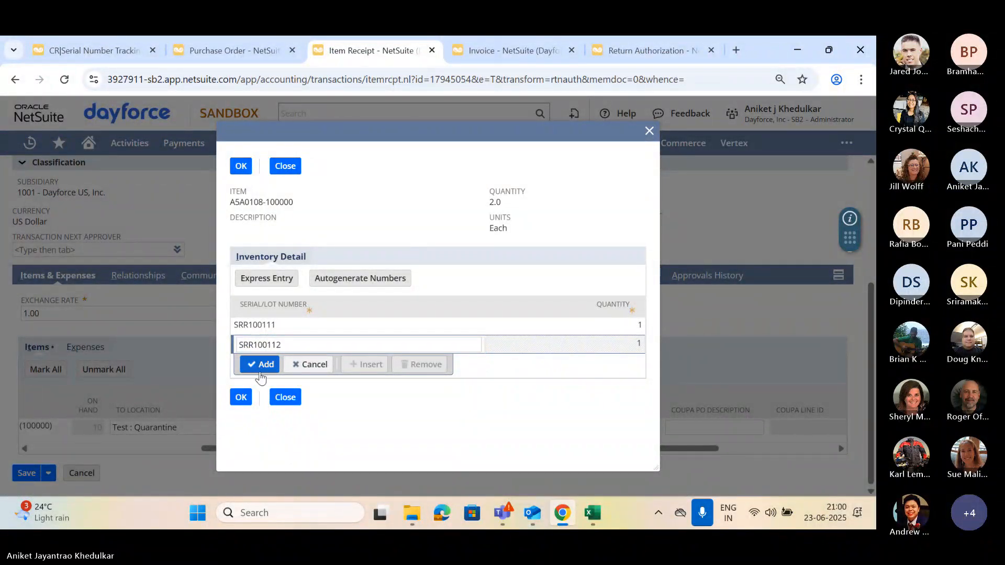
click(240, 415)
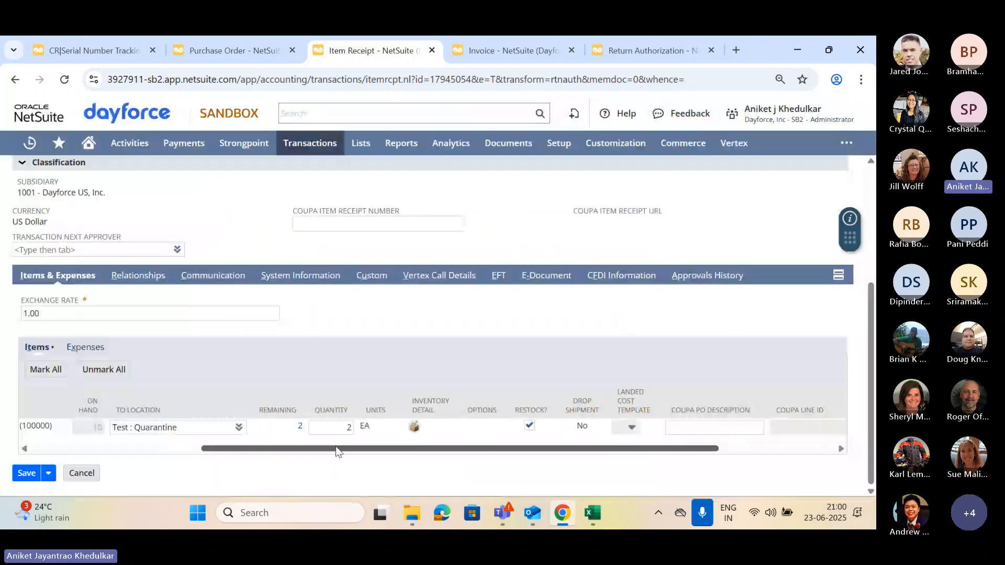
- Save the item receipt for the returned clocks and open the return authorization it was created from
drag(415, 450, 68, 451)
click(27, 474)
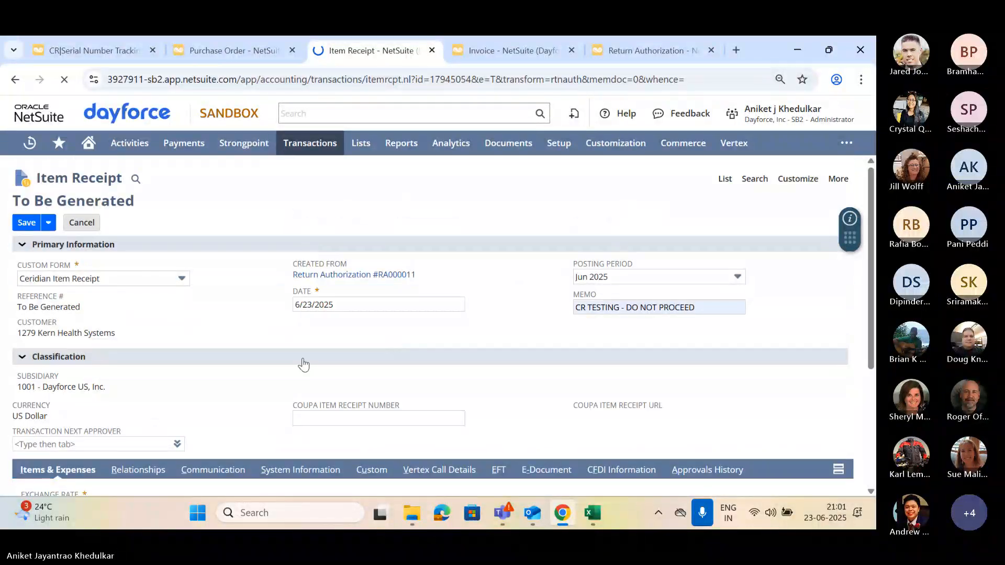
click(102, 47)
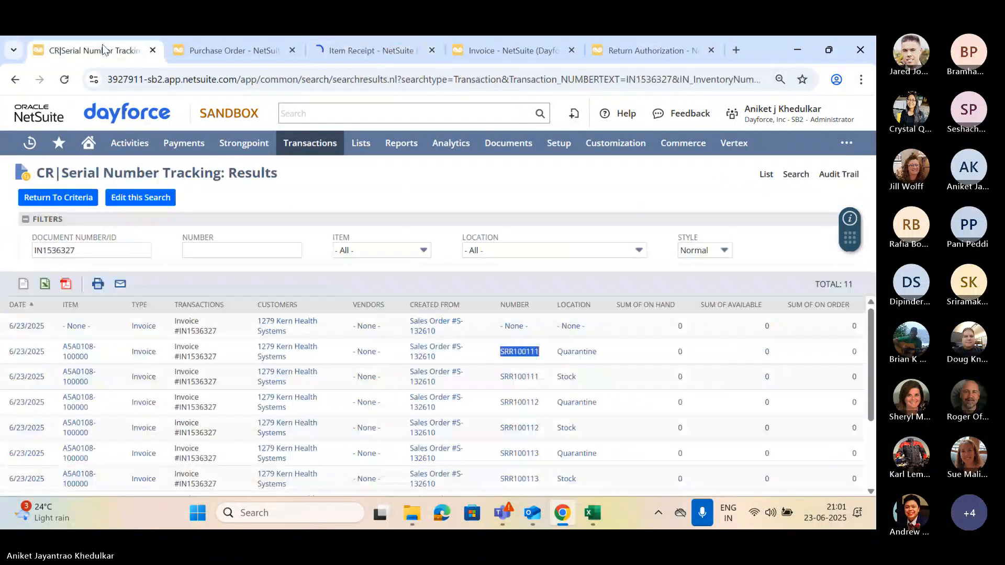
click(373, 50)
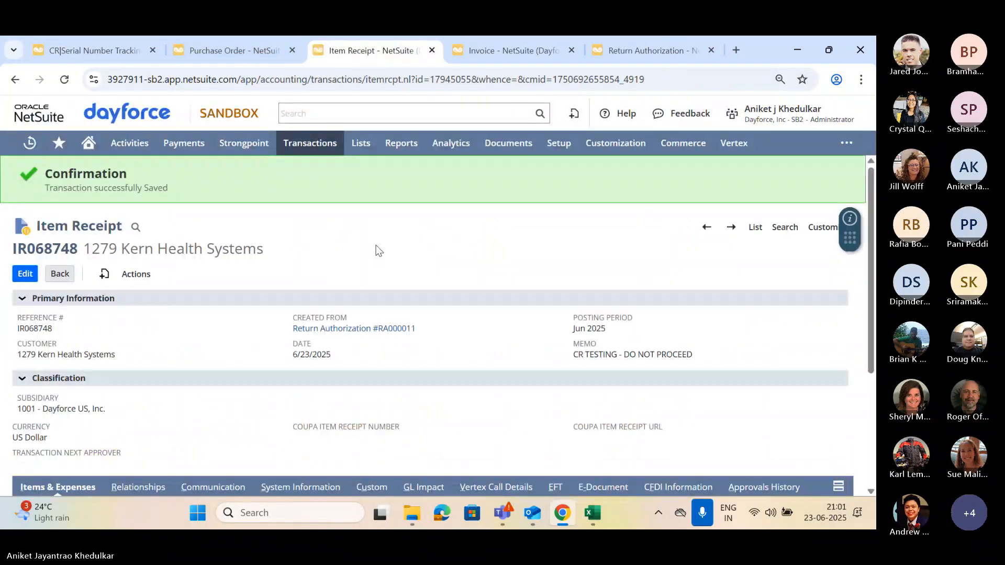
click(392, 329)
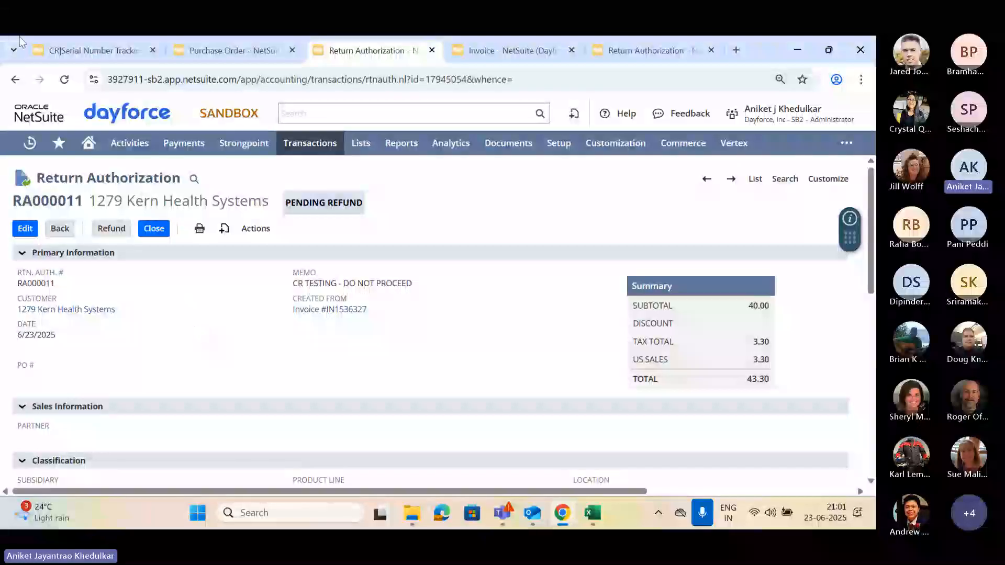
- Filter the serial number tracking results by Number SRR100111 with the Document Number/ID filter cleared
click(72, 38)
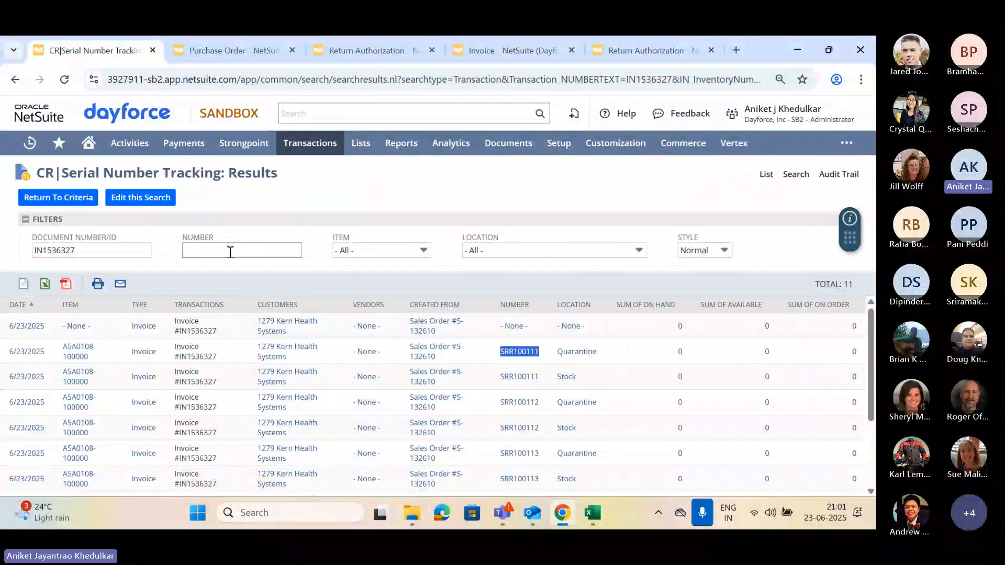
double_click(55, 251)
key(BackSpace)
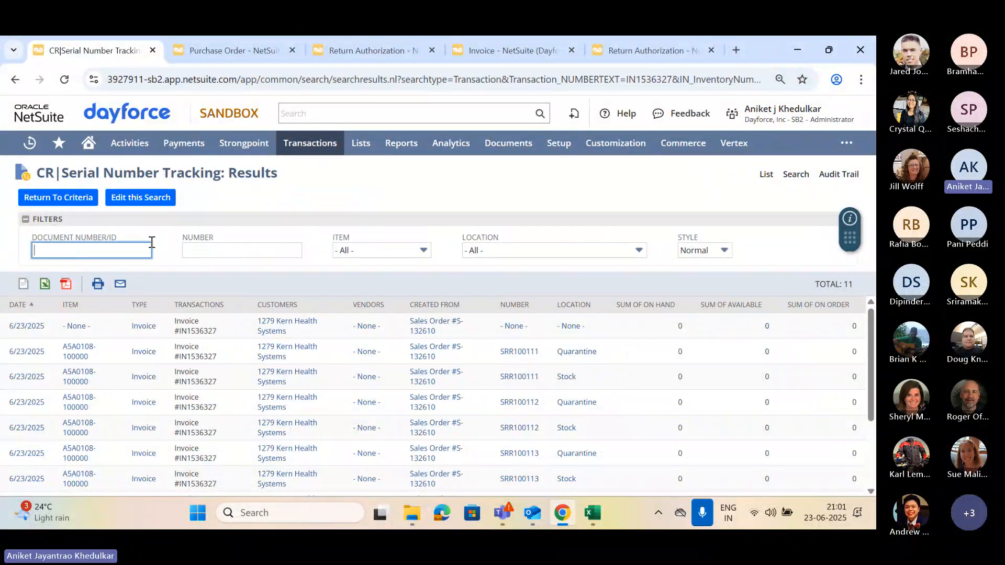
click(216, 250)
text(SRR100111)
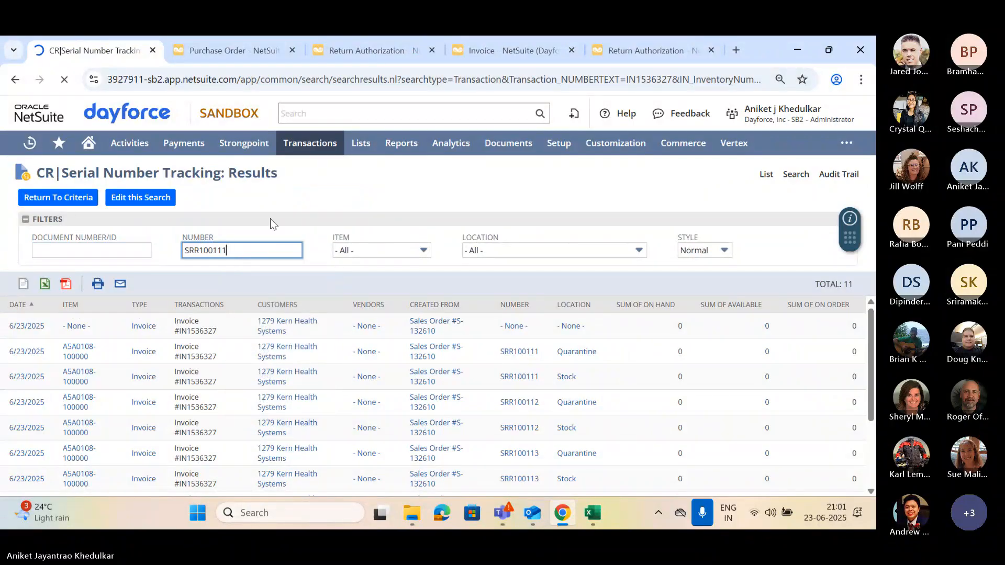
click(271, 218)
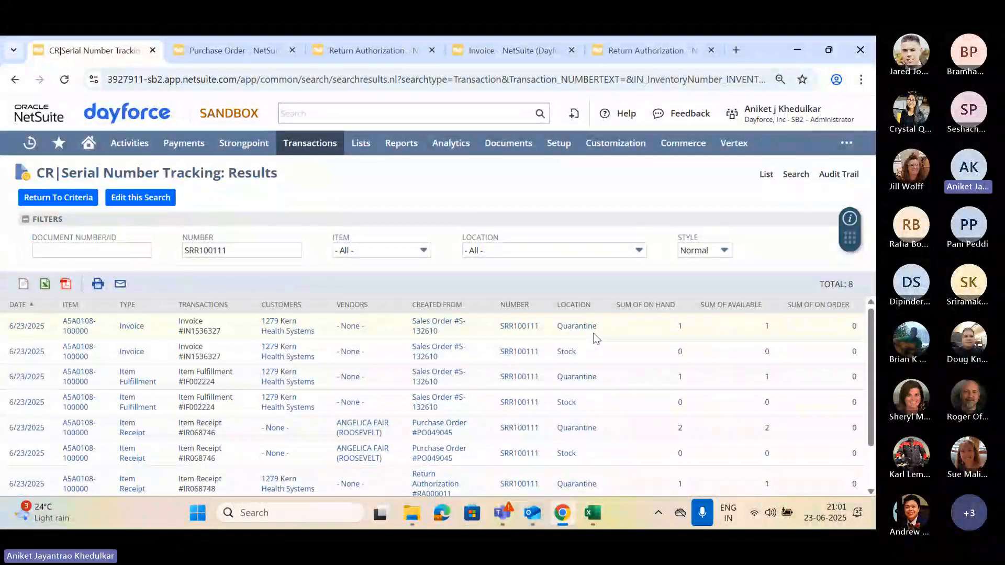
- Review the transactions for SRR100111, copy the originating purchase order number, and find it on the open purchase order
scroll(692, 461, down, 2)
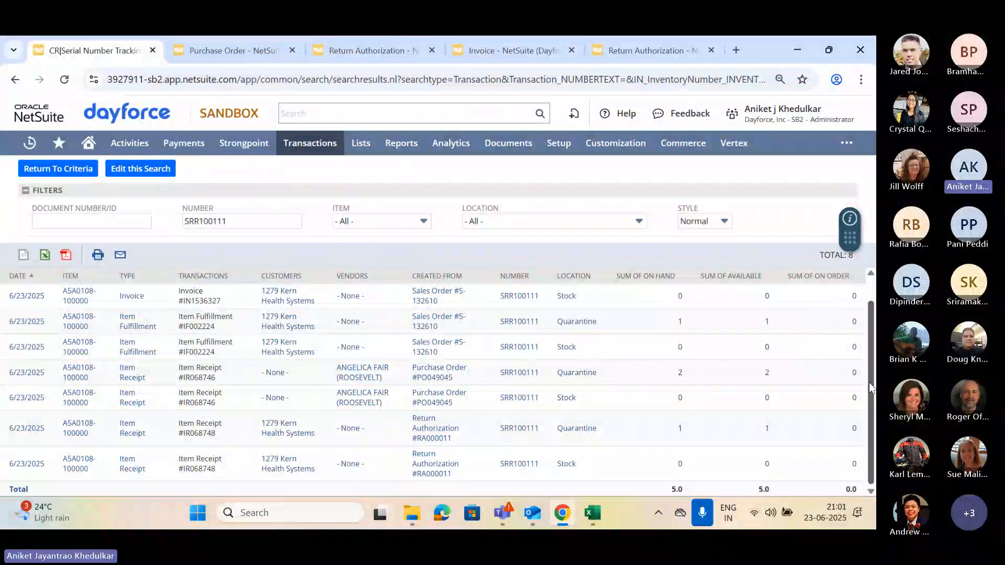
scroll(870, 387, up, 3)
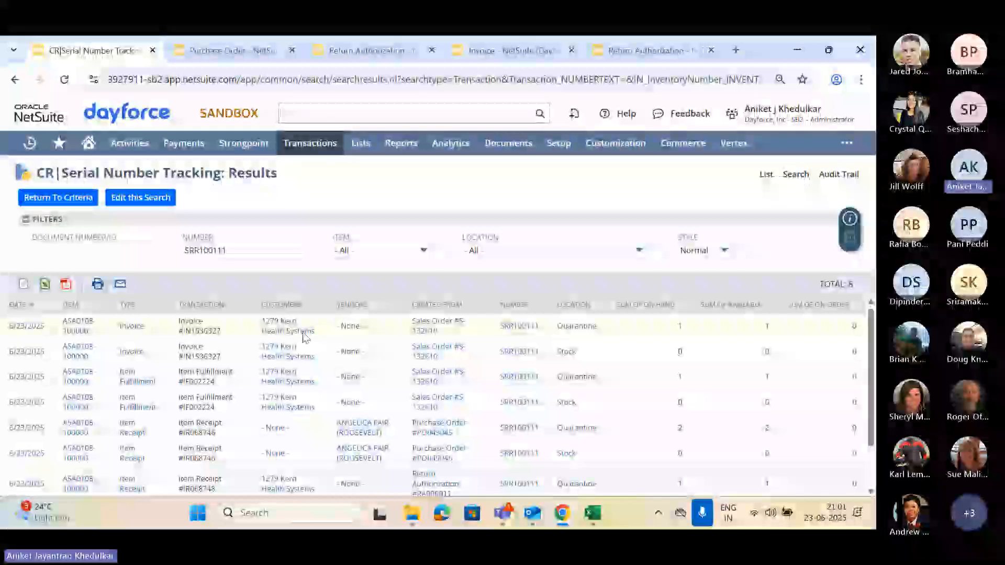
scroll(286, 384, down, 2)
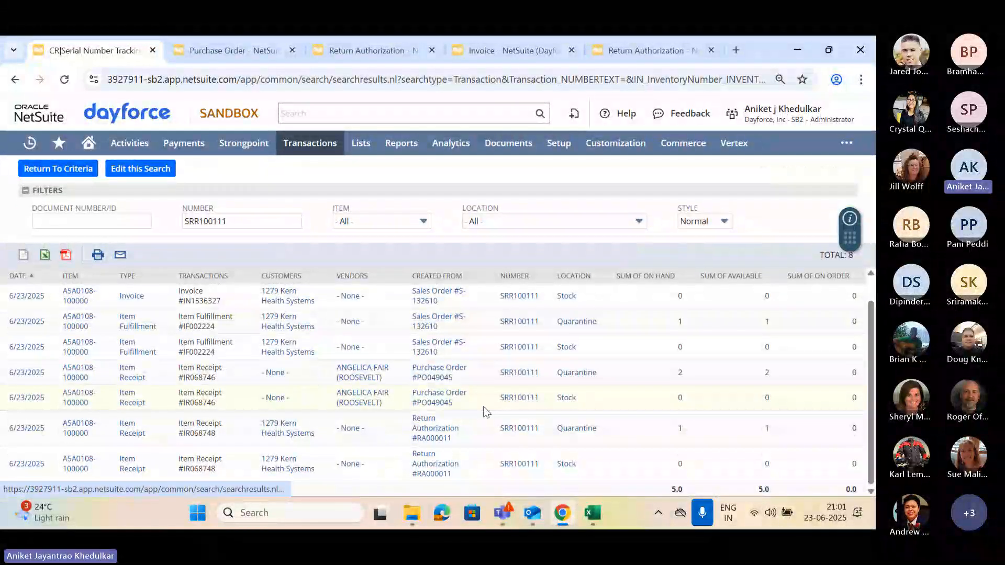
drag(461, 407, 418, 404)
key(ctrl+c)
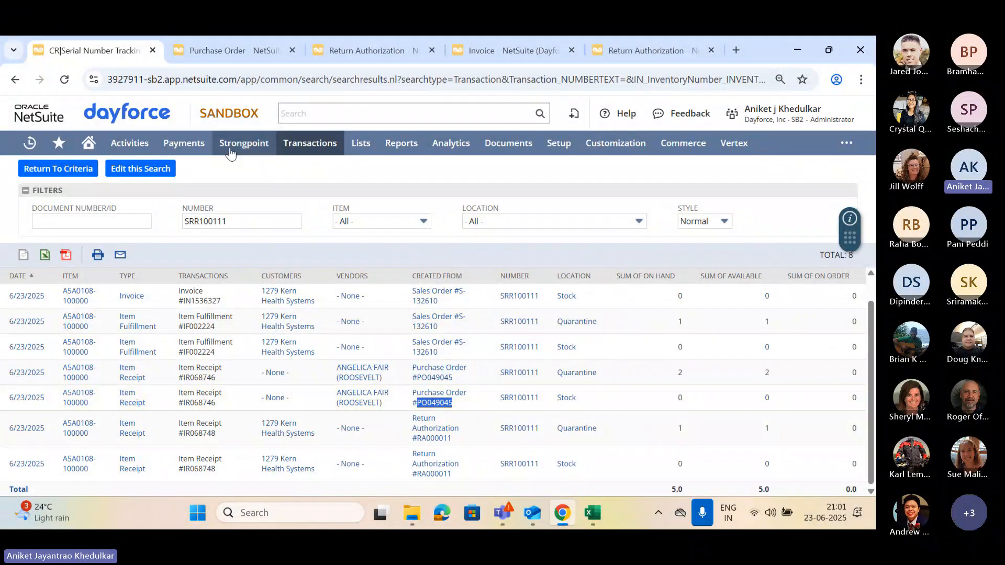
click(220, 54)
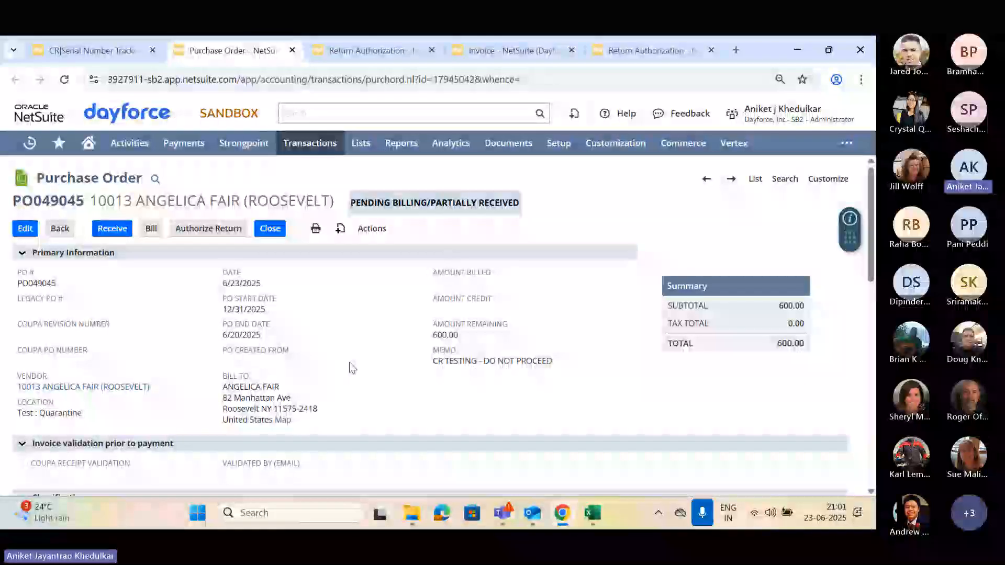
key(ctrl+f)
key(ctrl+v)
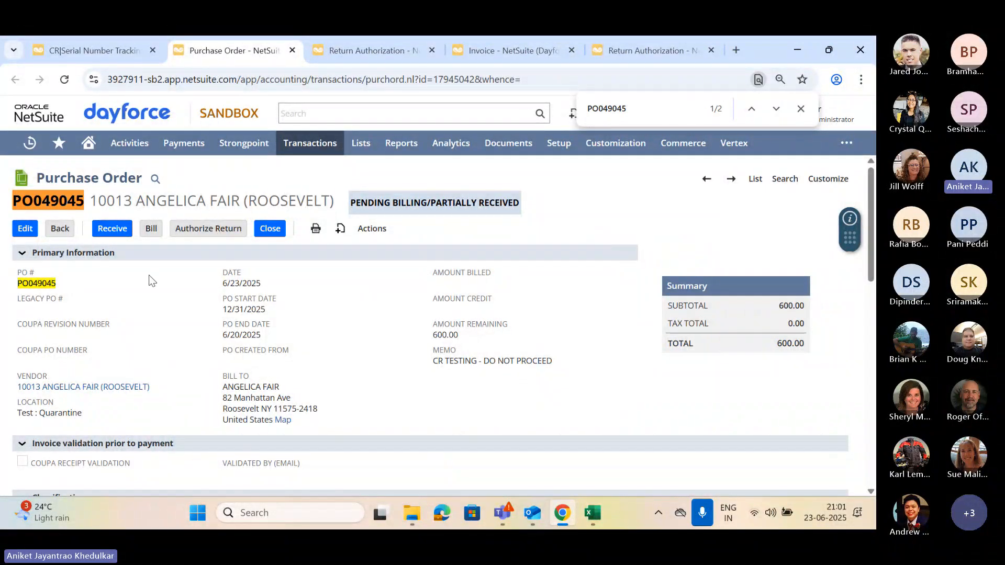
- Start a vendor return authorization from the purchase order, filling in the requestor's name and an invoice date of 6/24/2025
click(223, 233)
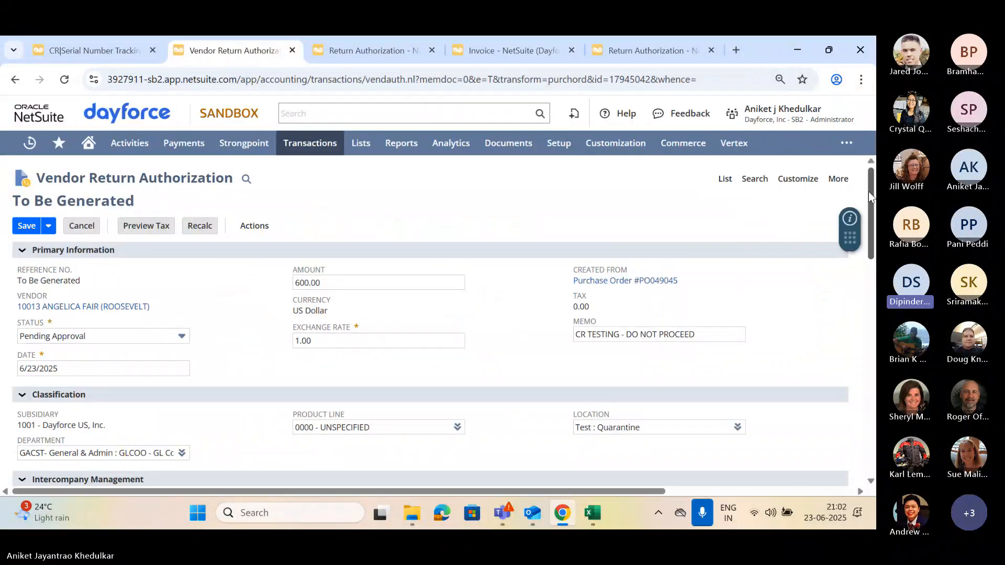
drag(869, 192, 870, 213)
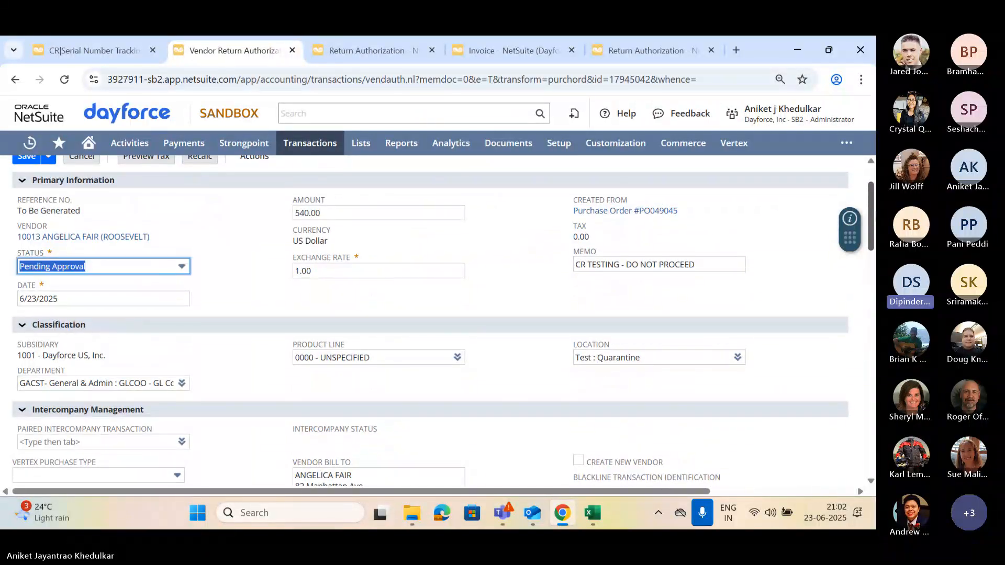
scroll(438, 312, down, 9)
click(442, 317)
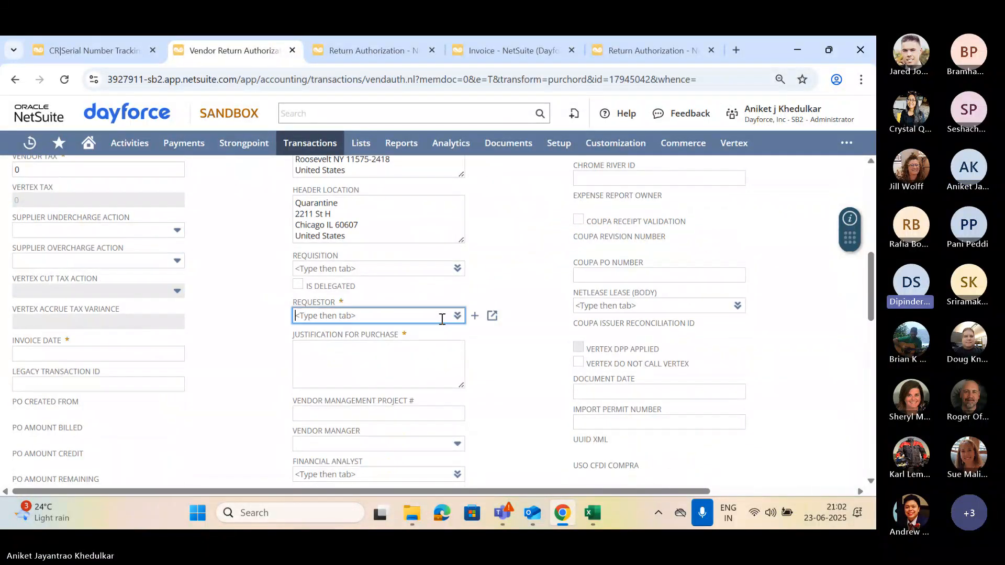
text(Aniket)
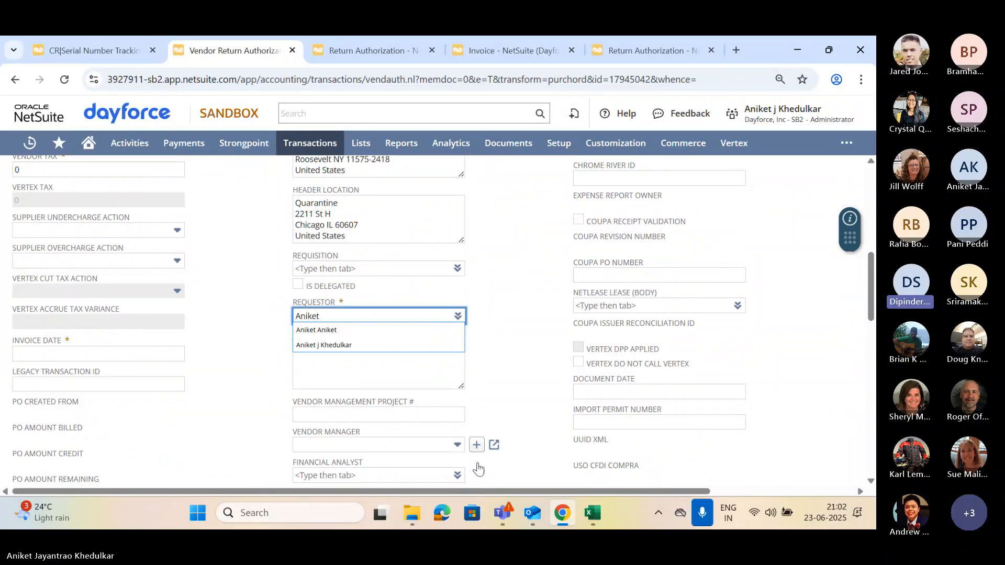
click(353, 343)
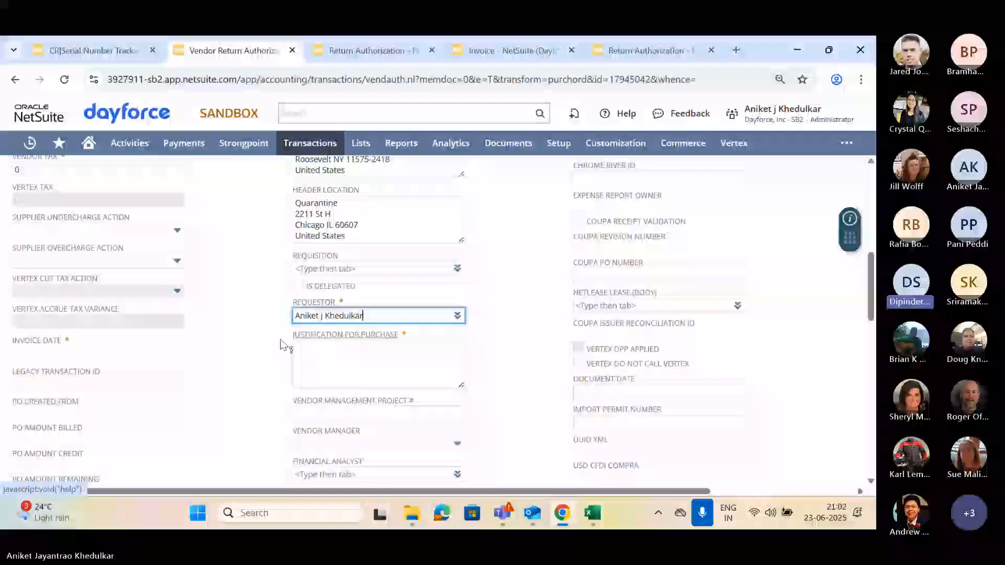
click(194, 354)
click(138, 441)
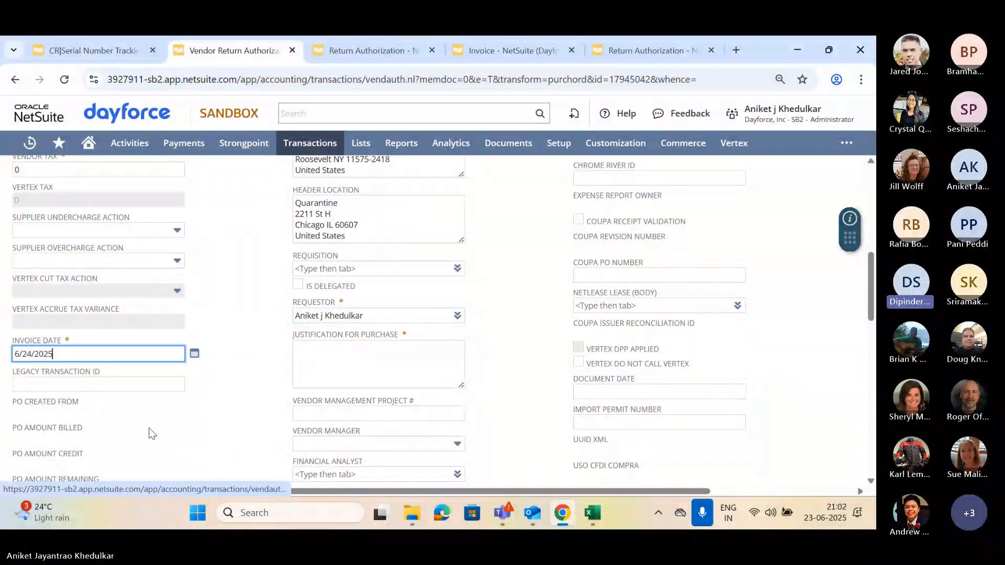
- Enter "Items need rework" as the justification for purchase and set Invoice Validation Prior to Payment to No
click(354, 363)
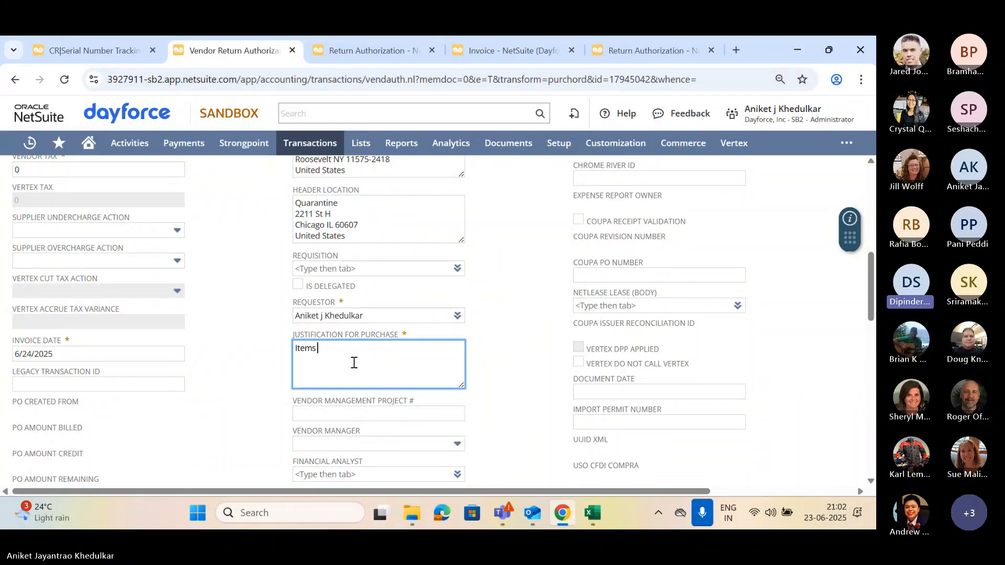
text(Items Need )
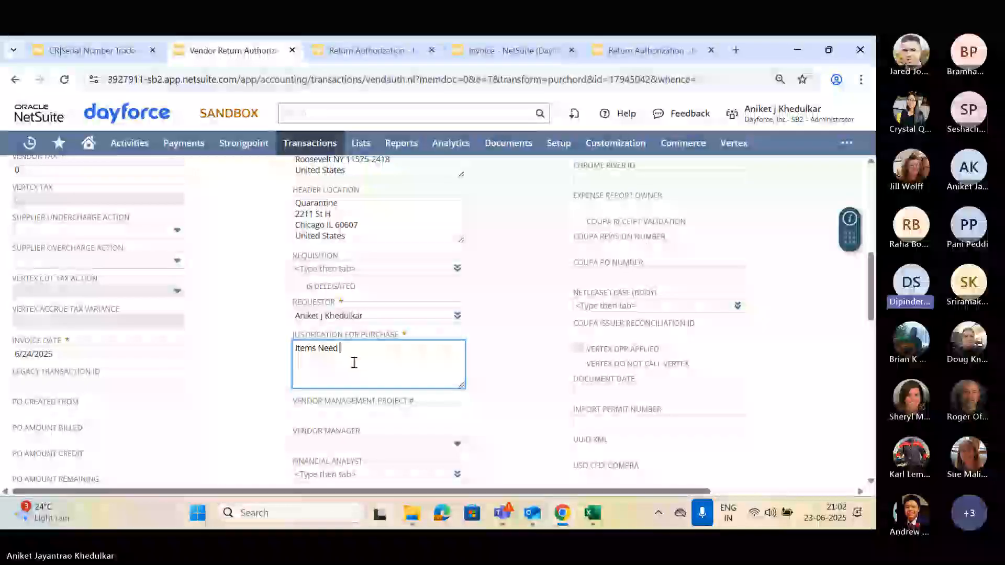
text(rework)
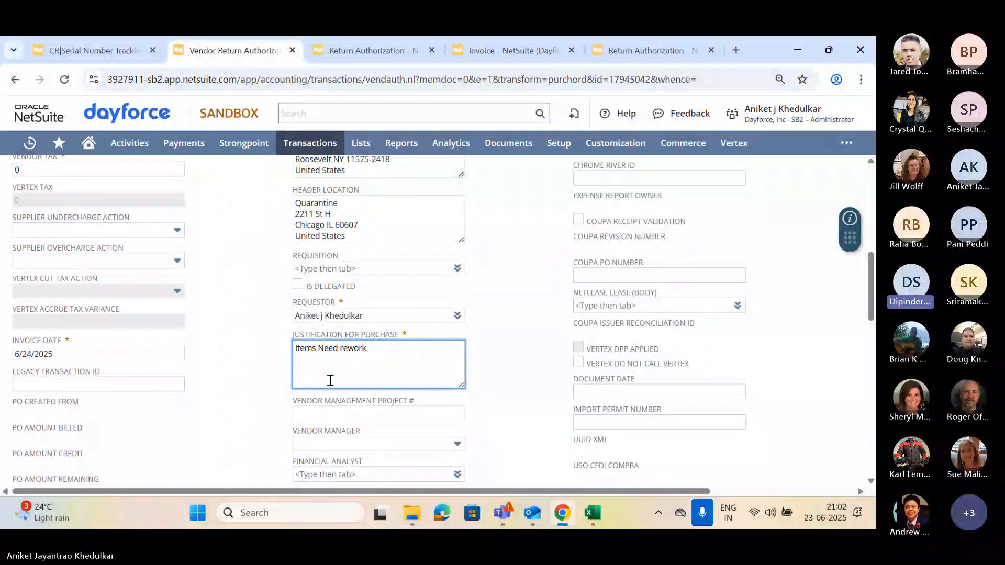
click(322, 349)
key(BackSpace)
text(n)
click(256, 389)
scroll(236, 406, down, 4)
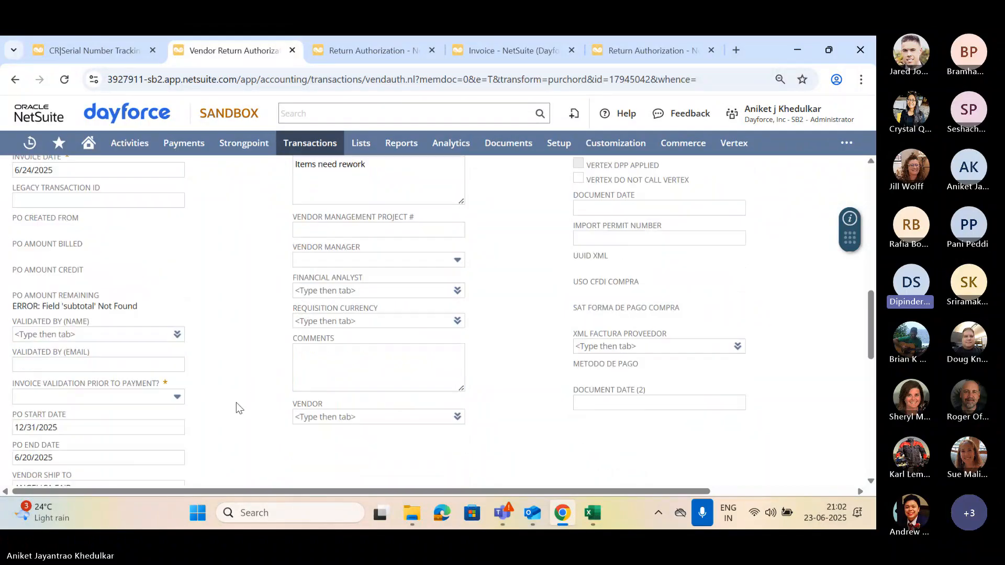
click(177, 375)
click(215, 413)
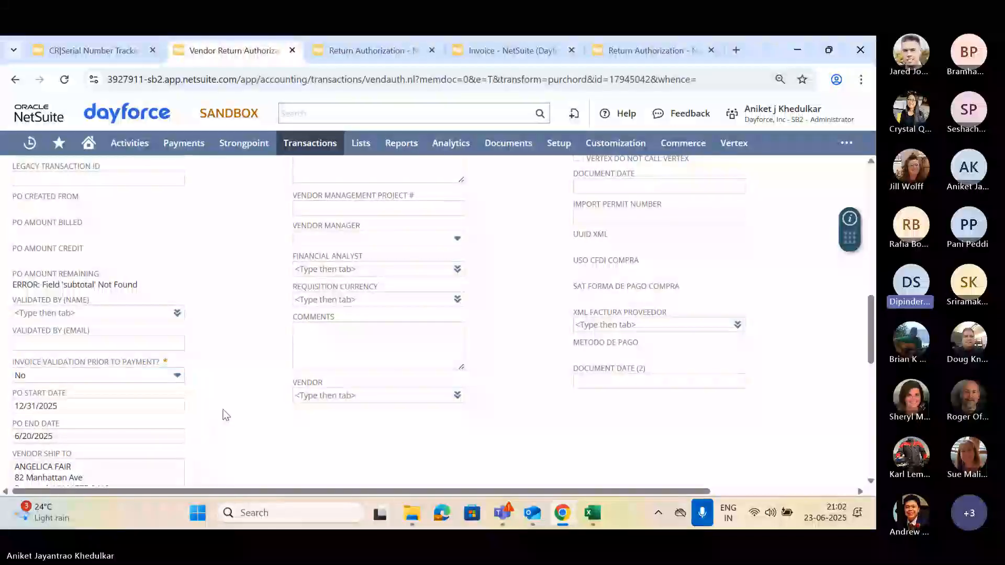
scroll(224, 413, down, 10)
scroll(199, 370, up, 3)
scroll(80, 386, down, 2)
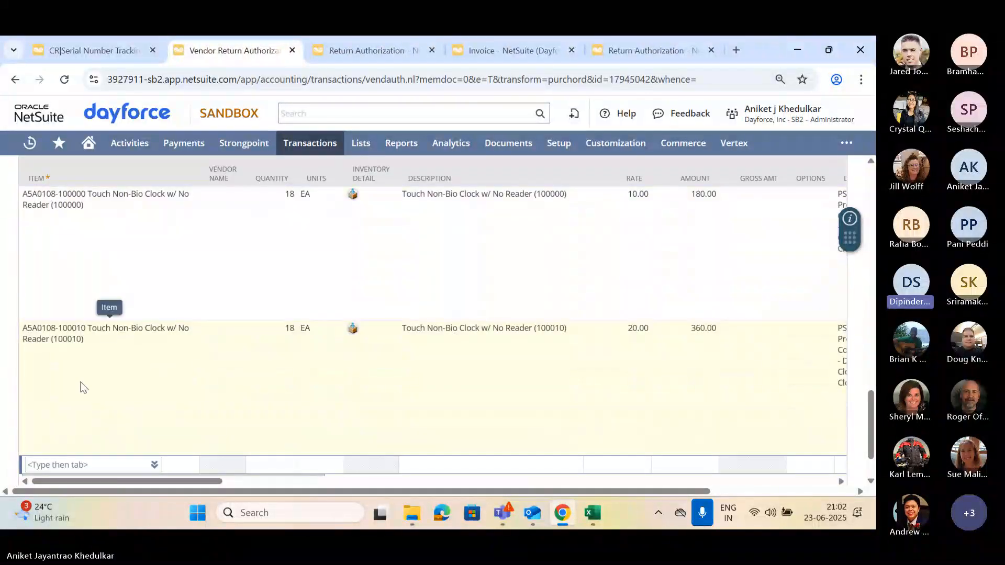
click(324, 401)
click(293, 466)
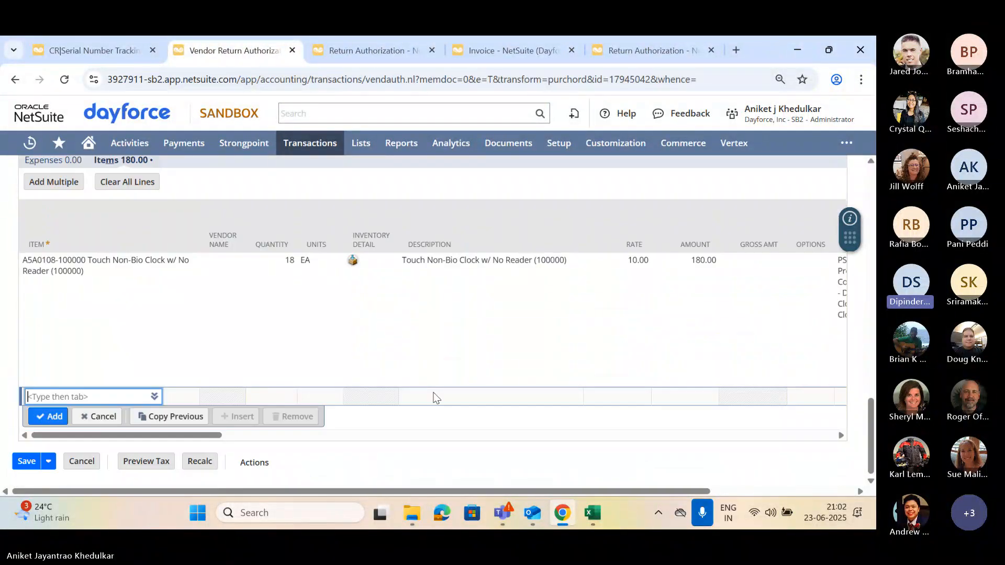
click(286, 366)
text(2)
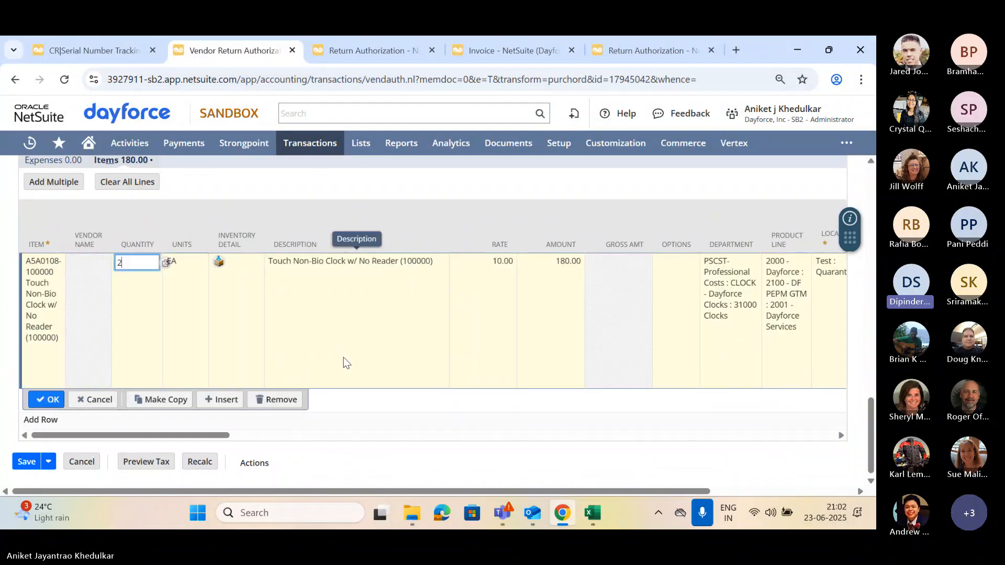
click(348, 202)
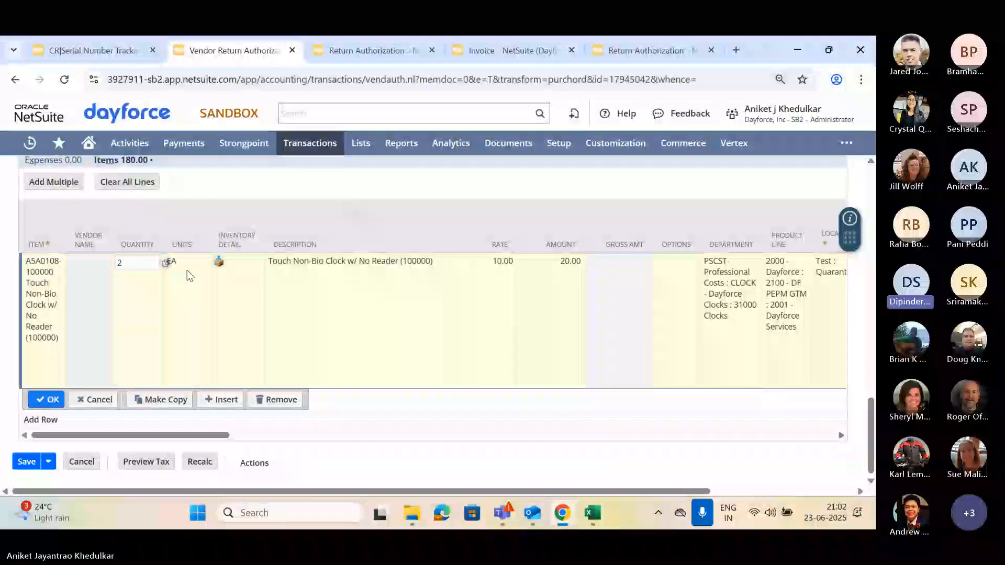
click(51, 395)
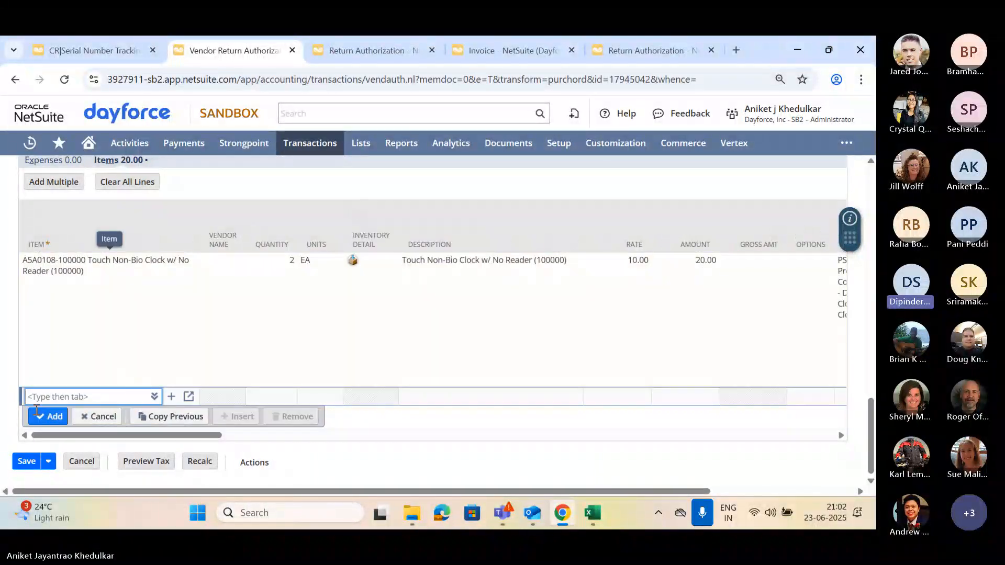
click(25, 463)
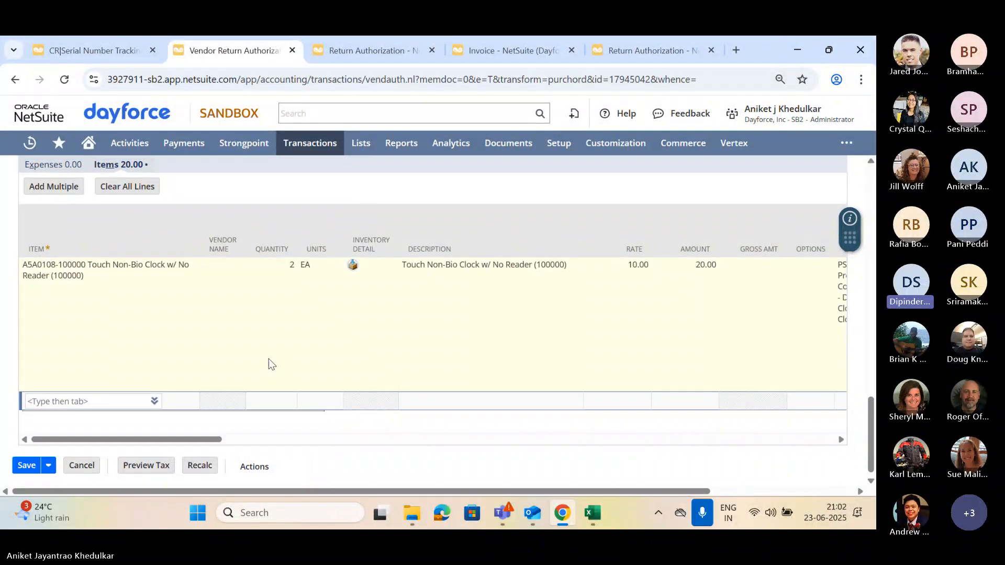
scroll(272, 364, down, 15)
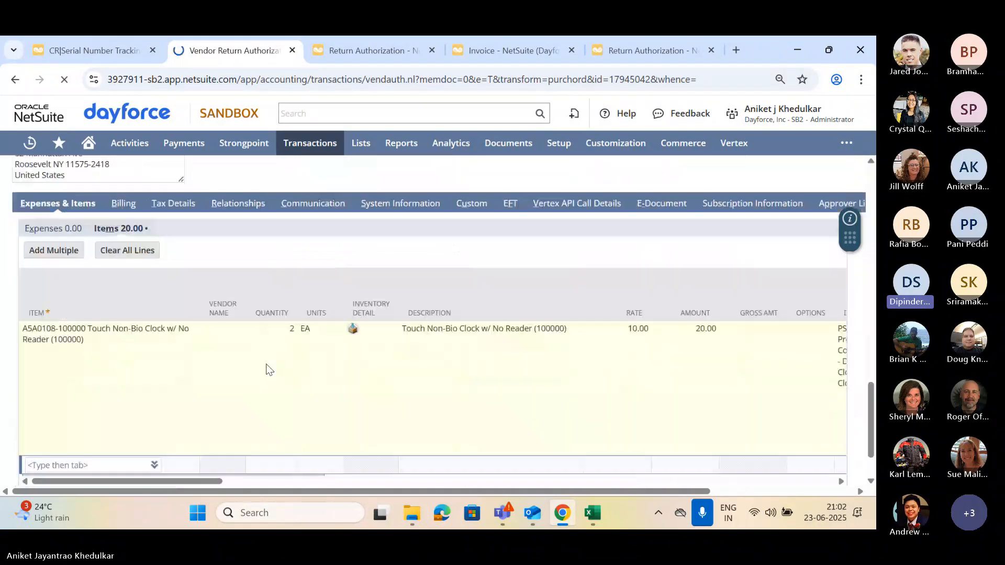
scroll(269, 369, up, 15)
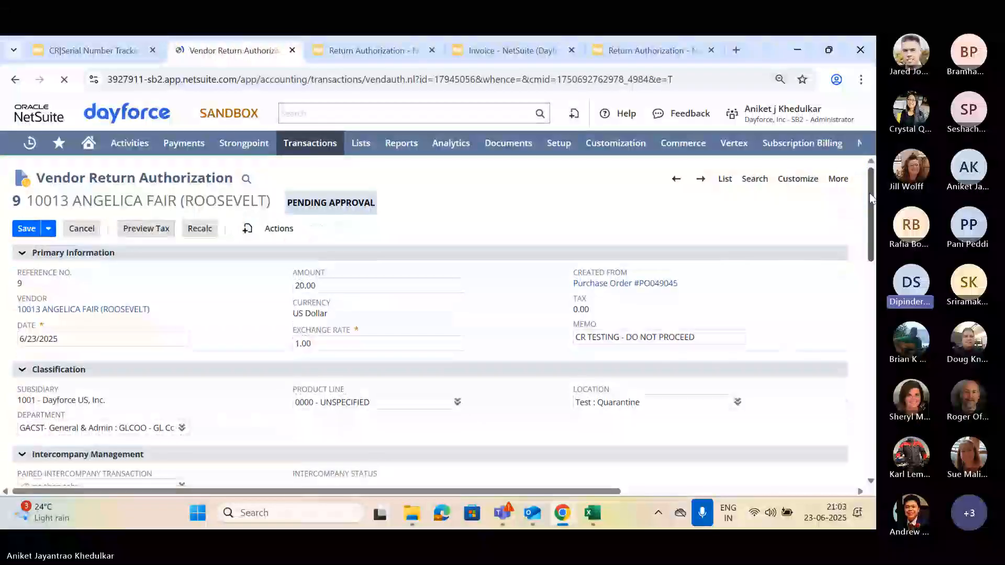
drag(871, 198, 865, 391)
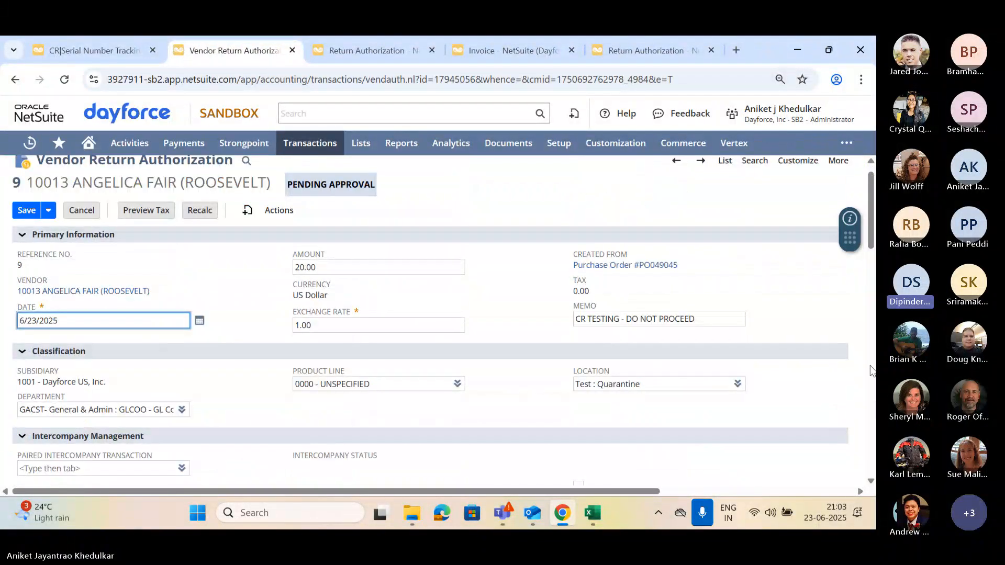
drag(871, 235, 870, 462)
drag(414, 493, 468, 382)
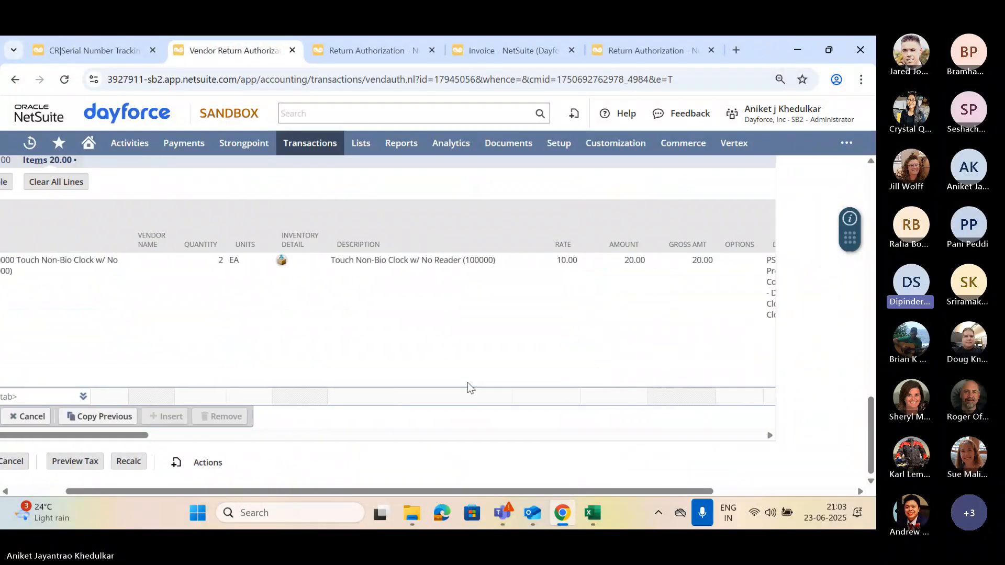
click(566, 330)
text(0)
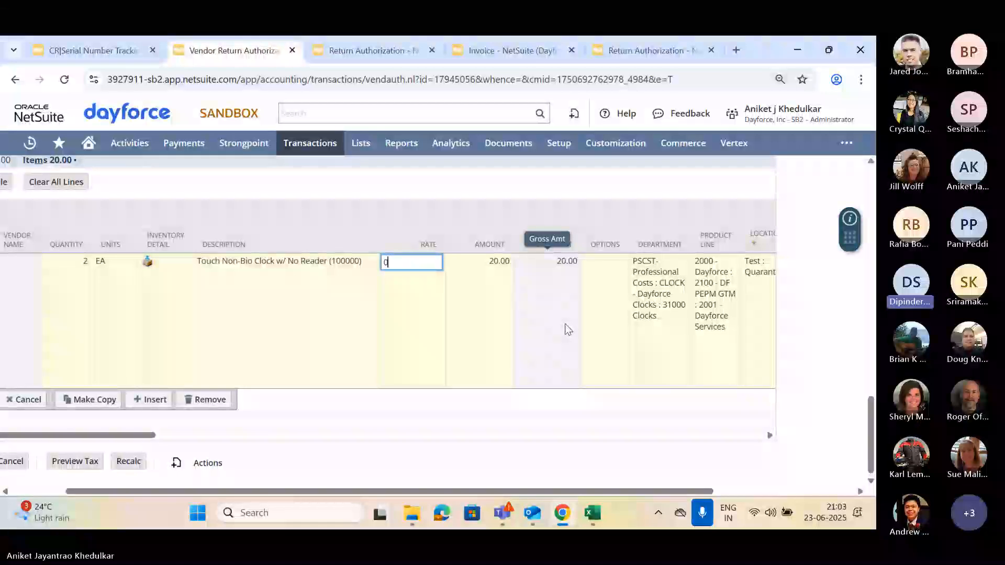
drag(409, 492, 355, 492)
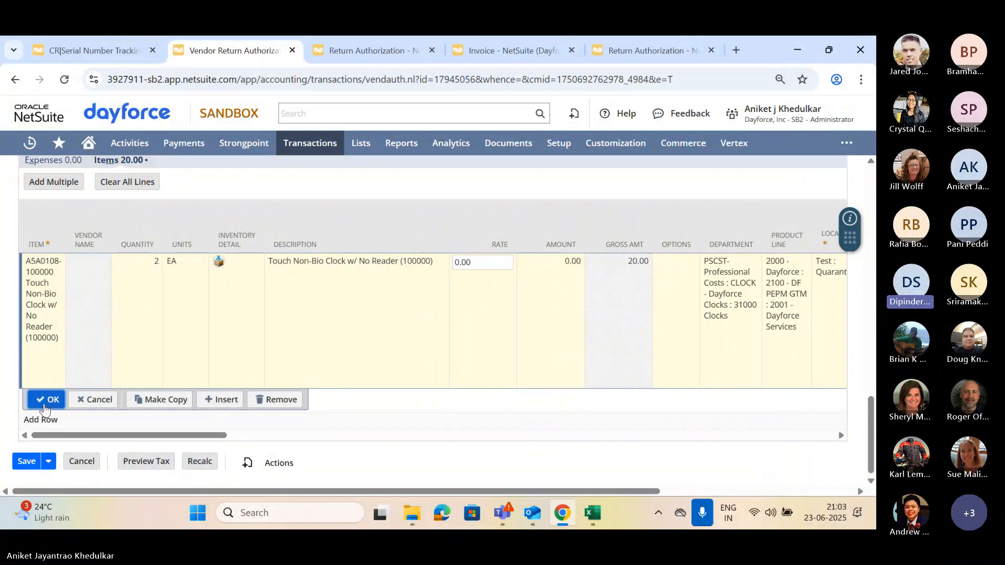
click(48, 401)
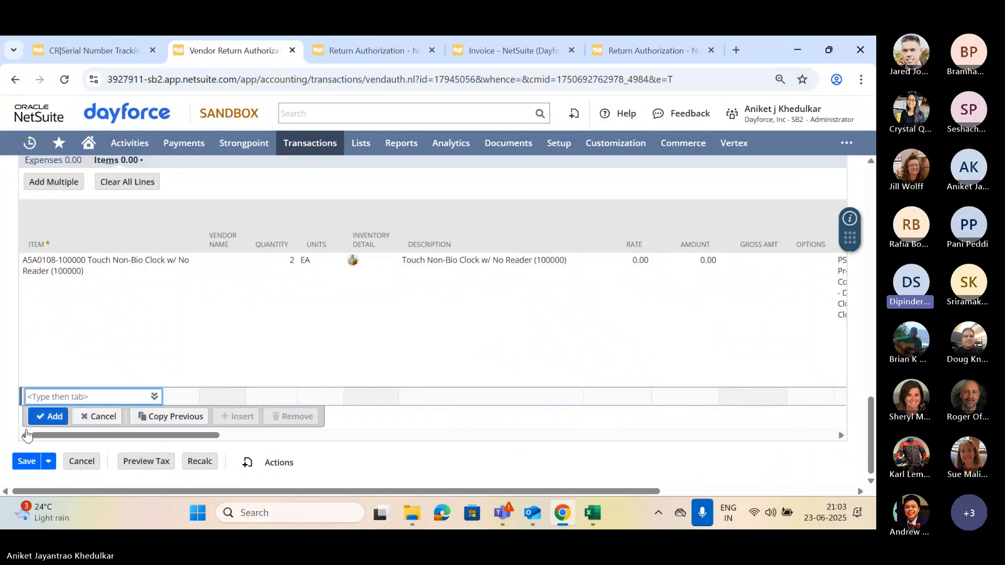
click(22, 463)
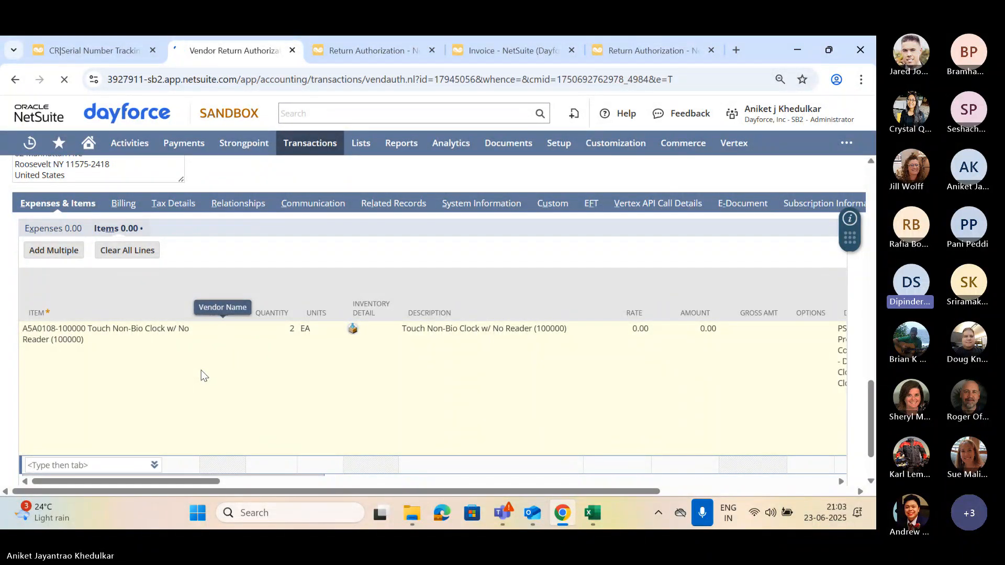
drag(872, 402, 874, 184)
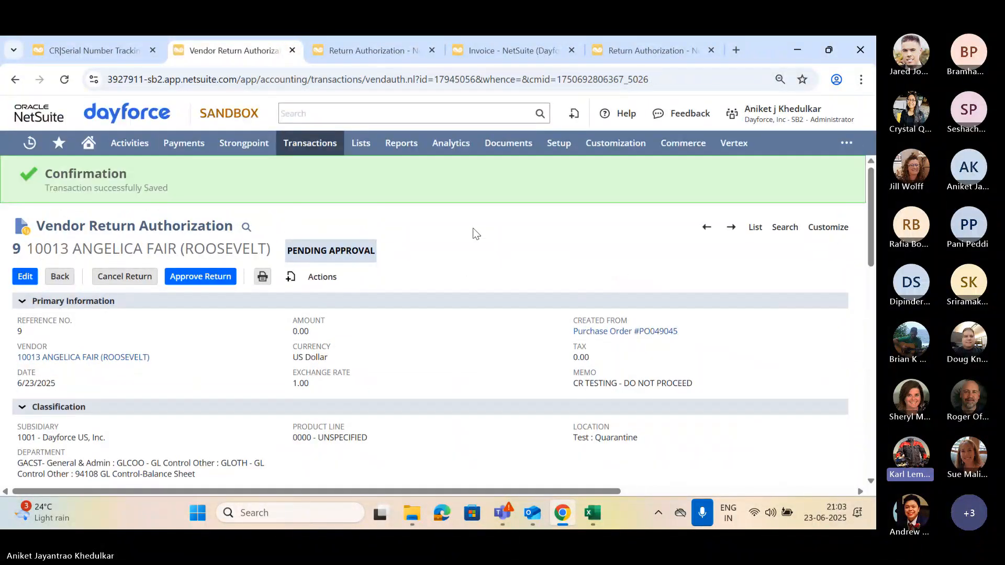
- Approve the vendor return authorization and start the item fulfillment for its return
click(172, 287)
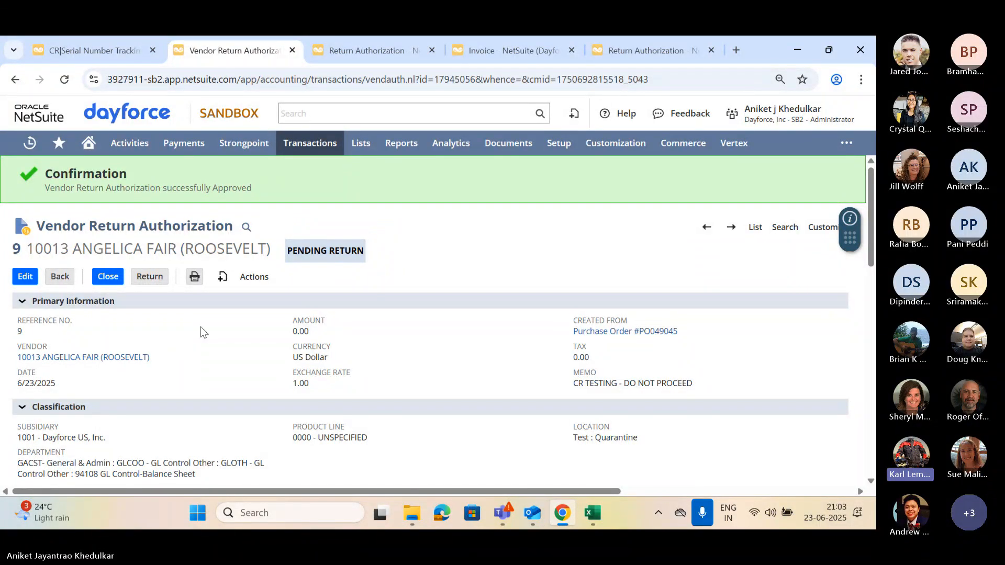
click(150, 277)
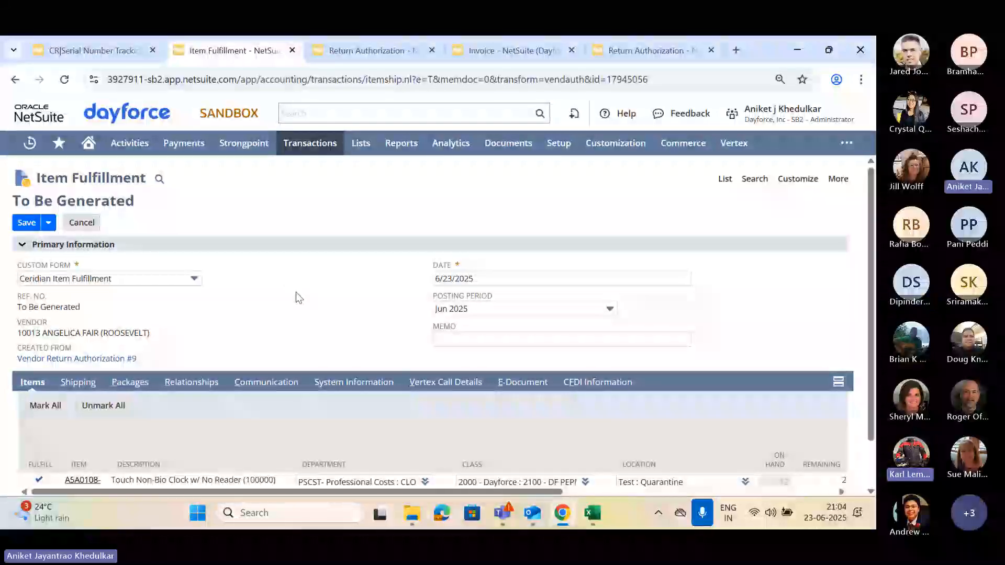
scroll(335, 295, down, 2)
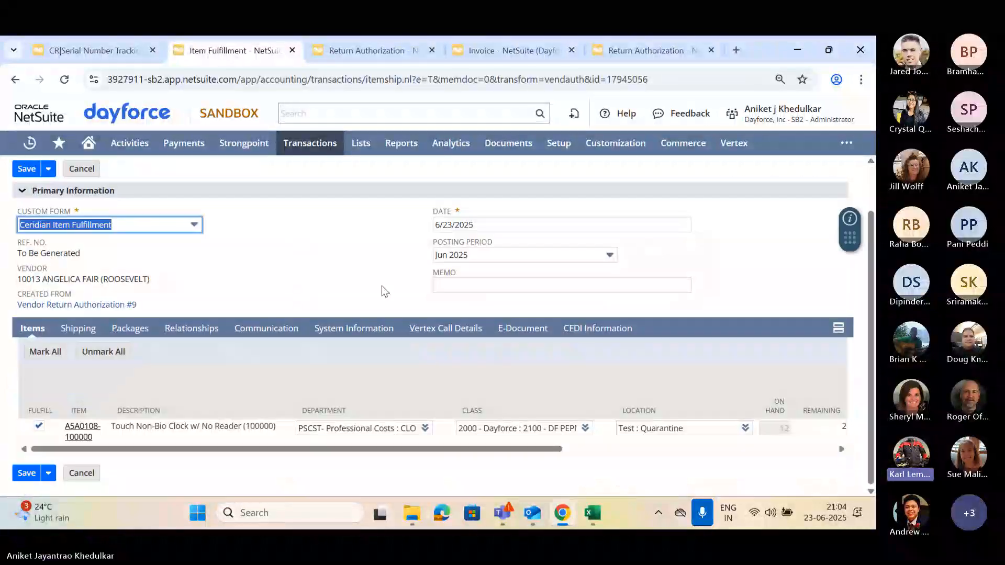
- Enter "Item need rework" as the memo of the item fulfillment
click(468, 285)
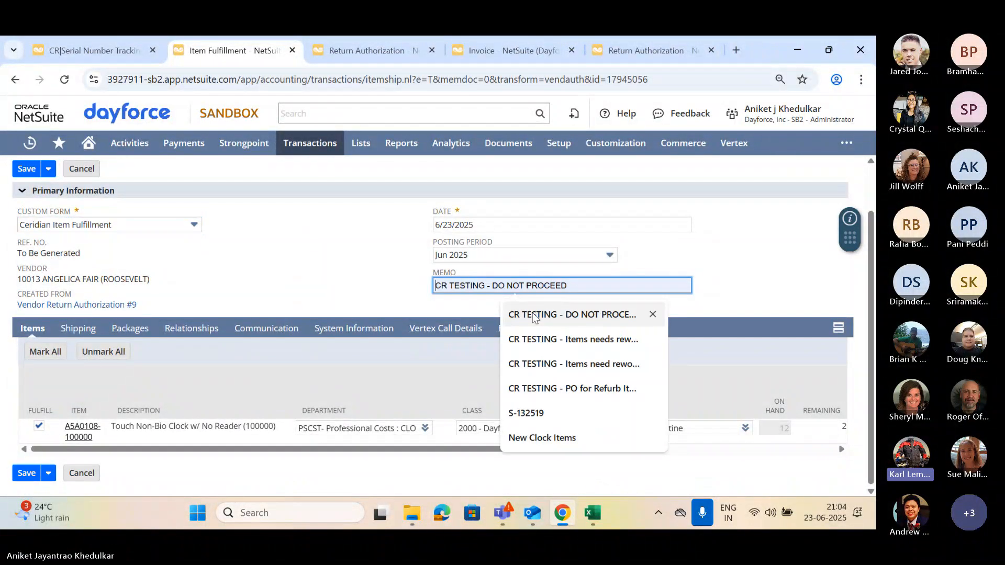
click(345, 282)
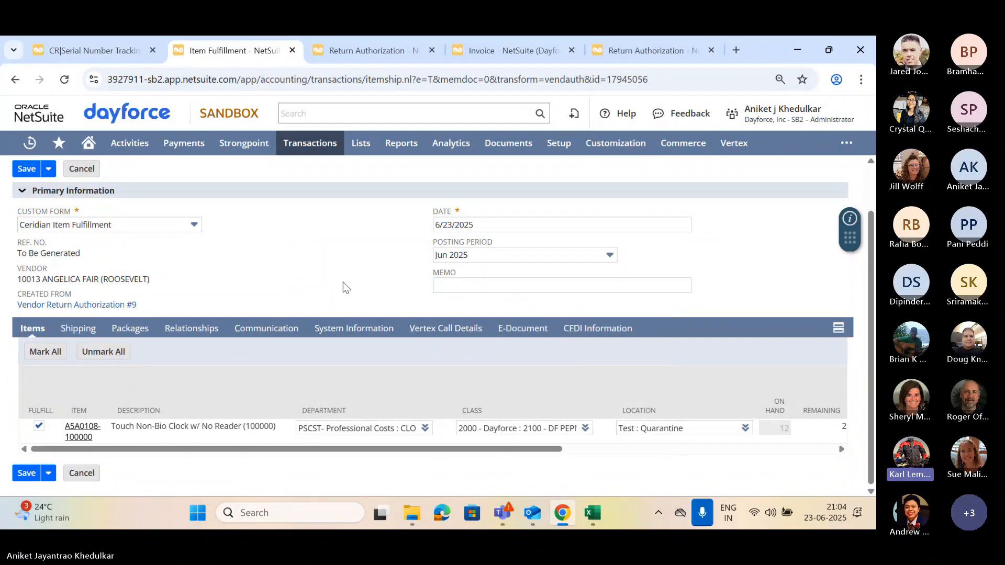
scroll(344, 283, up, 2)
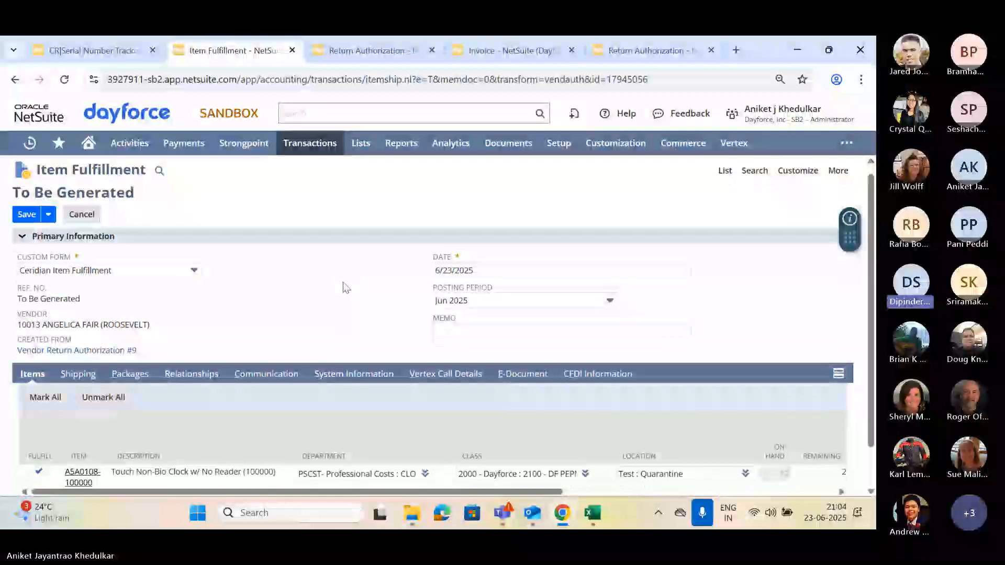
scroll(344, 287, down, 2)
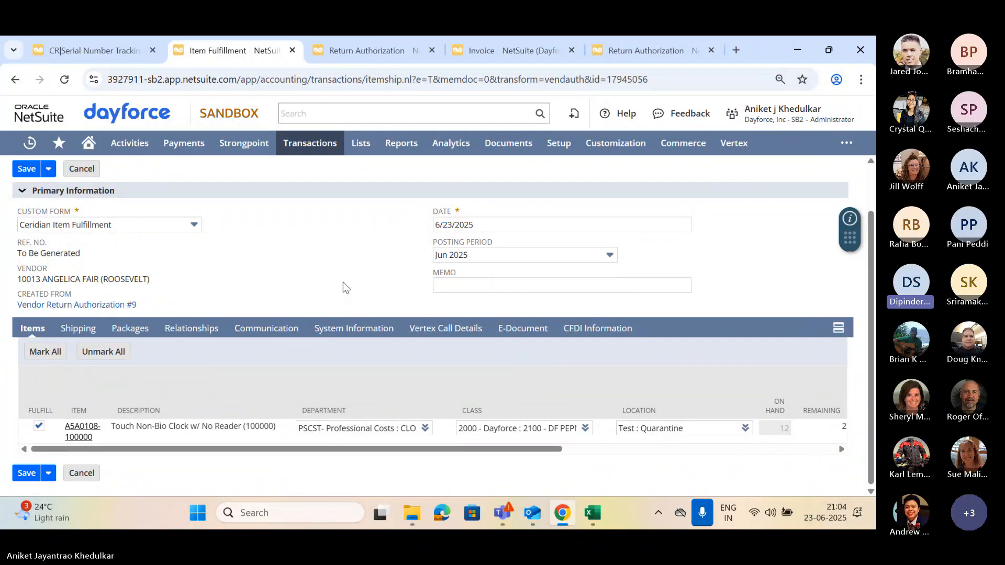
click(499, 286)
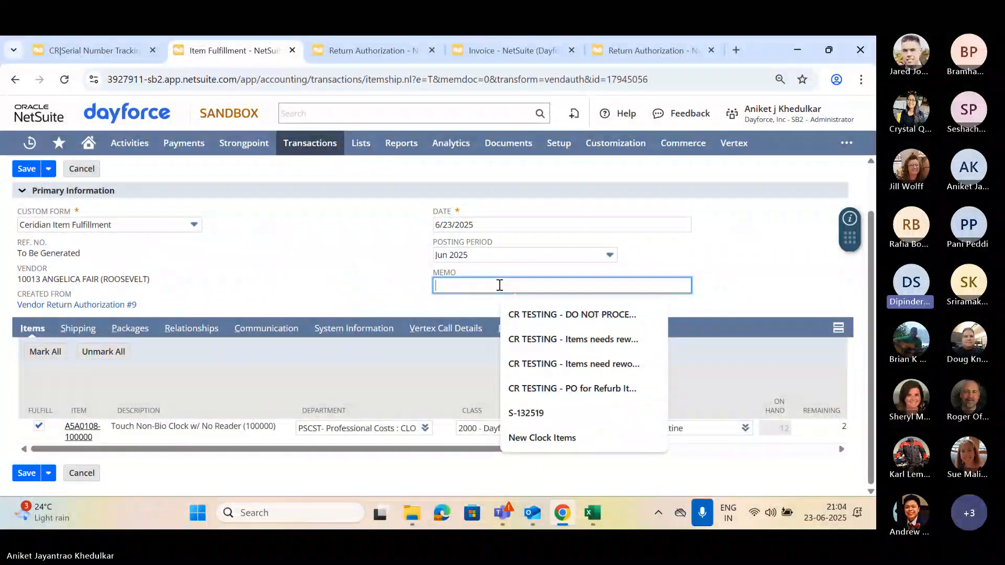
text(It)
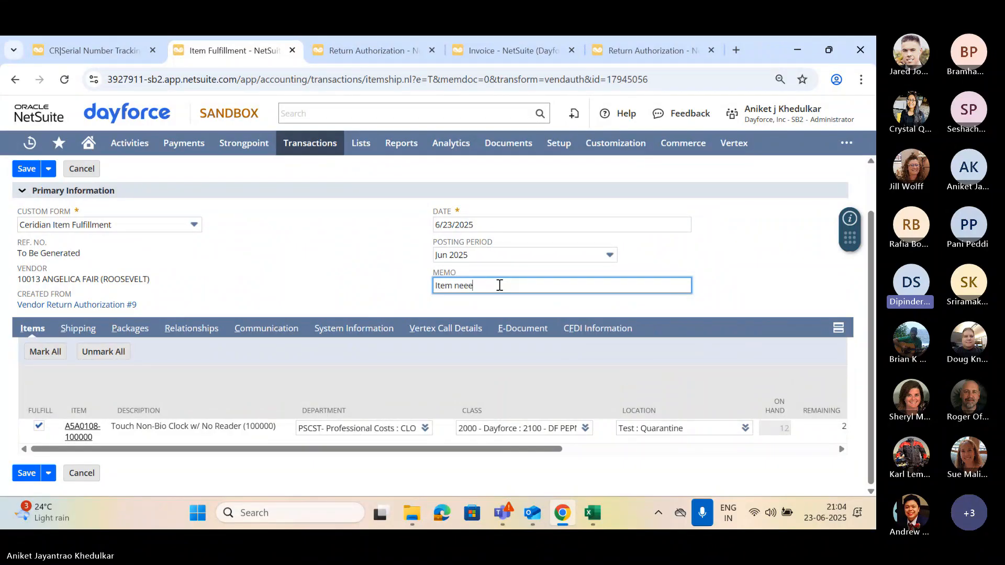
text(em need rew)
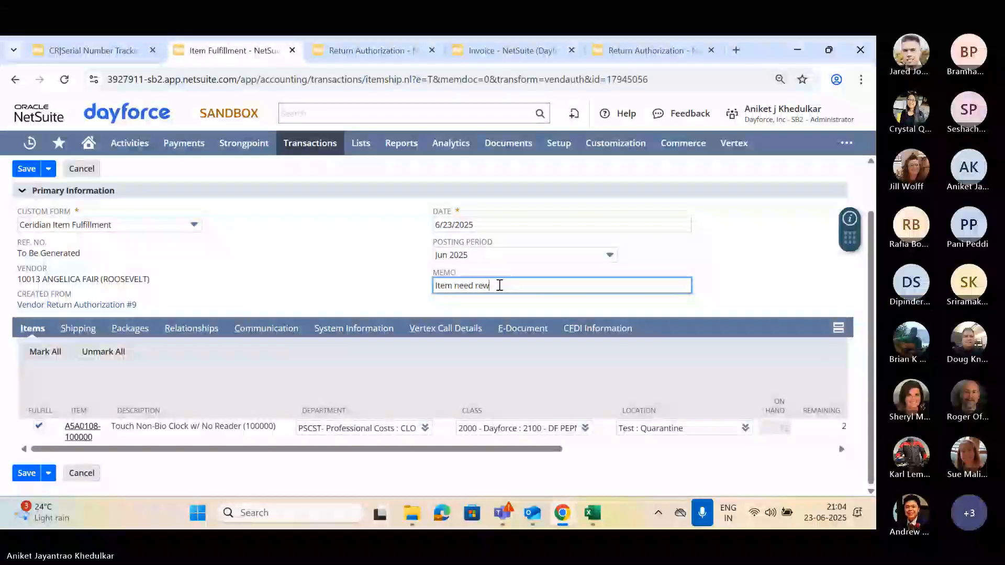
text(or)
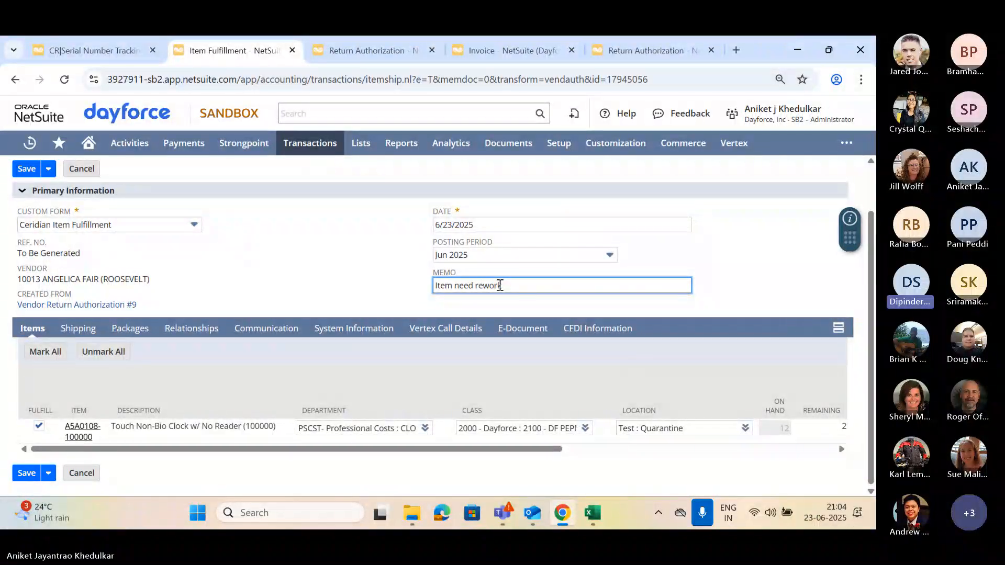
text(k)
- Assign serial numbers SRR100111 and SRR100112 in the clock line's inventory detail and save the item fulfillment
drag(488, 449, 665, 426)
click(635, 429)
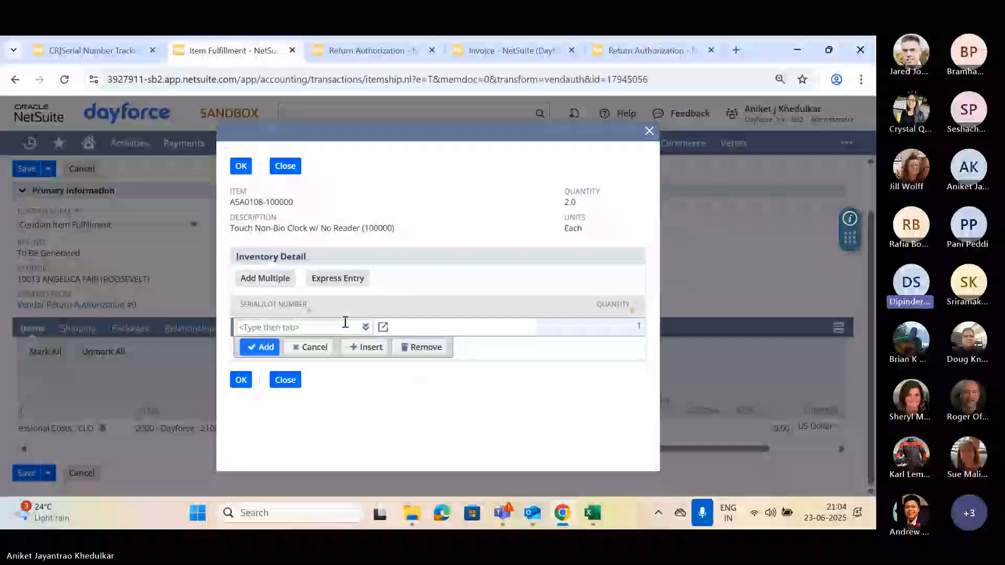
click(366, 327)
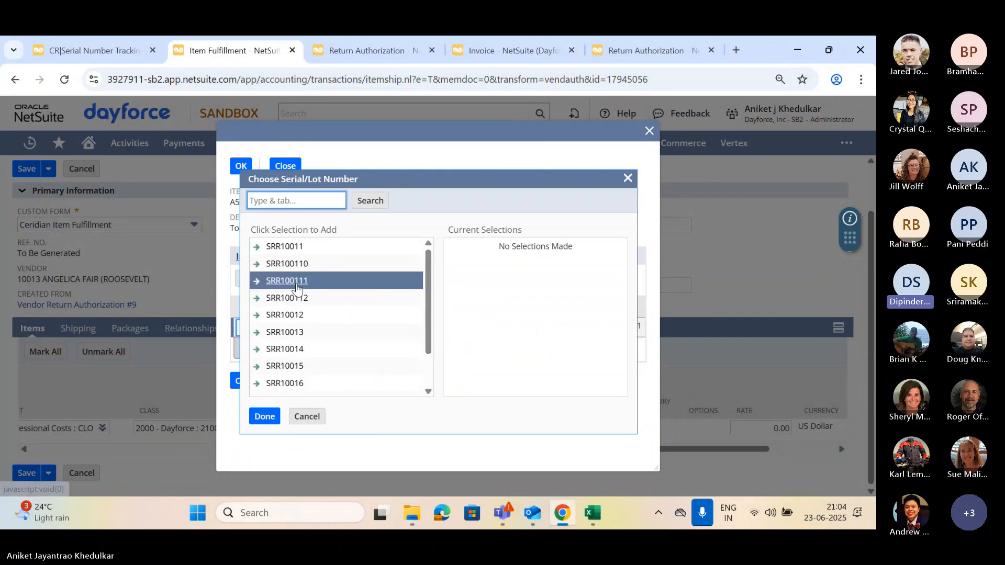
click(307, 285)
click(306, 298)
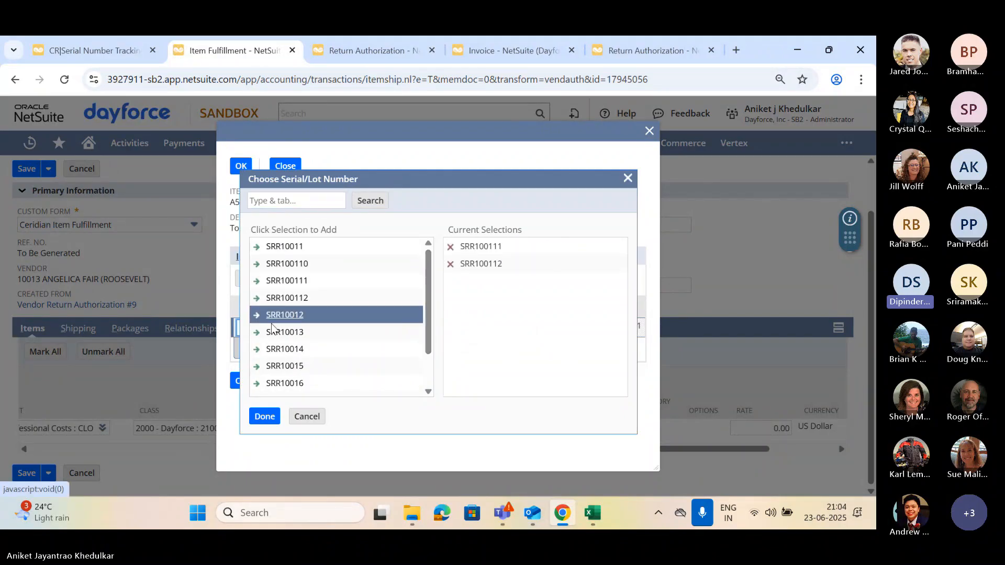
click(265, 415)
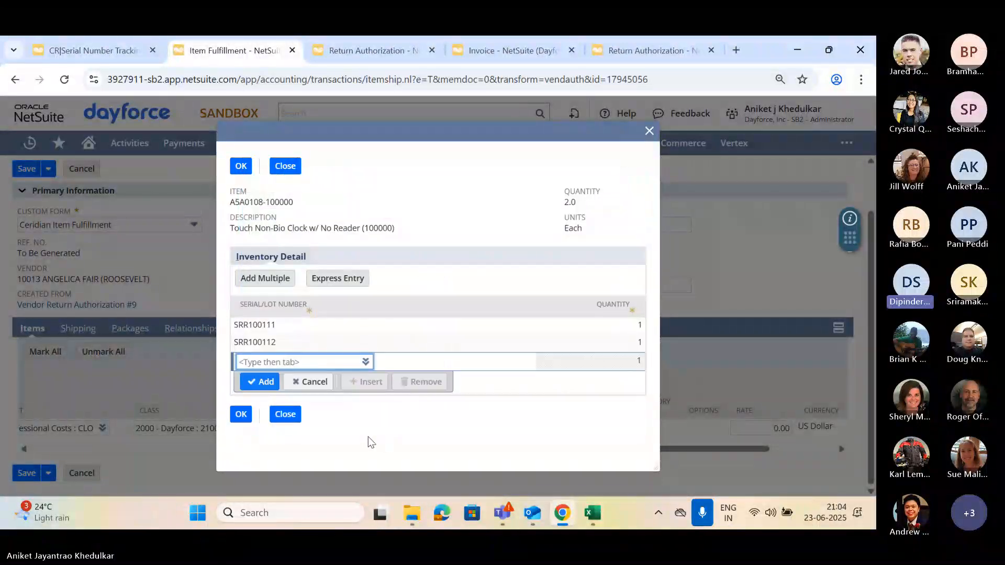
click(242, 415)
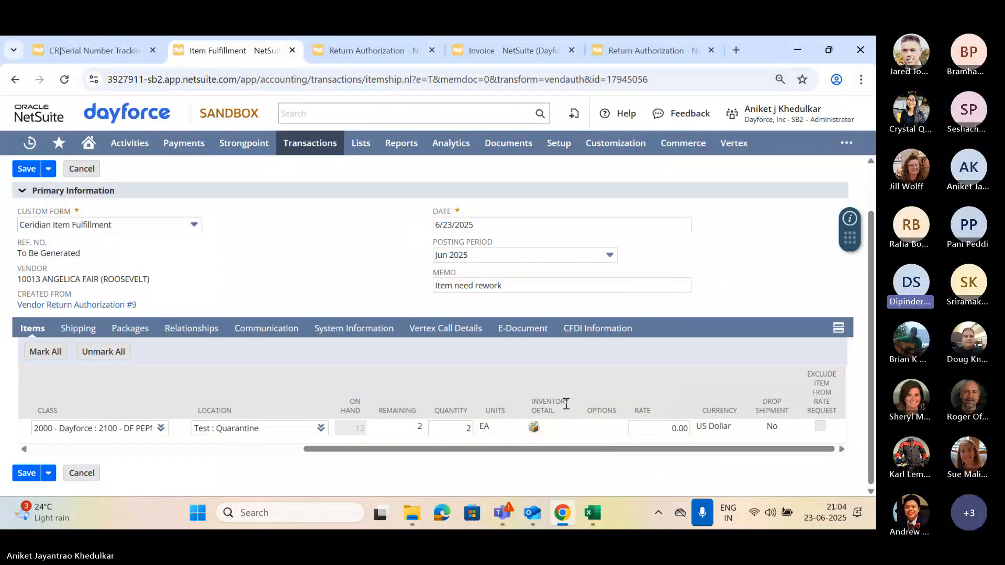
drag(458, 448, 186, 449)
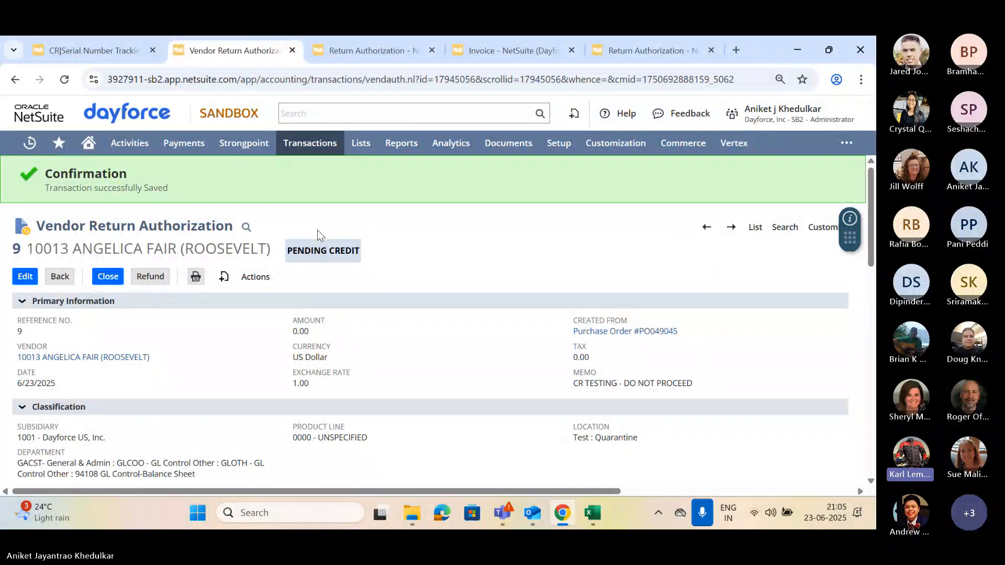
click(589, 516)
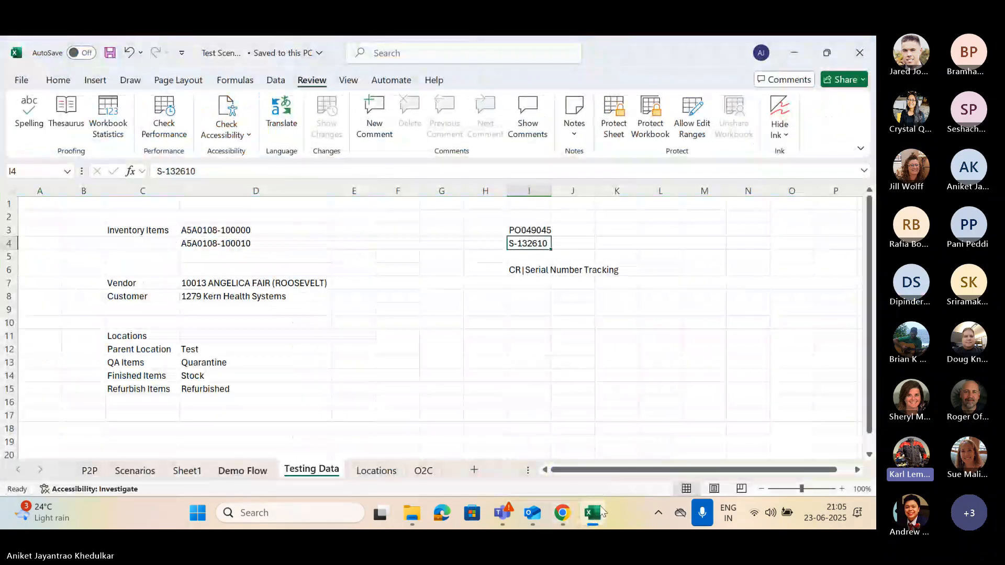
click(600, 515)
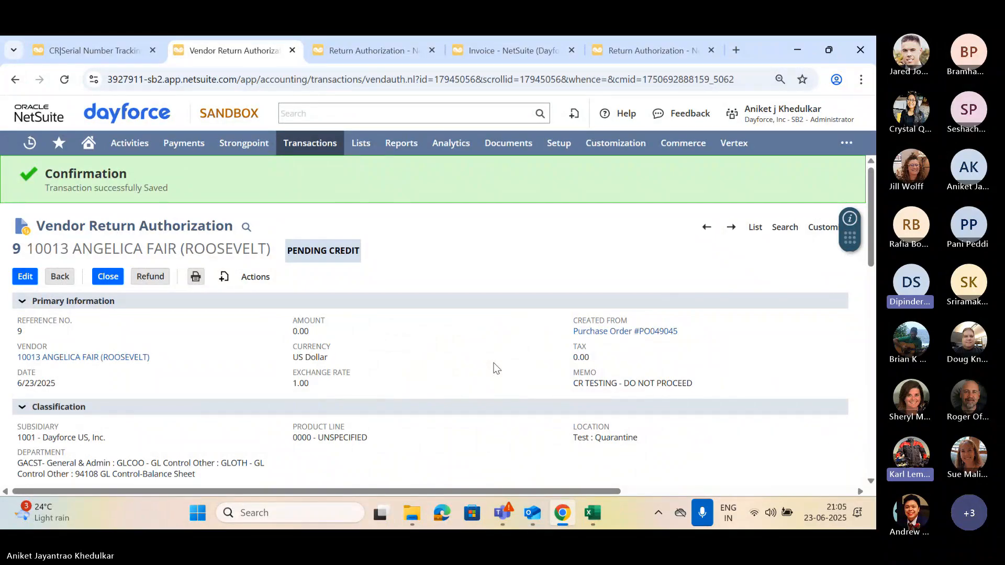
click(502, 513)
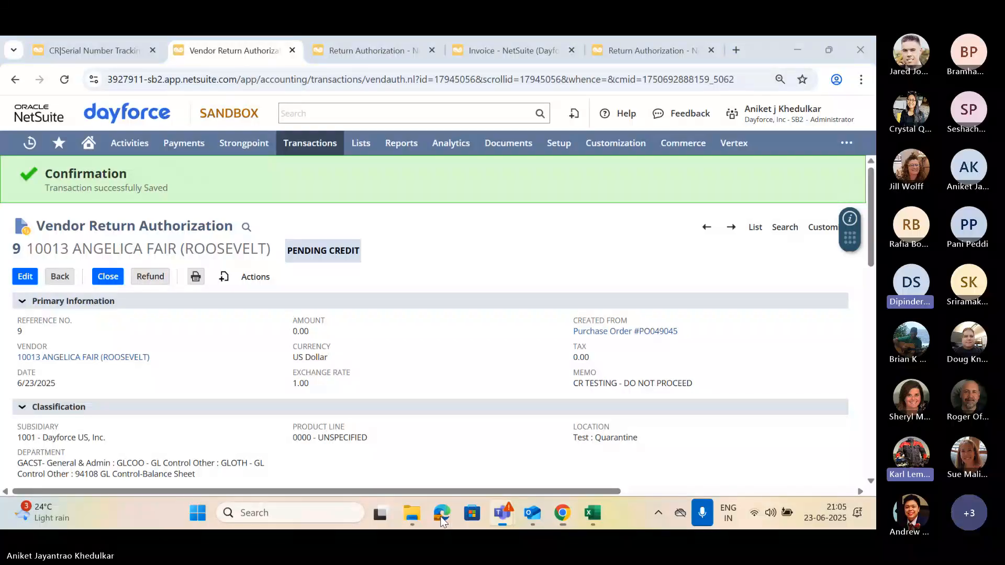